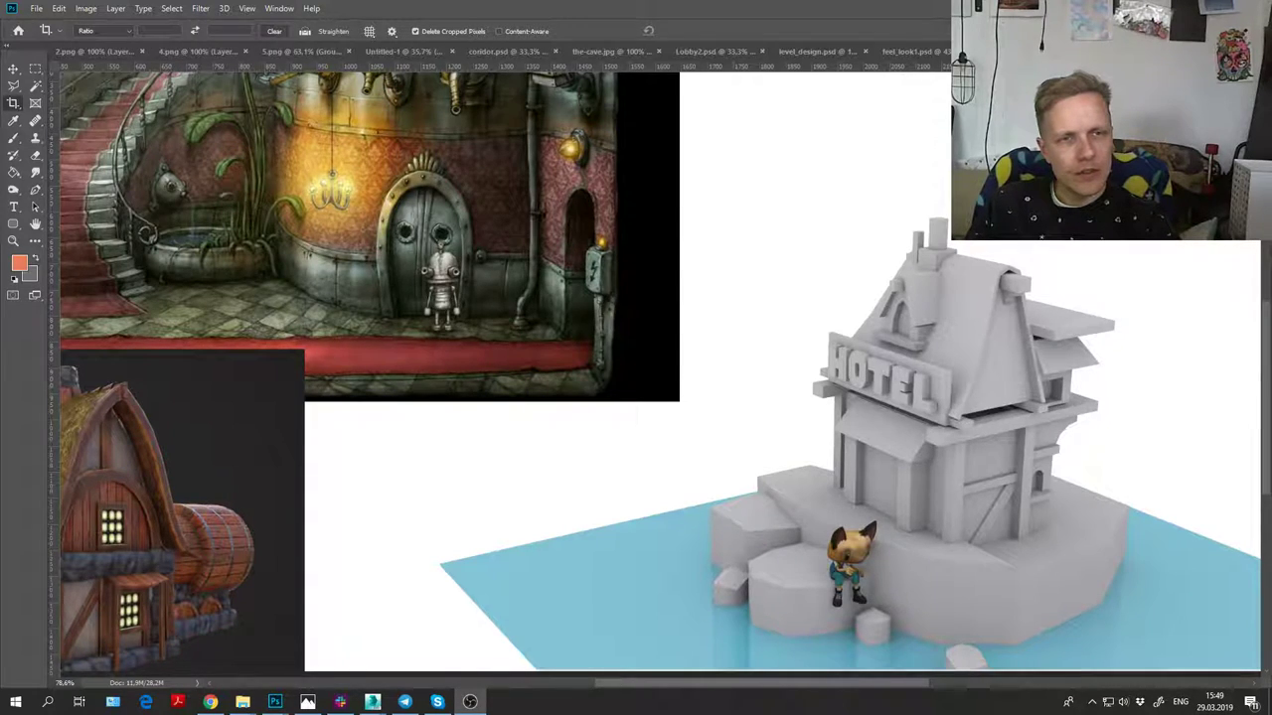
# Step: Examine the grey hotel island render and its cat character alongside the interior and cottage reference images
pyautogui.moveTo(782, 386); pyautogui.dragTo(655, 392)
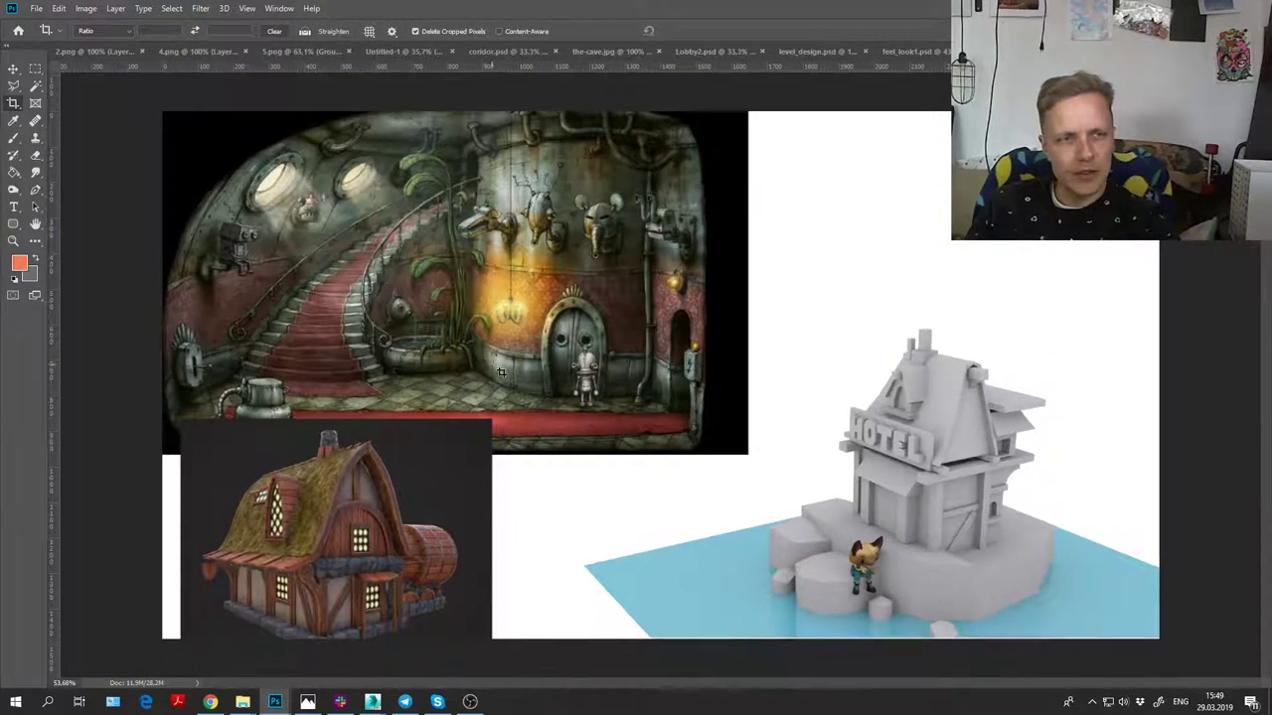
pyautogui.moveTo(812, 467); pyautogui.dragTo(750, 483)
pyautogui.scroll(-5, 774, 481)
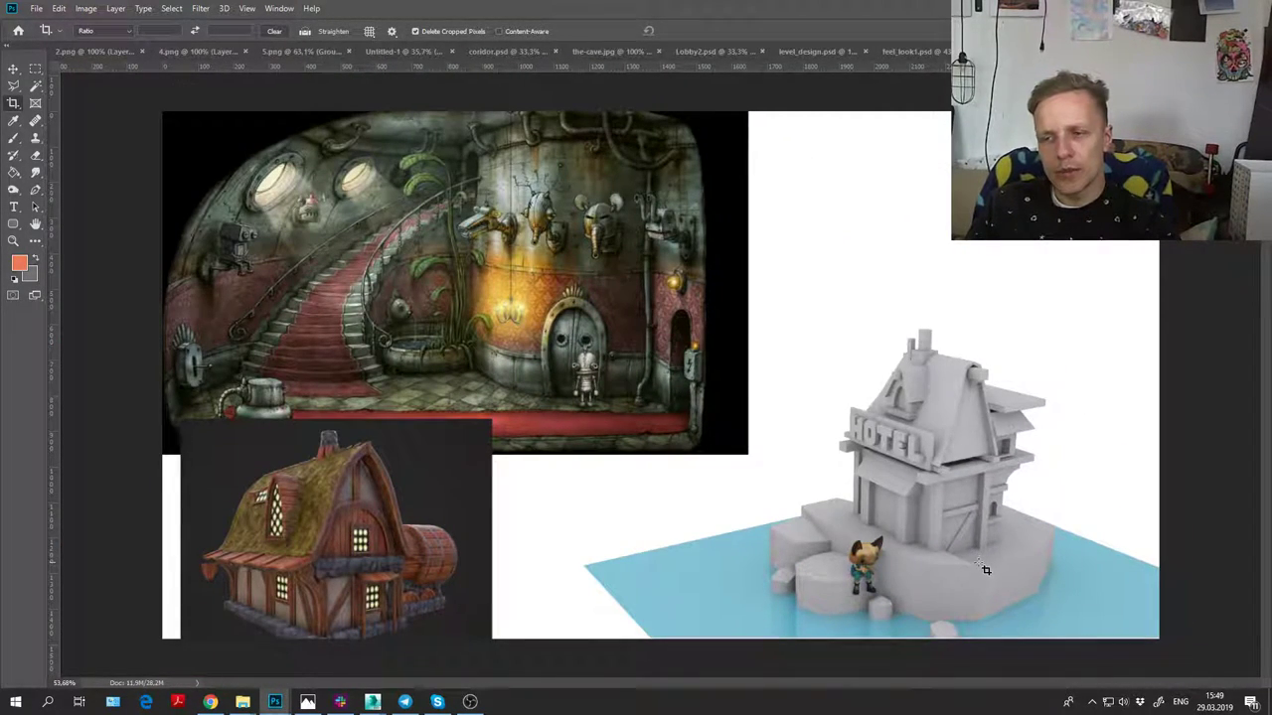
pyautogui.scroll(3, 986, 569)
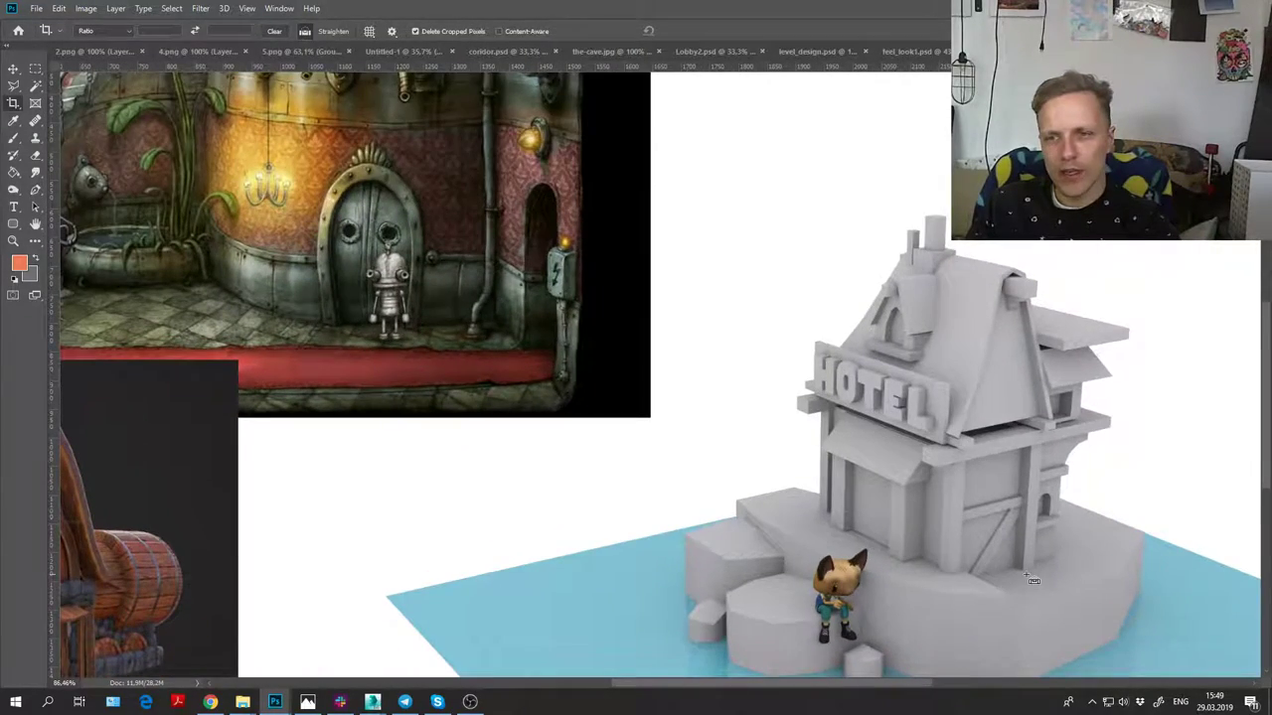
pyautogui.scroll(-2, 1026, 575)
pyautogui.moveTo(987, 603); pyautogui.dragTo(853, 480)
pyautogui.press('v')
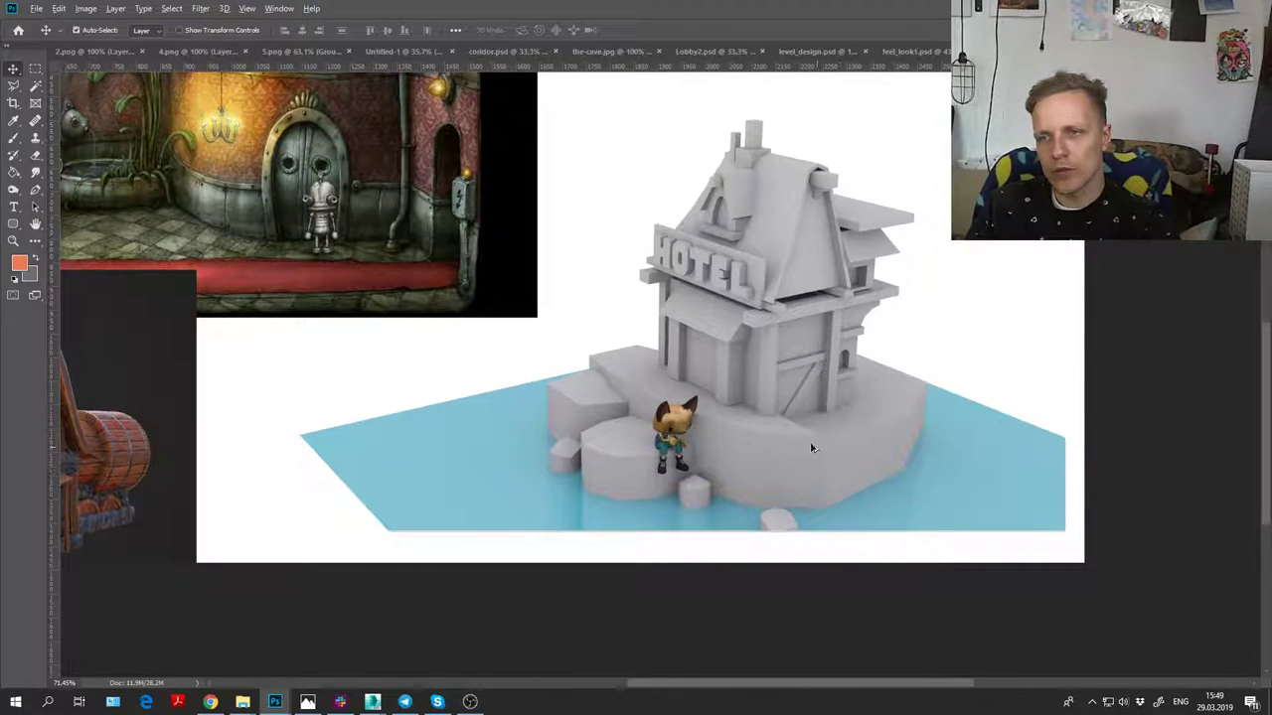
pyautogui.scroll(5, 721, 454)
pyautogui.scroll(-5, 721, 454)
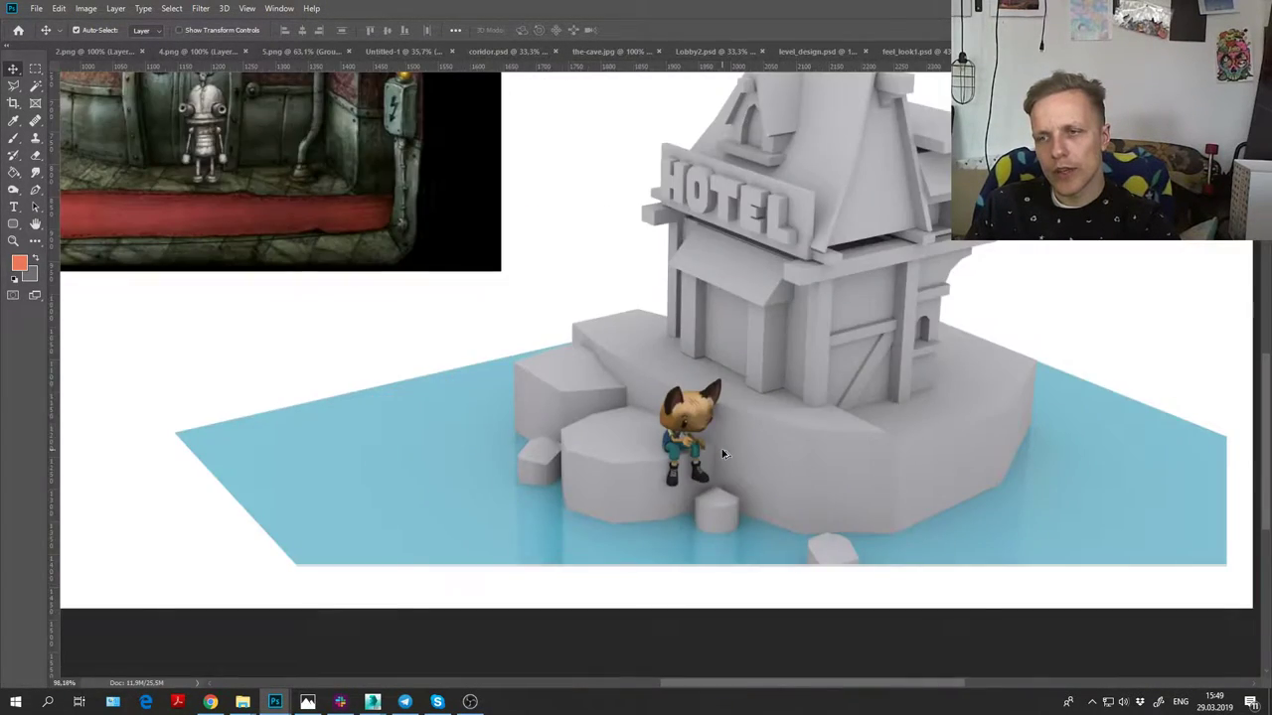
pyautogui.scroll(-3, 724, 454)
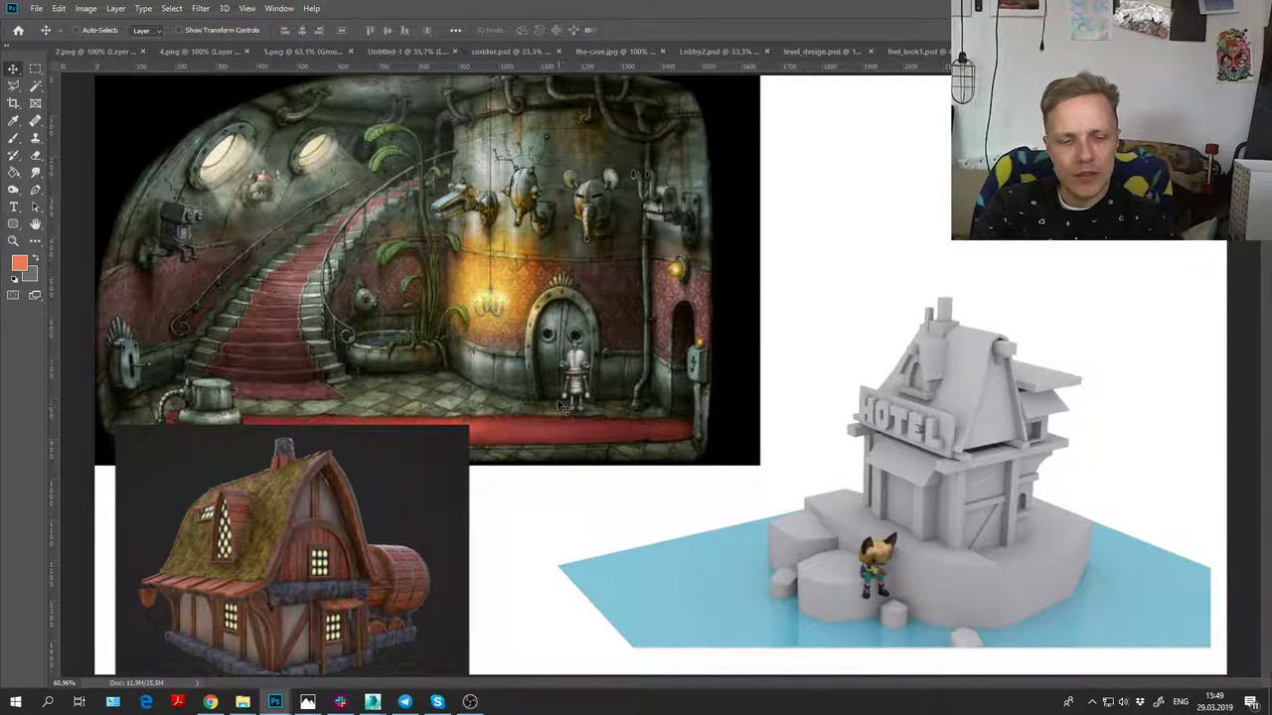
# Step: Reposition the robot interior and cottage reference images so that they are stacked without overlapping
pyautogui.moveTo(591, 402); pyautogui.dragTo(593, 363)
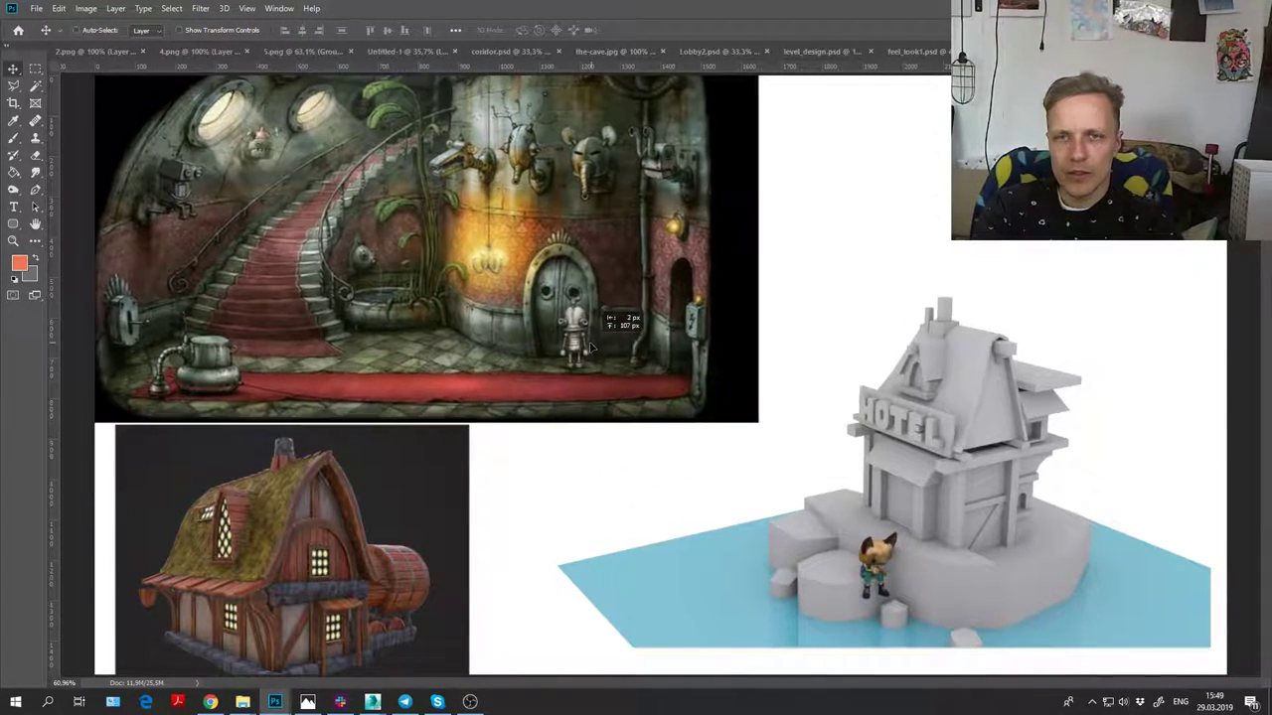
pyautogui.moveTo(417, 478); pyautogui.dragTo(415, 497)
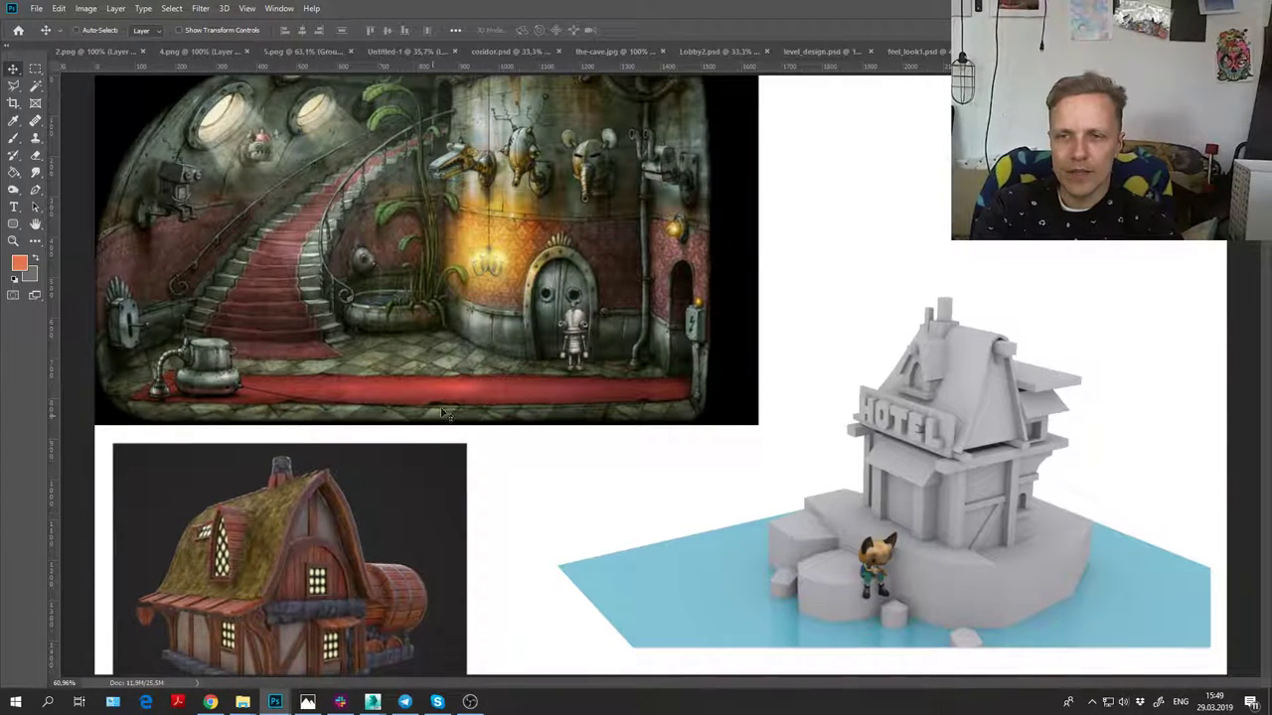
pyautogui.moveTo(463, 390); pyautogui.dragTo(479, 402)
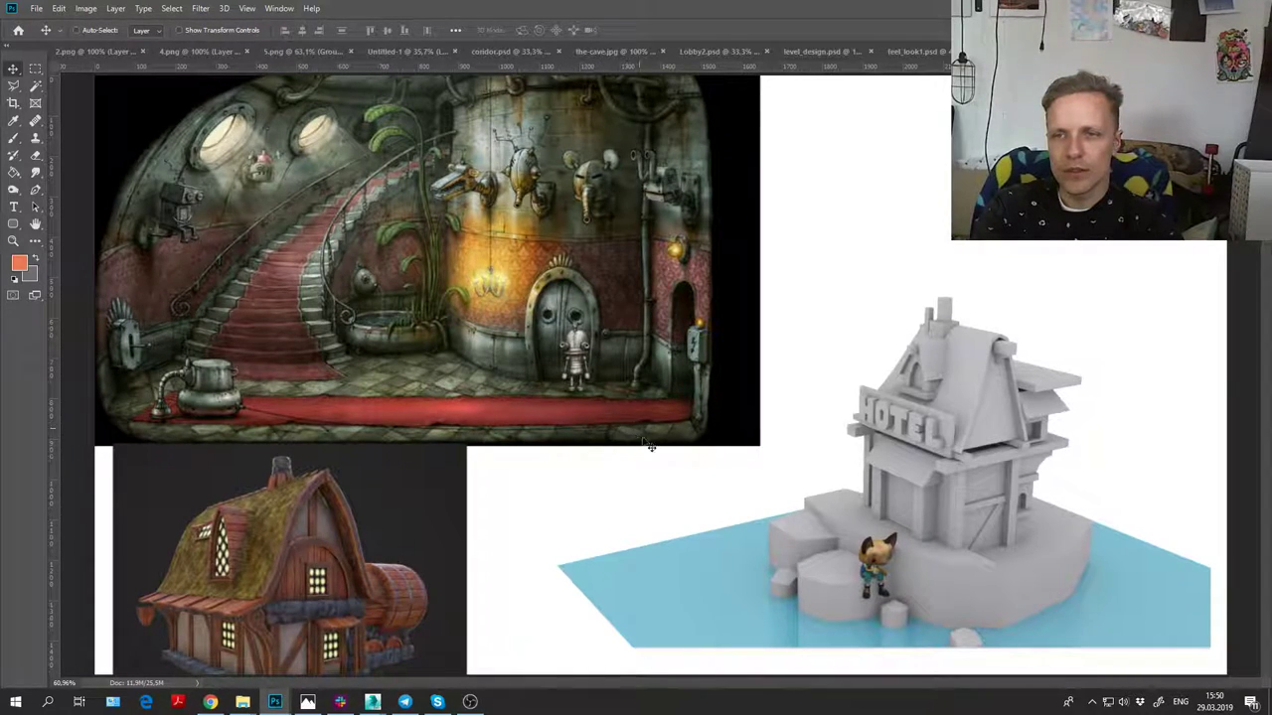
# Step: Compare the details of the interior and cottage references with the hotel render, briefly checking the scene in 3ds Max
pyautogui.press('z')
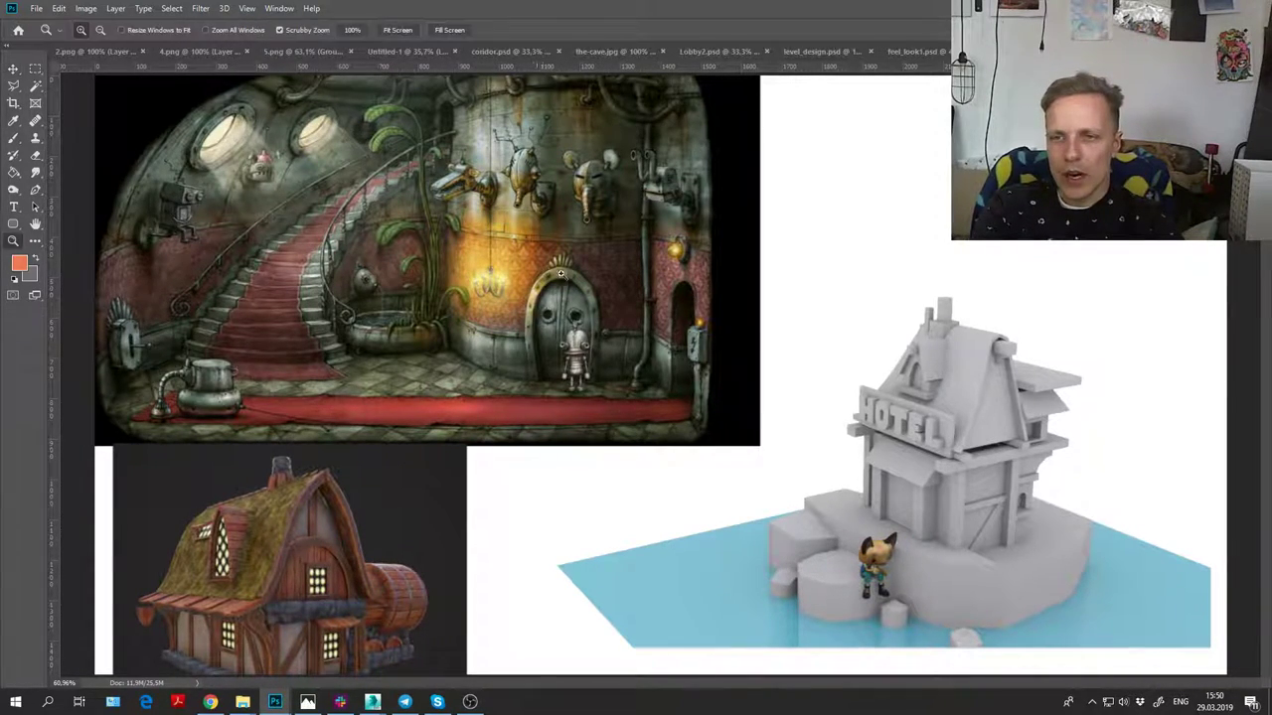
pyautogui.moveTo(532, 357); pyautogui.dragTo(491, 442)
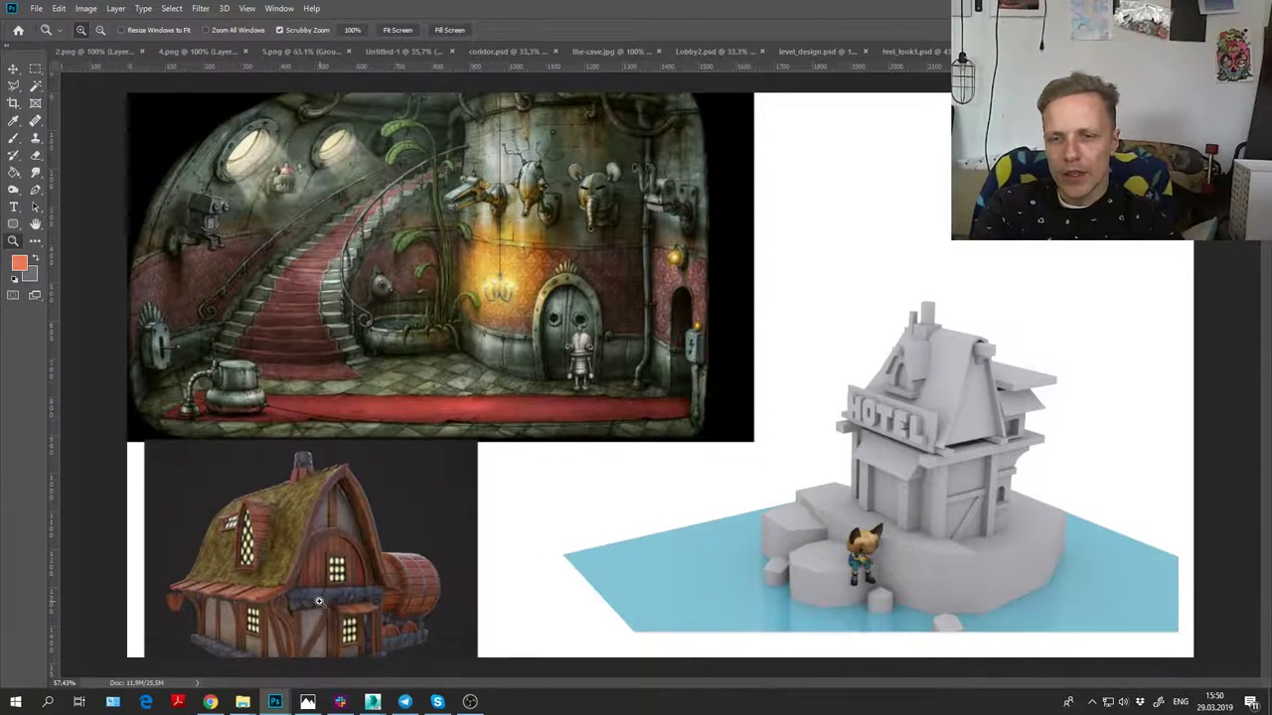
pyautogui.moveTo(277, 597); pyautogui.dragTo(348, 483)
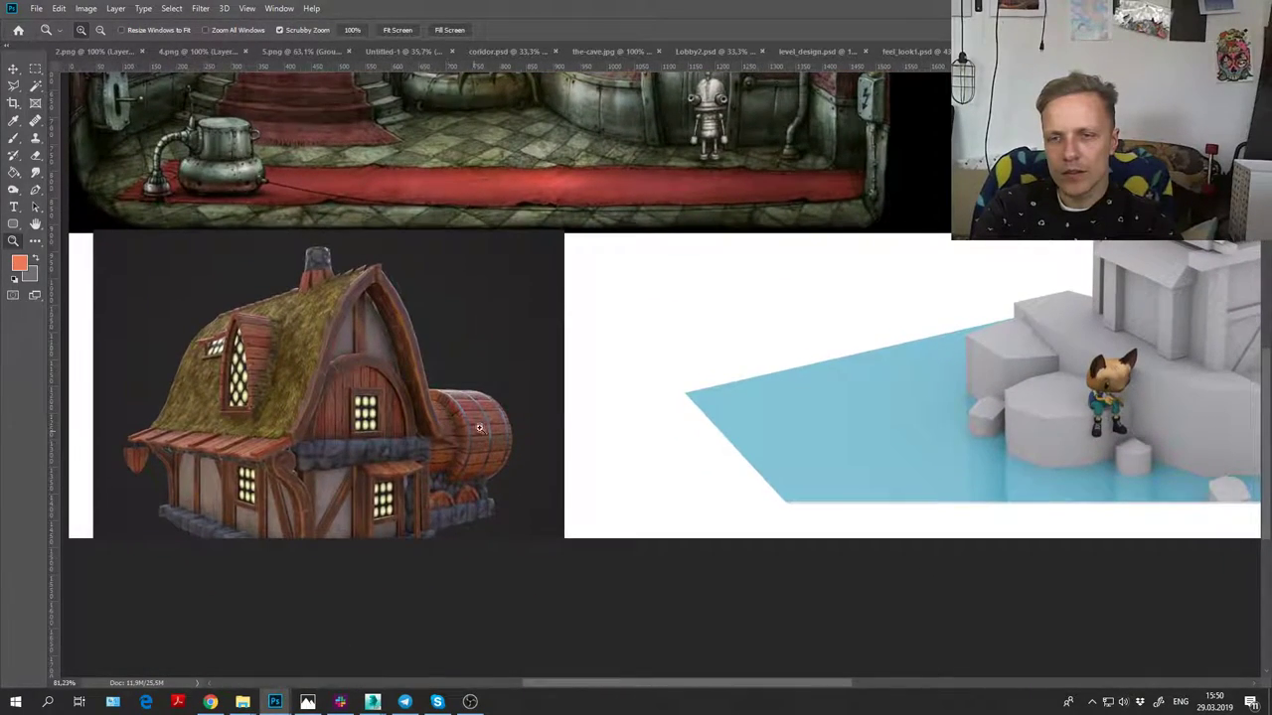
pyautogui.moveTo(584, 442); pyautogui.dragTo(531, 539)
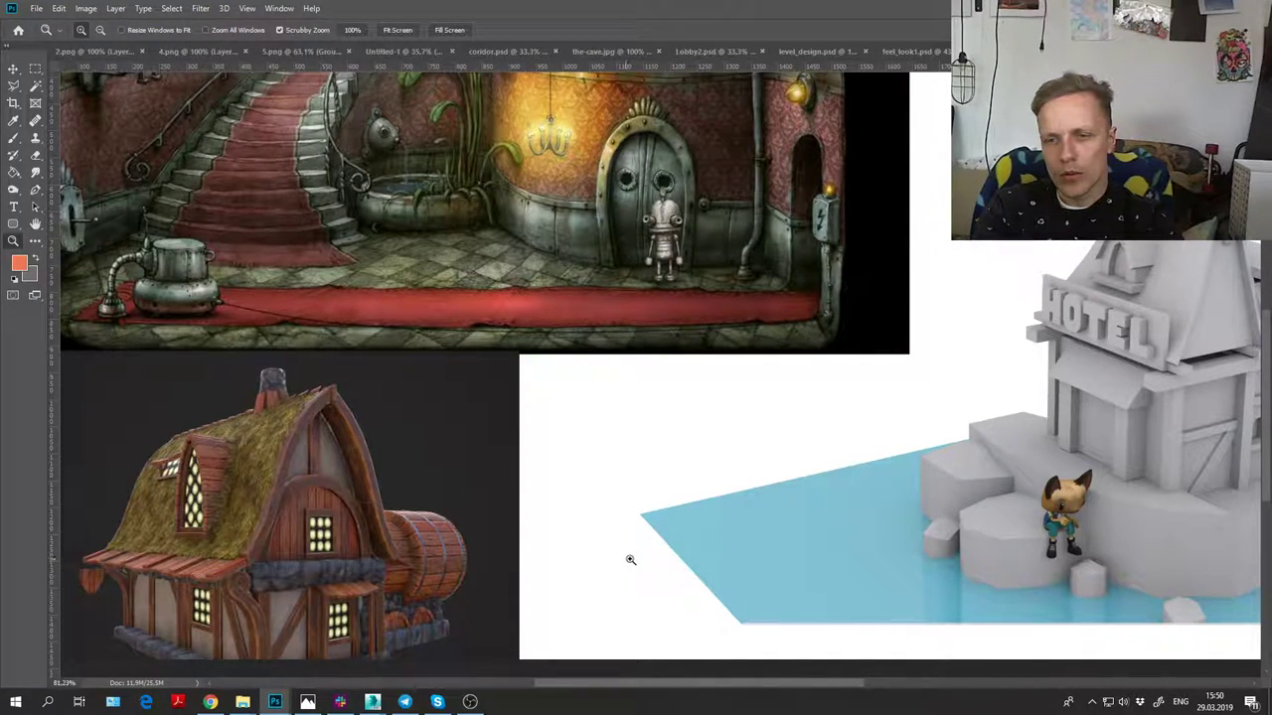
pyautogui.moveTo(621, 545); pyautogui.dragTo(604, 532)
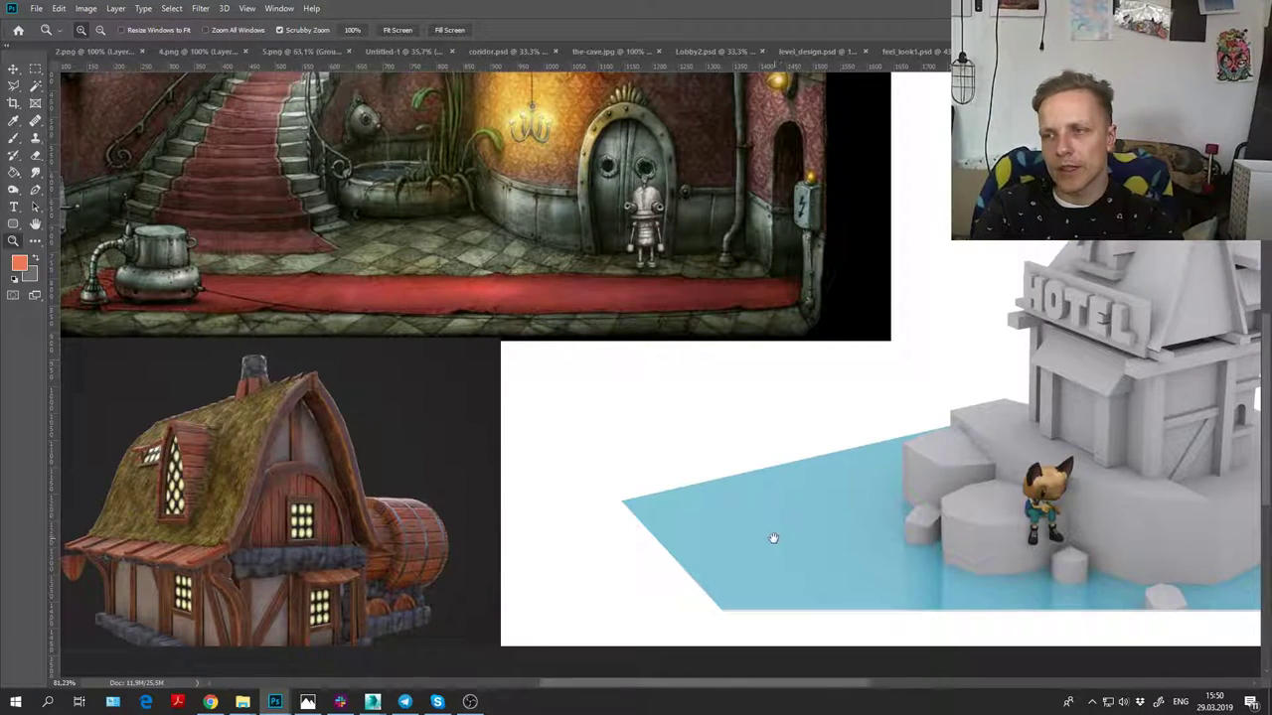
pyautogui.moveTo(645, 481); pyautogui.dragTo(596, 544)
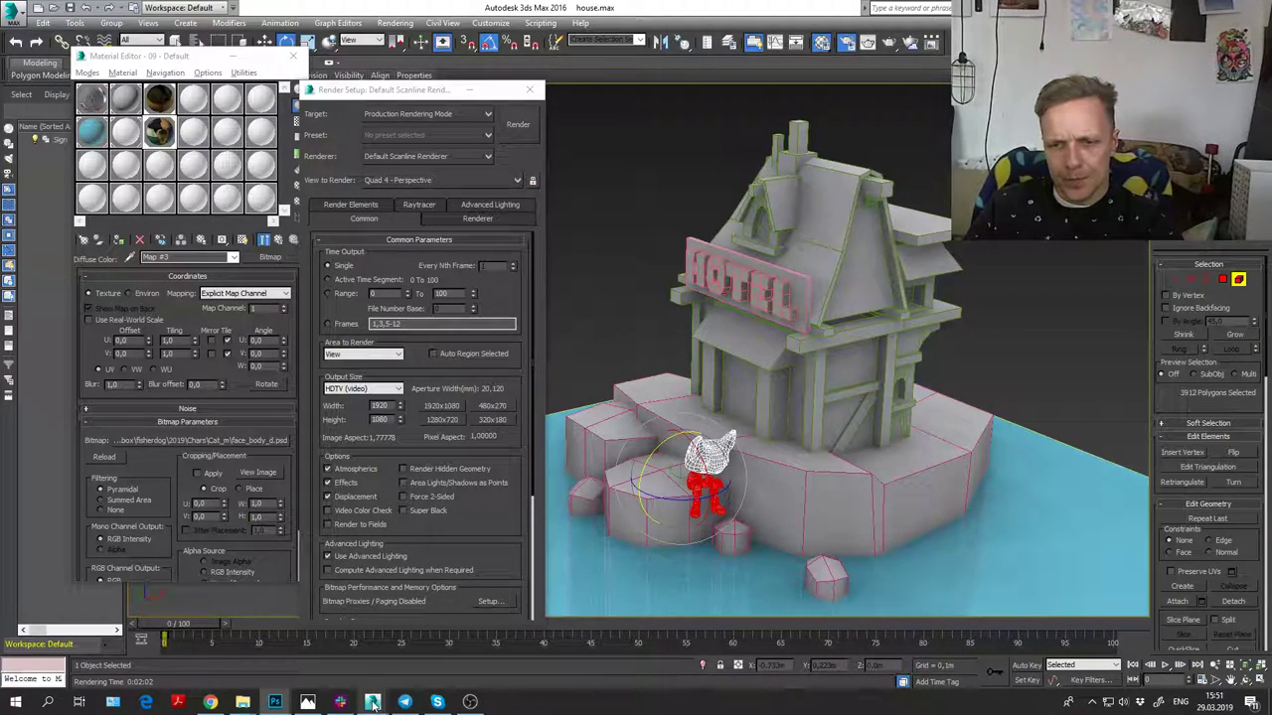
pyautogui.moveTo(373, 703)
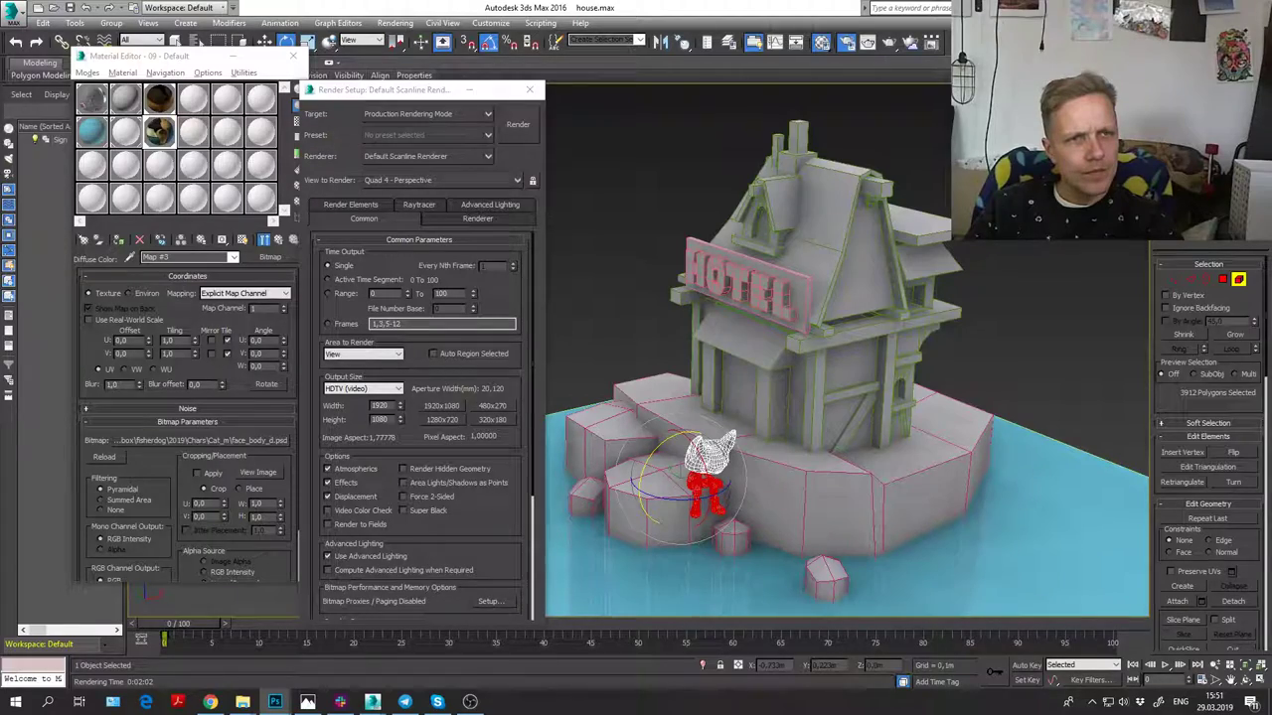
pyautogui.click(275, 701)
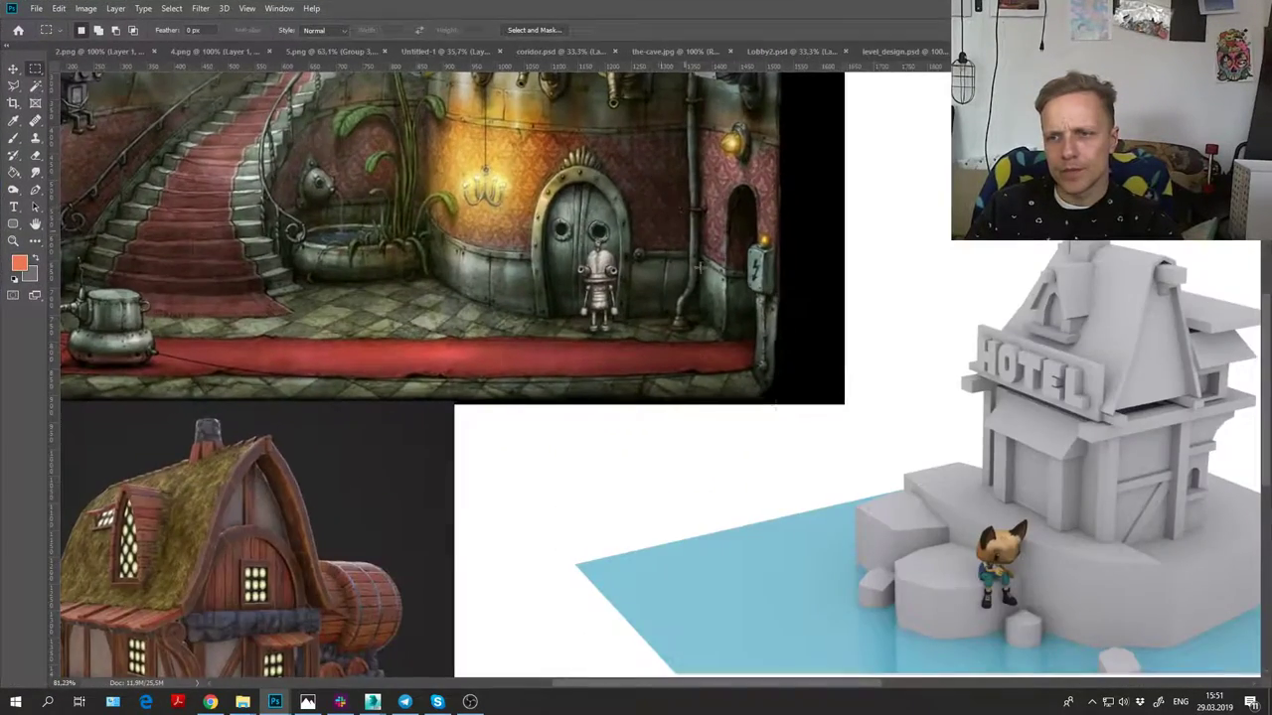
pyautogui.scroll(-2, 956, 489)
pyautogui.scroll(3, 956, 489)
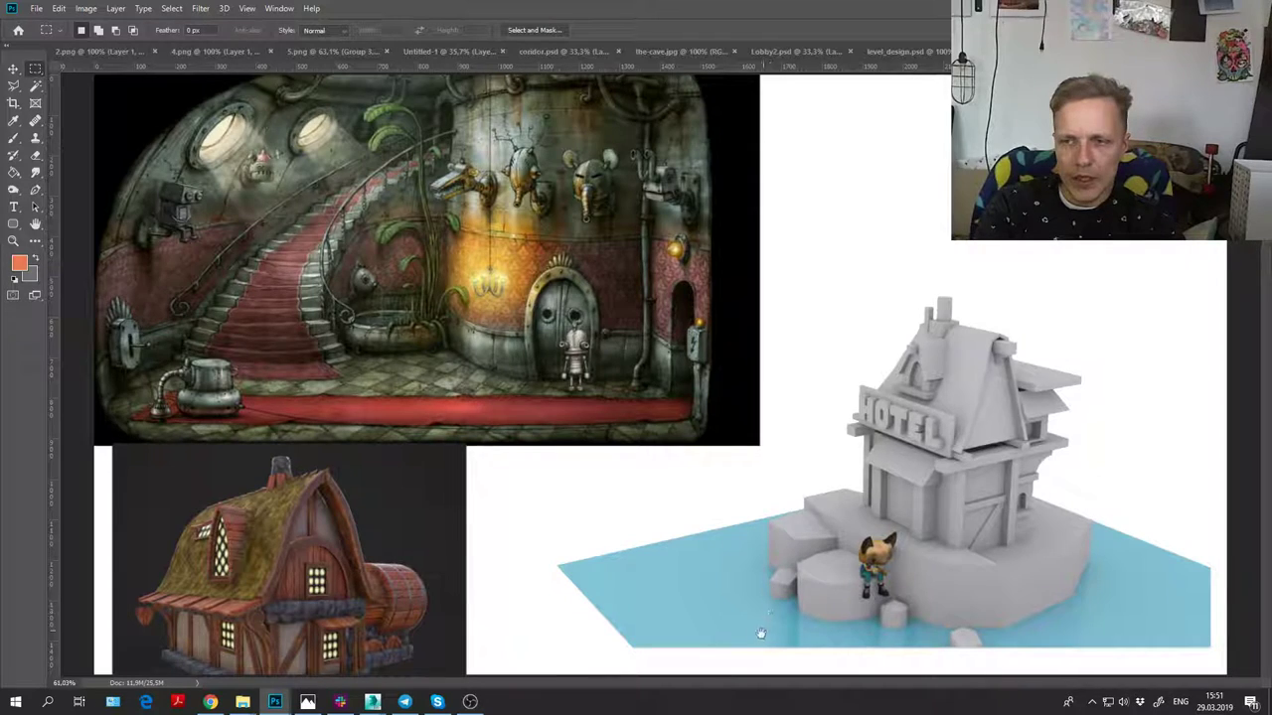
# Step: Try a purple brush stroke over the front of the rock beneath the cat character and undo it
pyautogui.press('b')
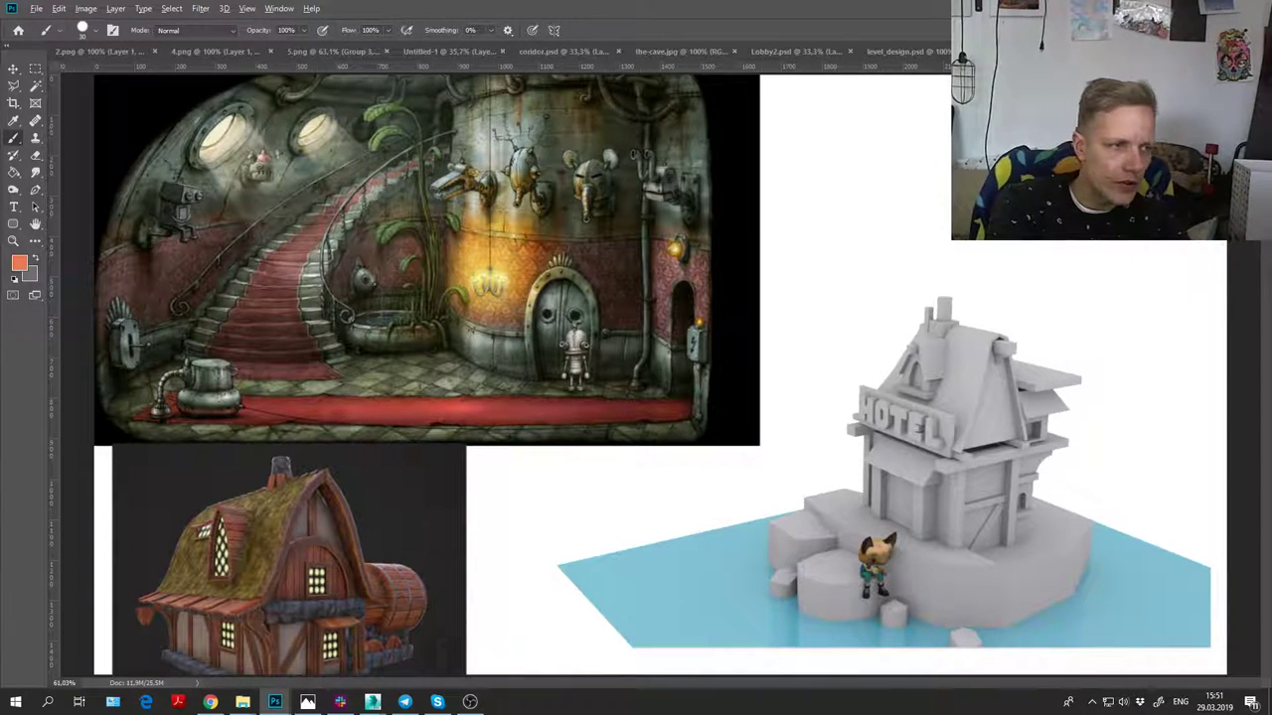
pyautogui.press('x')
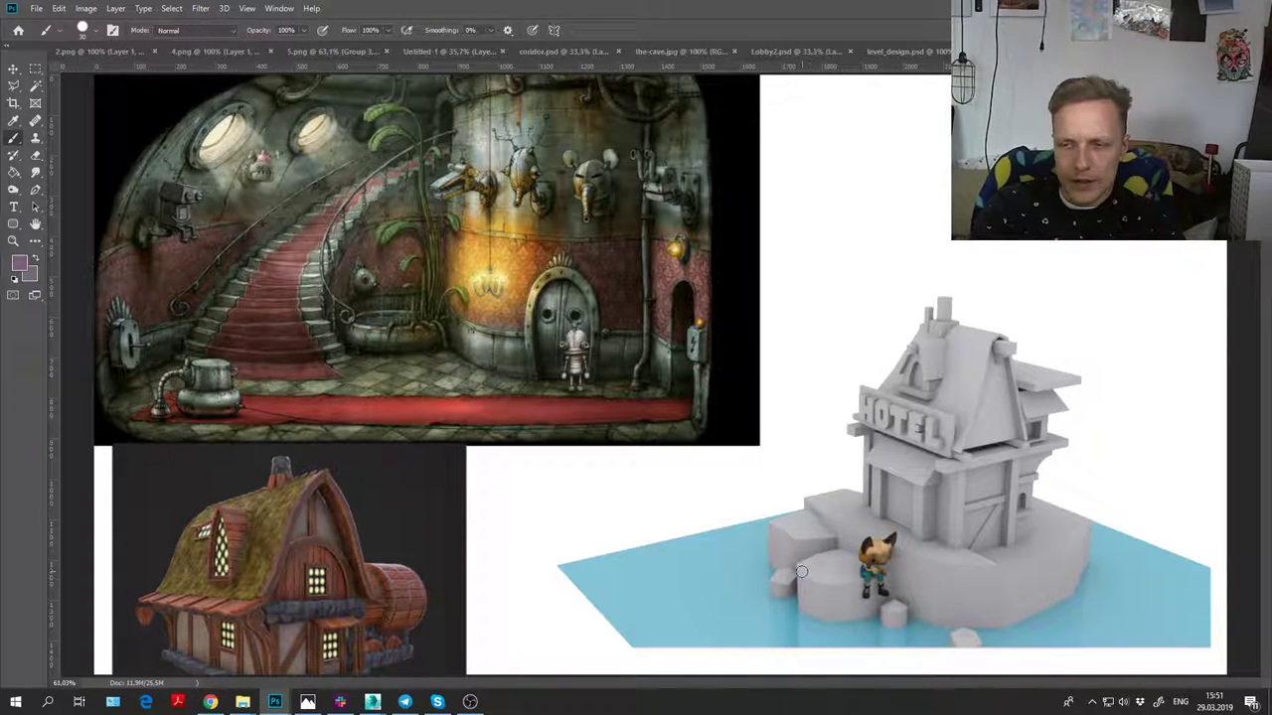
pyautogui.moveTo(801, 576)
pyautogui.mouseDown()
pyautogui.moveTo(799, 608)
pyautogui.moveTo(802, 581)
pyautogui.moveTo(860, 588)
pyautogui.mouseUp()
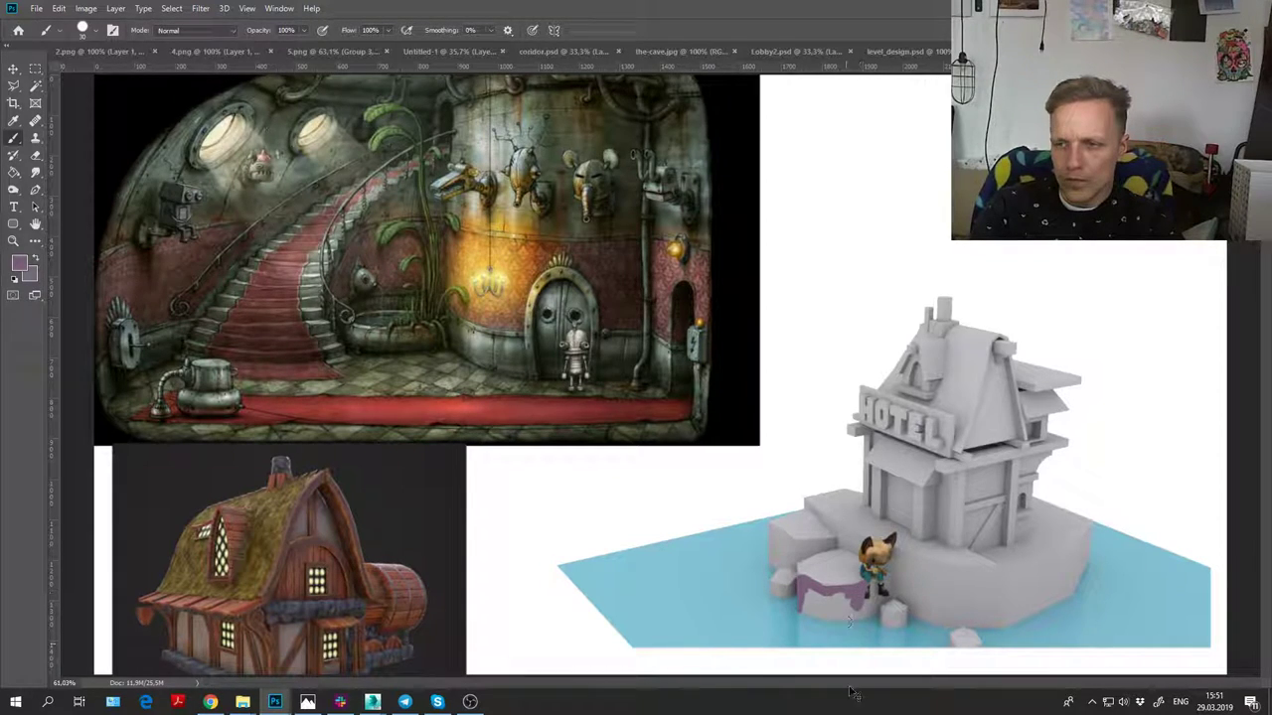
pyautogui.hotkey('ctrl', 'z')
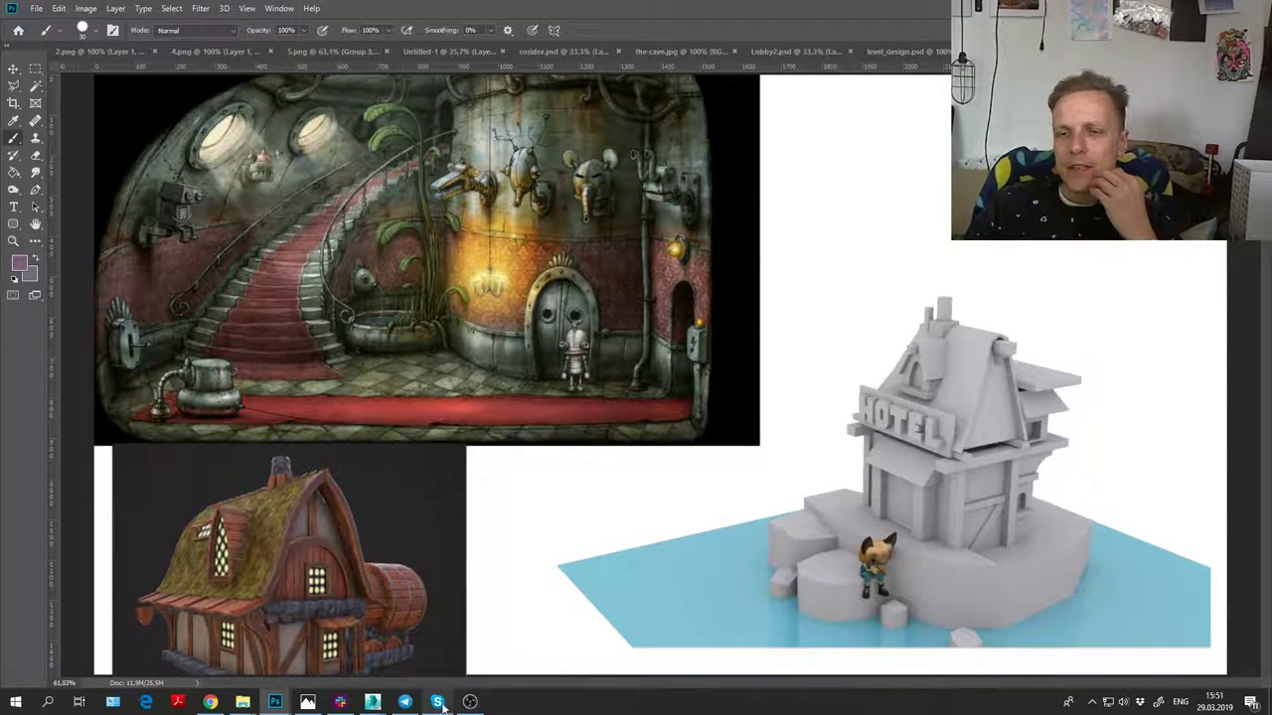
# Step: Switch to the house.max scene in 3ds Max, pick the 10 - Default material and leave element selection on the cat model
pyautogui.moveTo(384, 691)
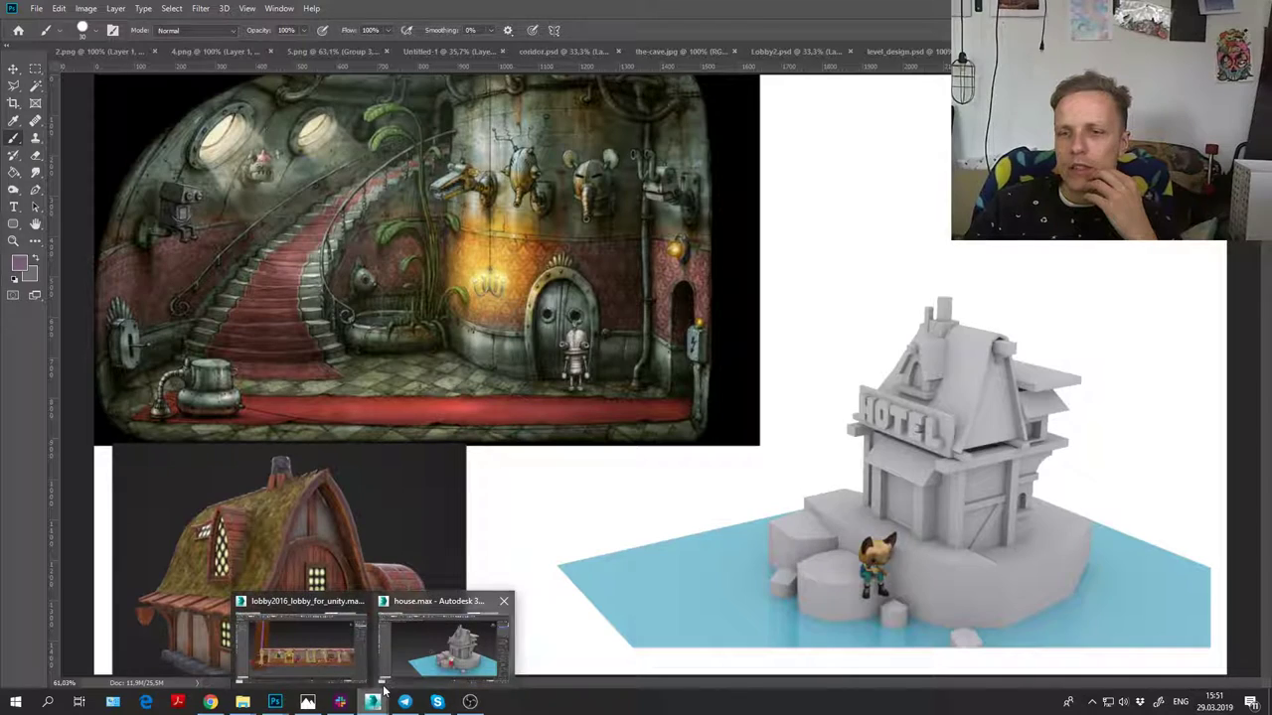
pyautogui.click(416, 669)
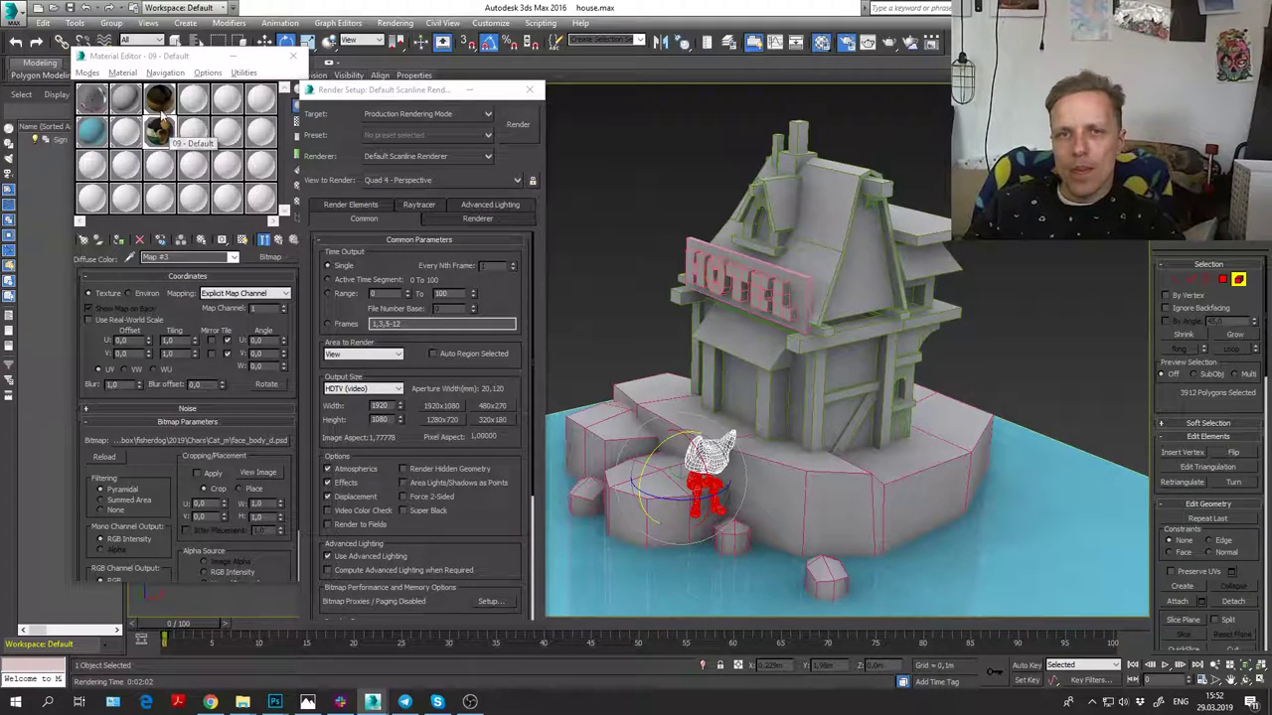
pyautogui.click(194, 134)
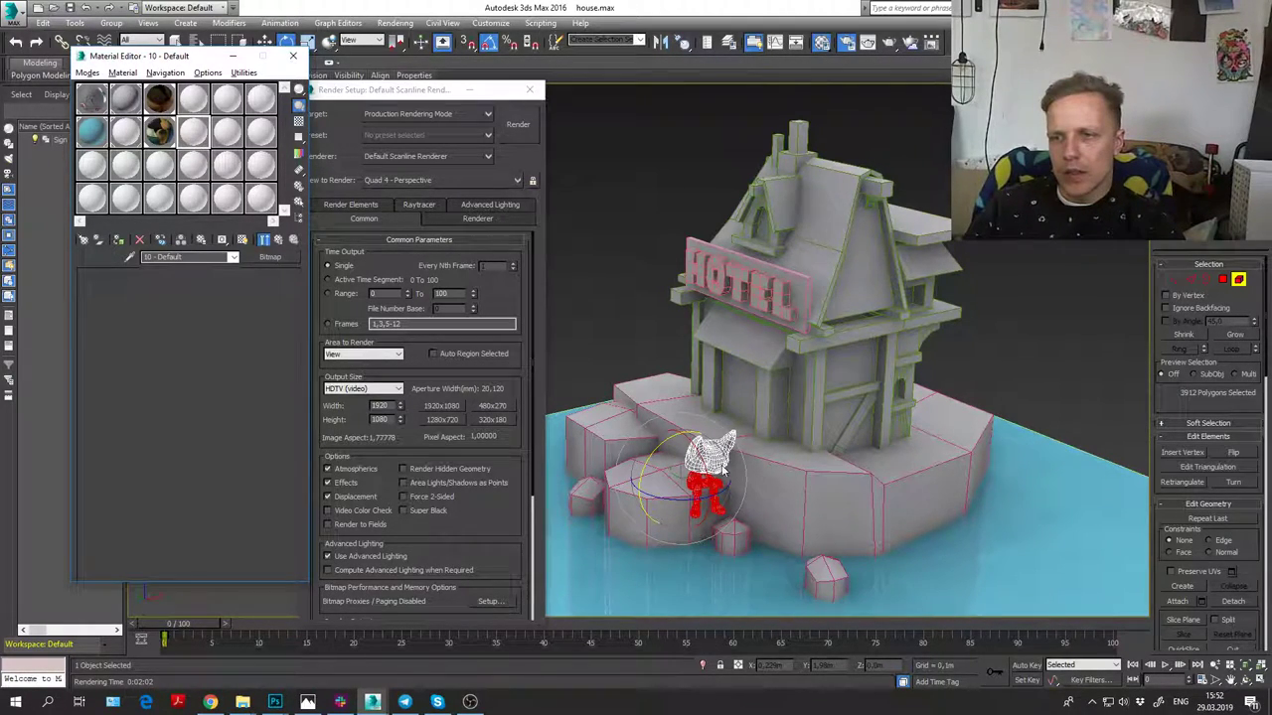
pyautogui.click(1238, 280)
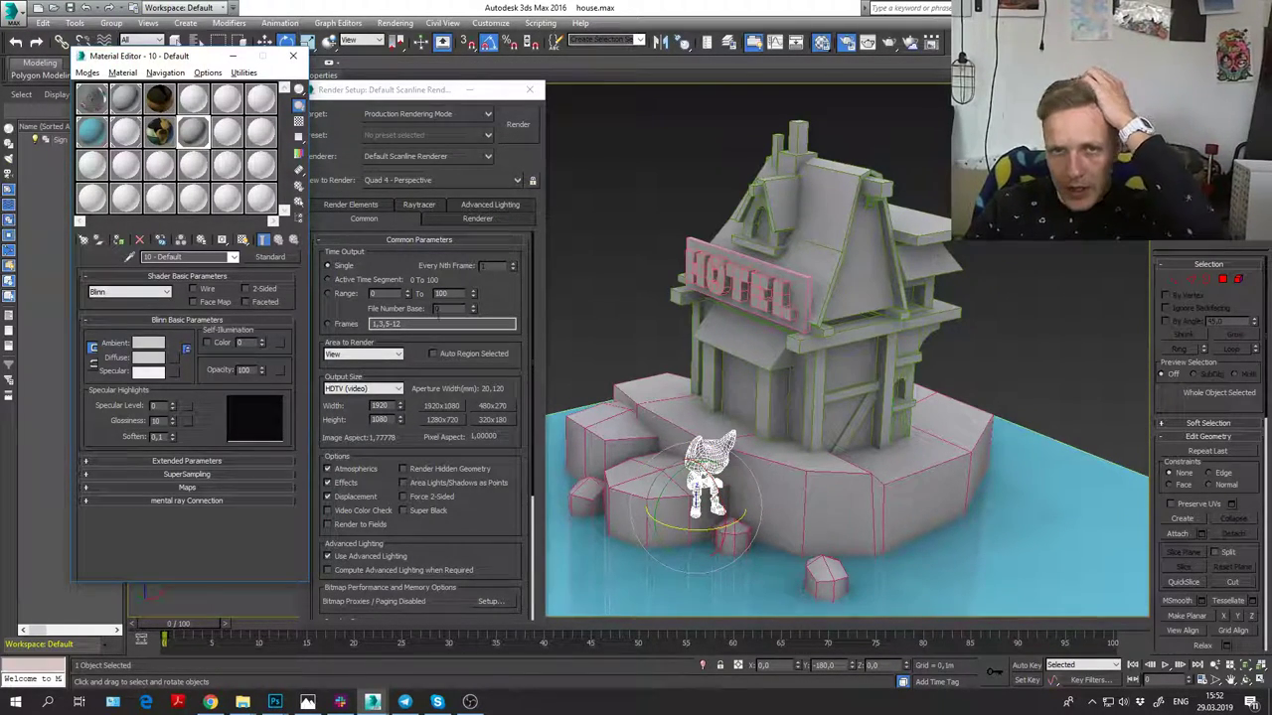
pyautogui.click(174, 357)
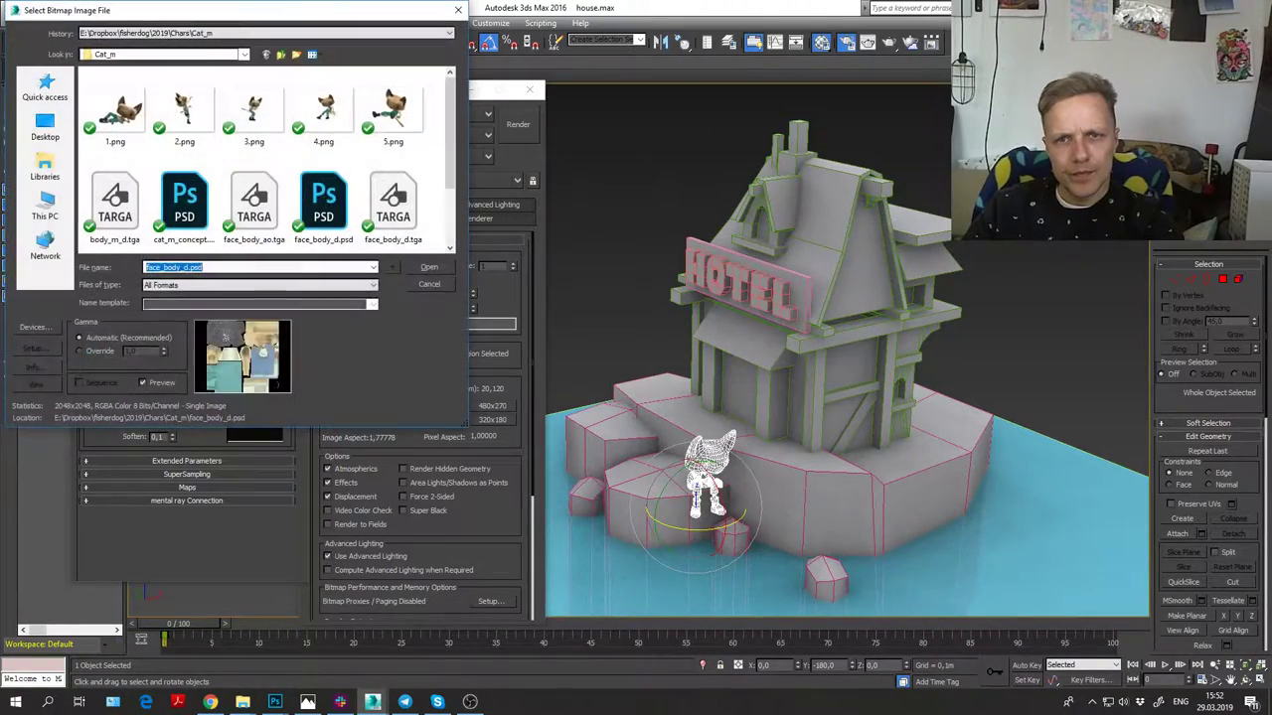
pyautogui.click(425, 285)
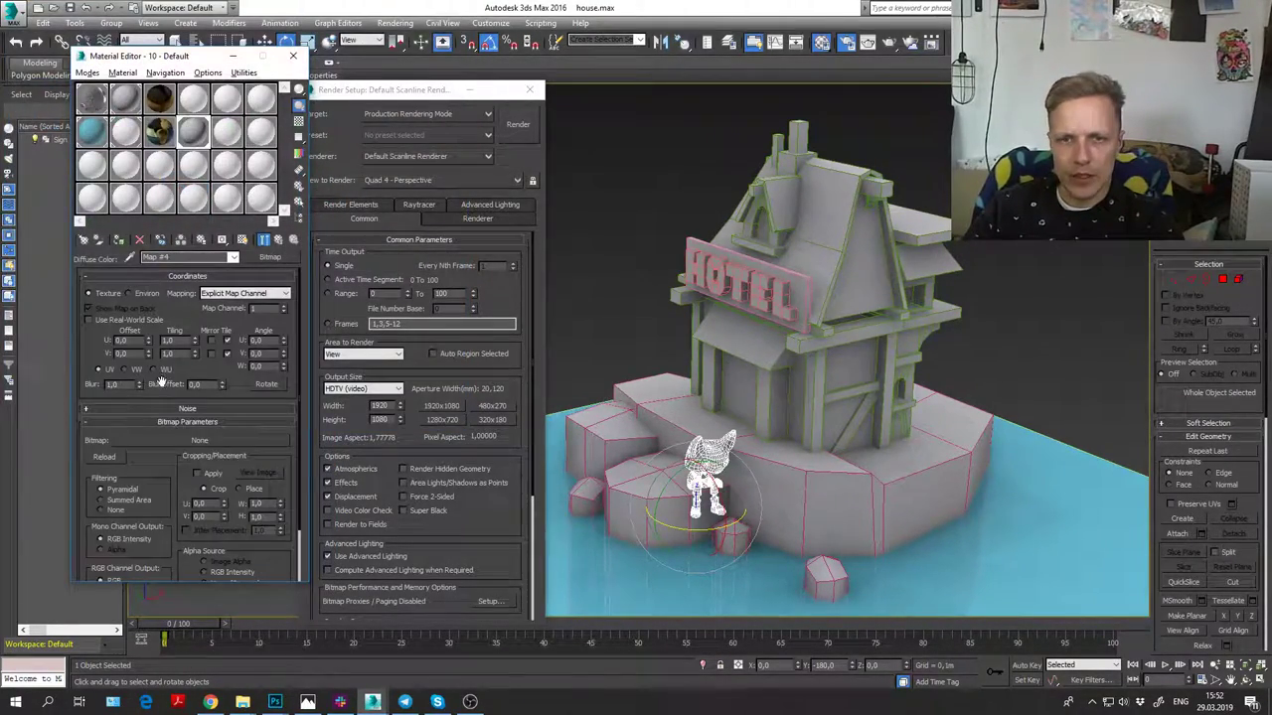
pyautogui.click(281, 242)
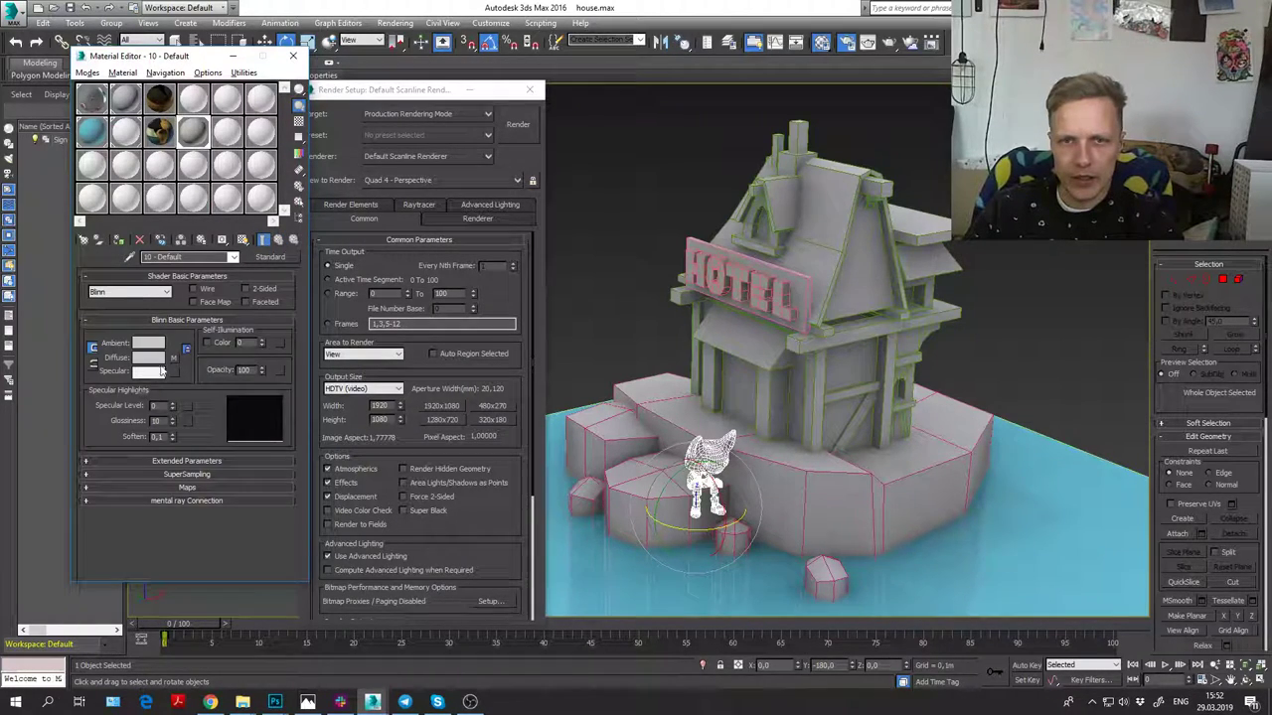
# Step: Set the diffuse colour of the 10 - Default material to pure red and apply it to the cat model
pyautogui.click(151, 360)
pyautogui.moveTo(350, 138); pyautogui.dragTo(386, 92)
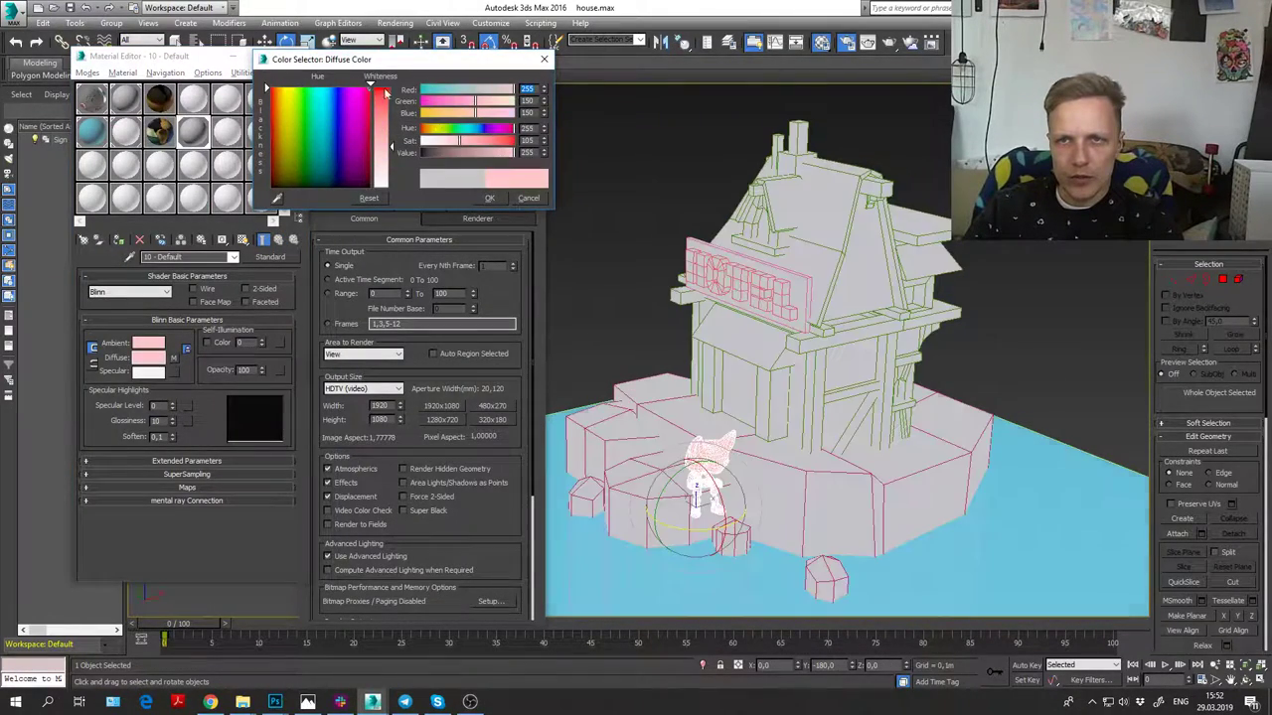
pyautogui.moveTo(384, 137); pyautogui.dragTo(384, 84)
pyautogui.click(492, 200)
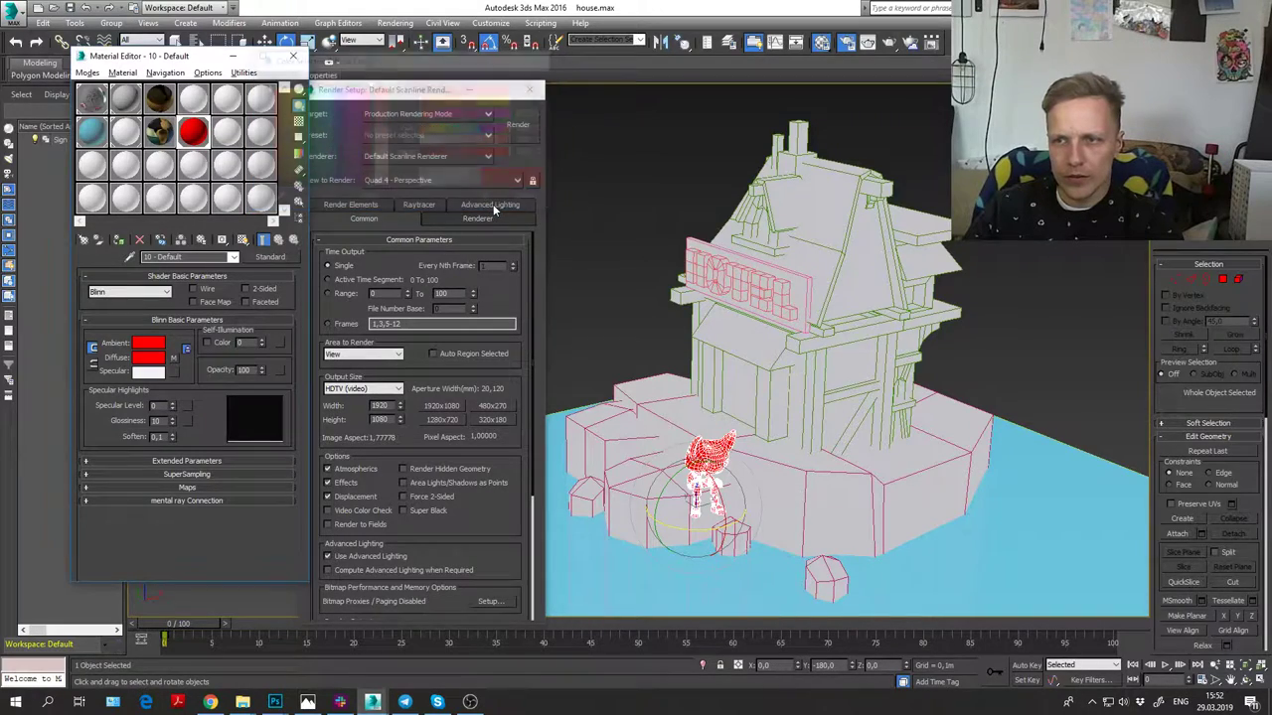
pyautogui.click(687, 393)
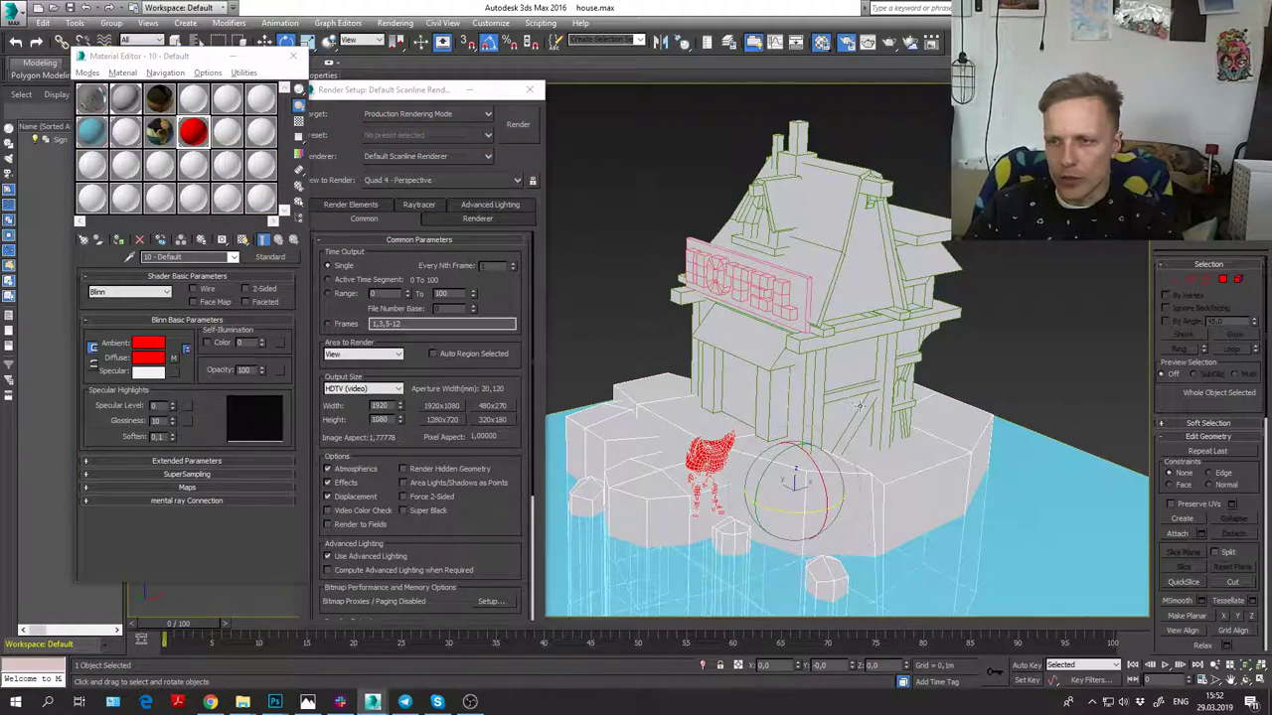
pyautogui.moveTo(195, 133); pyautogui.dragTo(697, 451)
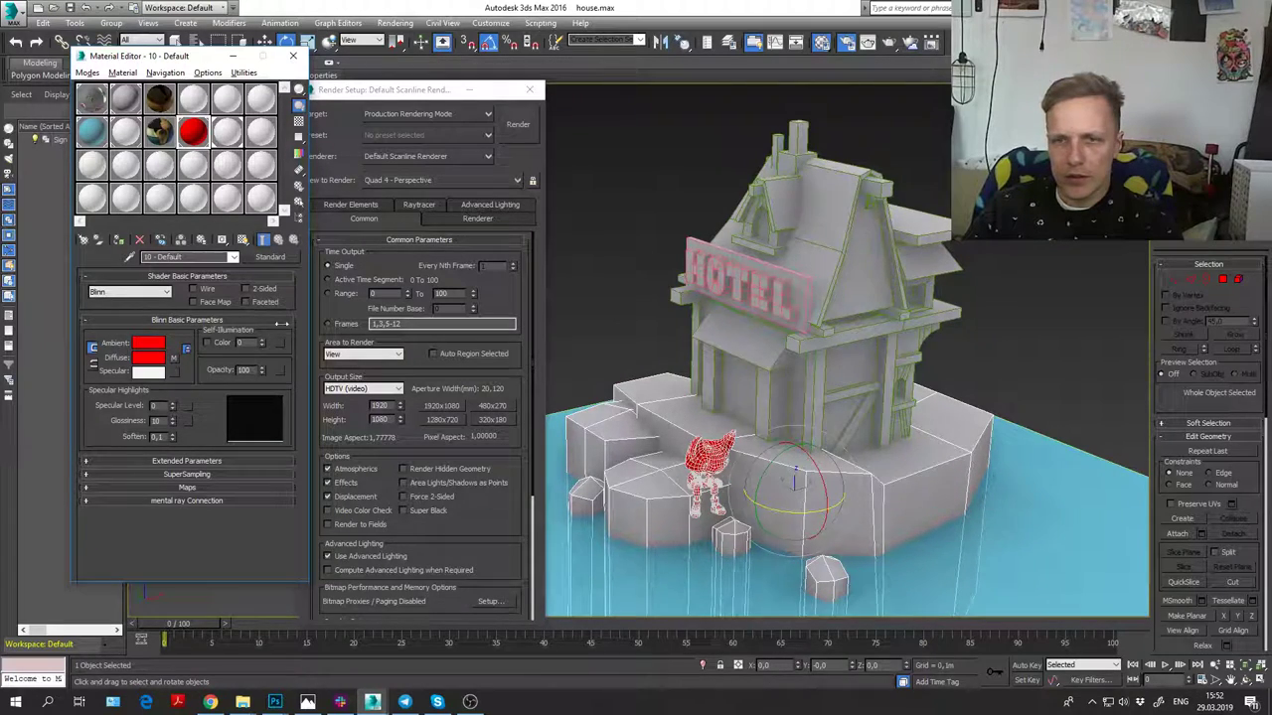
# Step: Set the diffuse colour of the 11 - Default material to yellow-green (red 161, green 245, blue 0) and apply it to the rocks
pyautogui.click(230, 133)
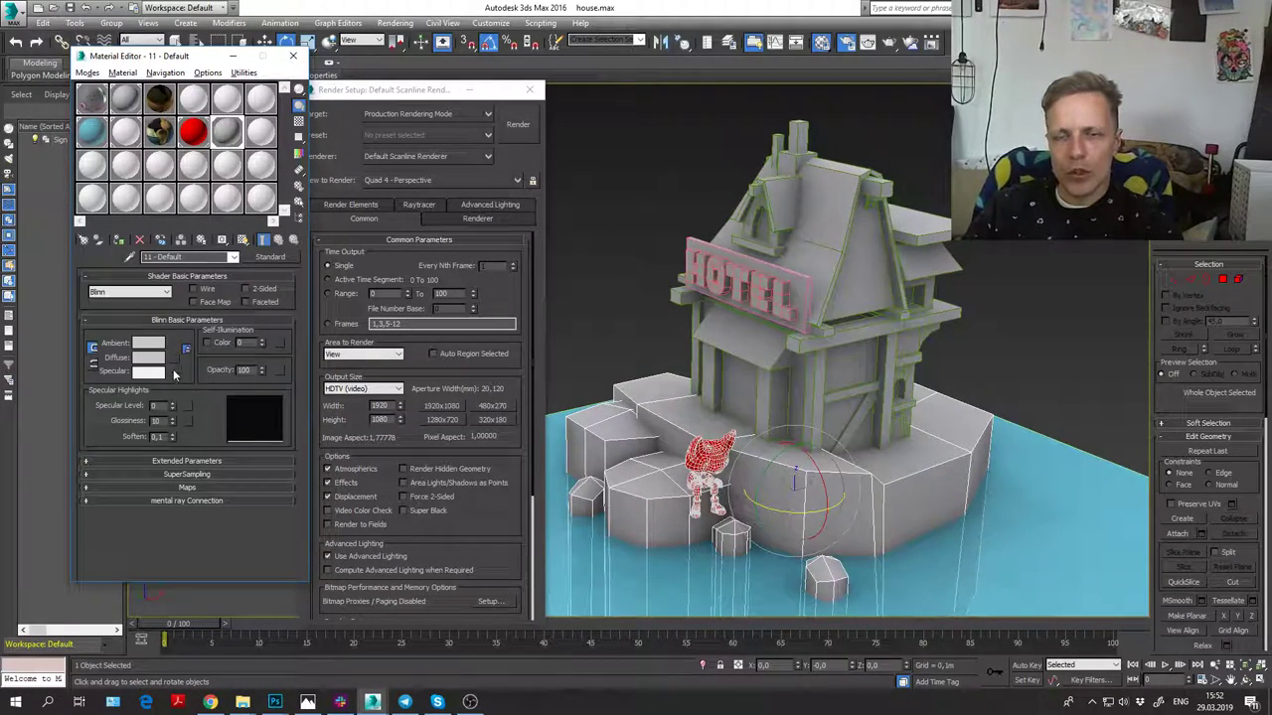
pyautogui.click(175, 362)
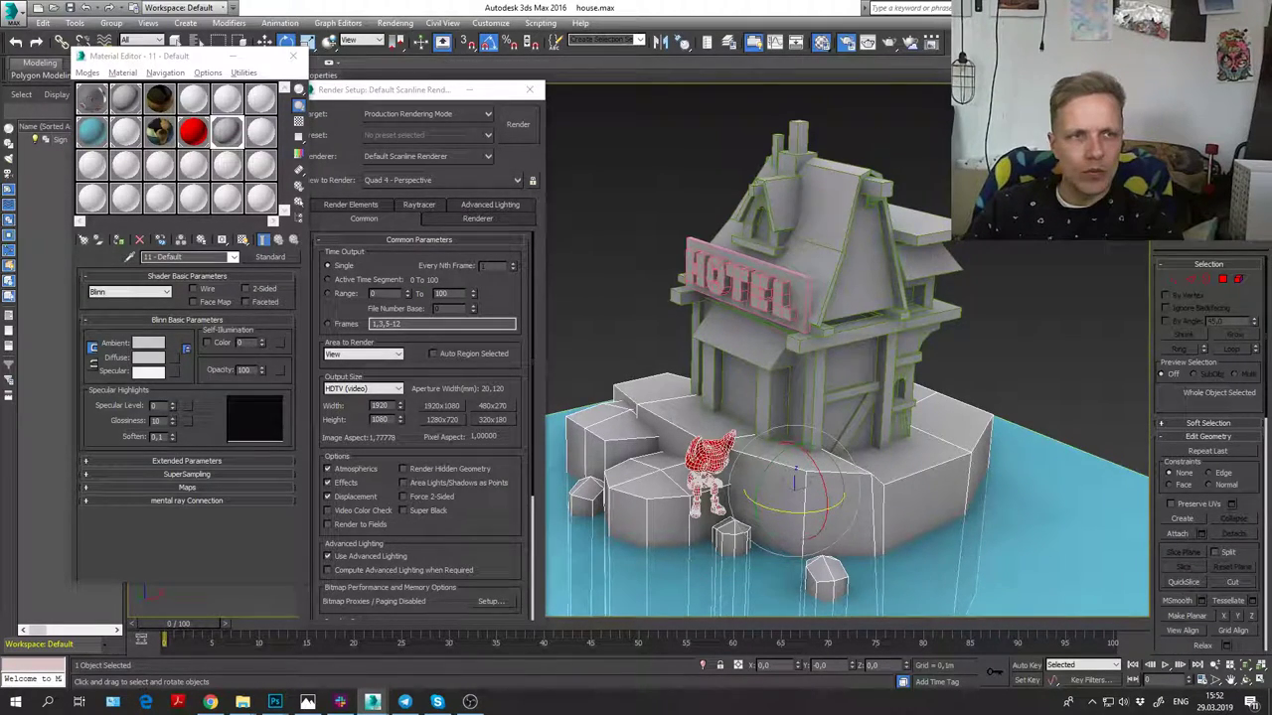
pyautogui.click(159, 357)
pyautogui.moveTo(306, 130); pyautogui.dragTo(301, 85)
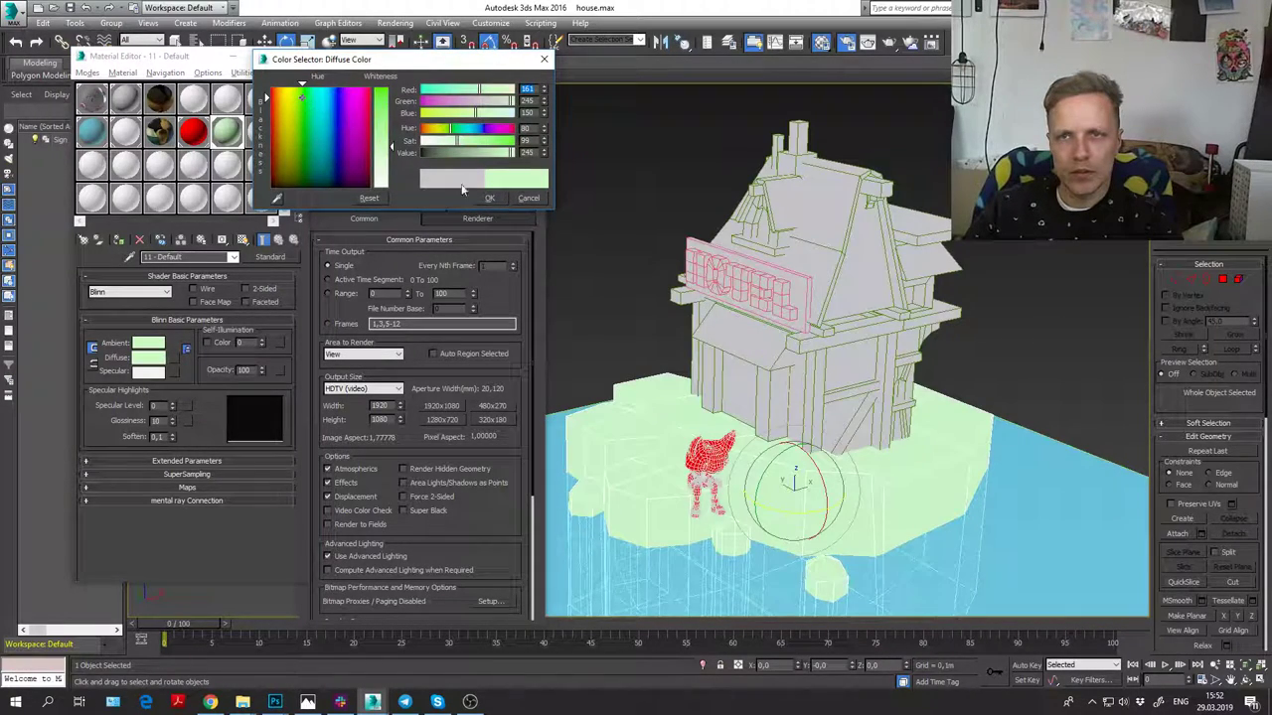
pyautogui.moveTo(448, 129); pyautogui.dragTo(496, 140)
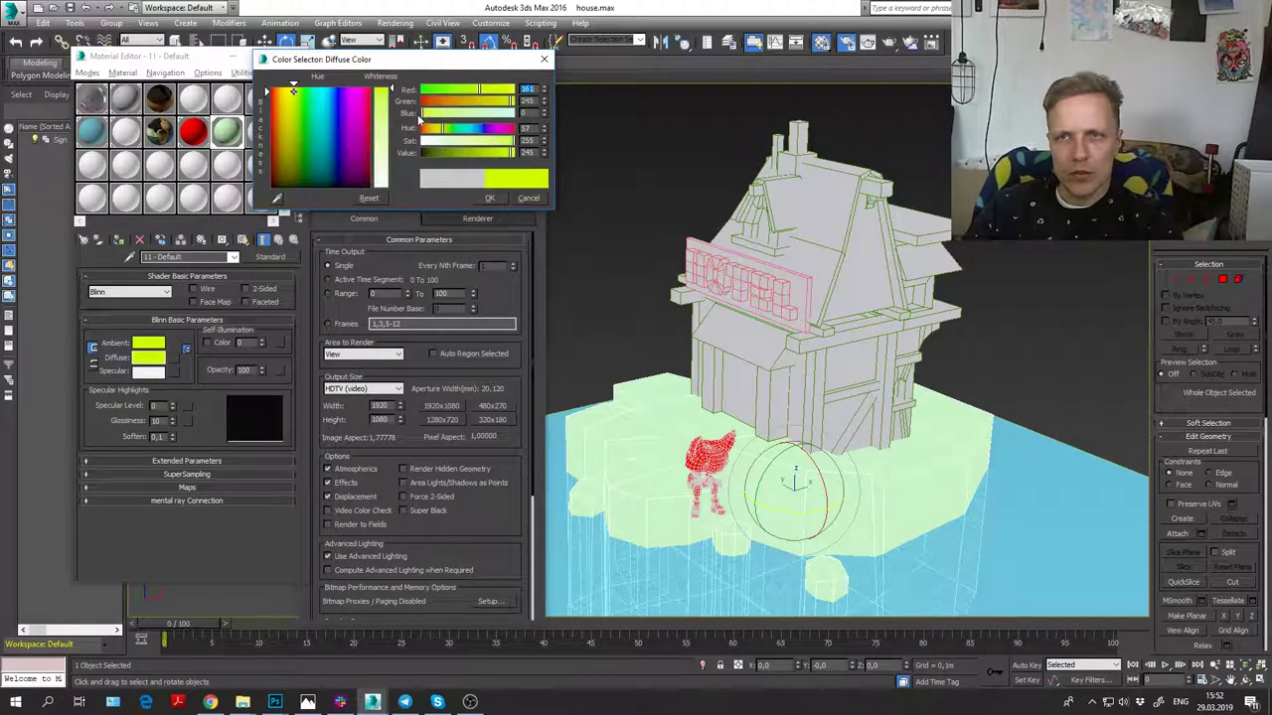
pyautogui.click(489, 198)
# Step: In element mode on the house, select the posts, horizontal beams and diagonal braces of the gable wall's timber frame
pyautogui.click(801, 365)
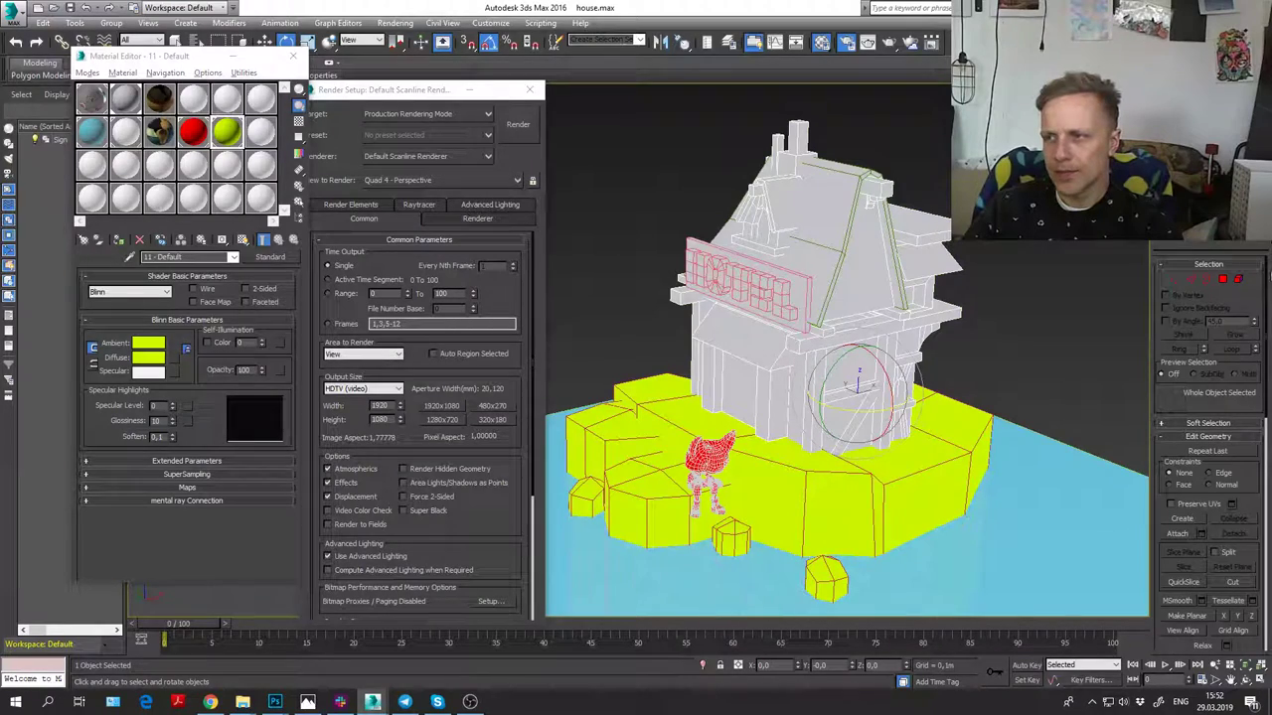
pyautogui.click(1239, 279)
pyautogui.click(818, 409)
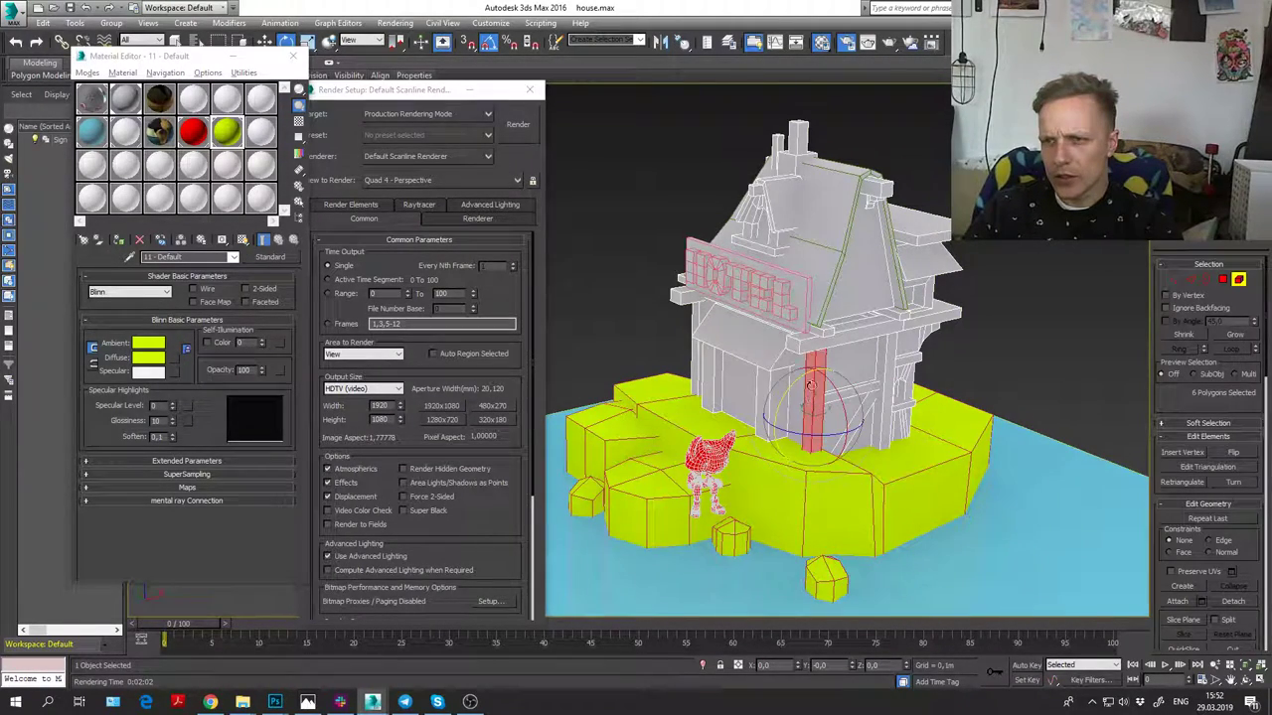
pyautogui.keyDown('ctrl'); pyautogui.click(822, 344); pyautogui.keyUp('ctrl')
pyautogui.keyDown('ctrl'); pyautogui.click(825, 332); pyautogui.keyUp('ctrl')
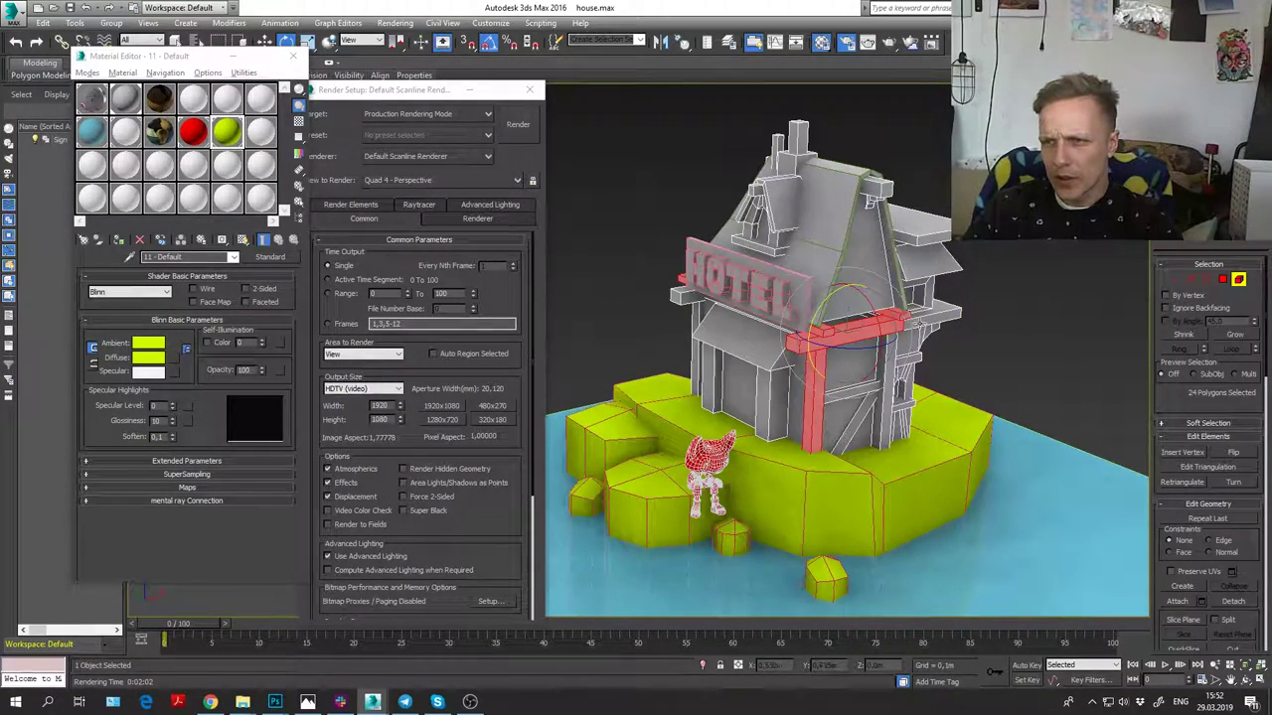
pyautogui.keyDown('ctrl'); pyautogui.click(906, 314); pyautogui.keyUp('ctrl')
pyautogui.keyDown('ctrl'); pyautogui.click(884, 380); pyautogui.keyUp('ctrl')
pyautogui.keyDown('ctrl'); pyautogui.click(909, 361); pyautogui.keyUp('ctrl')
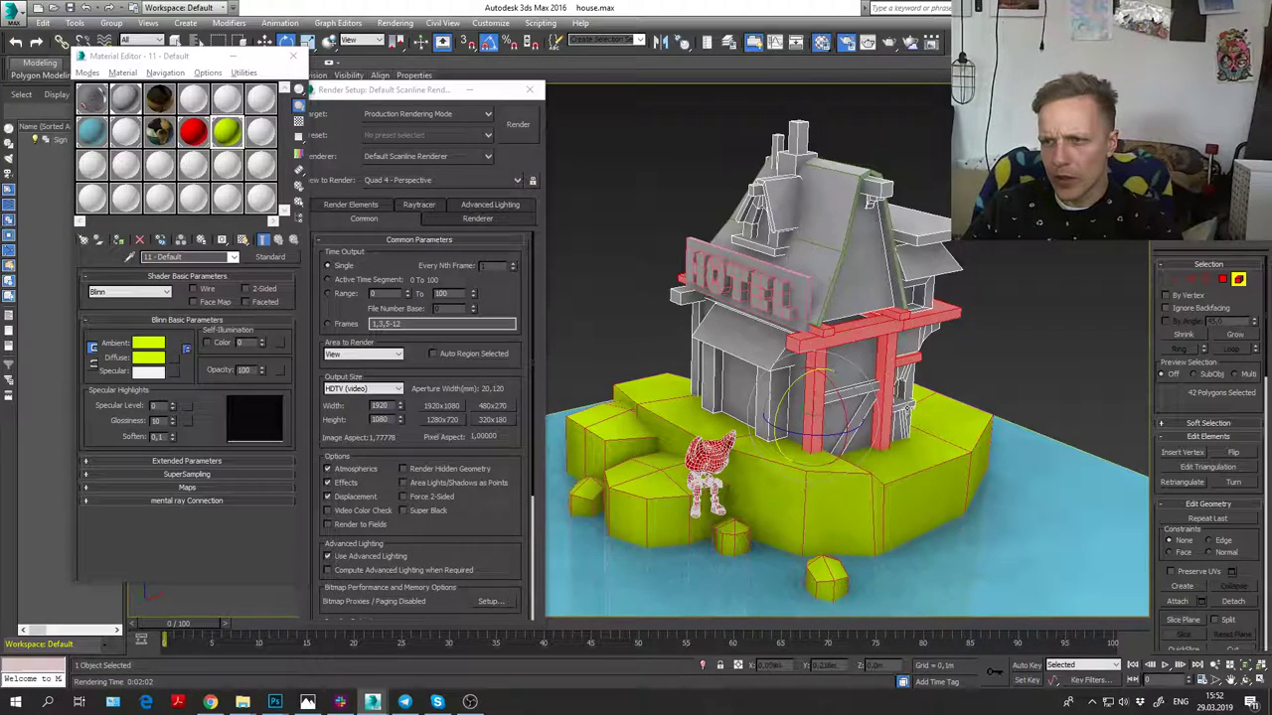
pyautogui.keyDown('ctrl'); pyautogui.click(907, 406); pyautogui.keyUp('ctrl')
pyautogui.keyDown('ctrl'); pyautogui.click(856, 392); pyautogui.keyUp('ctrl')
pyautogui.keyDown('ctrl'); pyautogui.click(863, 413); pyautogui.keyUp('ctrl')
# Step: Add the entrance posts, the remaining facade beams, the roof-end bracket and the dormer's trim to the element selection
pyautogui.keyDown('ctrl'); pyautogui.click(773, 405); pyautogui.keyUp('ctrl')
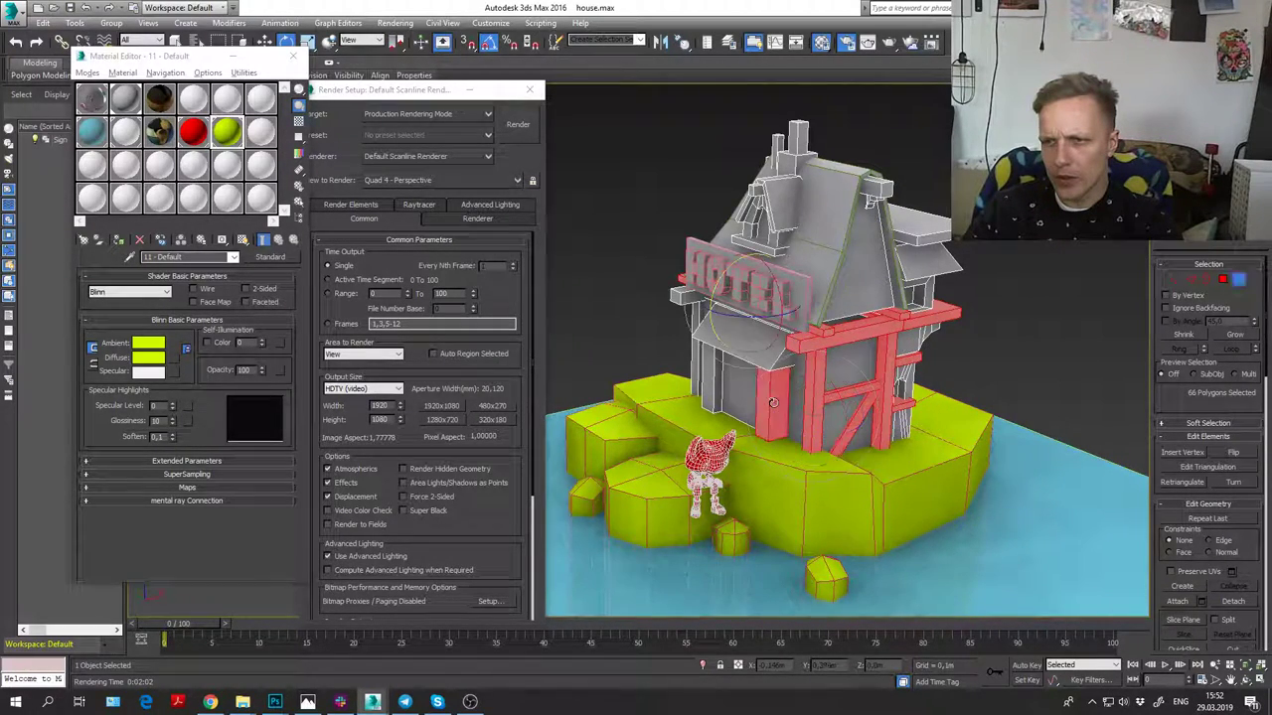
pyautogui.keyDown('ctrl'); pyautogui.click(707, 373); pyautogui.keyUp('ctrl')
pyautogui.keyDown('ctrl'); pyautogui.click(698, 320); pyautogui.keyUp('ctrl')
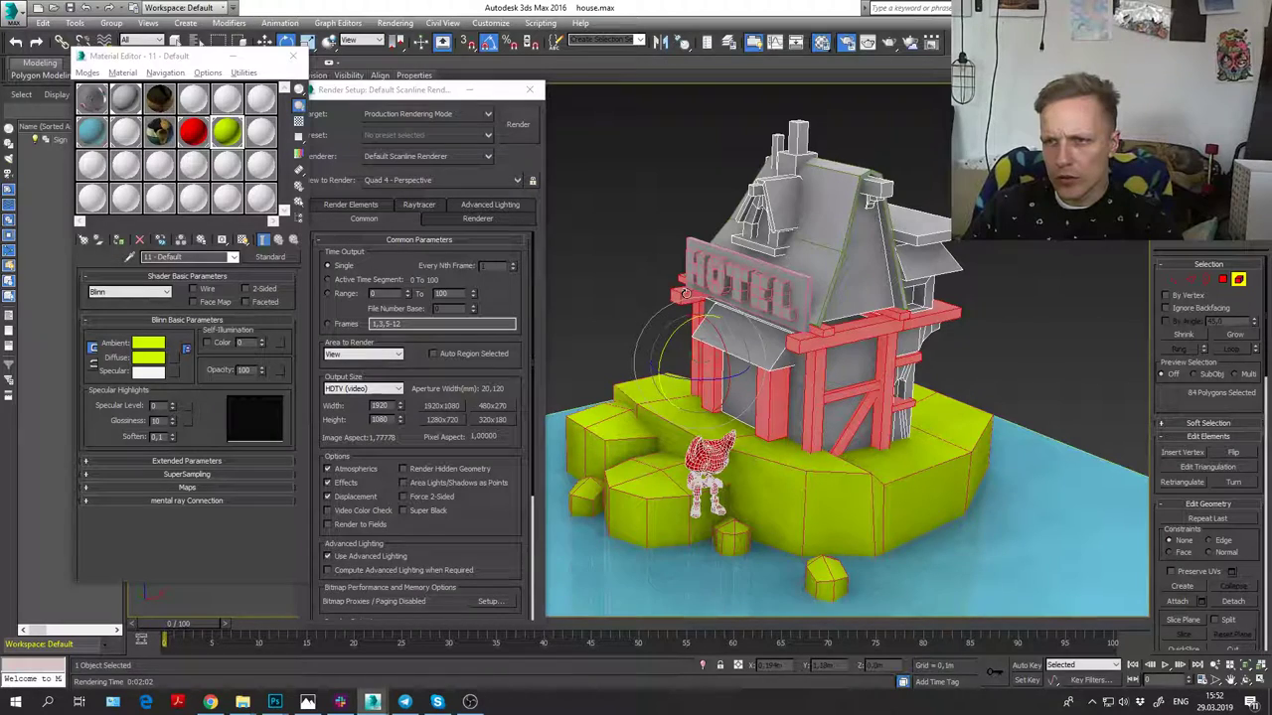
pyautogui.keyDown('ctrl'); pyautogui.click(894, 328); pyautogui.keyUp('ctrl')
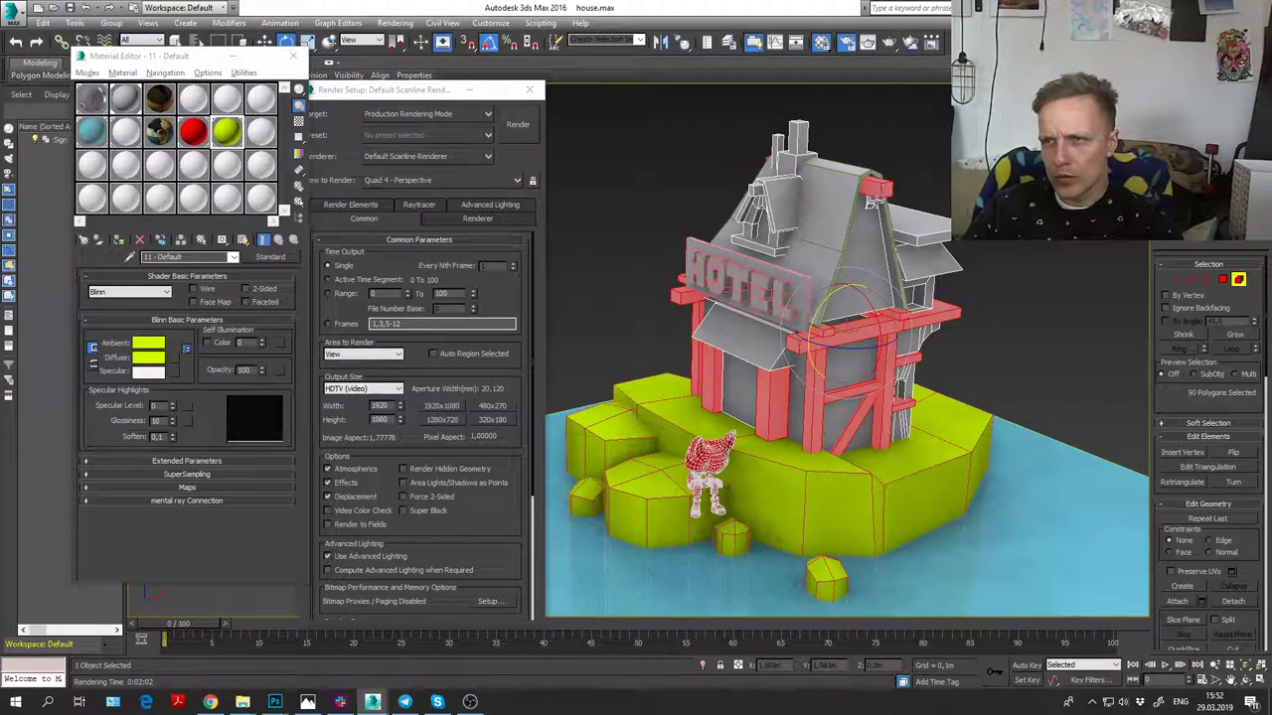
pyautogui.keyDown('ctrl'); pyautogui.click(876, 189); pyautogui.keyUp('ctrl')
pyautogui.keyDown('ctrl'); pyautogui.click(765, 246); pyautogui.keyUp('ctrl')
pyautogui.keyDown('ctrl'); pyautogui.click(757, 192); pyautogui.keyUp('ctrl')
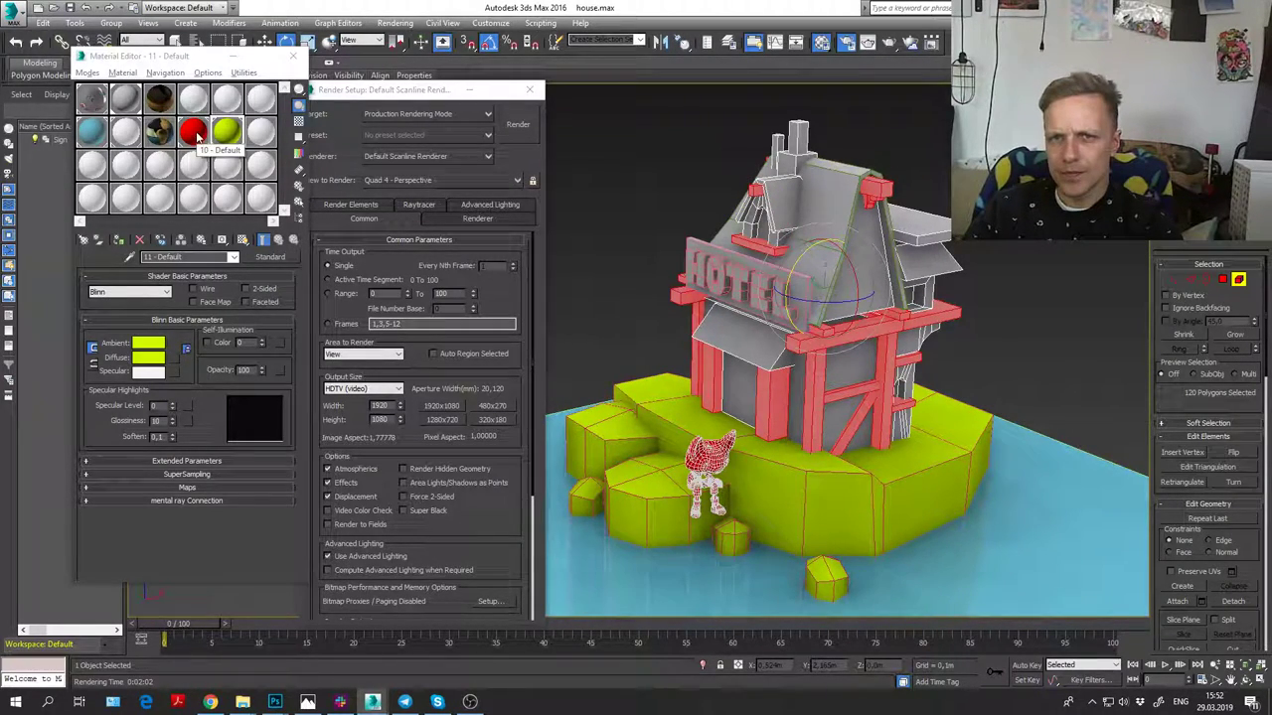
# Step: Set the diffuse colour of the 12 - Default material to blue-violet and apply it to the selected timber beams
pyautogui.moveTo(229, 139); pyautogui.dragTo(782, 408)
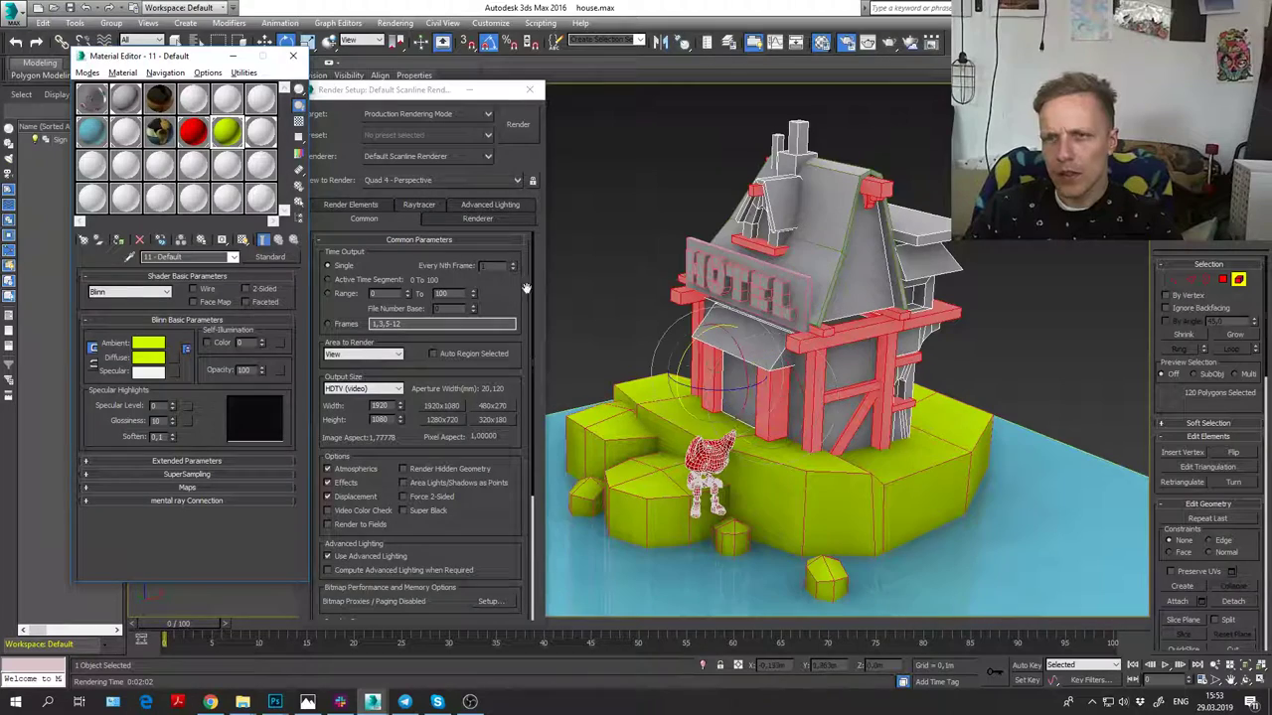
pyautogui.click(261, 132)
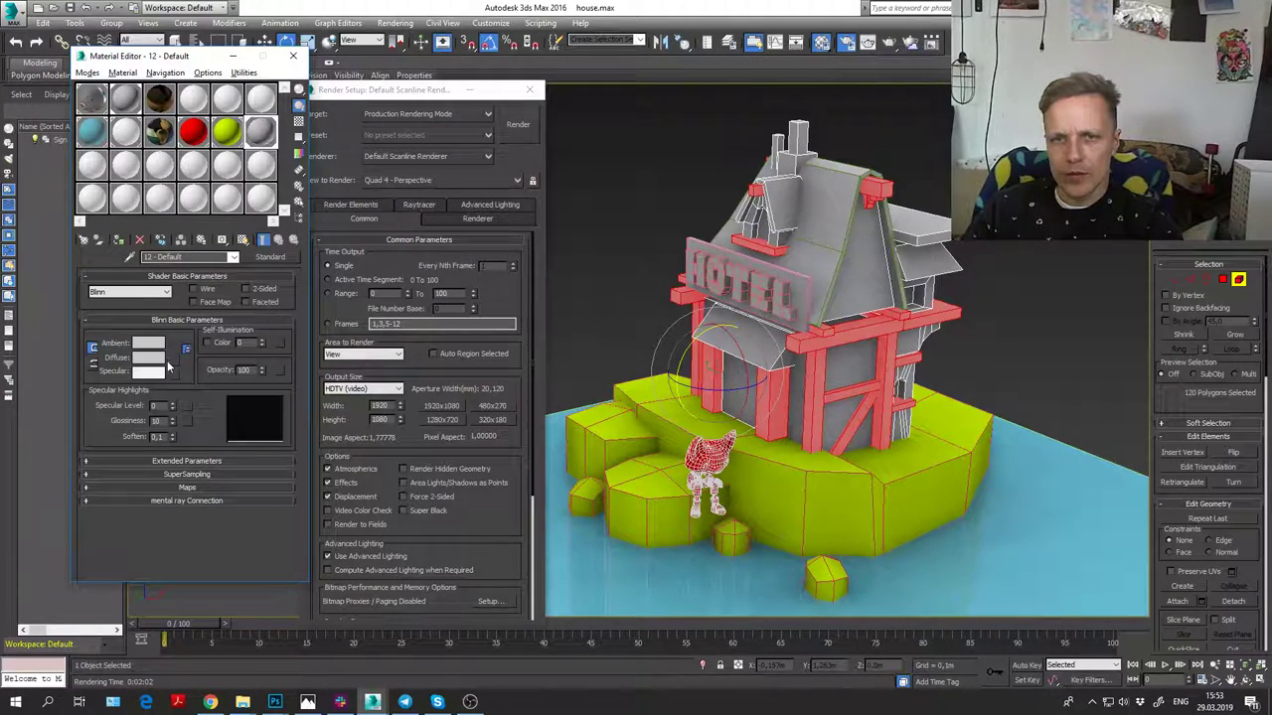
pyautogui.click(154, 356)
pyautogui.moveTo(344, 116); pyautogui.dragTo(339, 89)
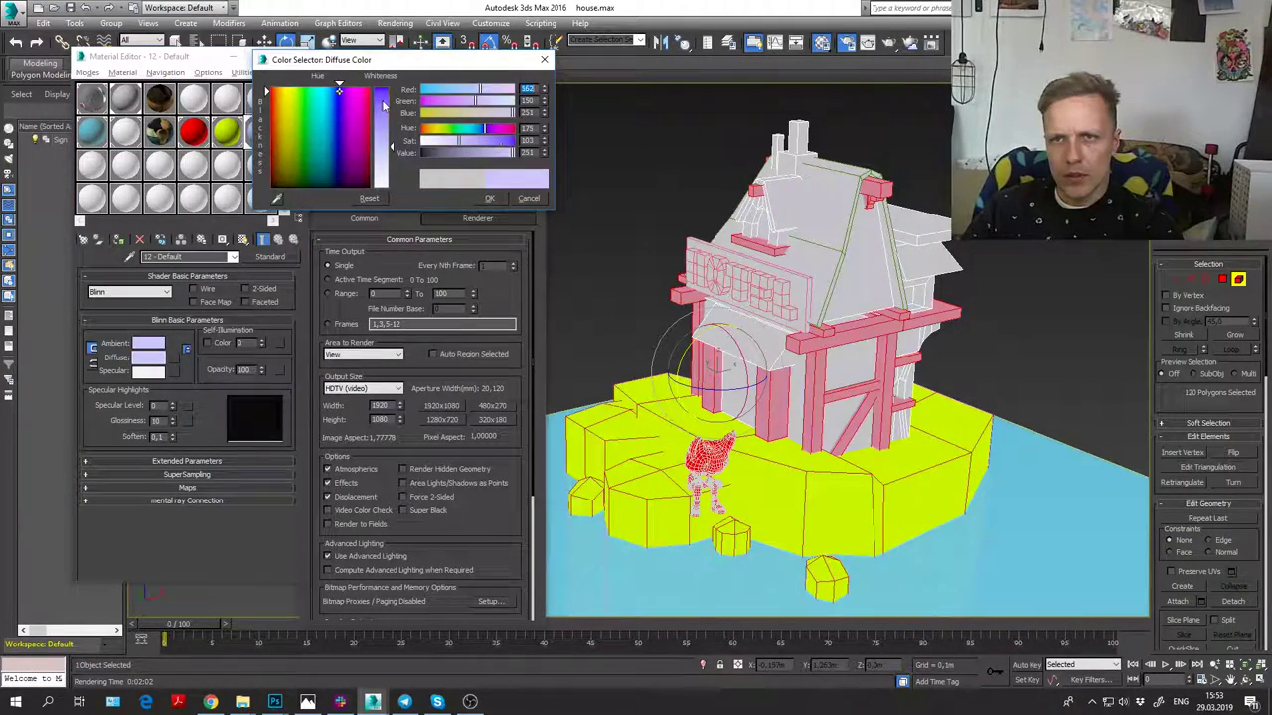
pyautogui.click(489, 198)
# Step: Invert the element selection, set the 18 - Default material's diffuse colour to coral red and apply it to the remaining house parts
pyautogui.hotkey('ctrl', 'i')
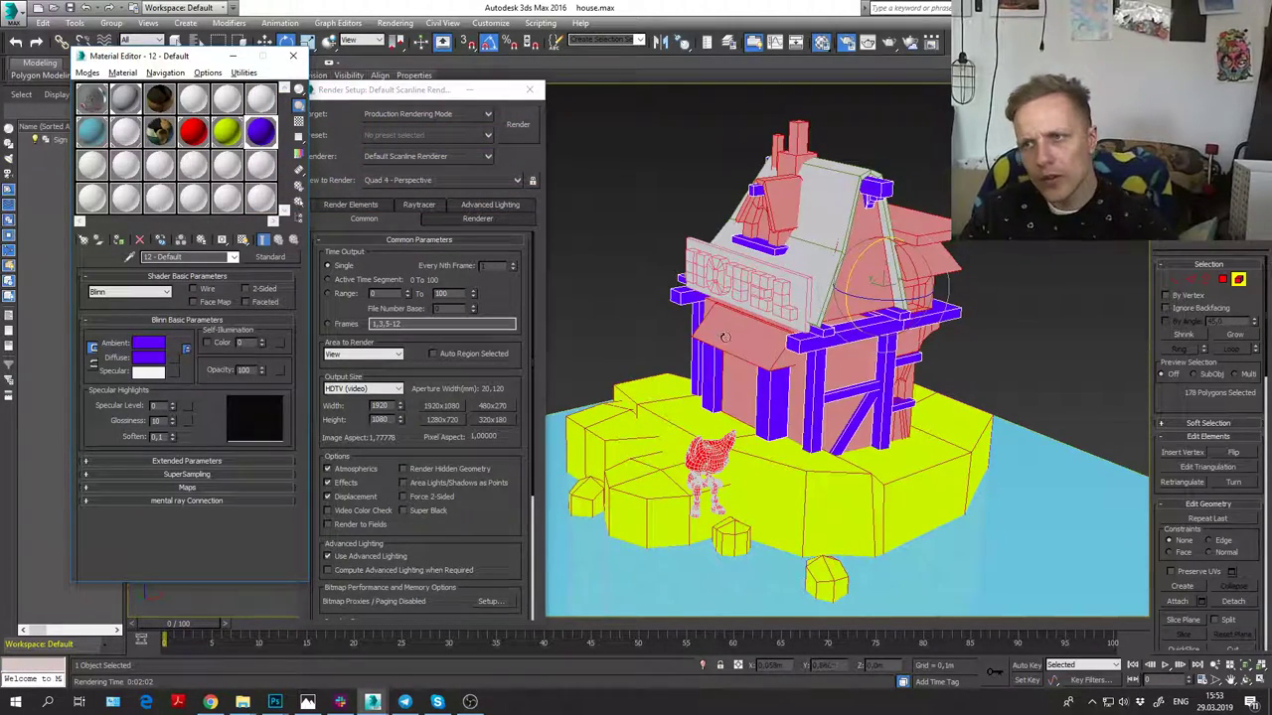
pyautogui.click(260, 169)
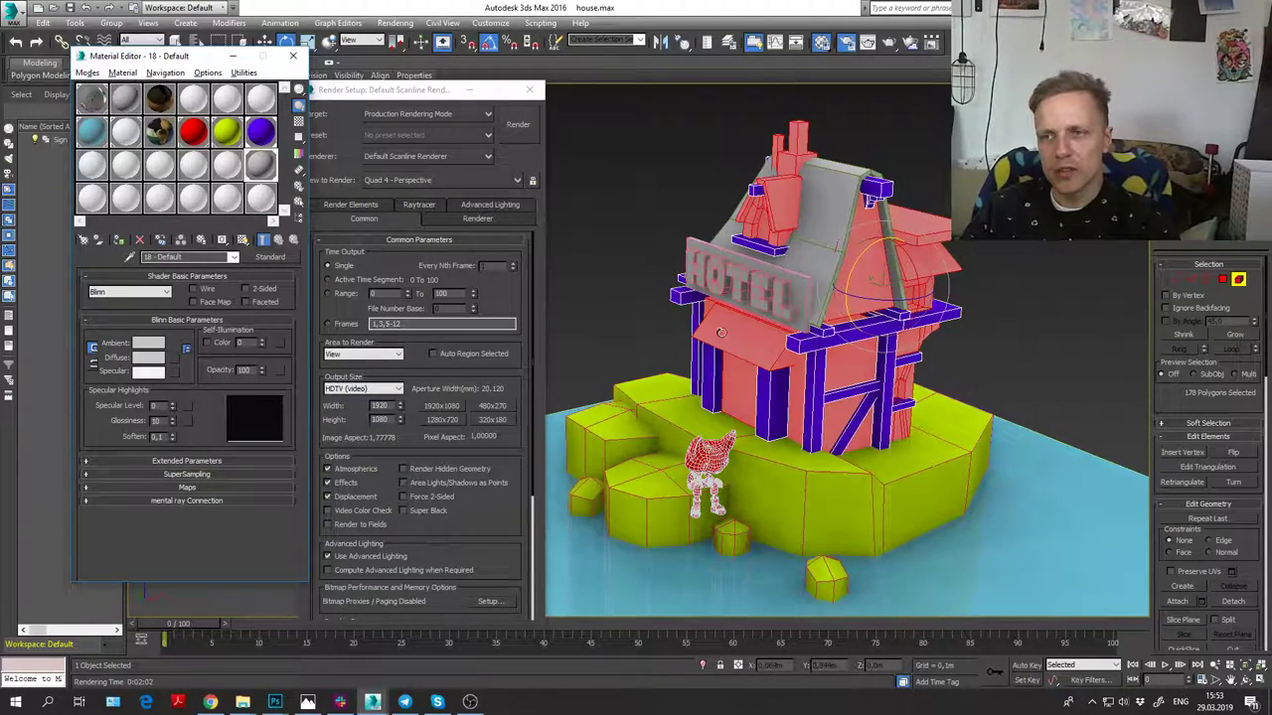
pyautogui.click(156, 359)
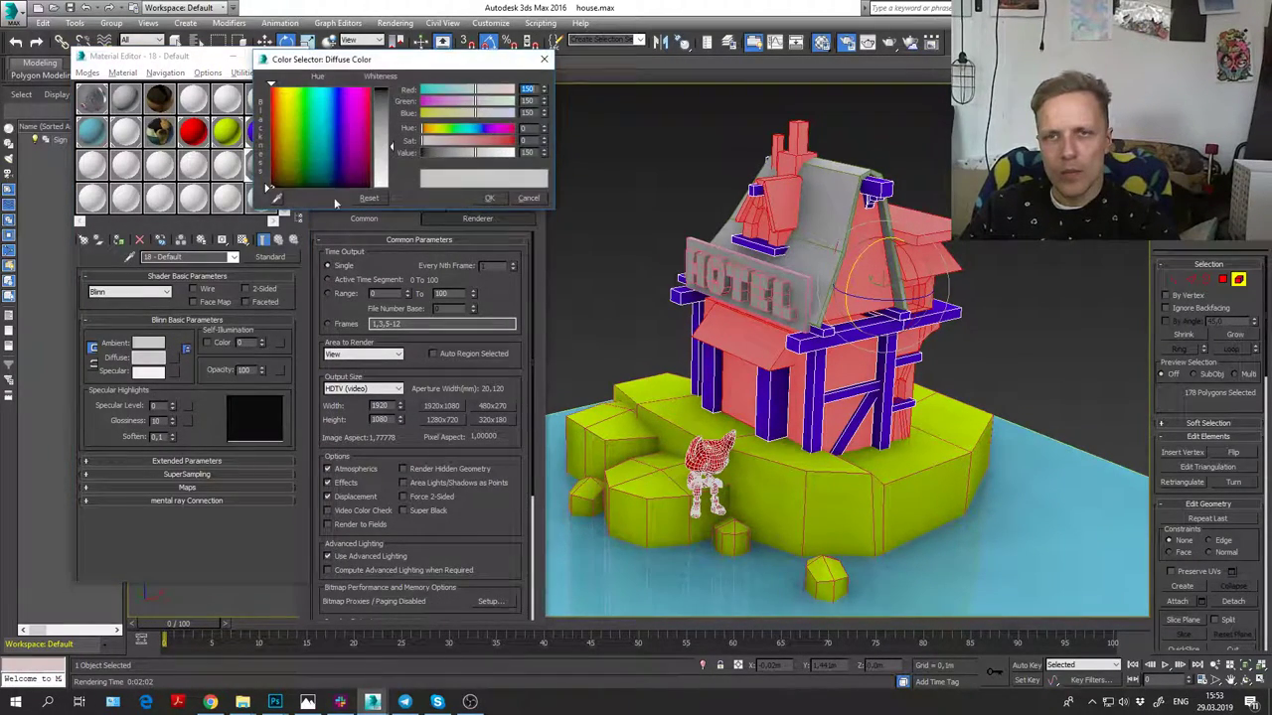
pyautogui.moveTo(318, 136); pyautogui.dragTo(271, 87)
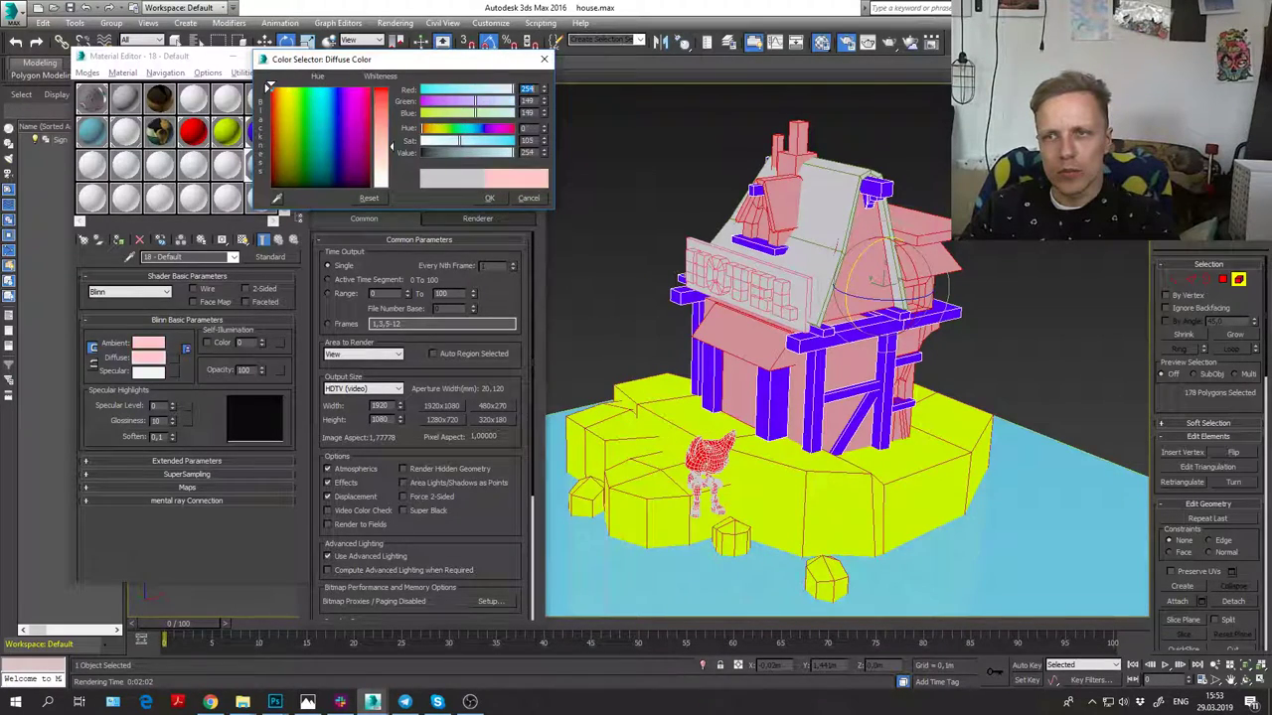
pyautogui.moveTo(458, 142); pyautogui.dragTo(496, 142)
pyautogui.click(489, 198)
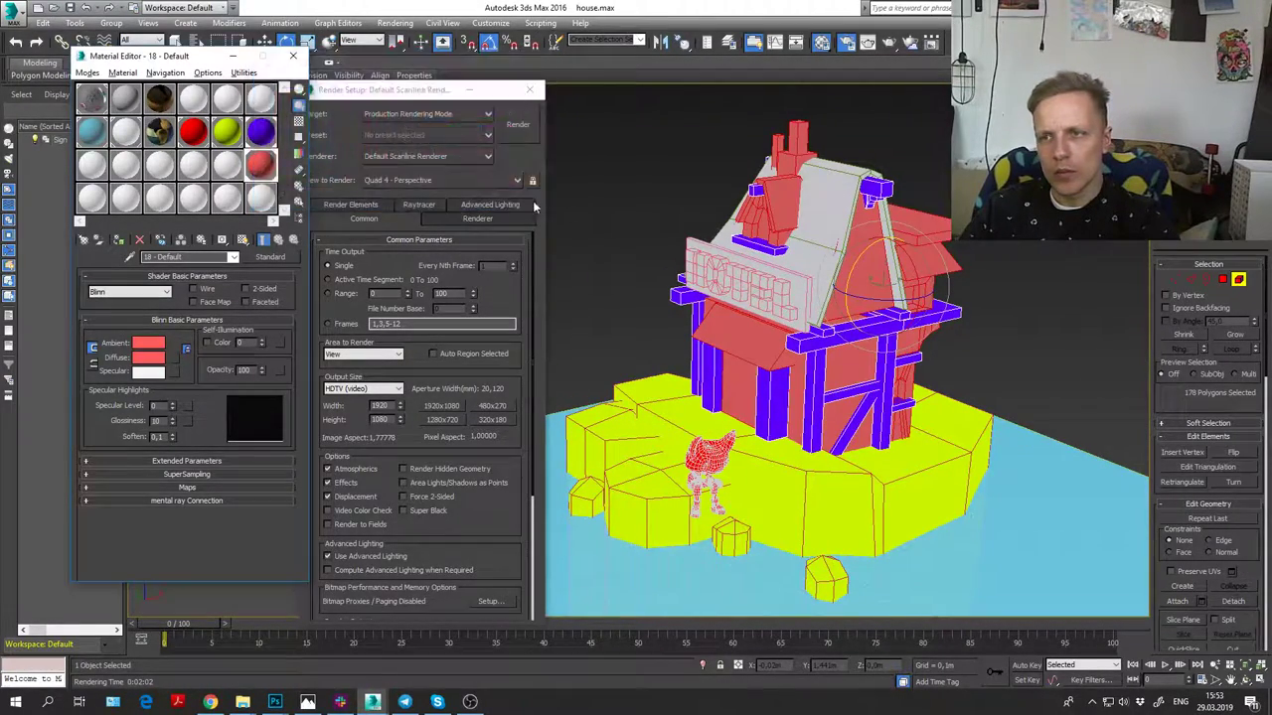
# Step: Attach the separate main roof parts to the house mesh, using Match Material IDs to Material with Condense Material and IDs
pyautogui.click(642, 219)
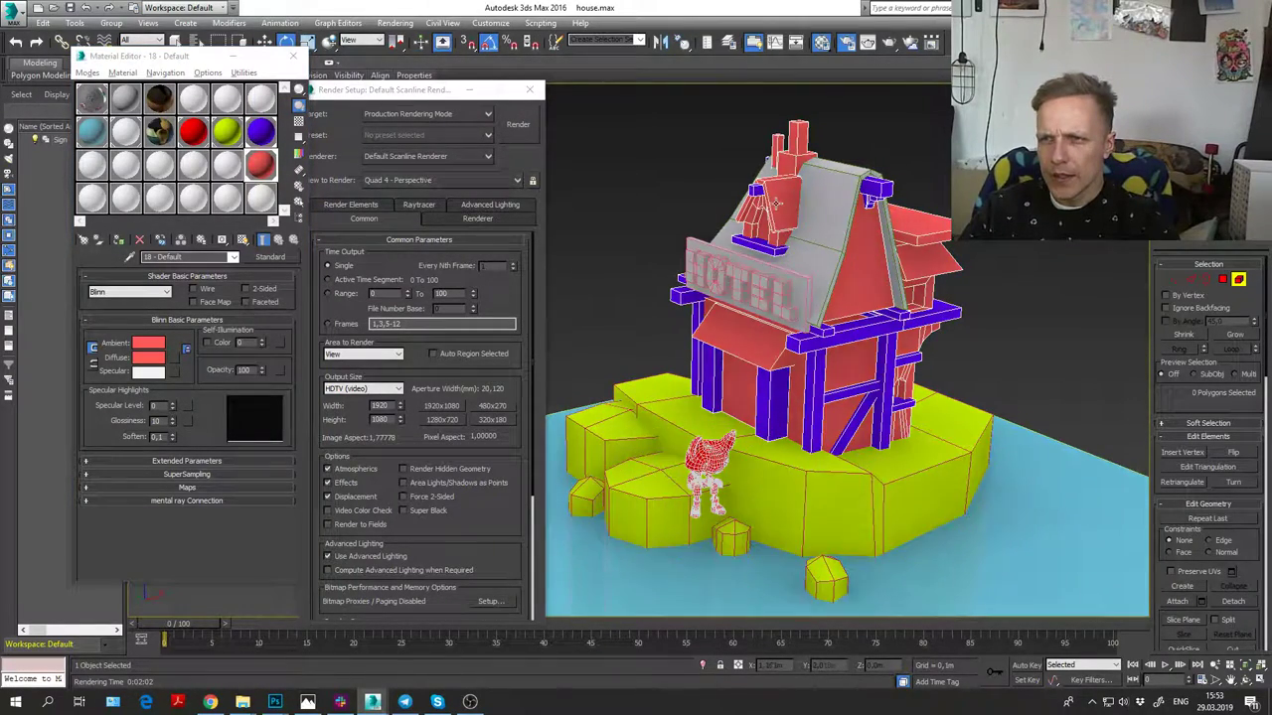
pyautogui.click(775, 204)
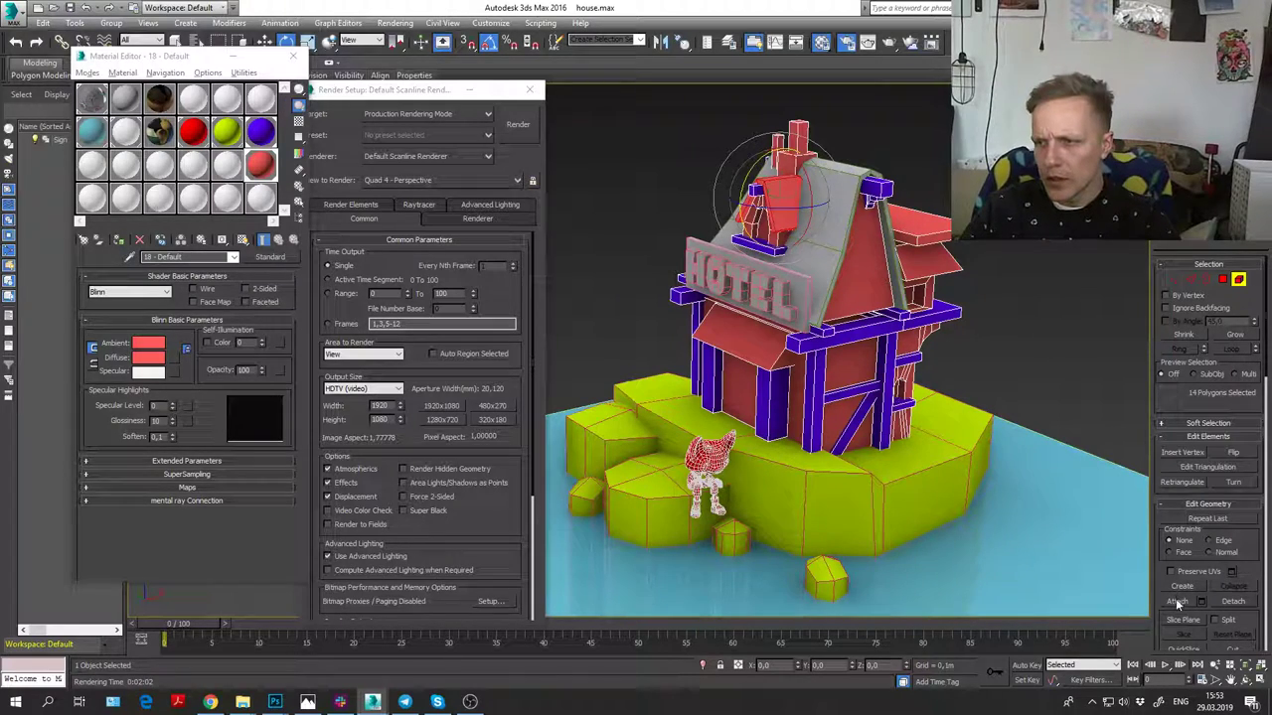
pyautogui.click(1177, 601)
pyautogui.click(775, 342)
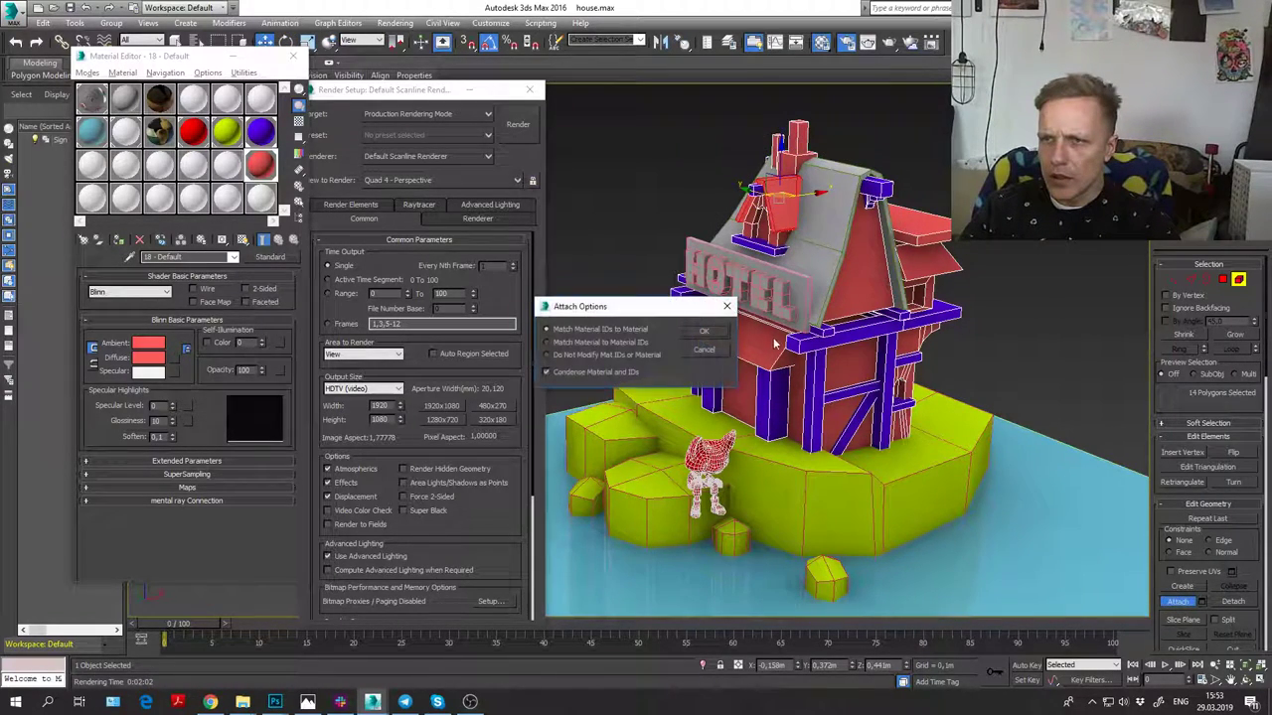
pyautogui.click(706, 330)
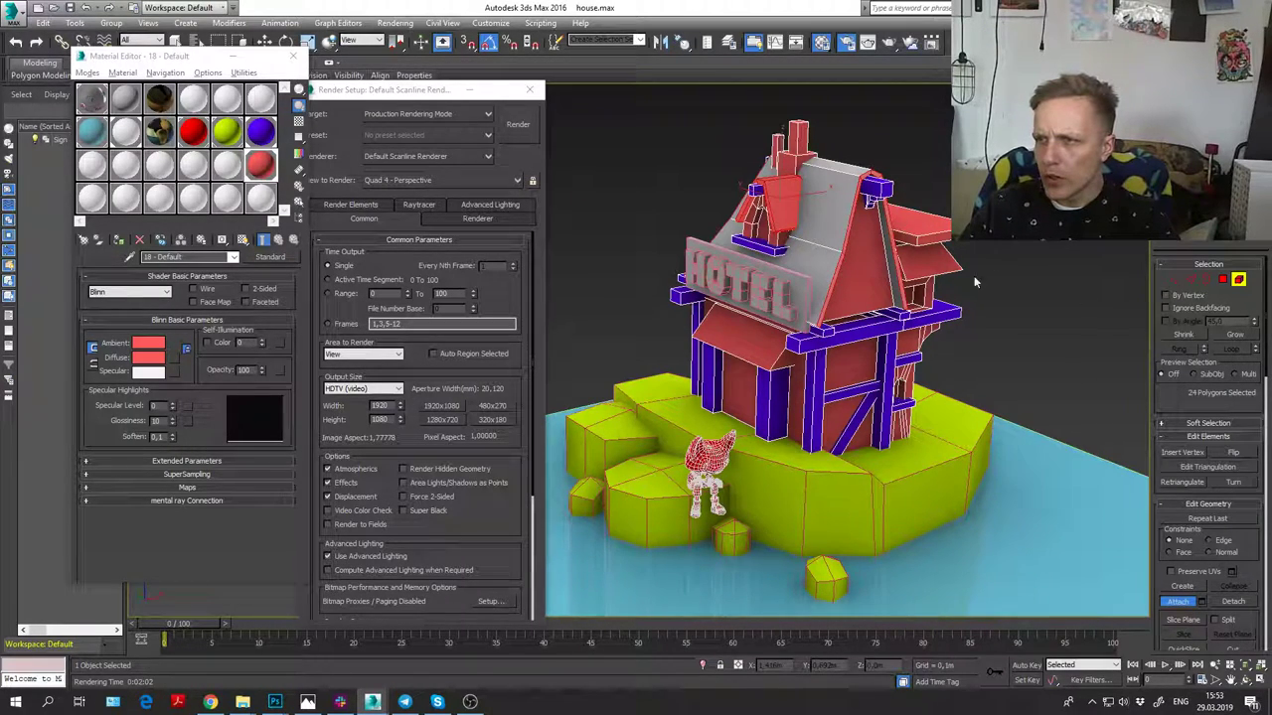
# Step: Select the main roof and dormer roof elements and try the yellow-green 11 - Default material on them
pyautogui.click(1238, 282)
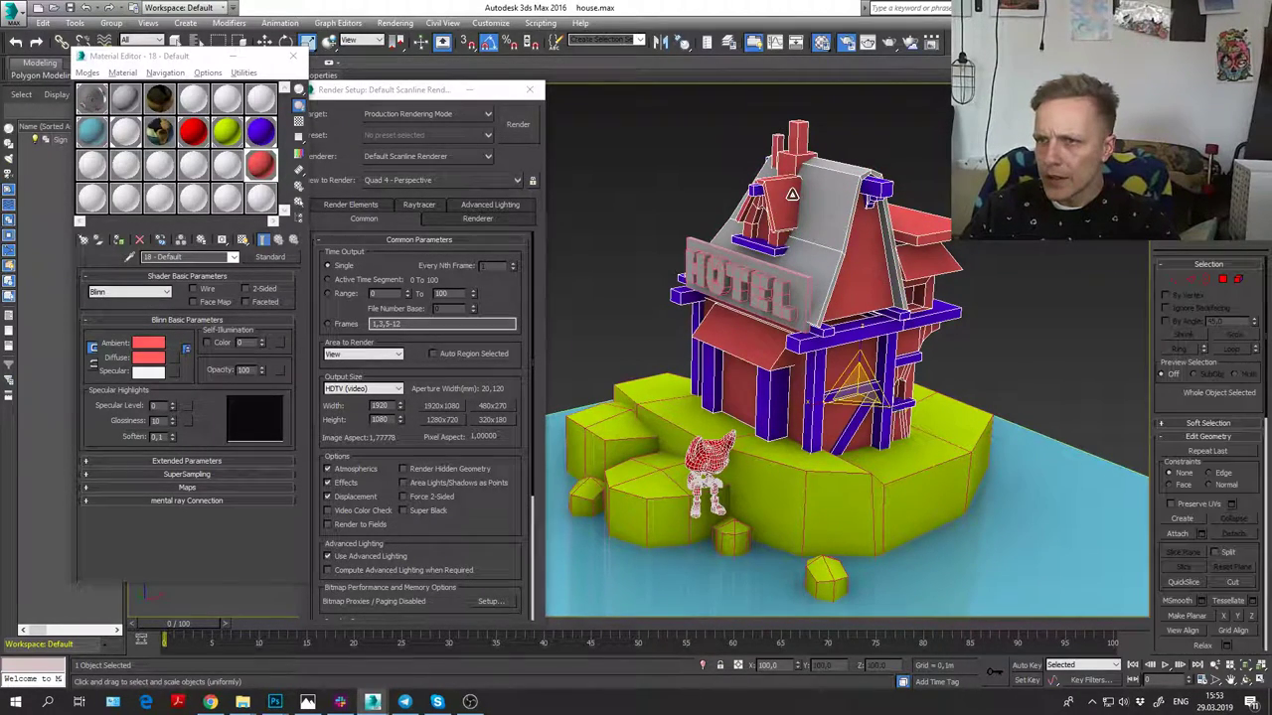
pyautogui.click(1238, 281)
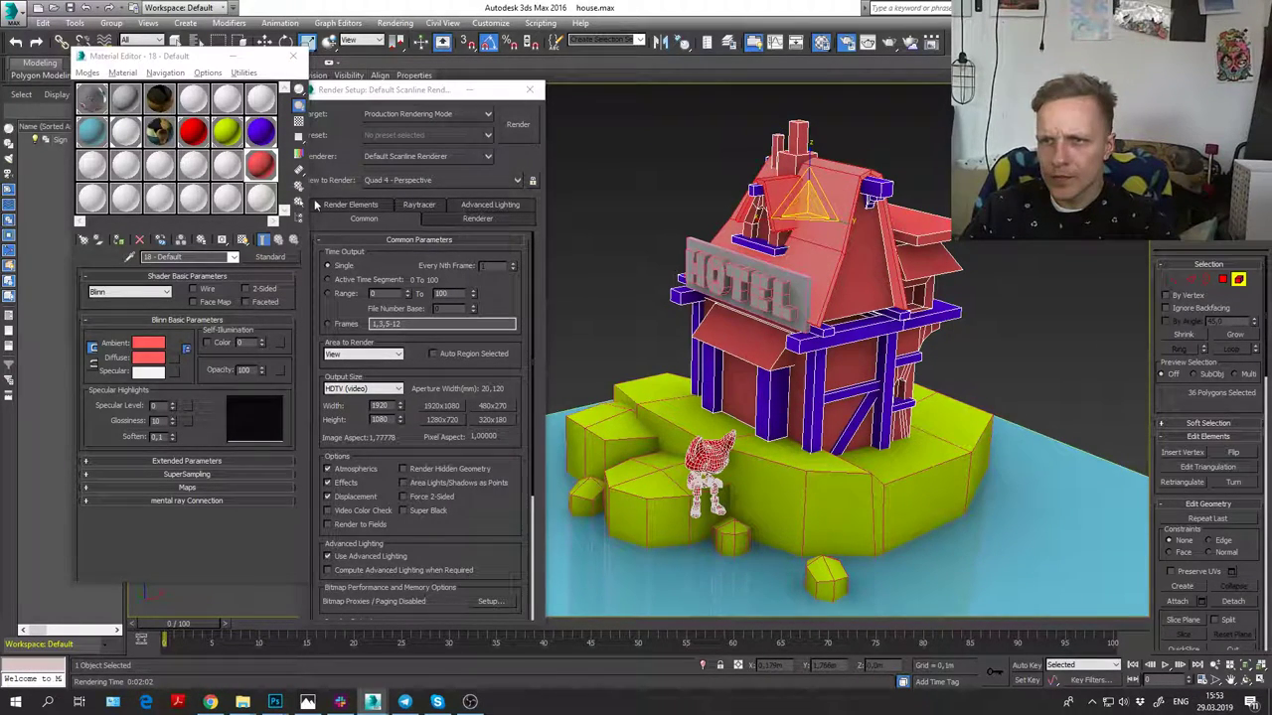
pyautogui.moveTo(226, 131); pyautogui.dragTo(803, 256)
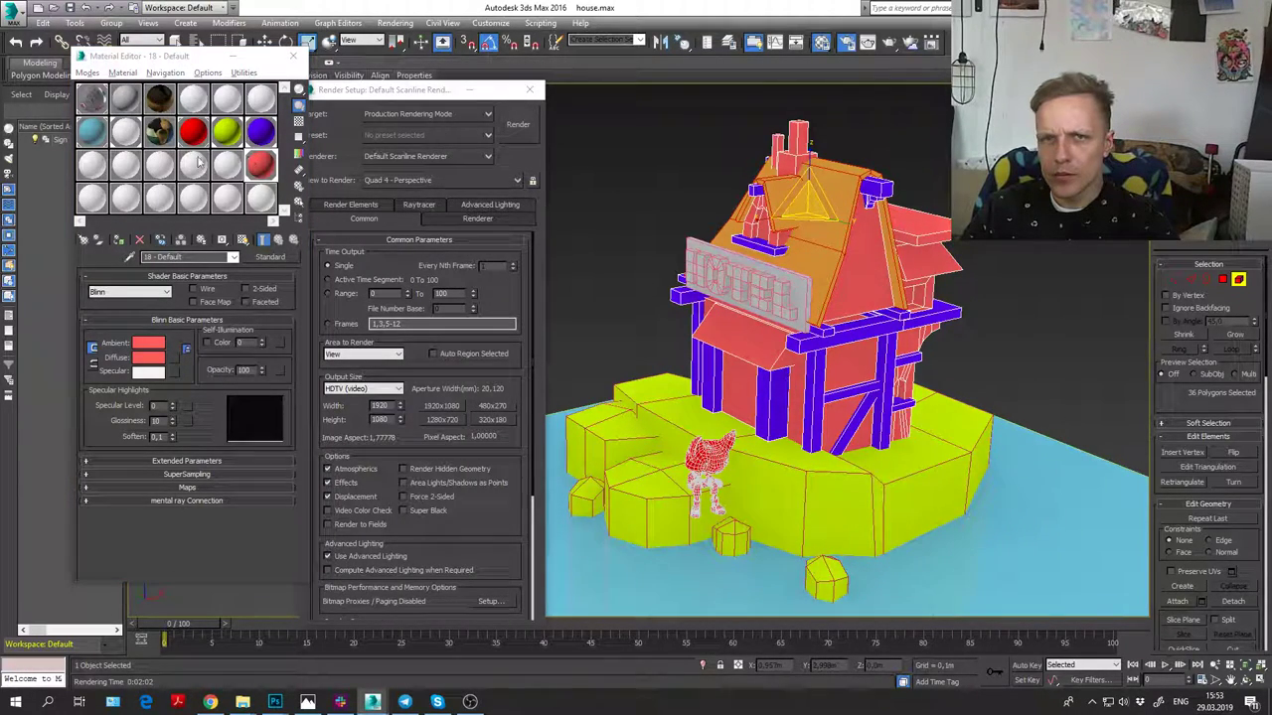
pyautogui.click(261, 166)
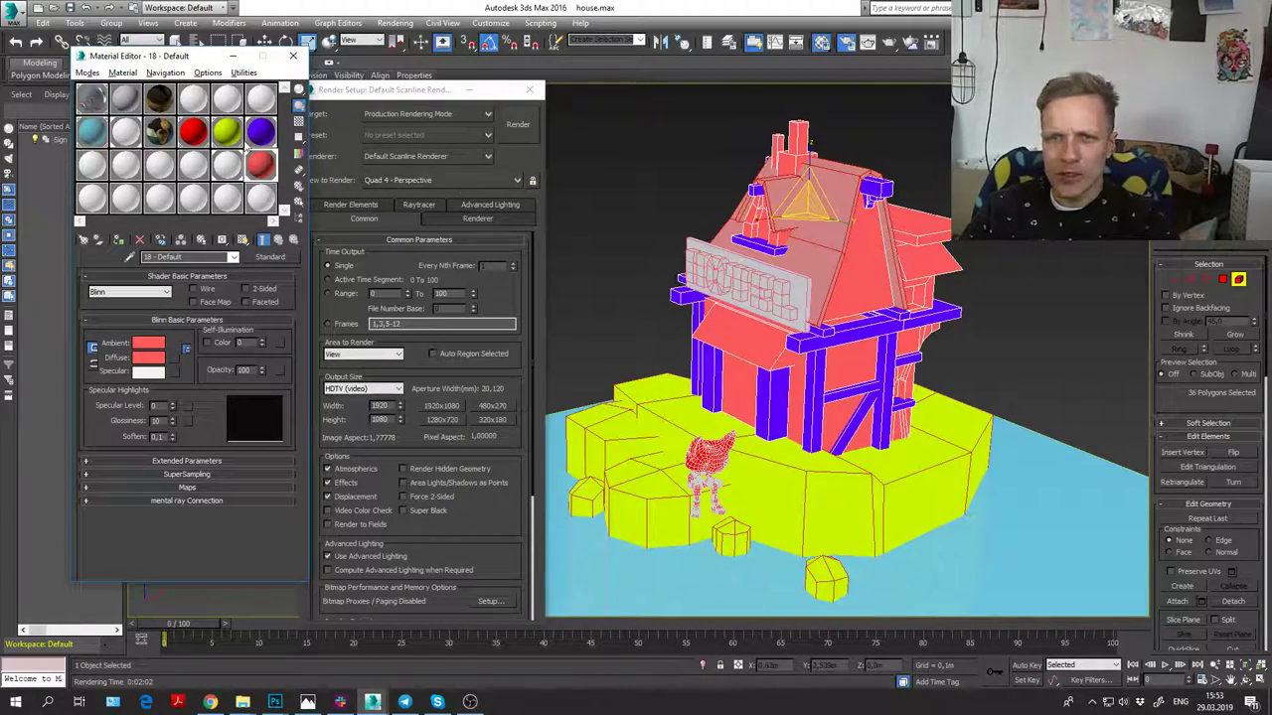
# Step: Set the diffuse colour of the 17 - Default material to magenta, apply it to the selected roof elements and clear the selection
pyautogui.click(227, 166)
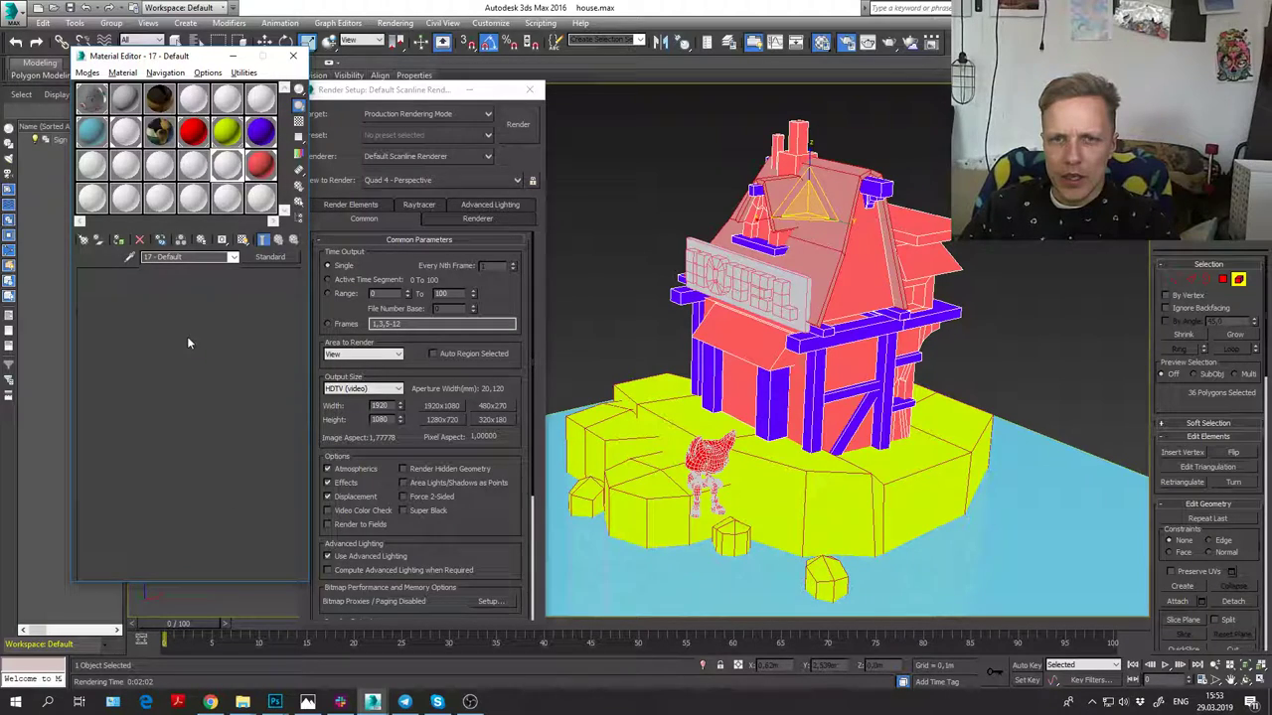
pyautogui.click(149, 356)
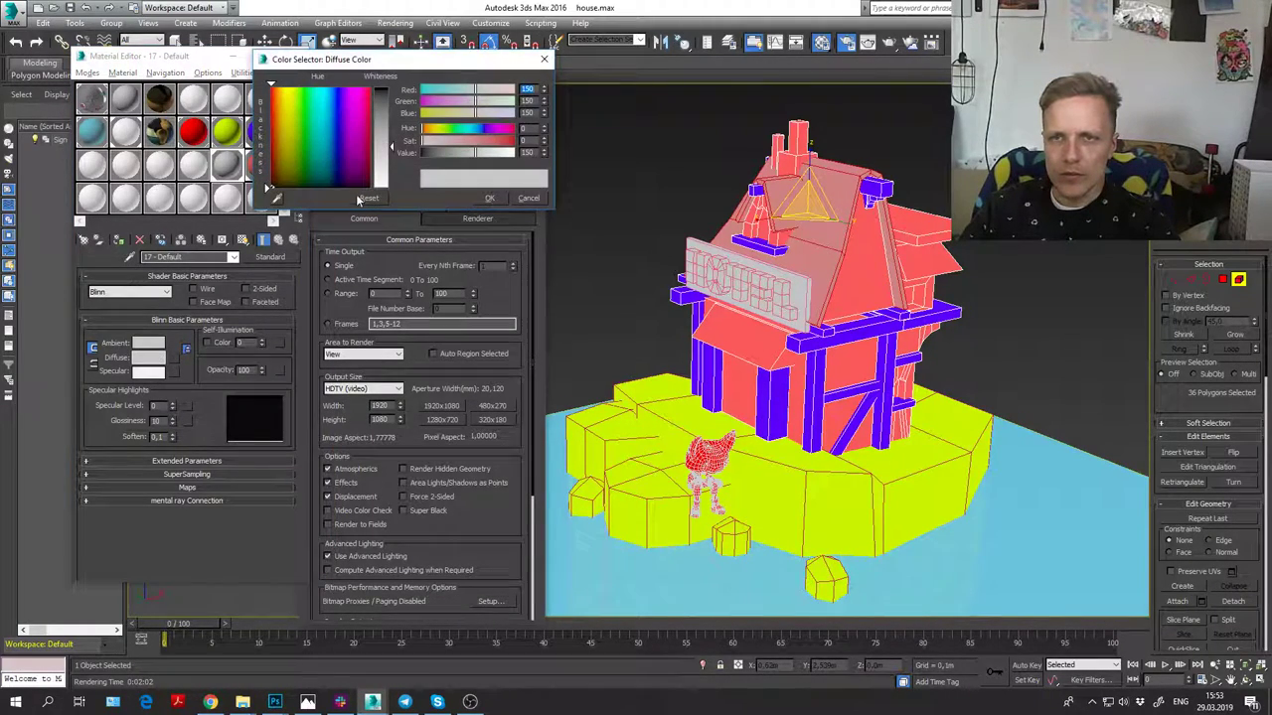
pyautogui.moveTo(475, 90); pyautogui.dragTo(512, 89)
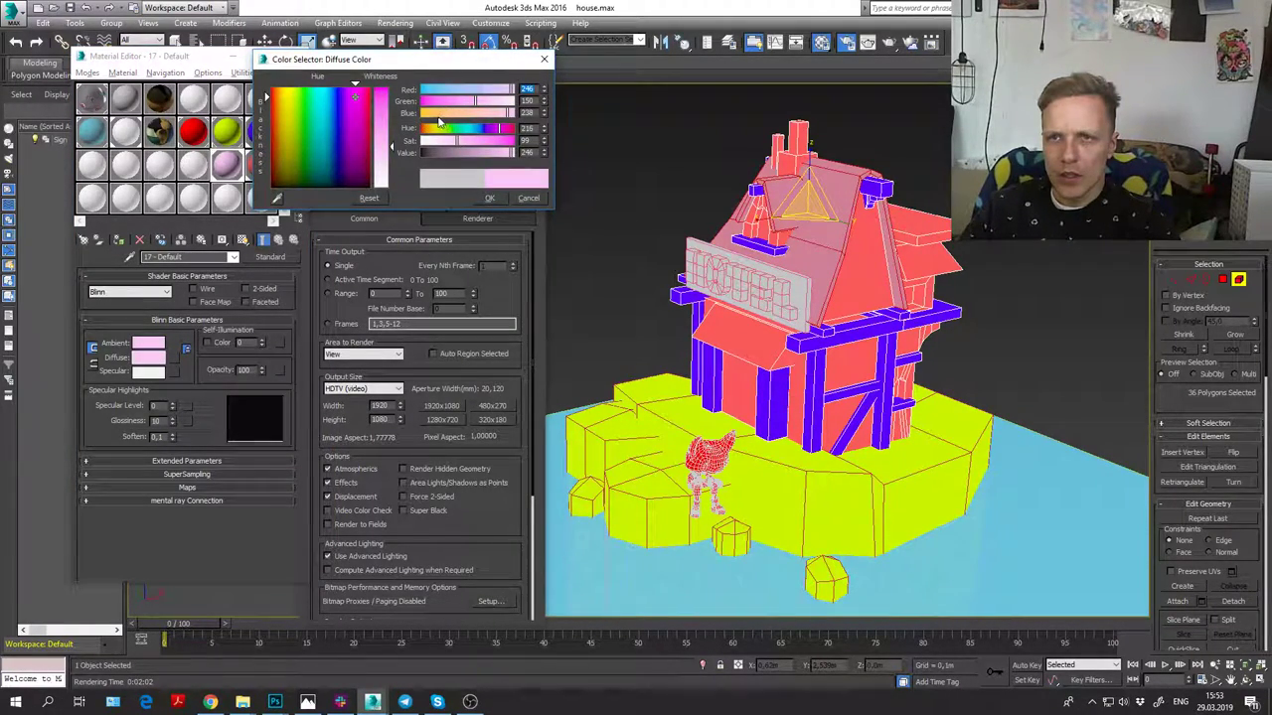
pyautogui.moveTo(443, 113); pyautogui.dragTo(416, 140)
pyautogui.click(448, 131)
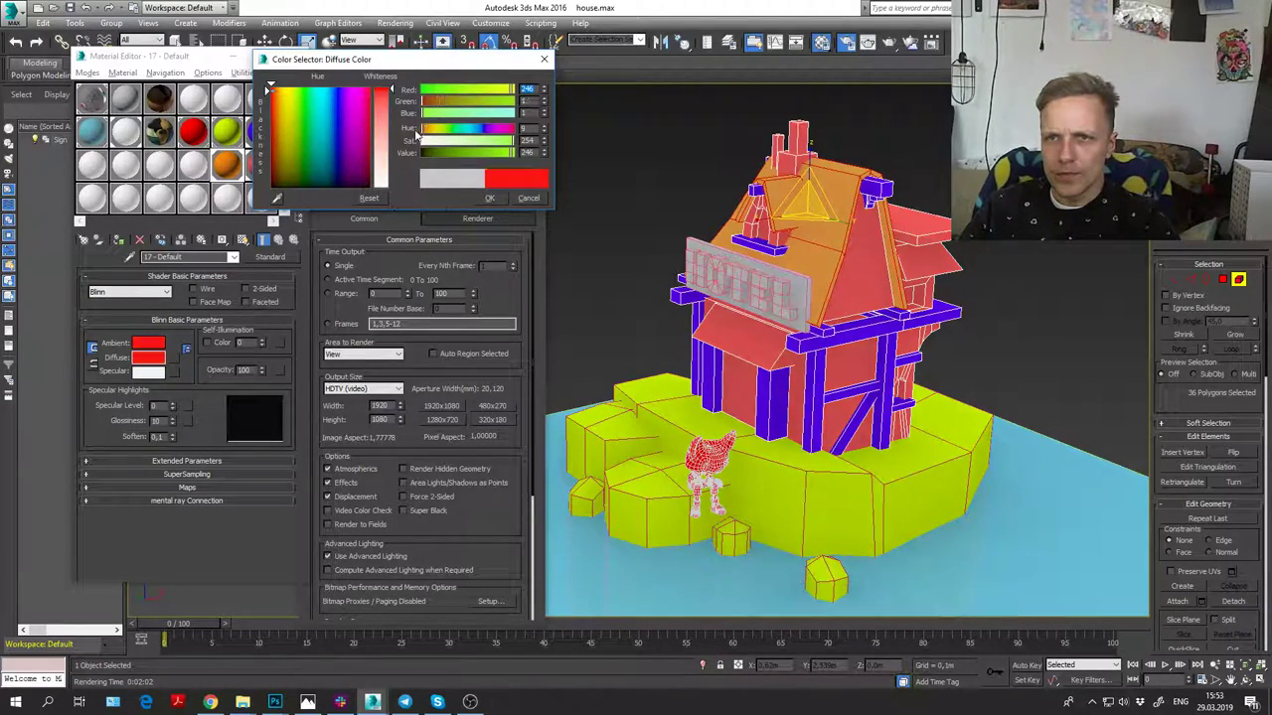
pyautogui.moveTo(494, 127); pyautogui.dragTo(503, 133)
pyautogui.click(488, 198)
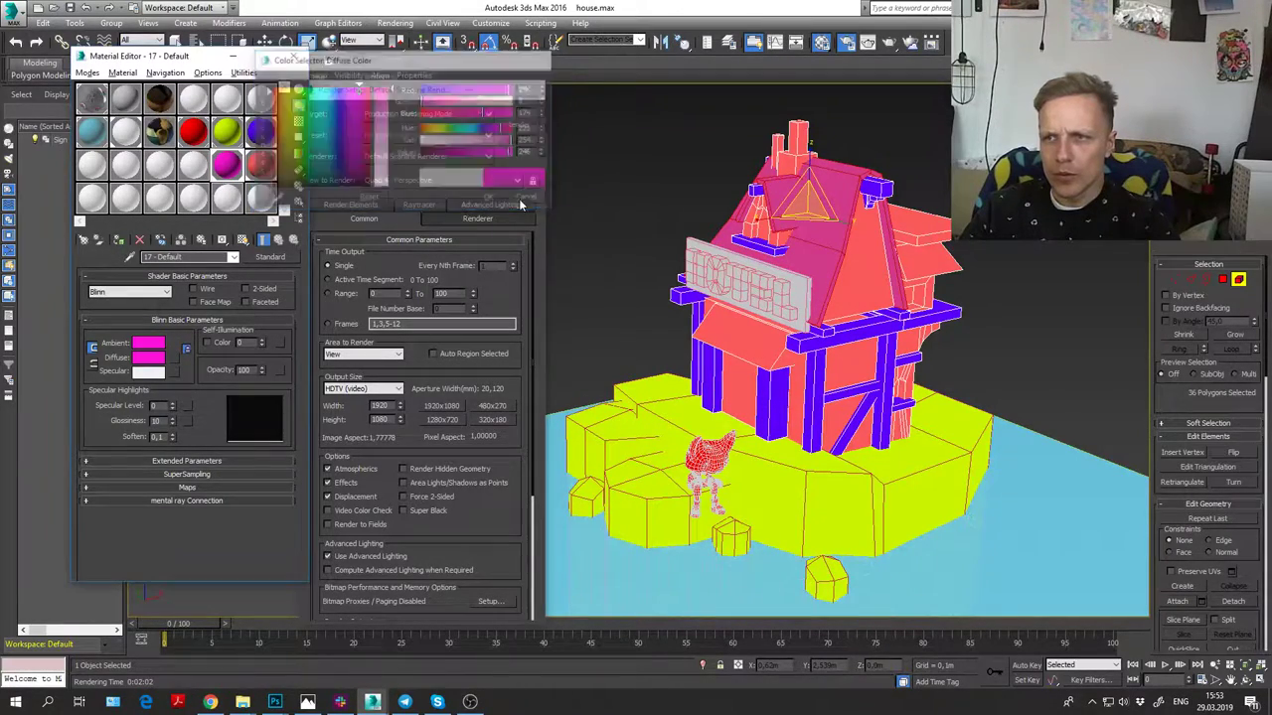
pyautogui.click(719, 169)
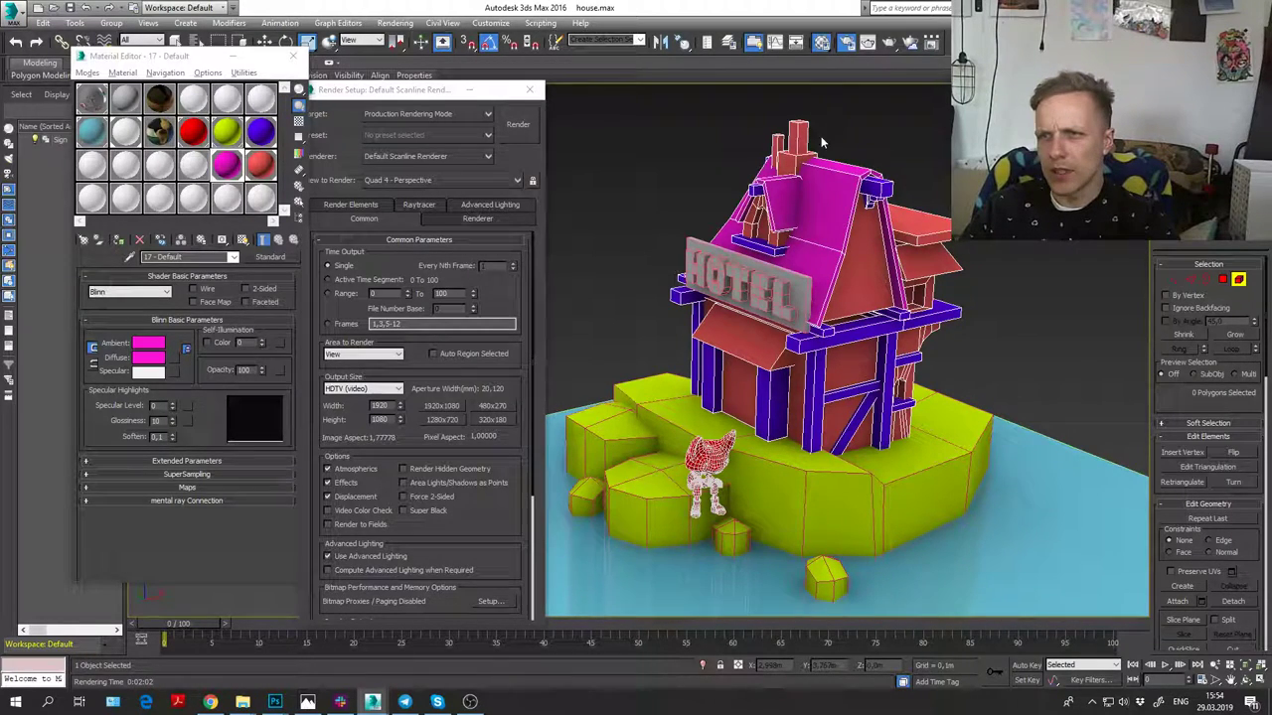
# Step: Select the chimney elements, apply the unused light grey 16 - Default material to them and leave element selection
pyautogui.click(792, 149)
pyautogui.keyDown('ctrl'); pyautogui.click(792, 163); pyautogui.keyUp('ctrl')
pyautogui.keyDown('ctrl'); pyautogui.click(778, 149); pyautogui.keyUp('ctrl')
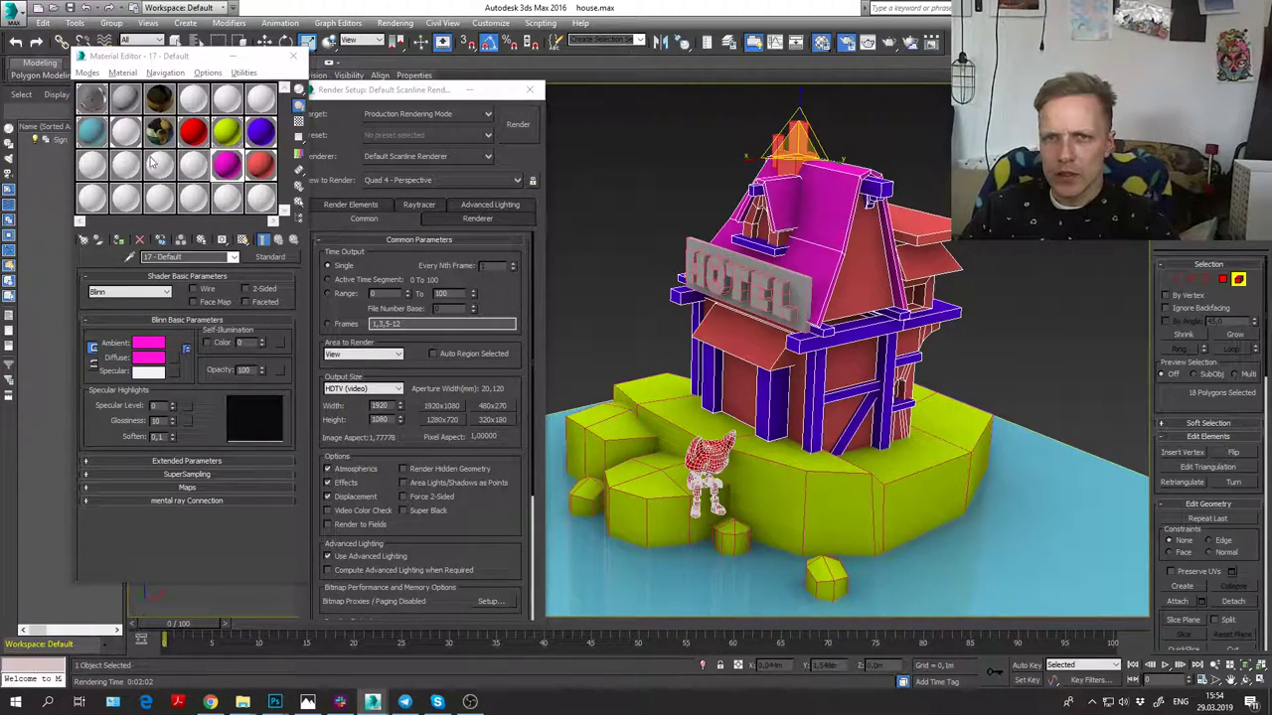
pyautogui.moveTo(193, 164); pyautogui.dragTo(793, 147)
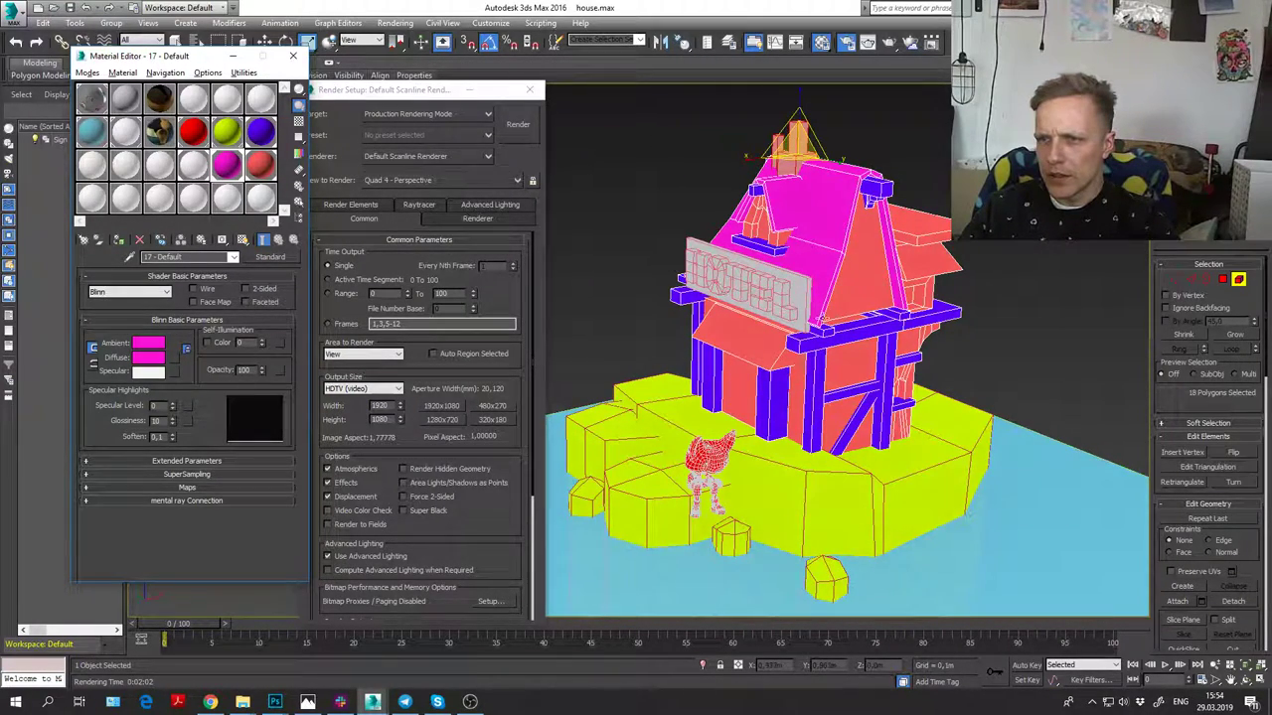
pyautogui.click(823, 319)
pyautogui.click(1244, 282)
# Step: Ungroup the HOTEL sign, then apply yellow-green 11 - Default to the letters and red 10 - Default to the signboard
pyautogui.click(755, 286)
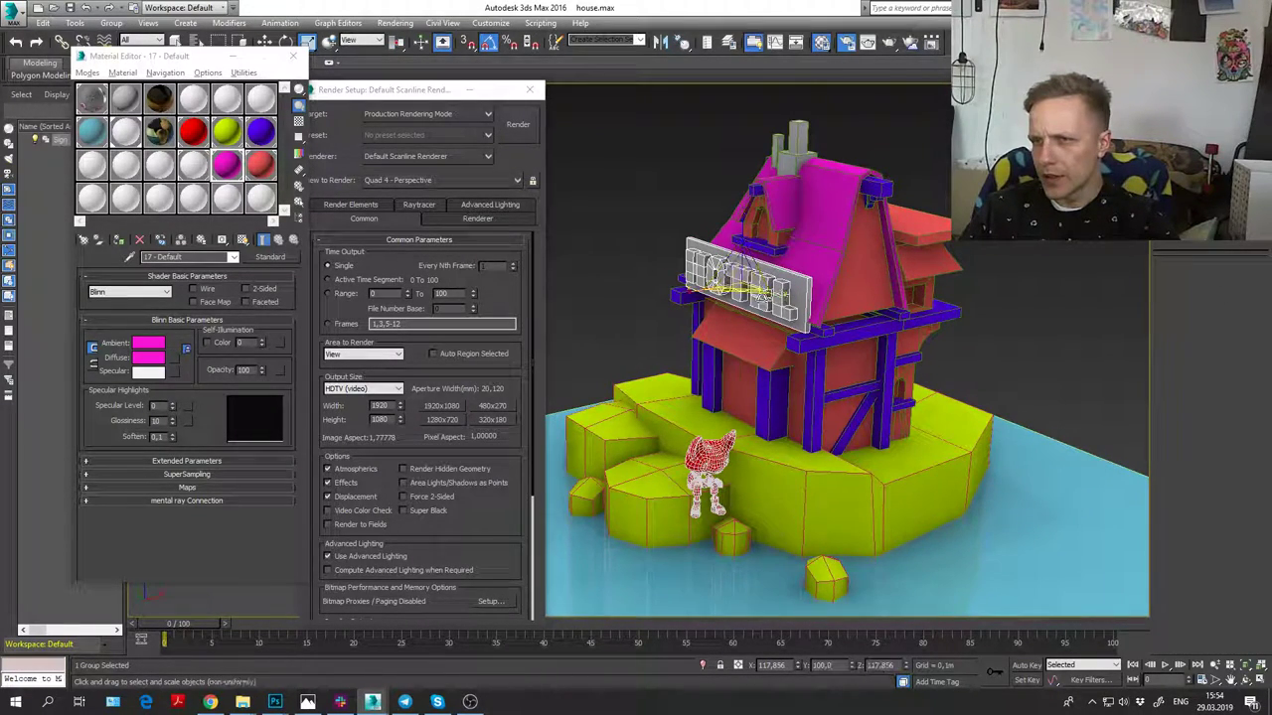
pyautogui.click(123, 26)
pyautogui.click(127, 51)
pyautogui.click(693, 264)
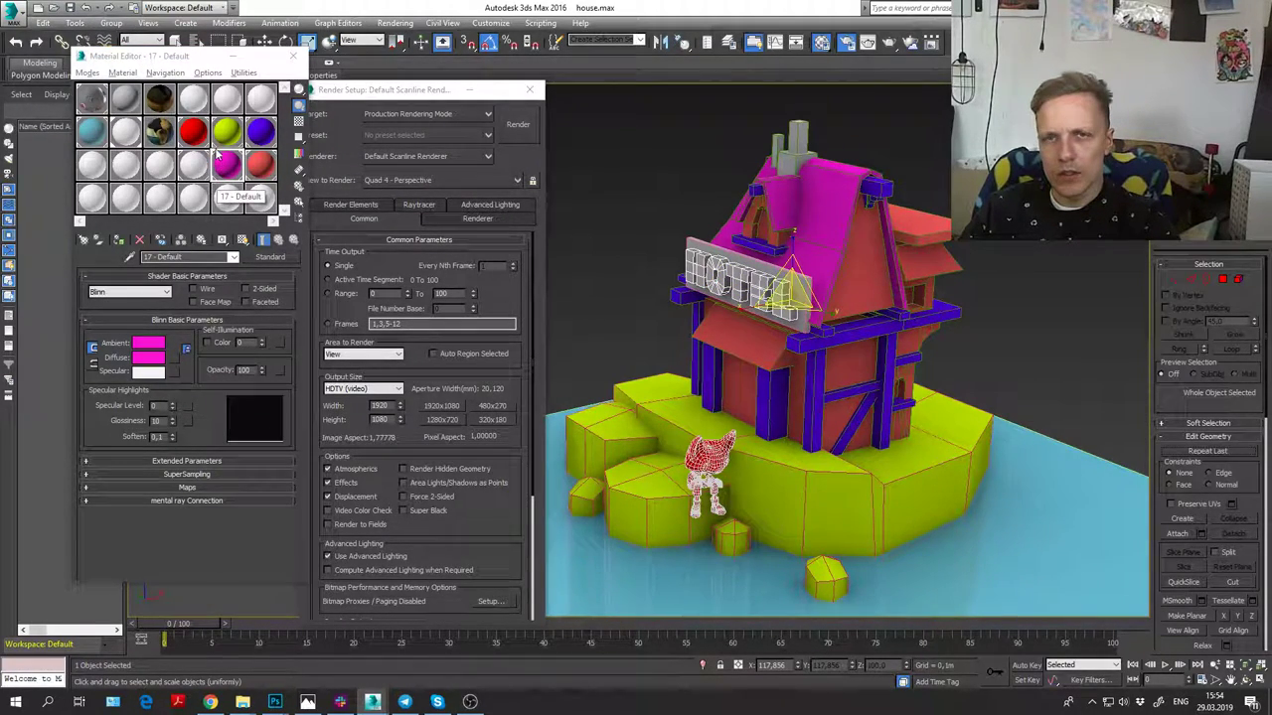
pyautogui.moveTo(226, 134)
pyautogui.mouseDown()
pyautogui.moveTo(583, 288)
pyautogui.moveTo(708, 274)
pyautogui.mouseUp()
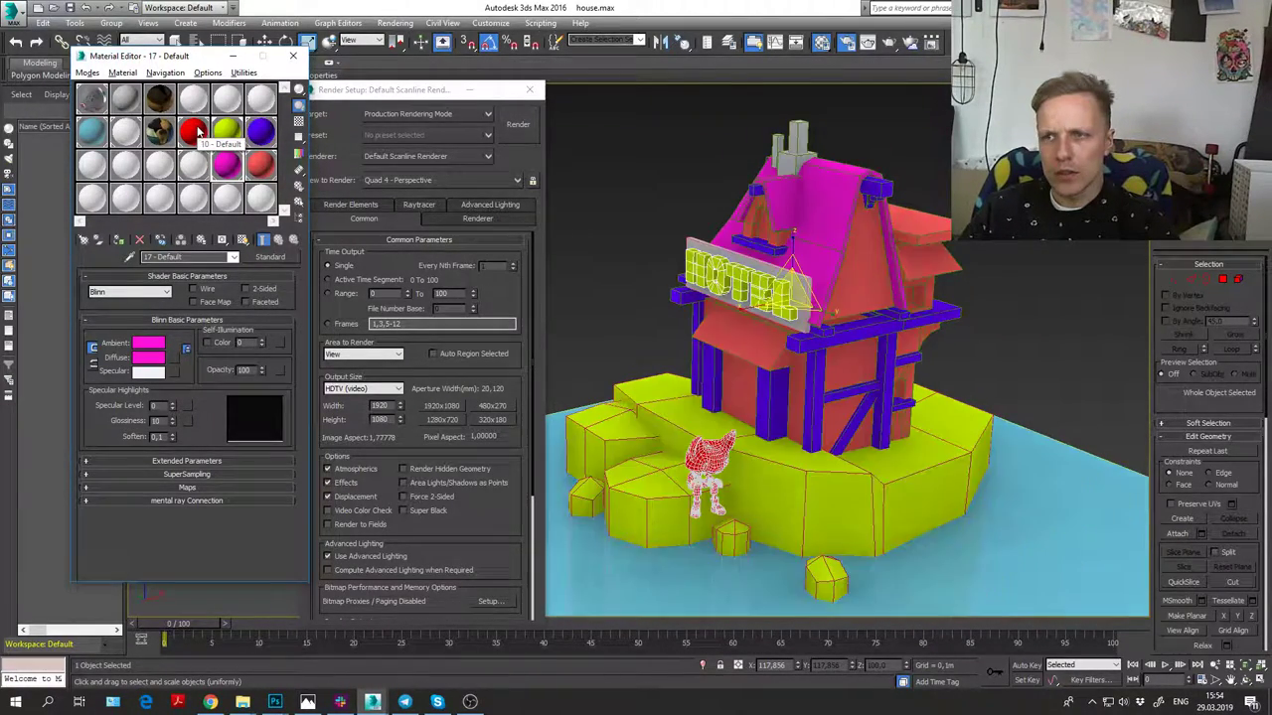
pyautogui.moveTo(198, 129); pyautogui.dragTo(735, 285)
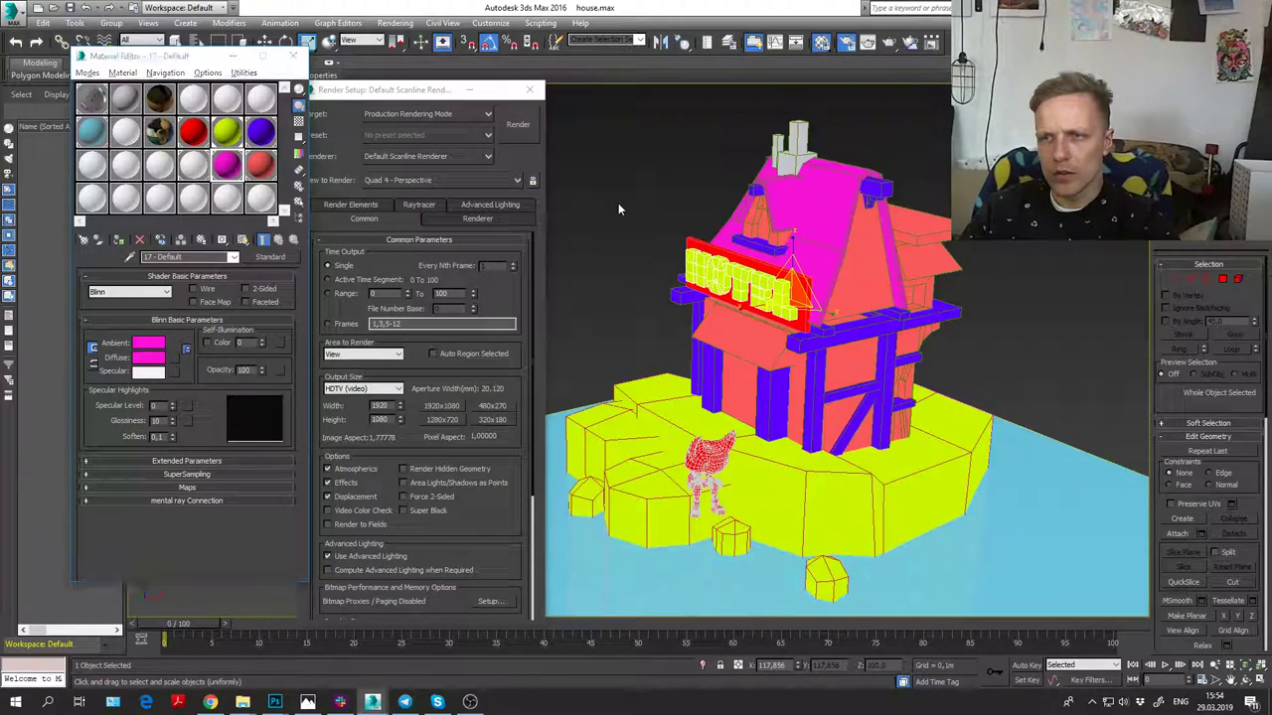
# Step: Clear the selection, turn off the edged-faces display and apply the blue 12 - Default material to the water plane
pyautogui.click(1005, 340)
pyautogui.press('F4')
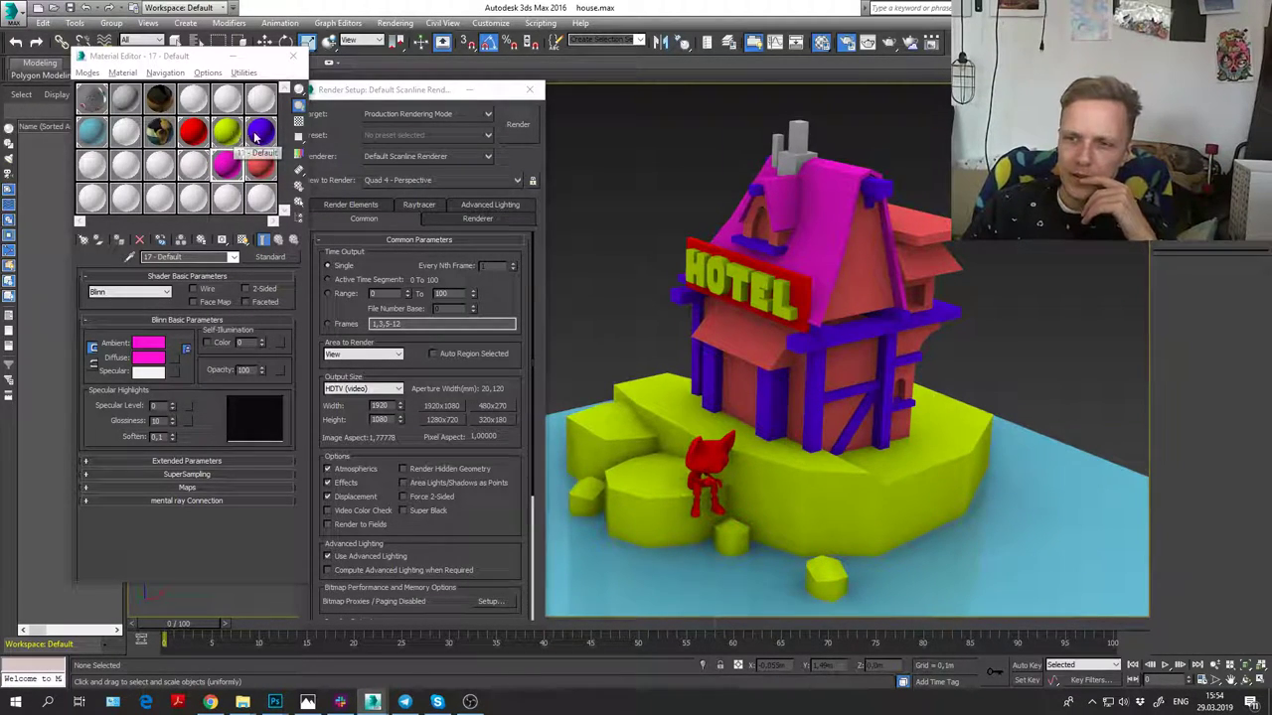
pyautogui.moveTo(260, 137); pyautogui.dragTo(1035, 539)
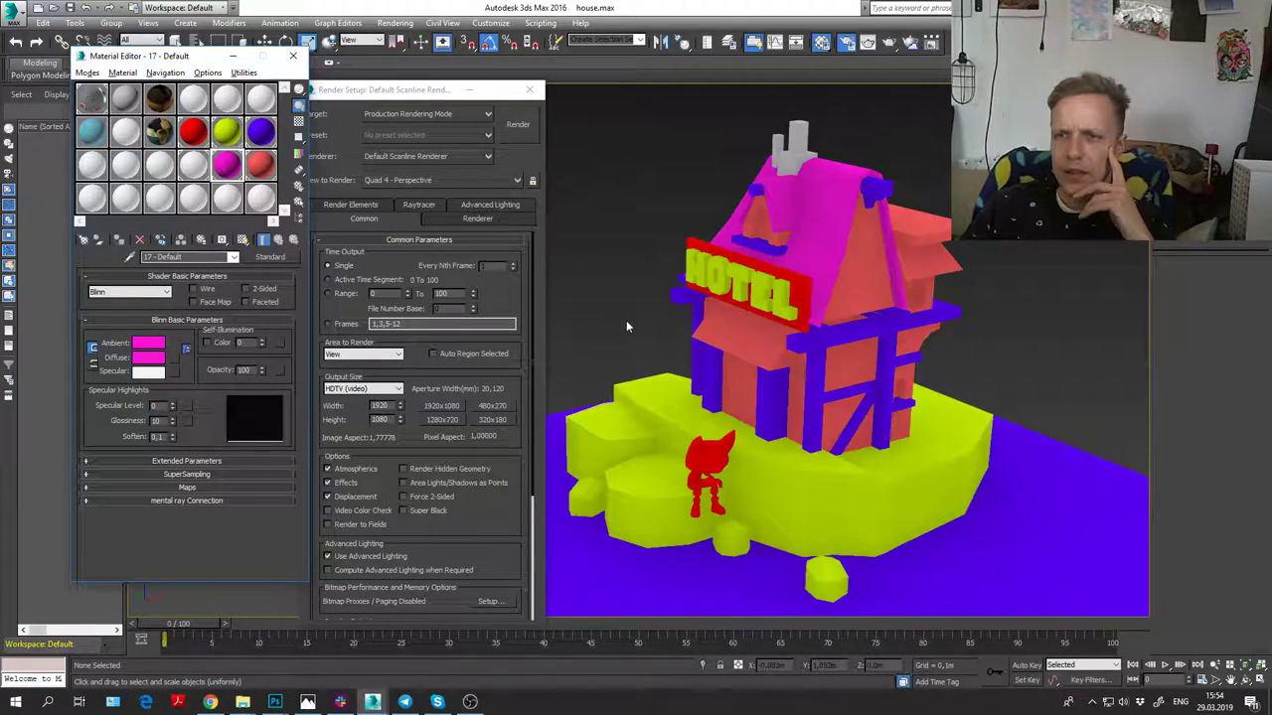
# Step: Move the render settings aside, test-render the perspective view to check the flat colours and close the rendered frame
pyautogui.moveTo(410, 91); pyautogui.dragTo(145, 134)
pyautogui.click(515, 370)
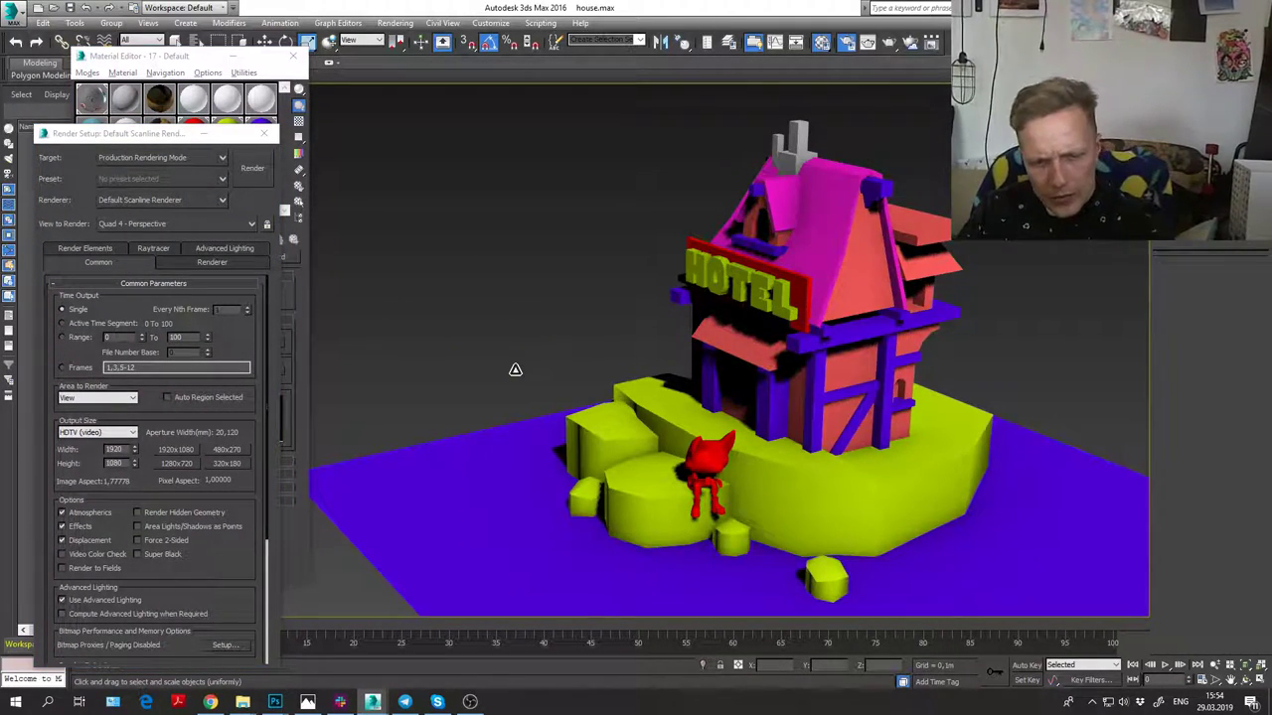
pyautogui.hotkey('shift', 'q')
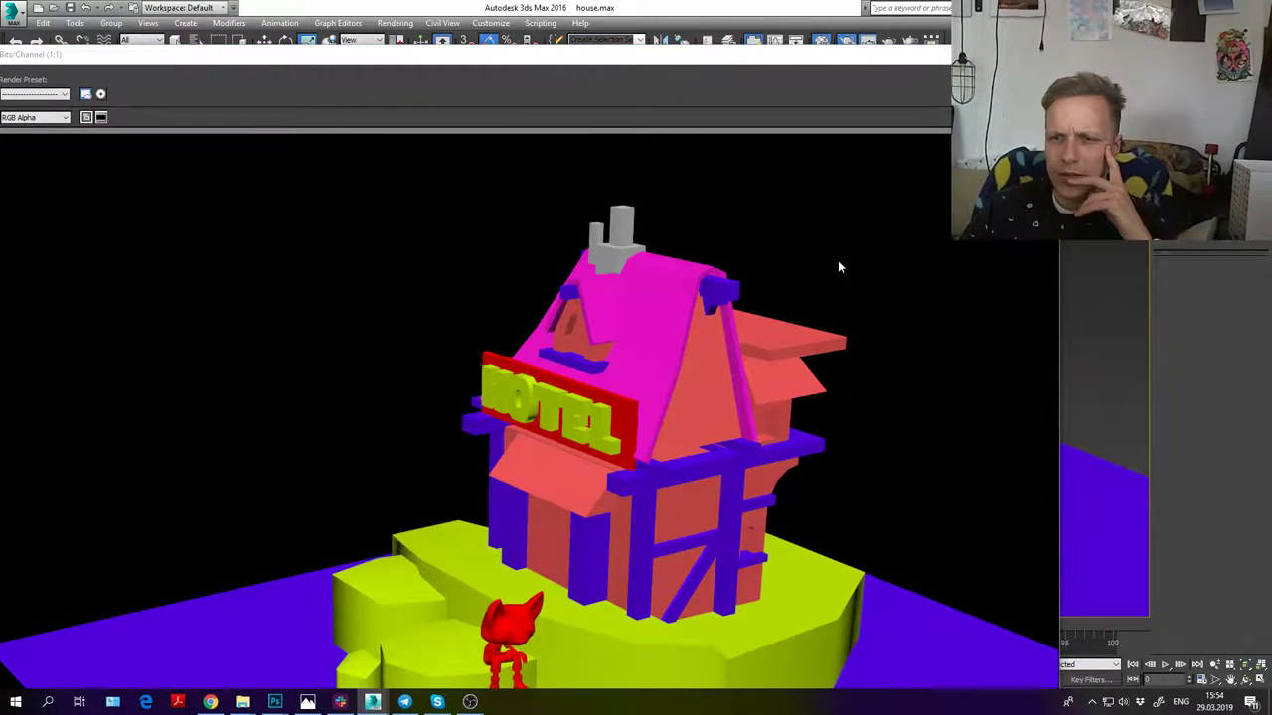
pyautogui.click(1043, 54)
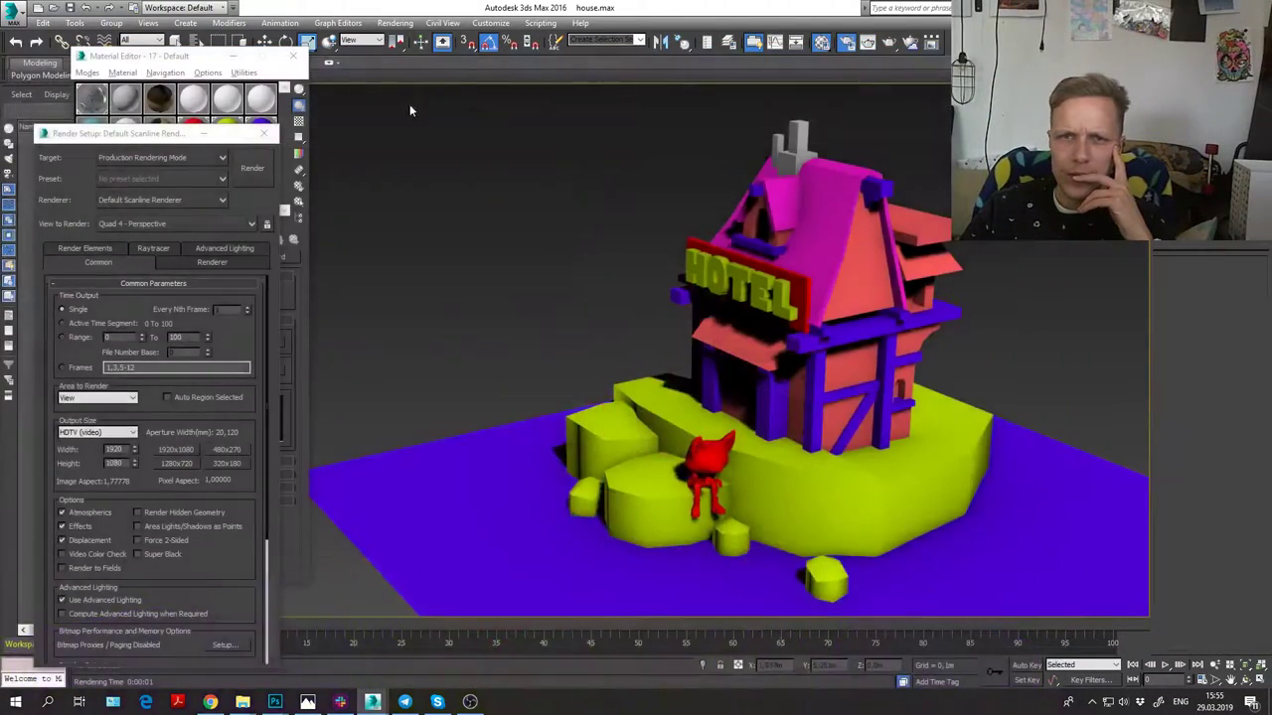
# Step: Turn off Shadows in the Default Scanline Renderer settings and render the perspective view again
pyautogui.click(181, 71)
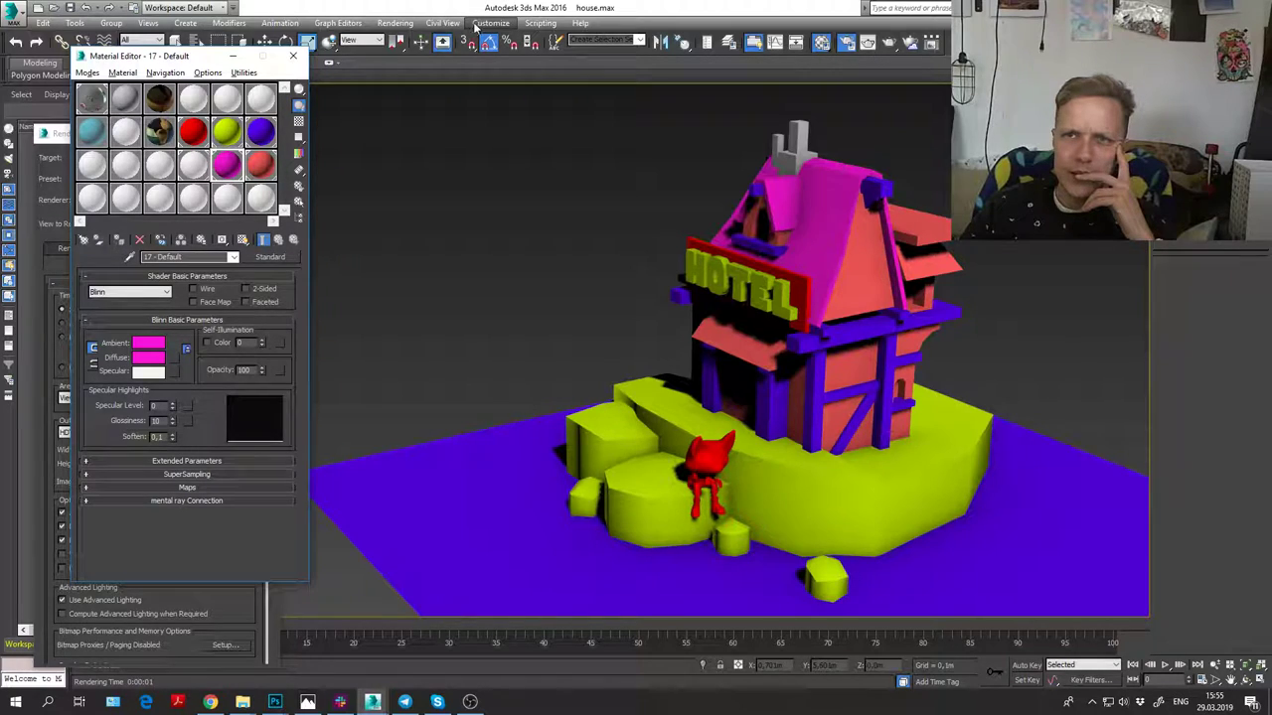
pyautogui.click(398, 23)
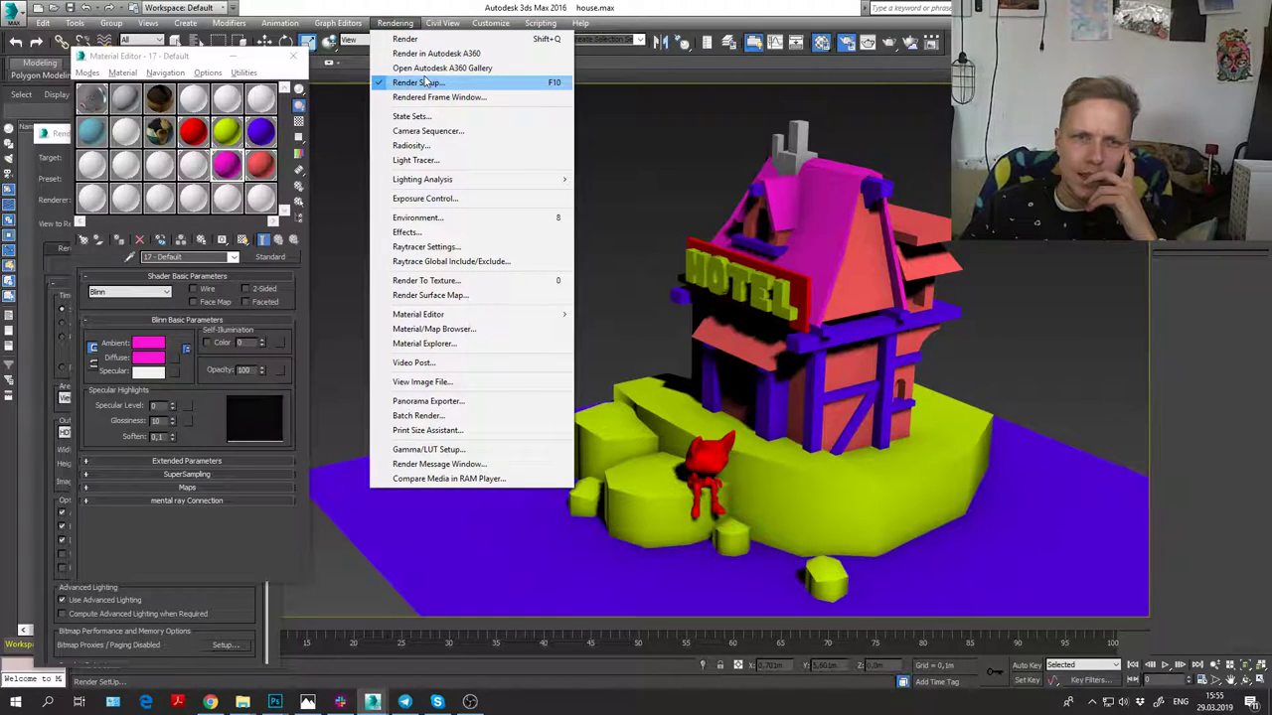
pyautogui.click(426, 81)
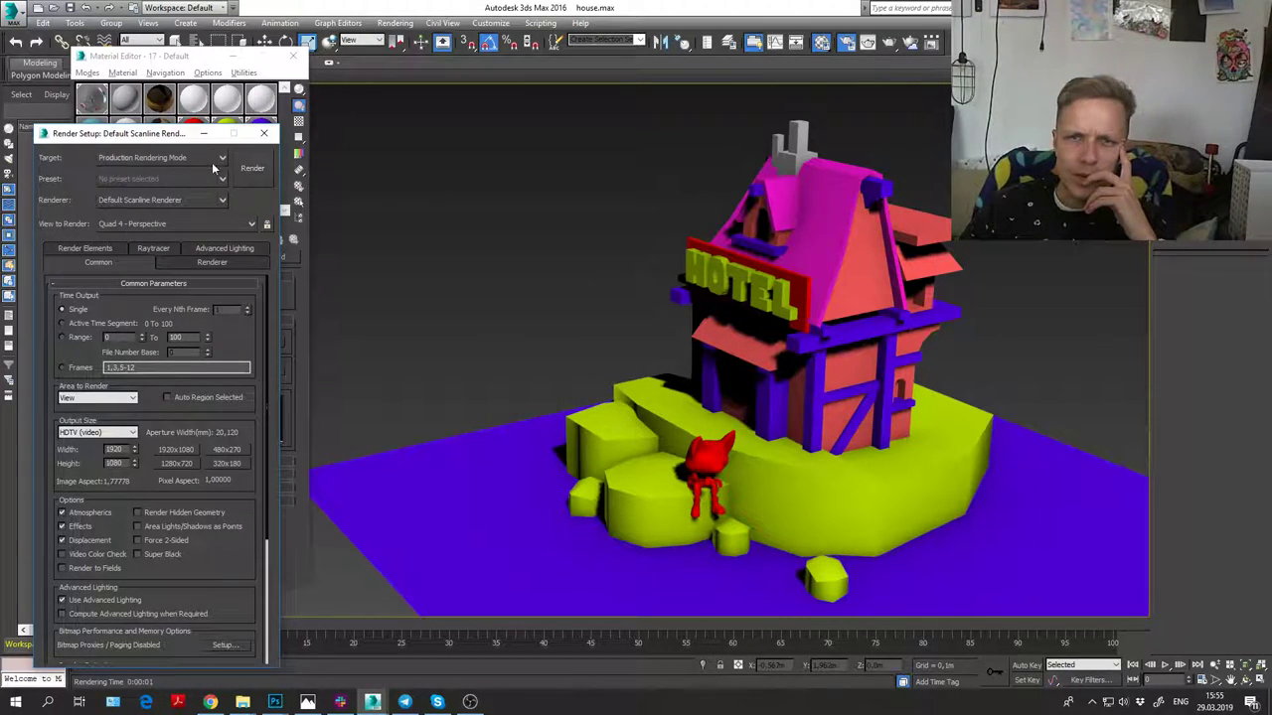
pyautogui.moveTo(165, 135); pyautogui.dragTo(277, 18)
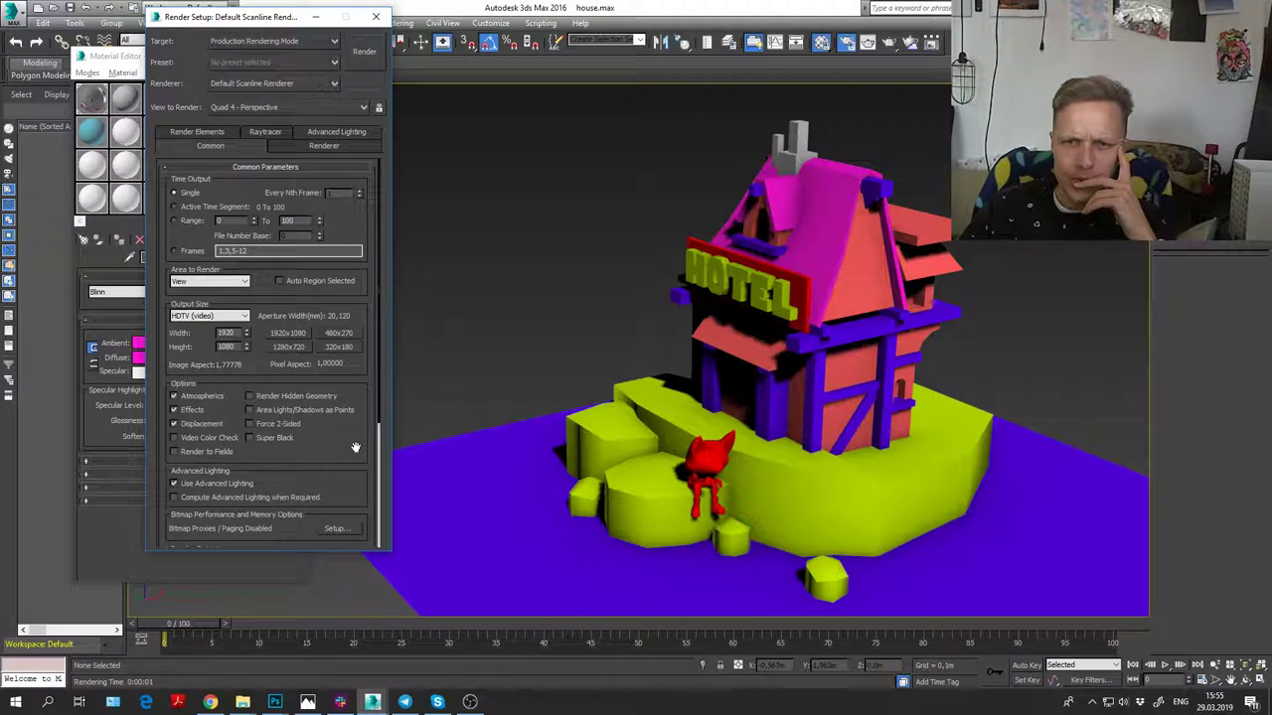
pyautogui.click(300, 147)
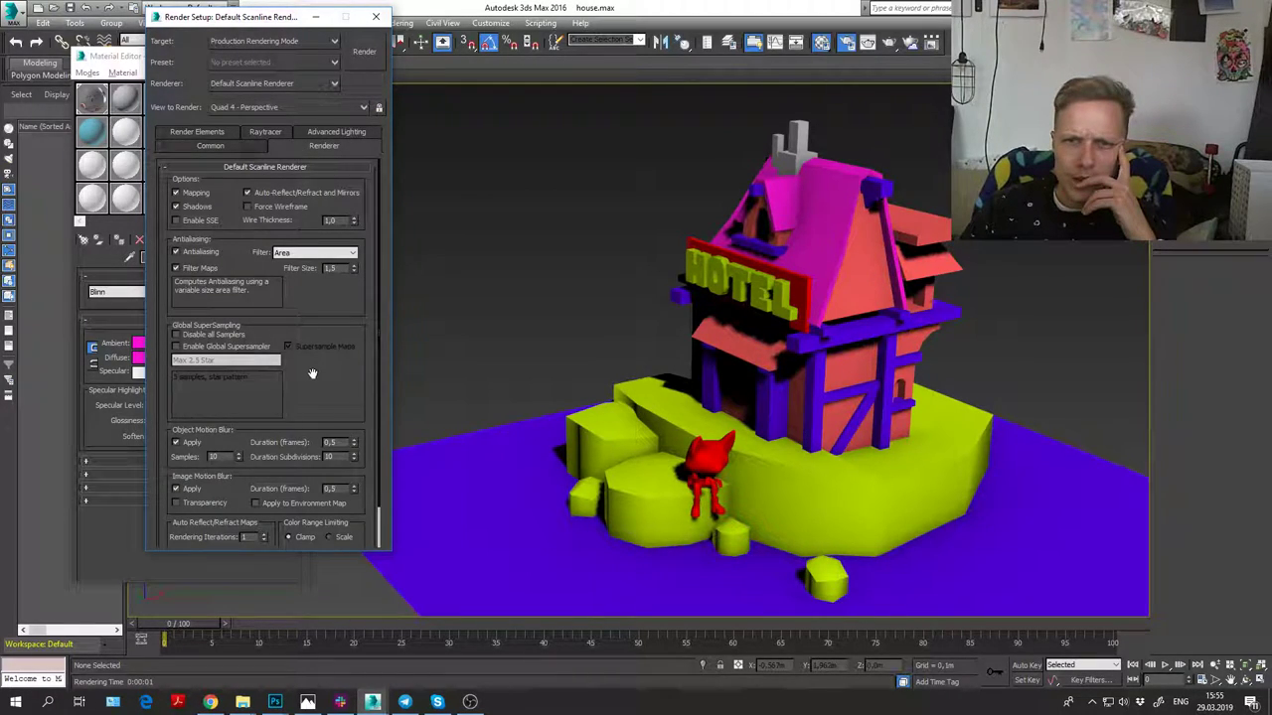
pyautogui.moveTo(334, 391)
pyautogui.mouseDown()
pyautogui.moveTo(338, 361)
pyautogui.moveTo(332, 382)
pyautogui.mouseUp()
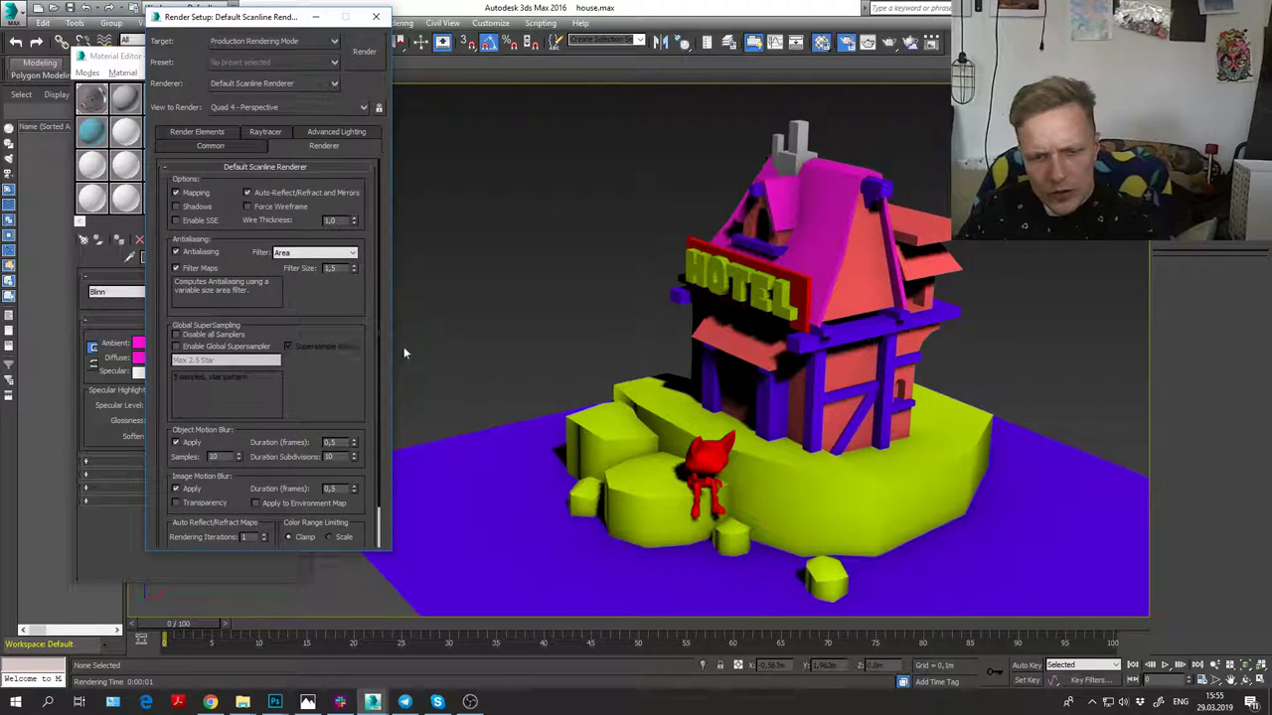
pyautogui.hotkey('shift', 'q')
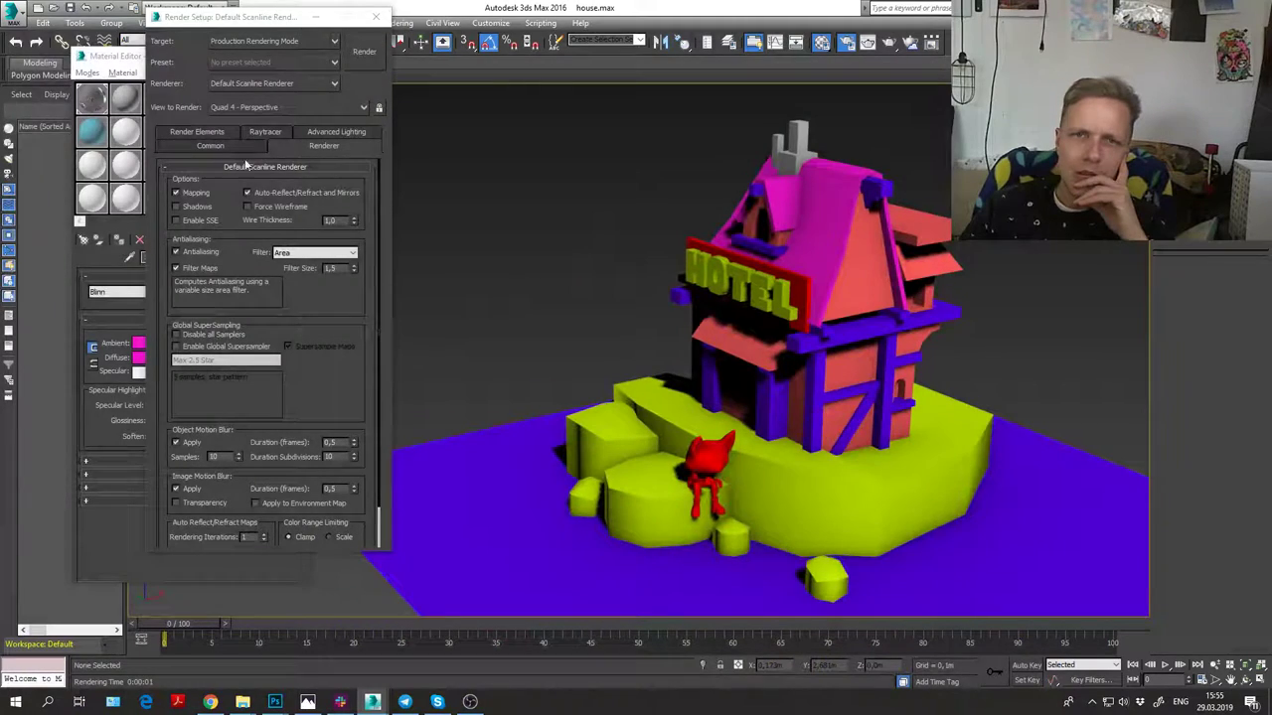
# Step: Set self-illumination to 100 for the red, yellow-green, blue, magenta and coral materials, then render and move the rendered frame aside
pyautogui.click(120, 61)
pyautogui.click(193, 130)
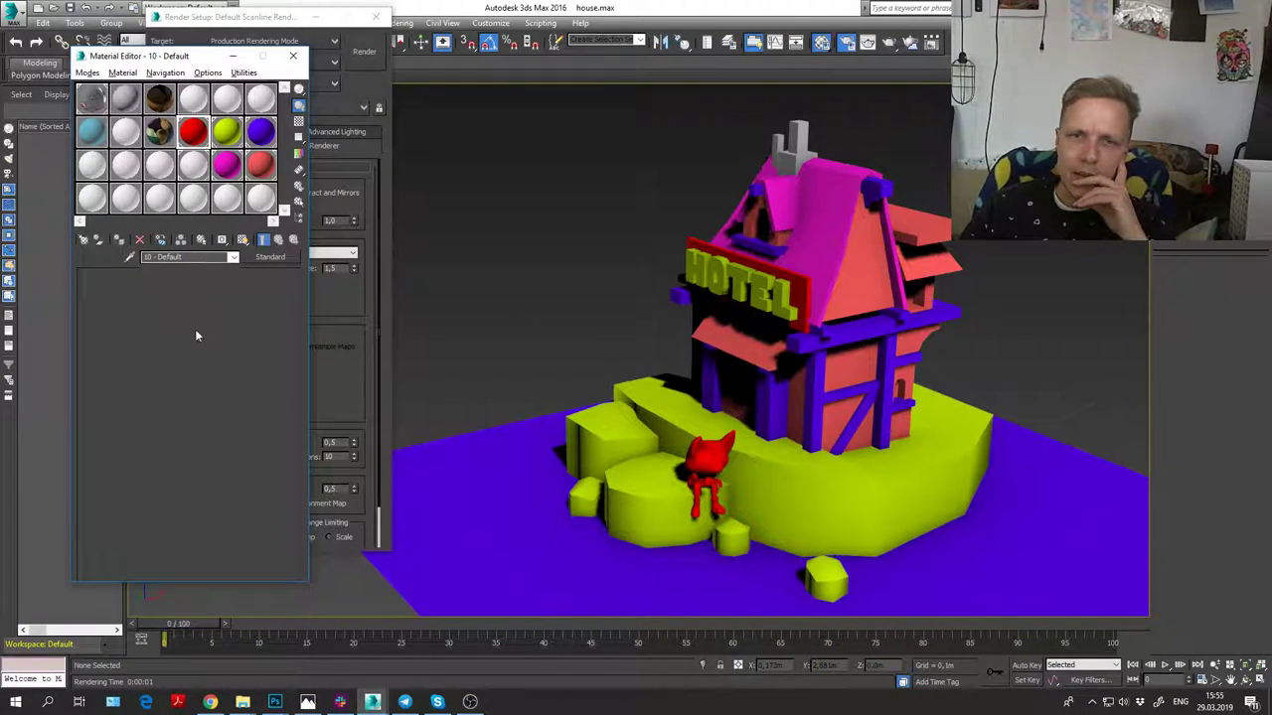
pyautogui.click(227, 130)
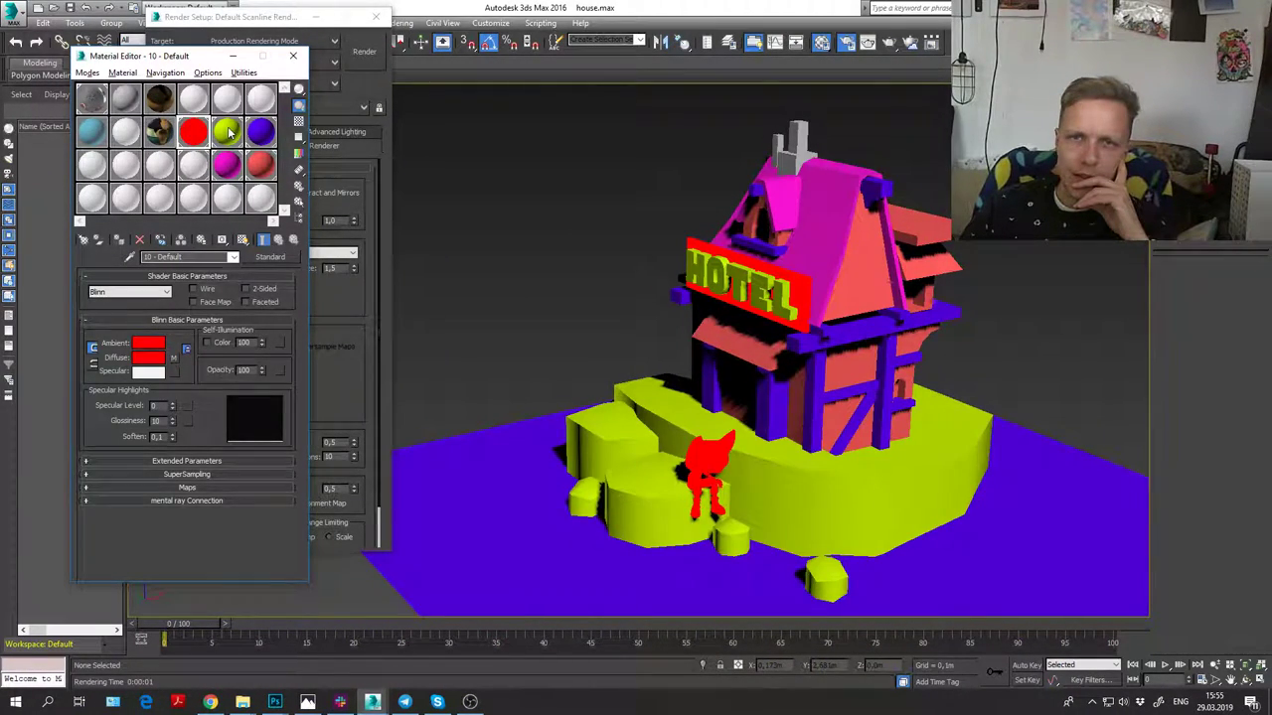
pyautogui.click(260, 130)
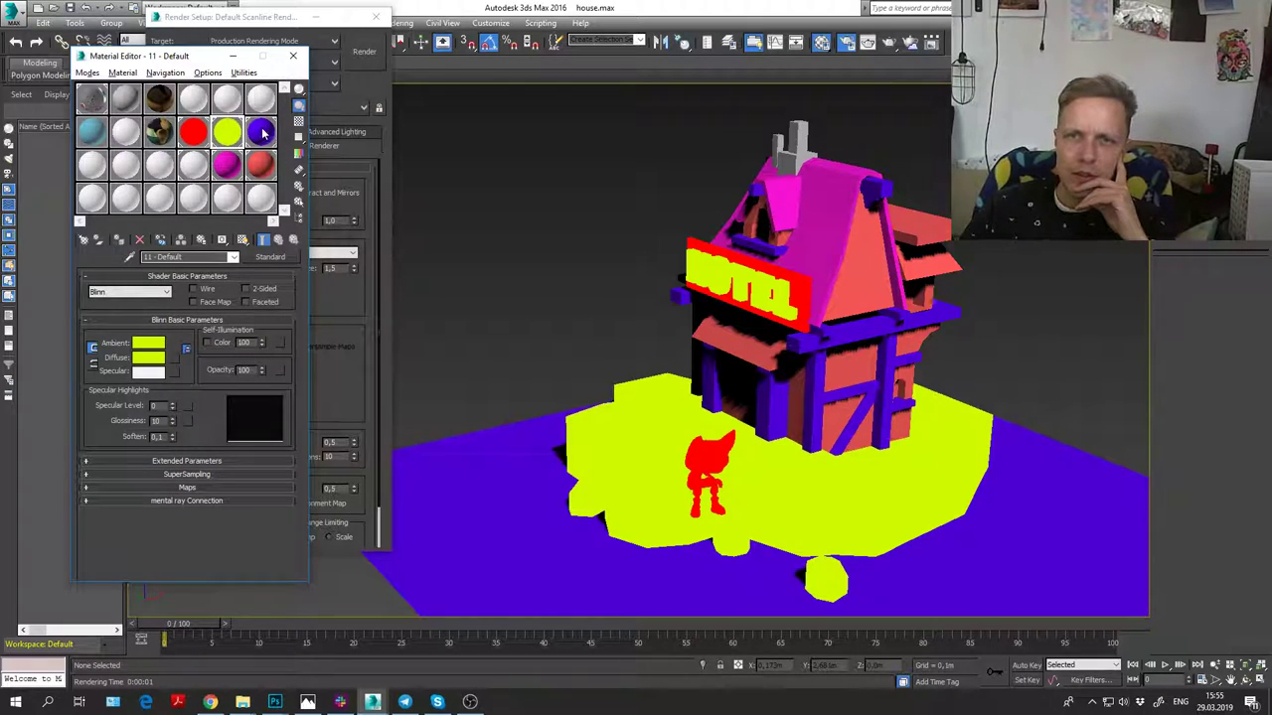
pyautogui.click(226, 164)
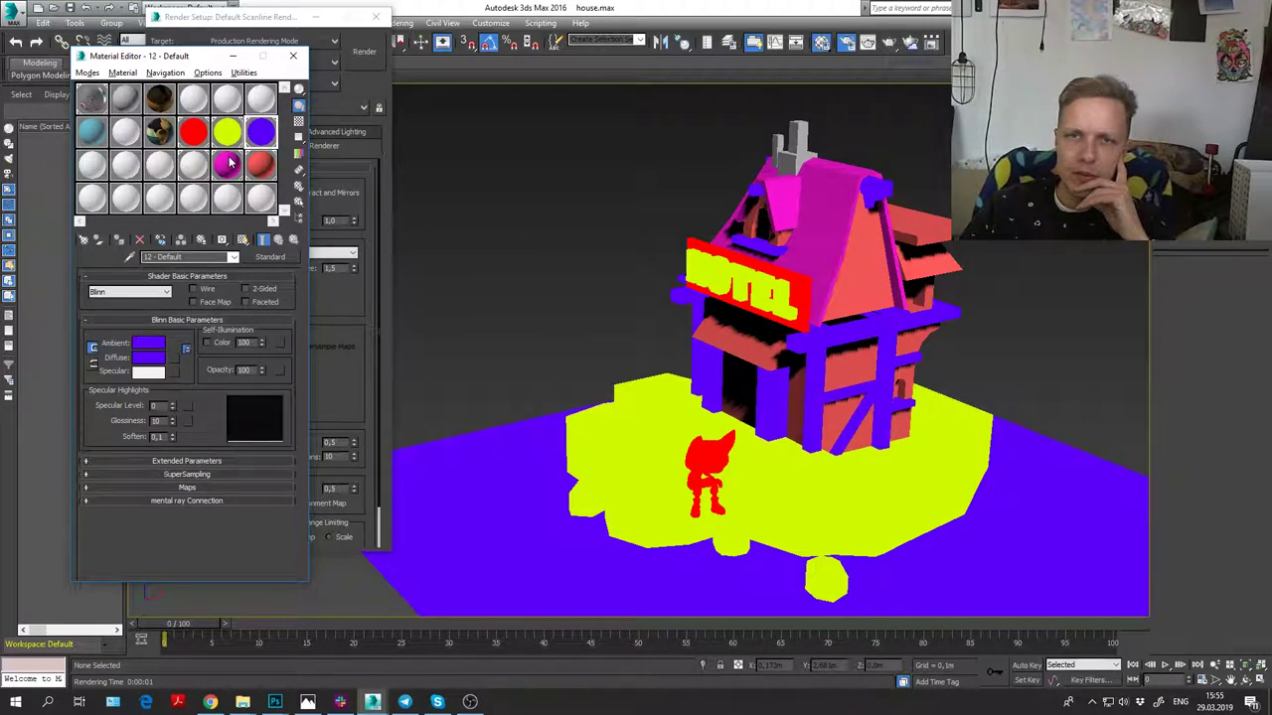
pyautogui.click(262, 163)
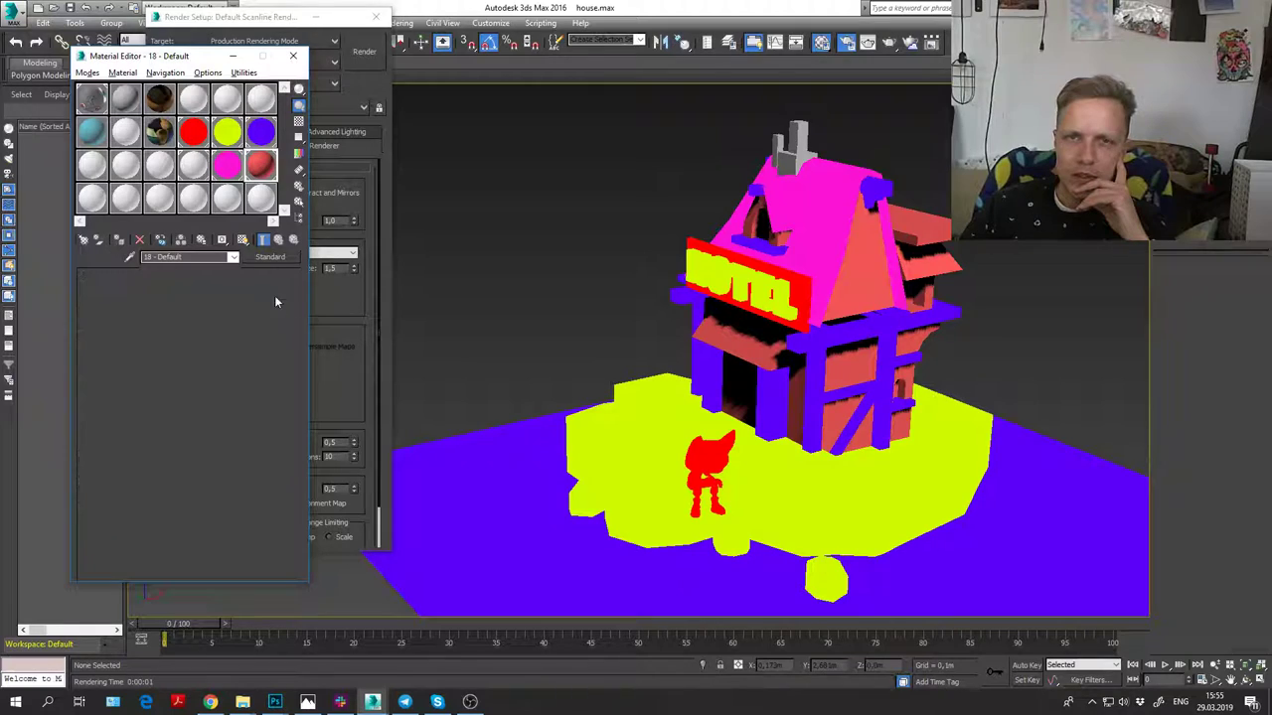
pyautogui.moveTo(262, 340); pyautogui.dragTo(385, 144)
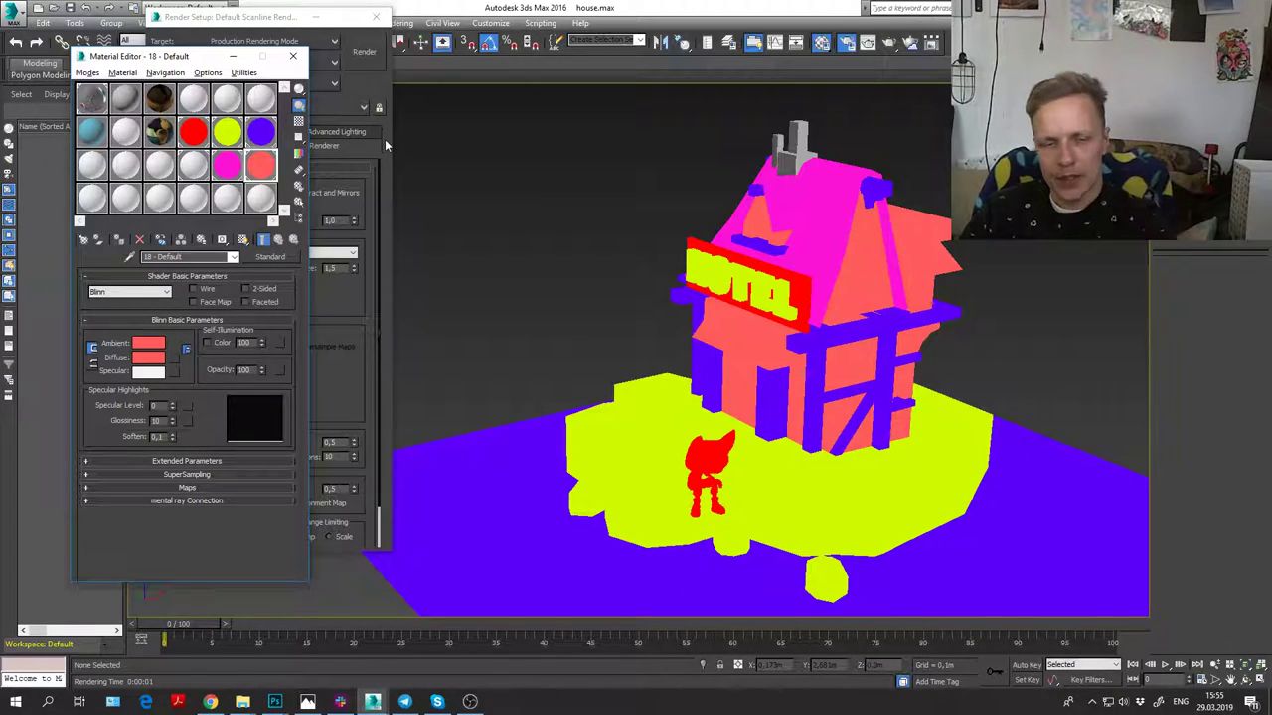
pyautogui.hotkey('shift', 'q')
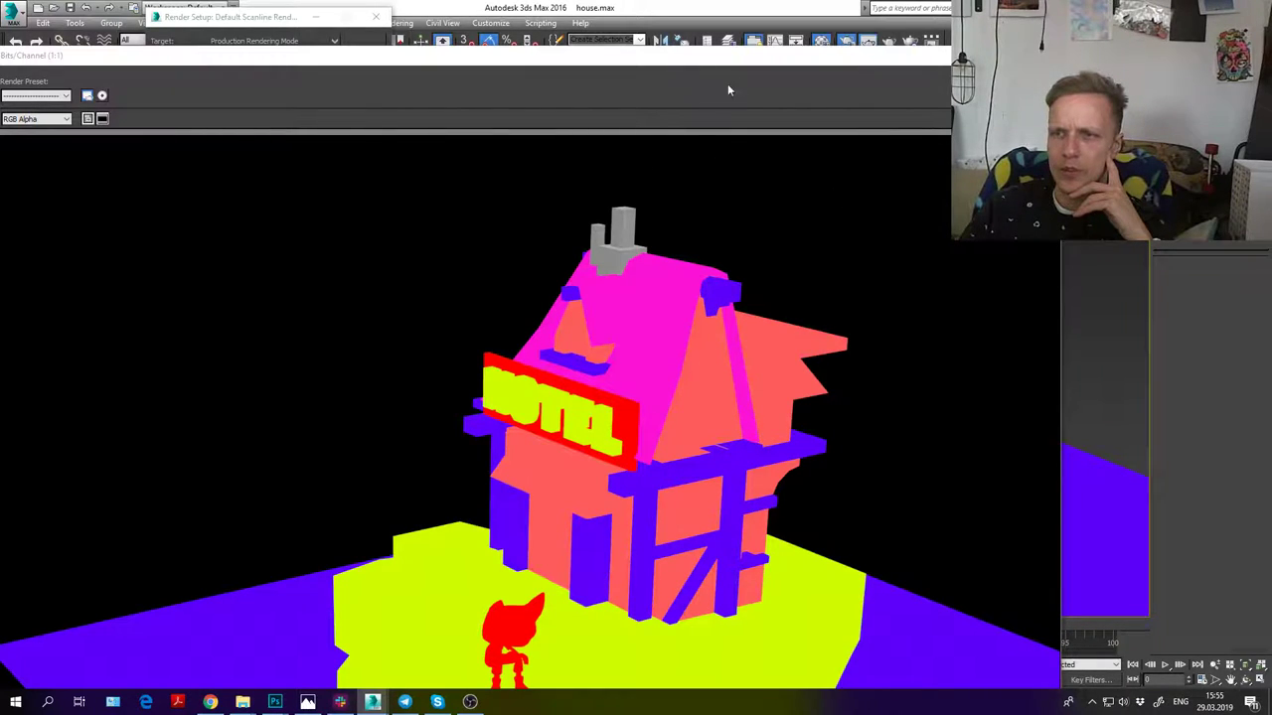
pyautogui.moveTo(765, 65); pyautogui.dragTo(0, 13)
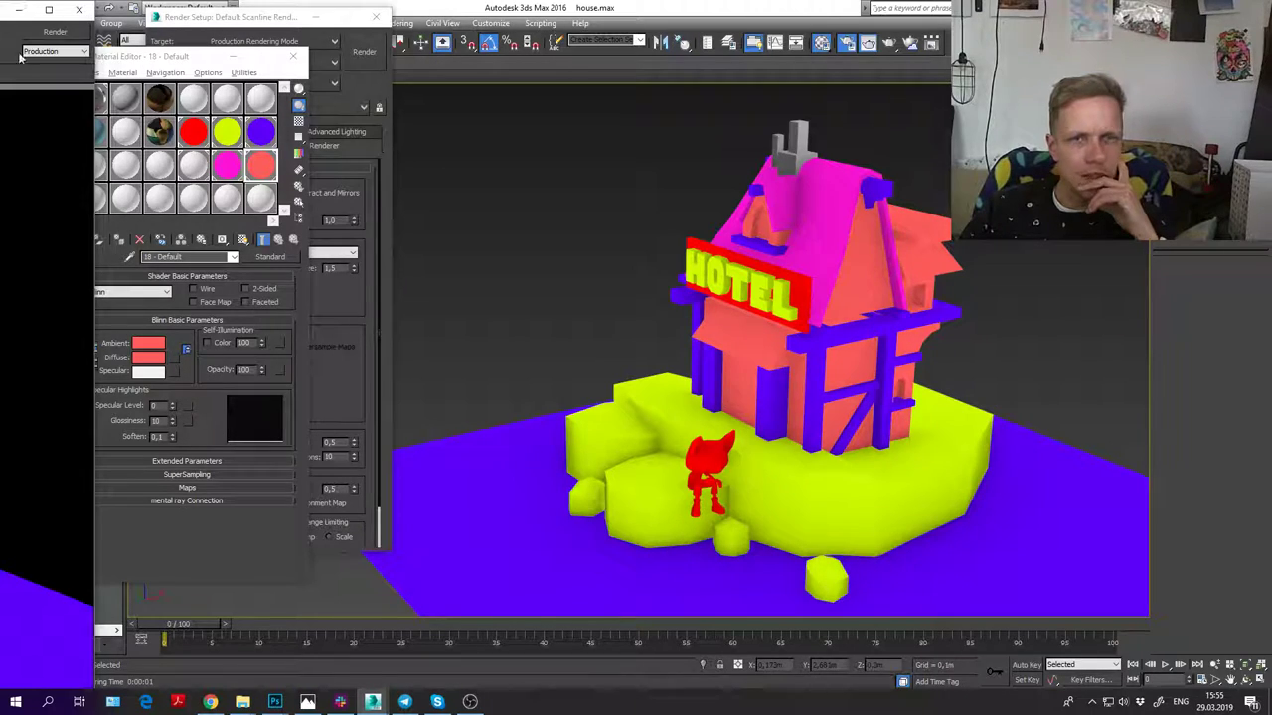
# Step: Set the self-illumination of the chimney's 16 - Default material to 100, render the view and close the rendered frame
pyautogui.click(802, 135)
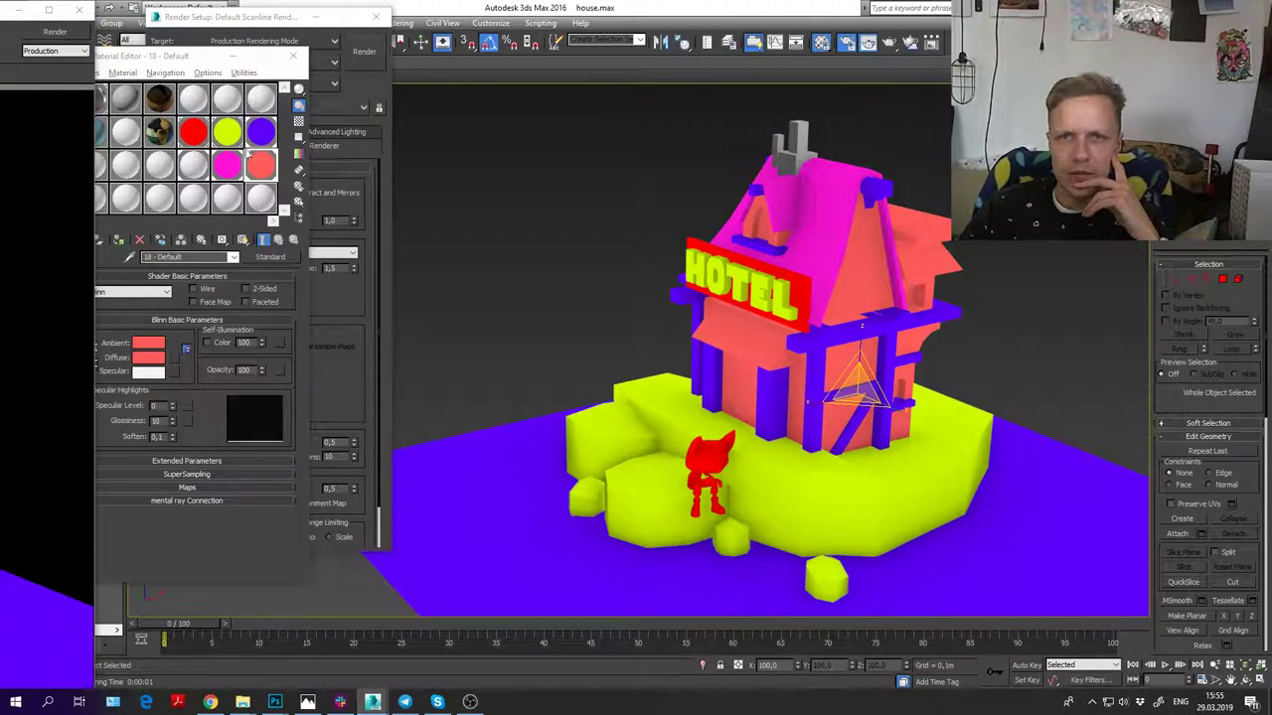
pyautogui.click(199, 170)
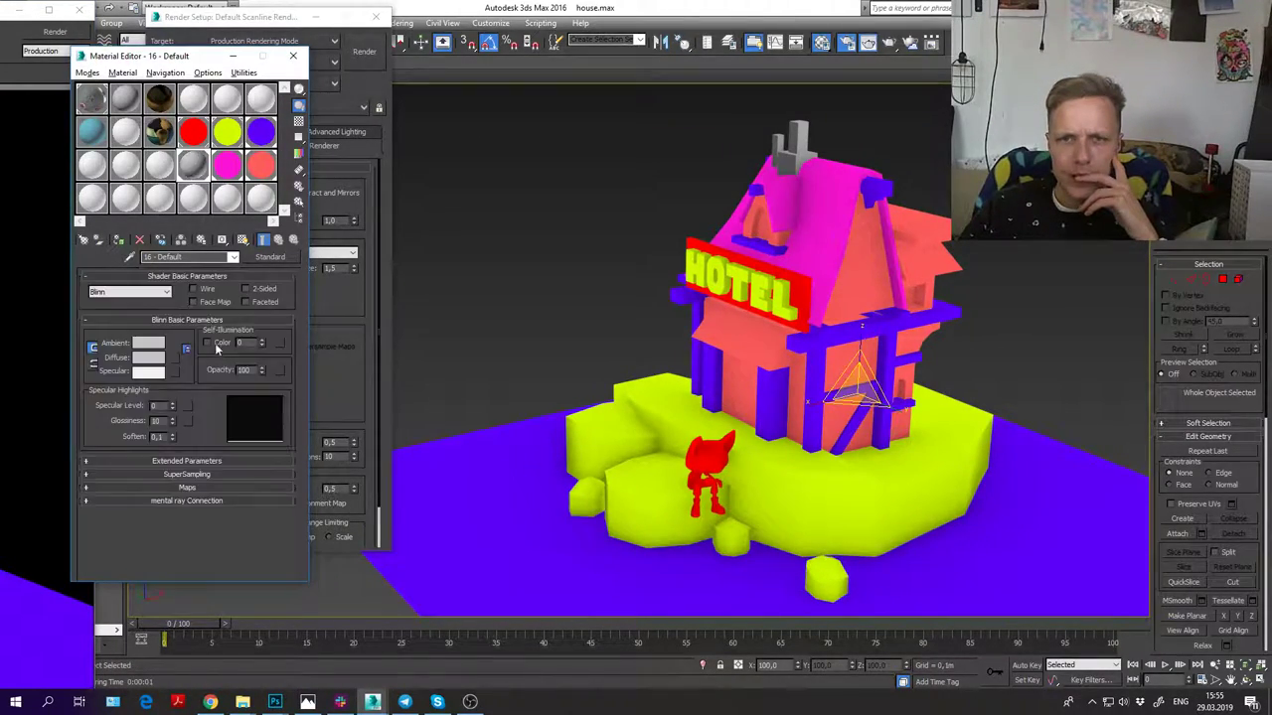
pyautogui.moveTo(262, 341); pyautogui.dragTo(297, 106)
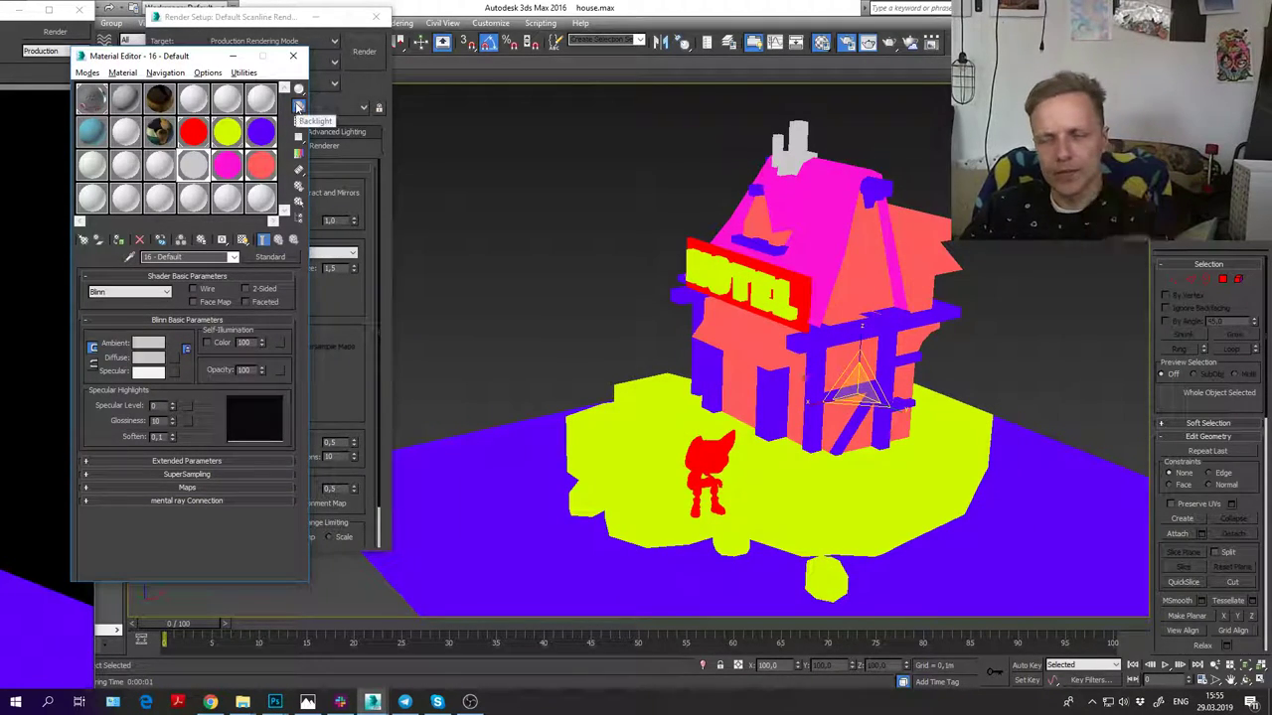
pyautogui.hotkey('shift', 'q')
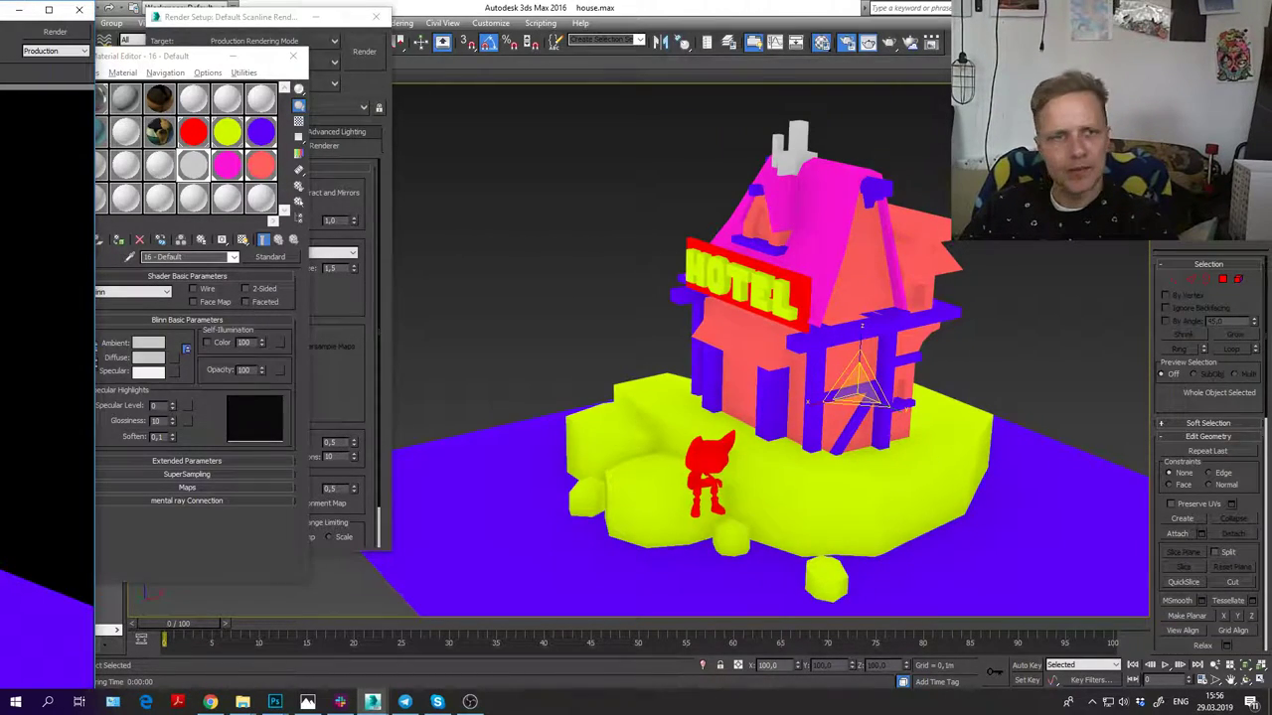
pyautogui.click(78, 8)
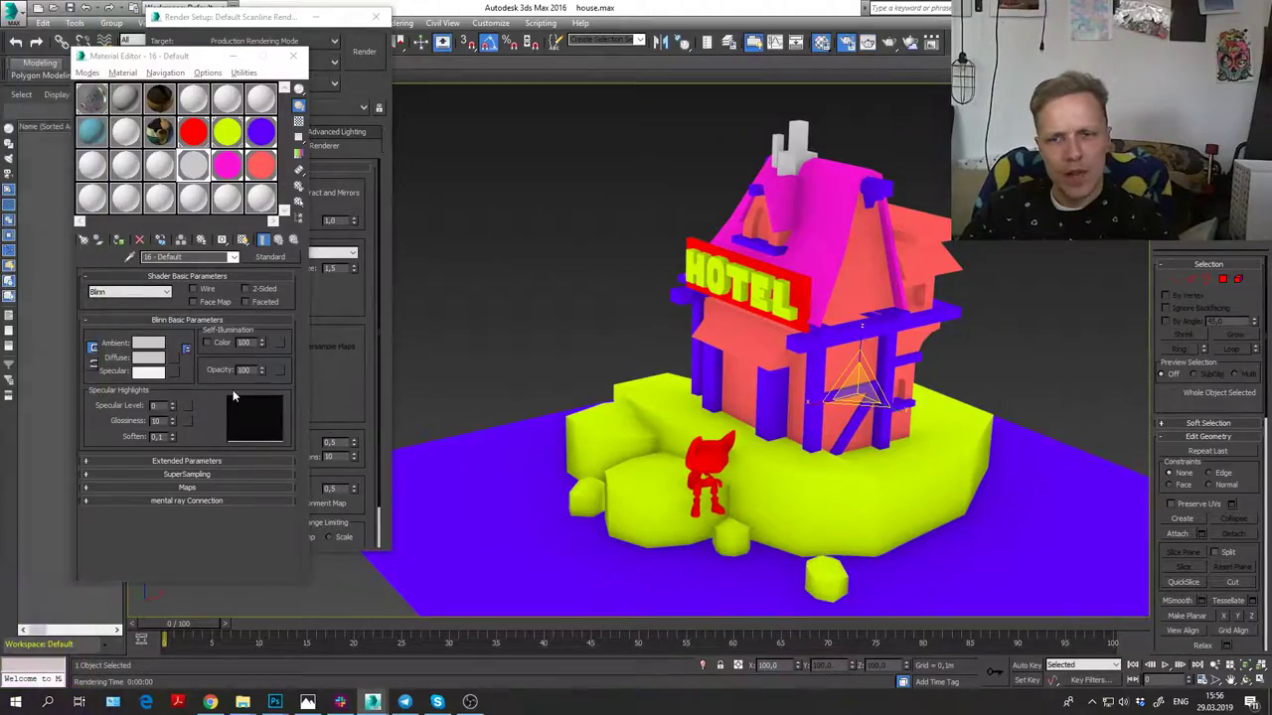
# Step: Switch to Photoshop and open feel_look22.png and feel_look2.png together from the feel_and_look folder
pyautogui.moveTo(276, 702)
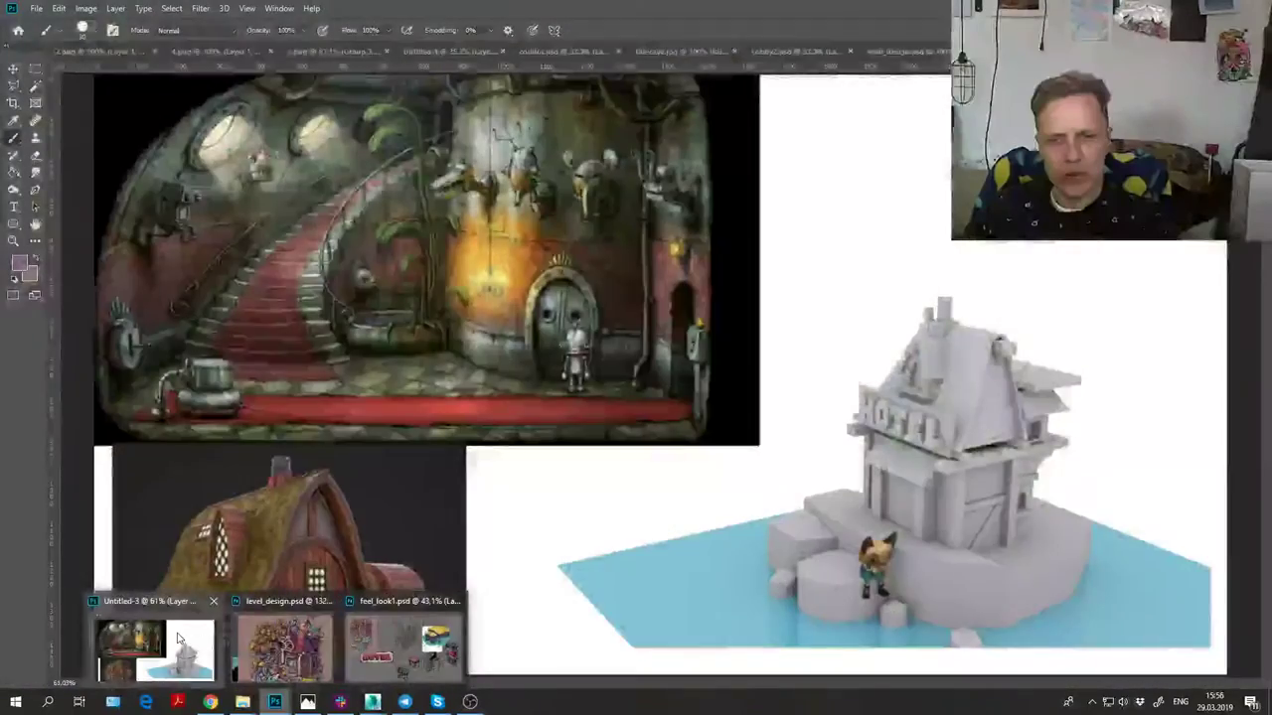
pyautogui.click(400, 648)
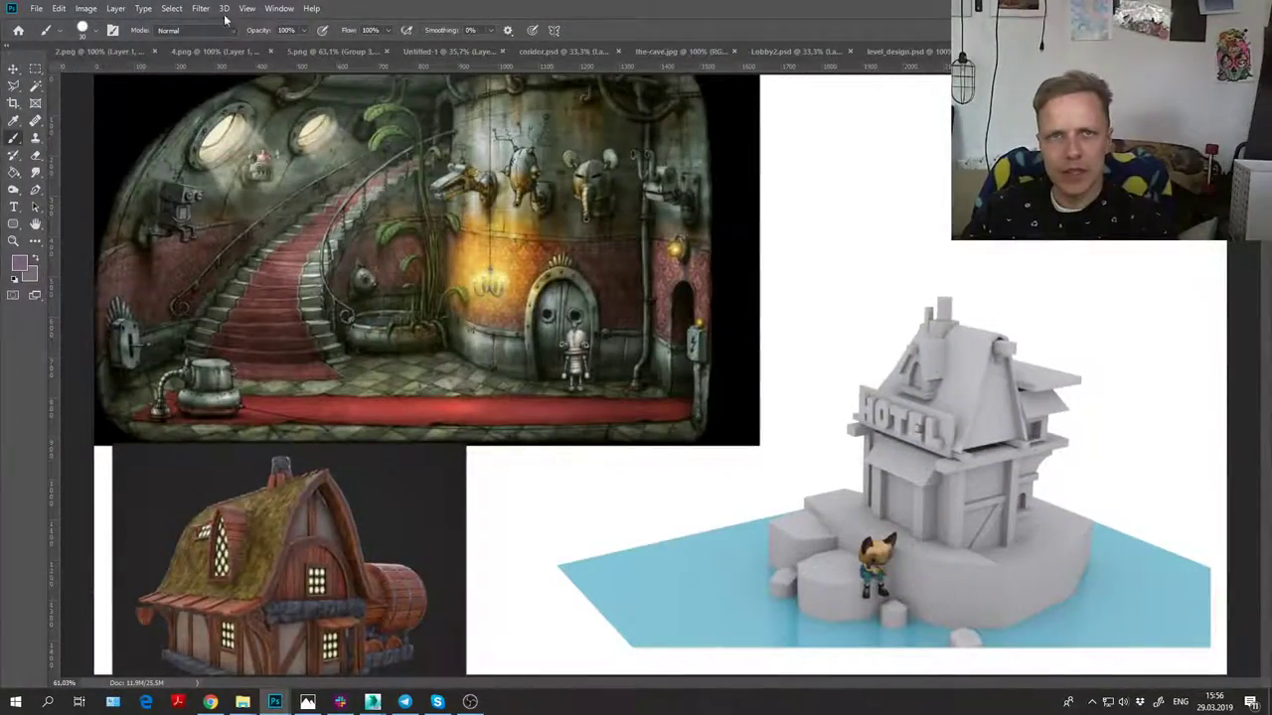
pyautogui.click(35, 10)
pyautogui.click(52, 41)
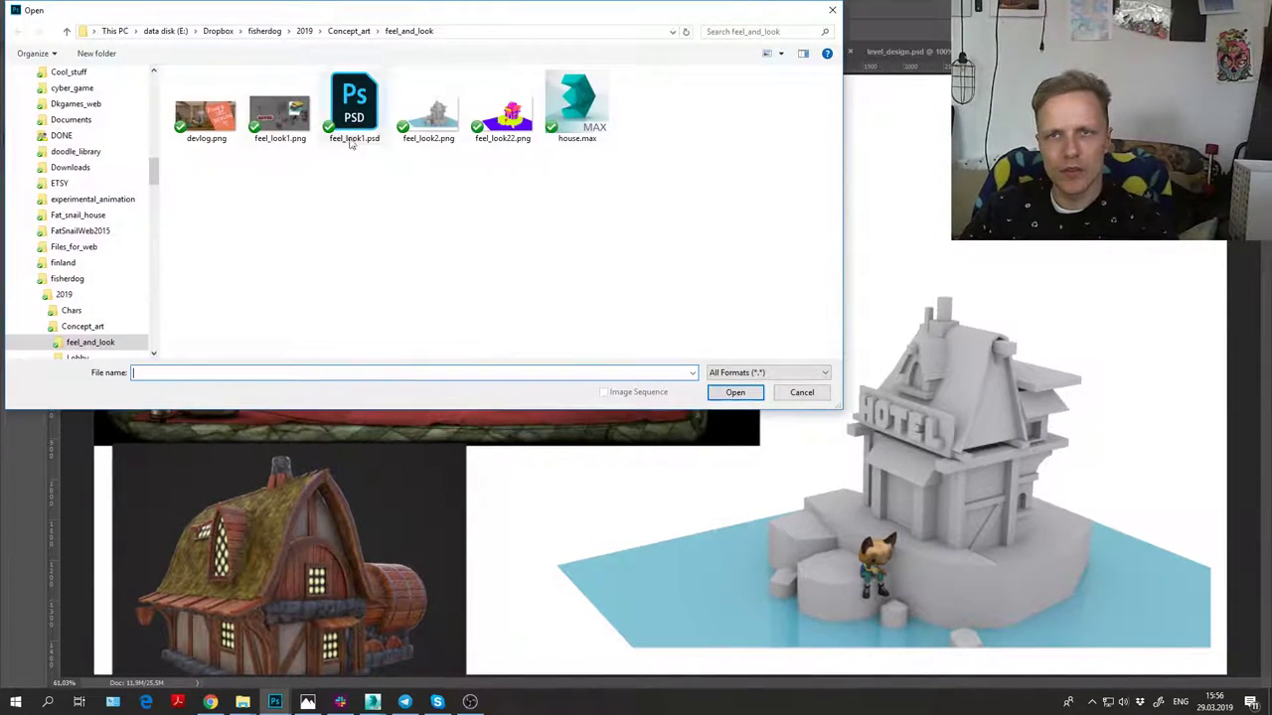
pyautogui.click(509, 112)
pyautogui.keyDown('ctrl'); pyautogui.click(438, 120); pyautogui.keyUp('ctrl')
pyautogui.click(755, 392)
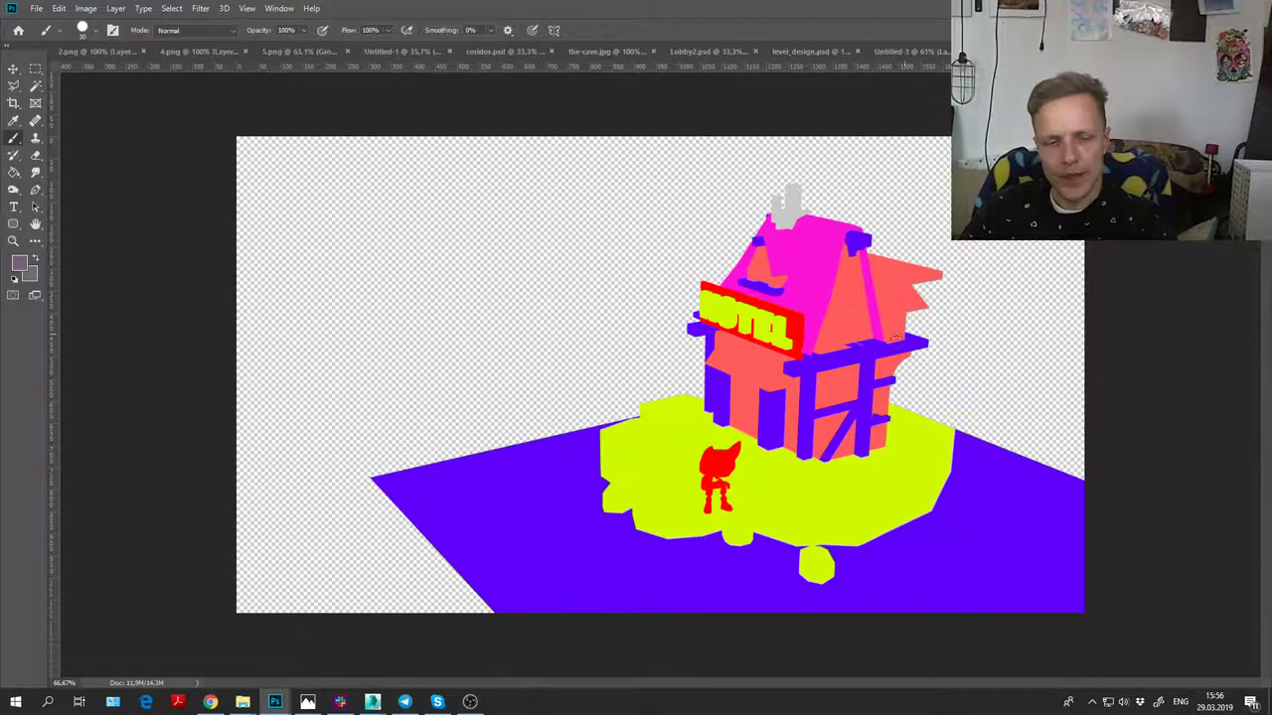
# Step: Transfer the colour-ID render into the document with the reference images and clay render, accepting the bit-depth conversion
pyautogui.press('v')
pyautogui.moveTo(895, 338)
pyautogui.mouseDown()
pyautogui.moveTo(1042, 30)
pyautogui.moveTo(906, 342)
pyautogui.mouseUp()
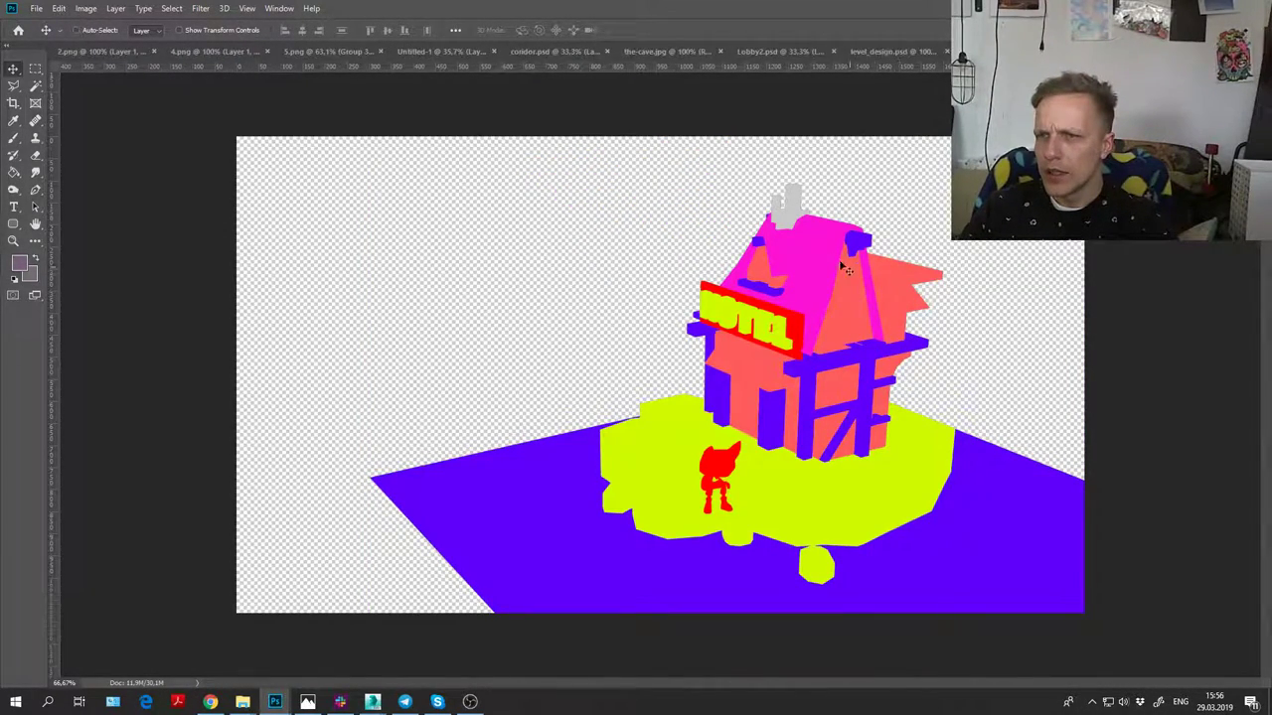
pyautogui.scroll(6, 815, 200)
pyautogui.scroll(-4, 815, 202)
pyautogui.scroll(-1, 817, 204)
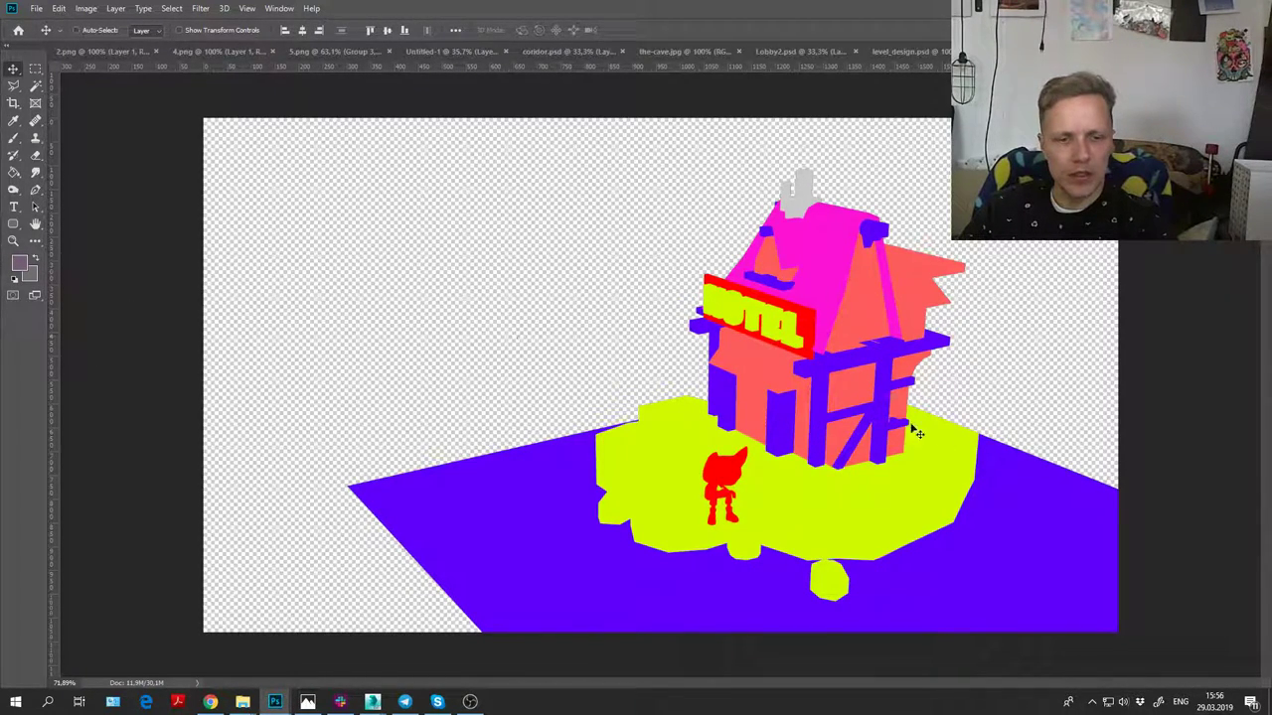
pyautogui.moveTo(841, 368); pyautogui.dragTo(707, 305)
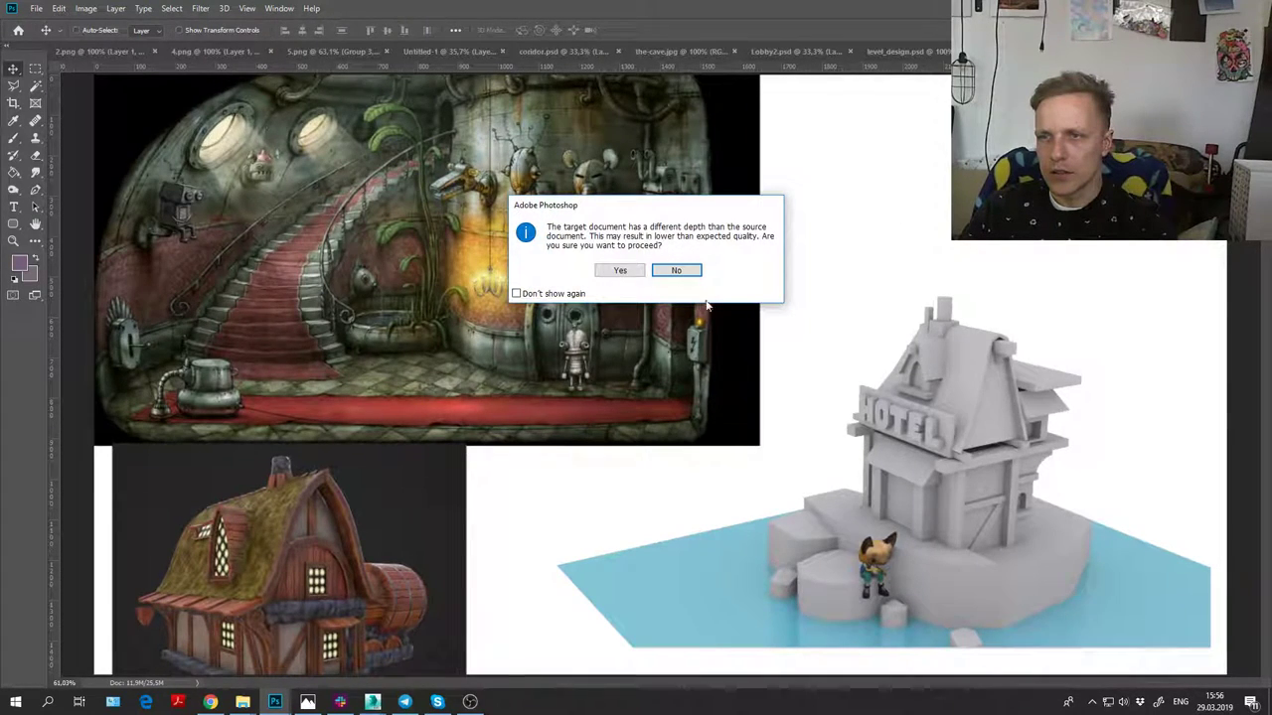
pyautogui.click(620, 270)
# Step: Line up the colour-ID pass and the clay render beside the reference images, toggling the clay render's visibility to compare them
pyautogui.keyDown('ctrl'); pyautogui.click(954, 375); pyautogui.keyUp('ctrl')
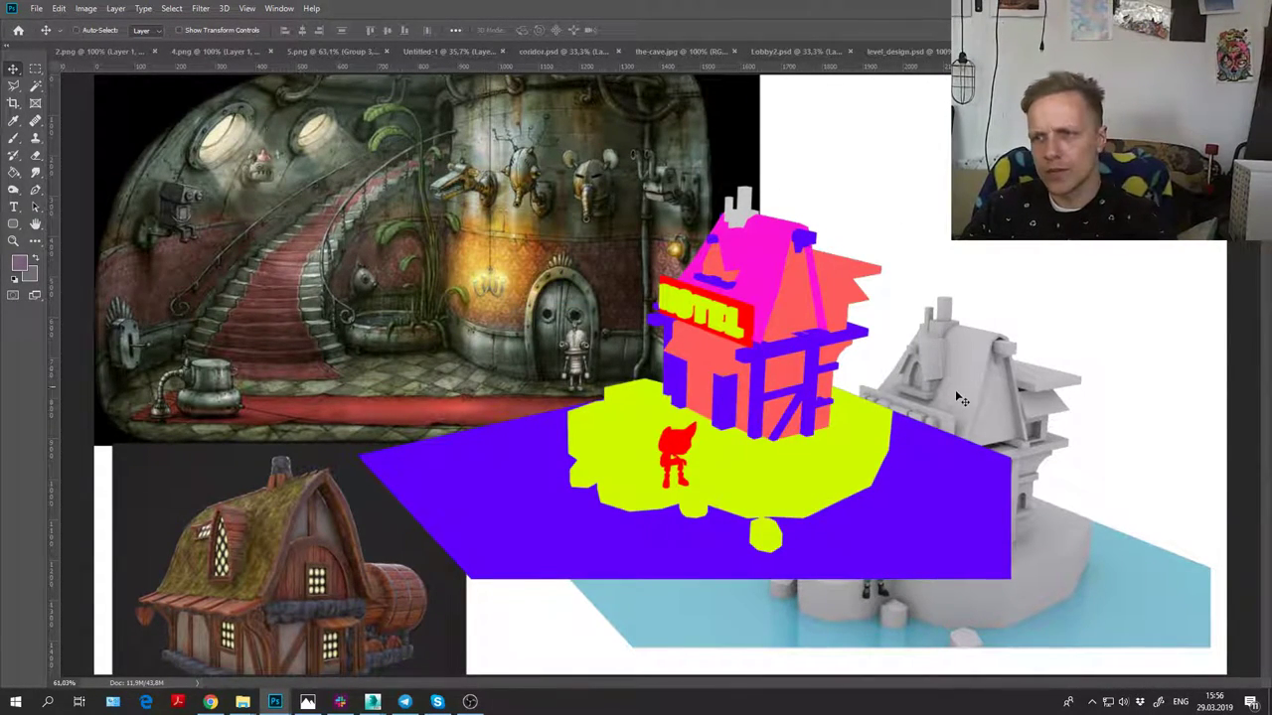
pyautogui.press('Delete')
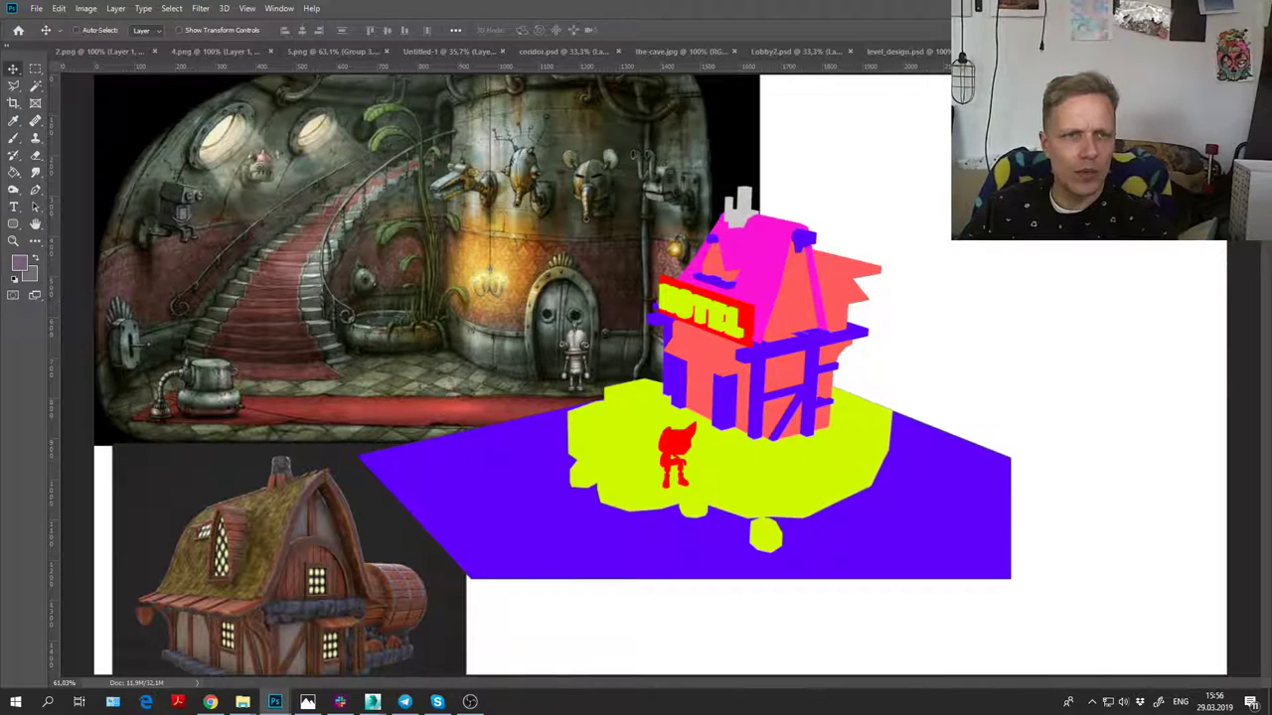
pyautogui.moveTo(839, 467); pyautogui.dragTo(964, 549)
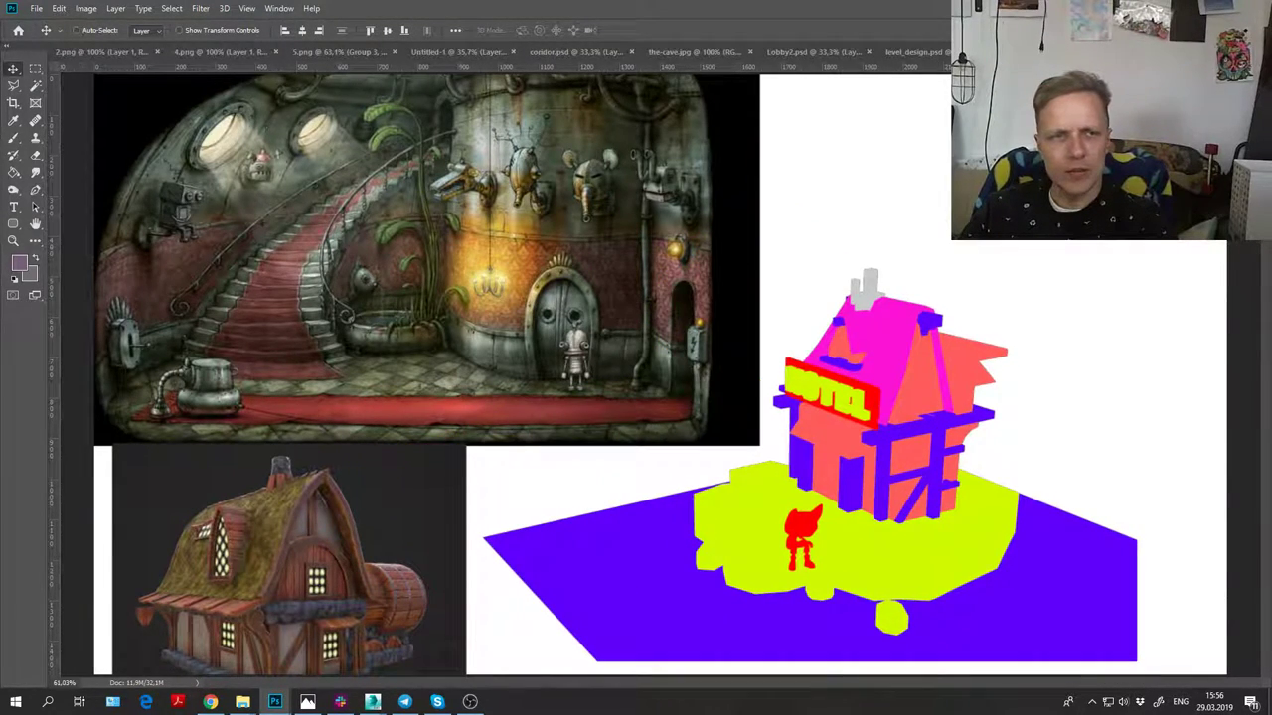
pyautogui.hotkey('ctrl', 'z')
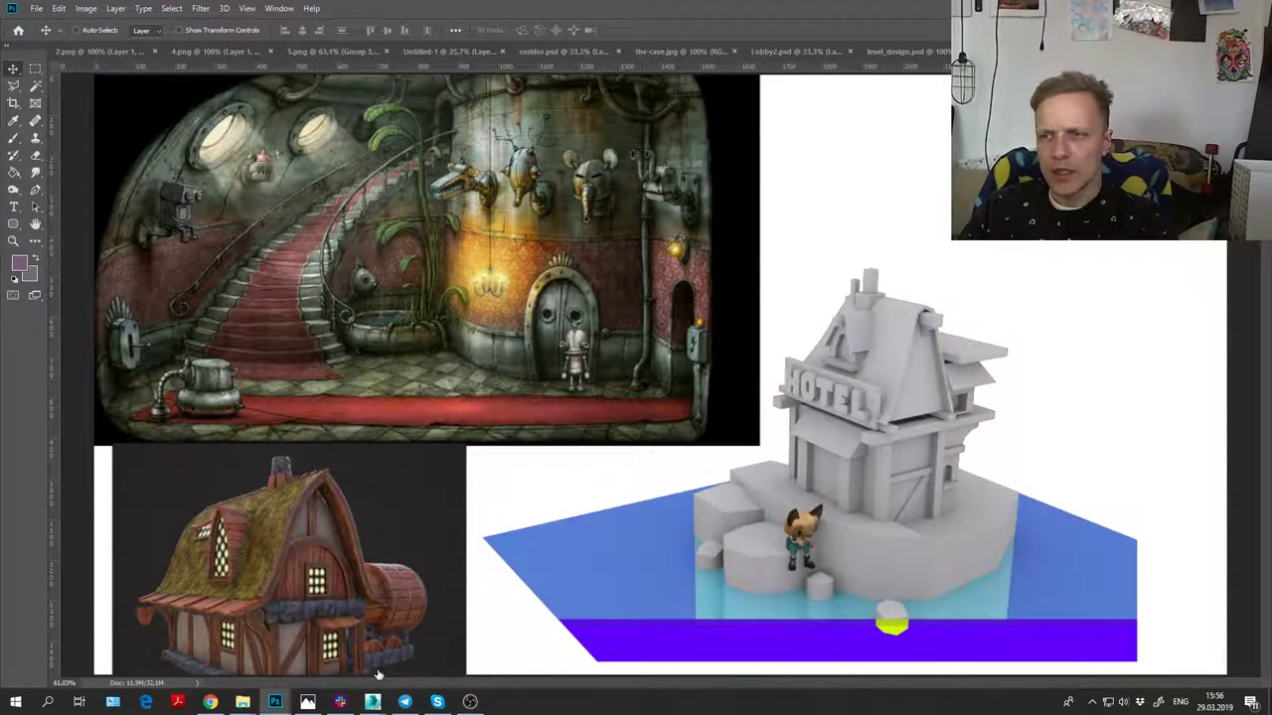
pyautogui.hotkey('ctrl', ',')
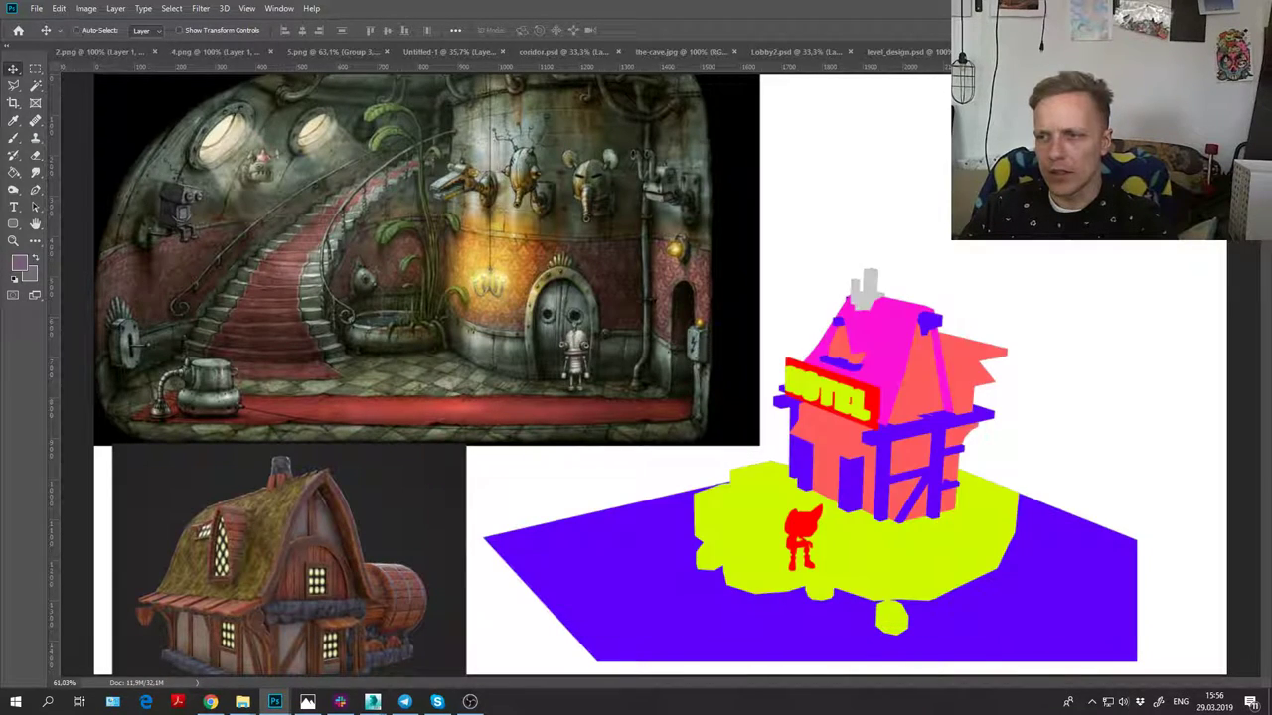
pyautogui.hotkey('ctrl', ',')
pyautogui.hotkey('ctrl', 'z')
pyautogui.hotkey('ctrl', 'shift', 'z')
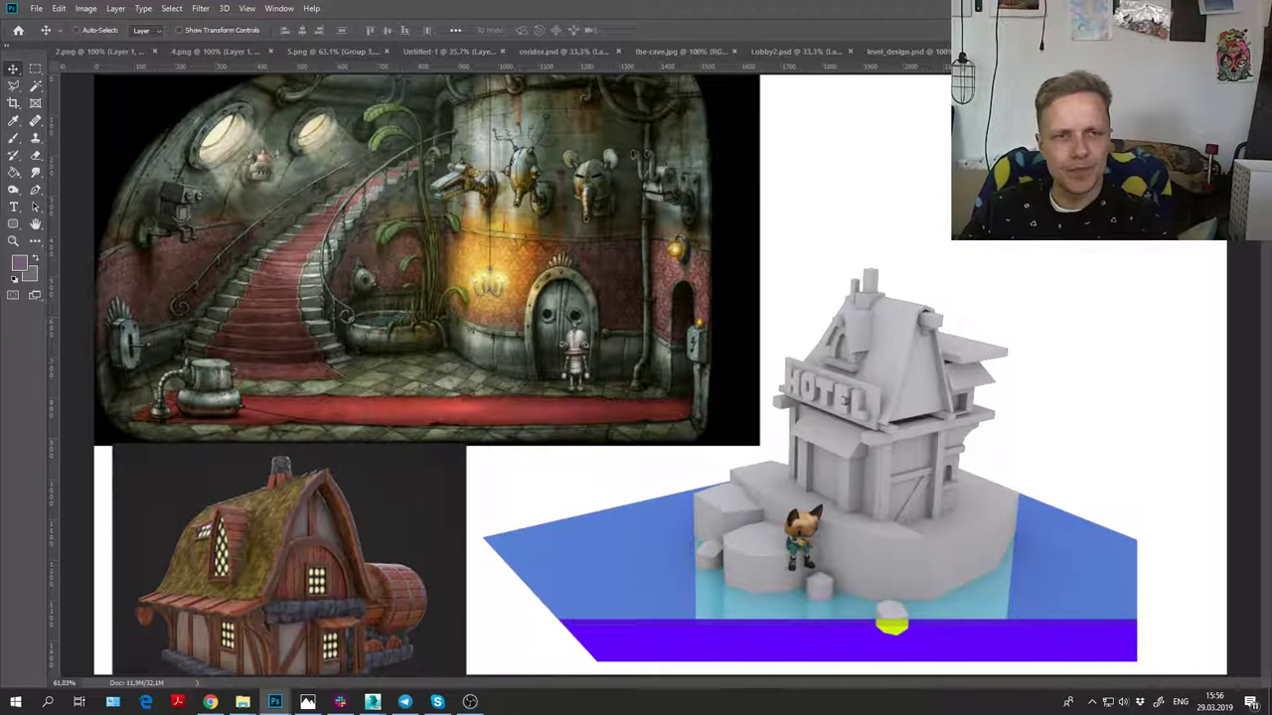
# Step: Select the yellow-green island area of the colour-ID pass with the Magic Wand and show the clay render again
pyautogui.hotkey('ctrl', 'z')
pyautogui.press('w')
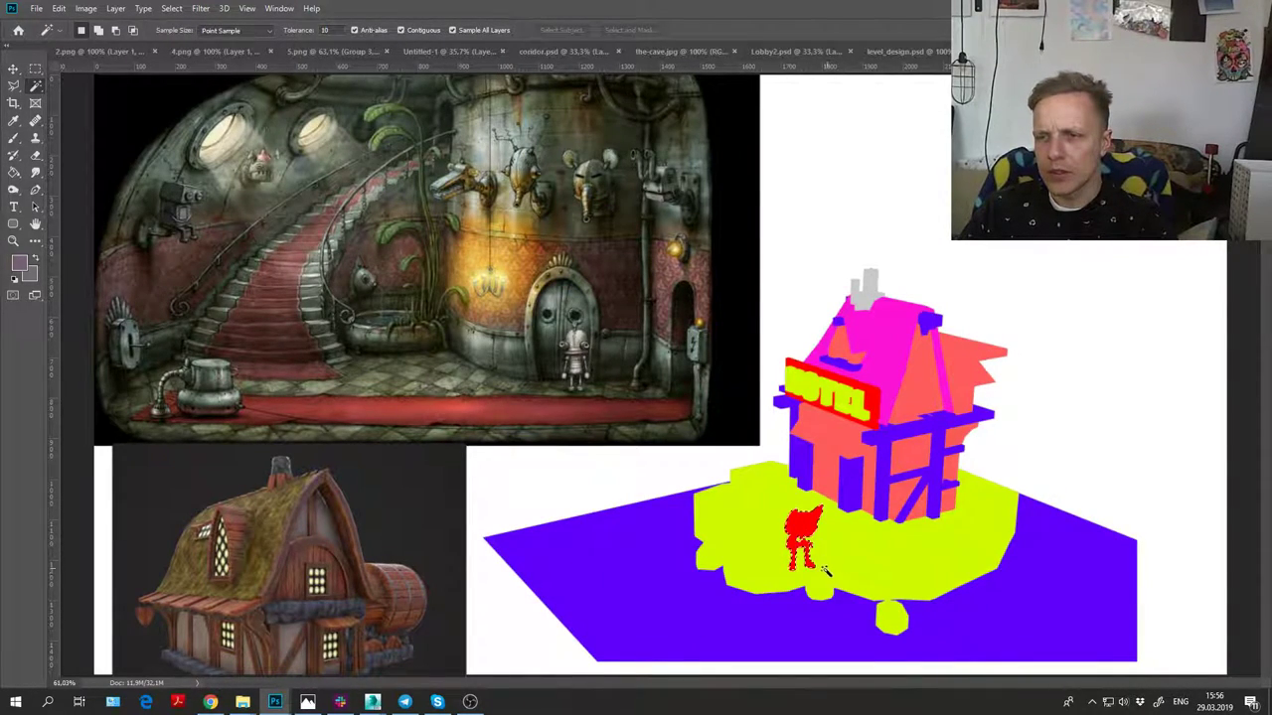
pyautogui.click(803, 542)
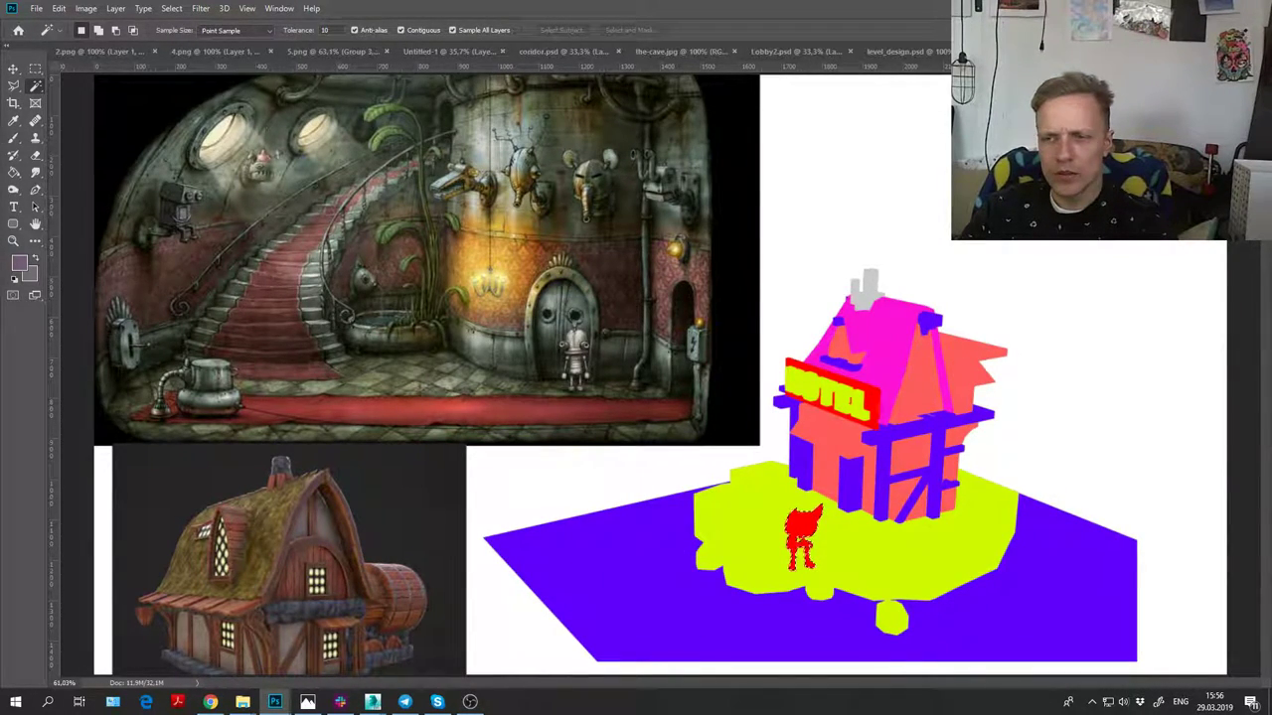
pyautogui.click(877, 570)
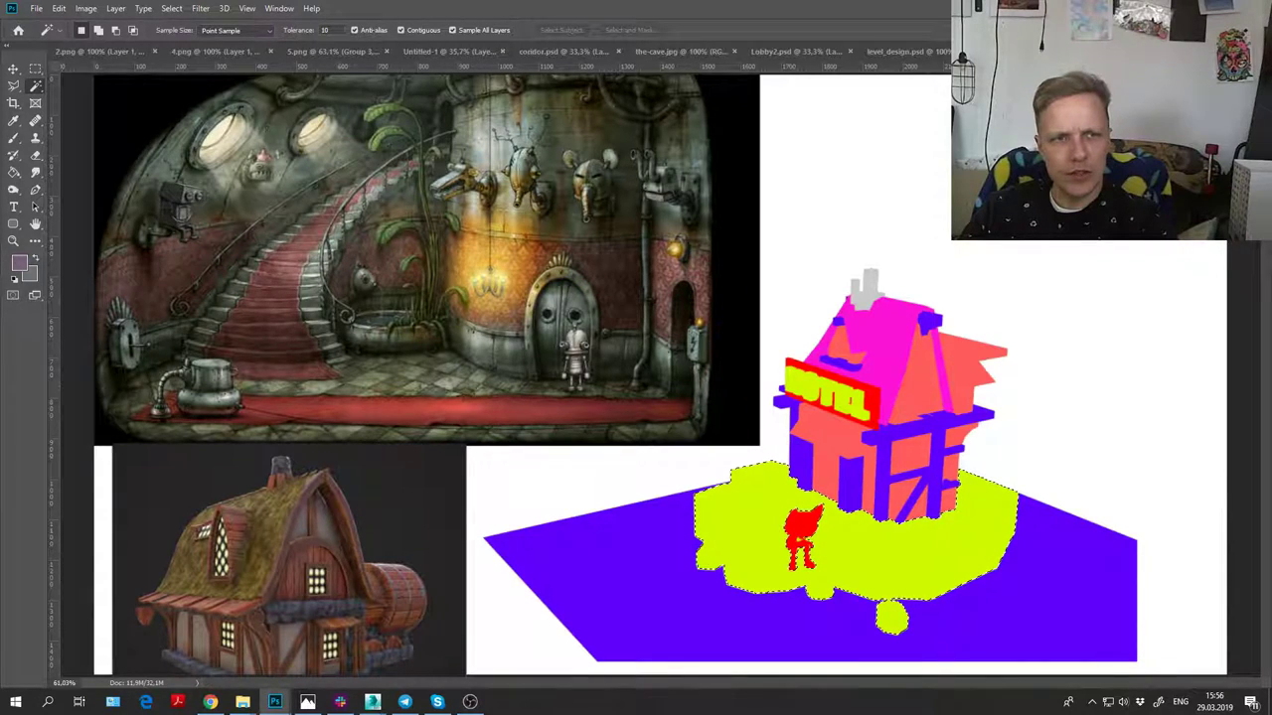
pyautogui.hotkey('ctrl', ',')
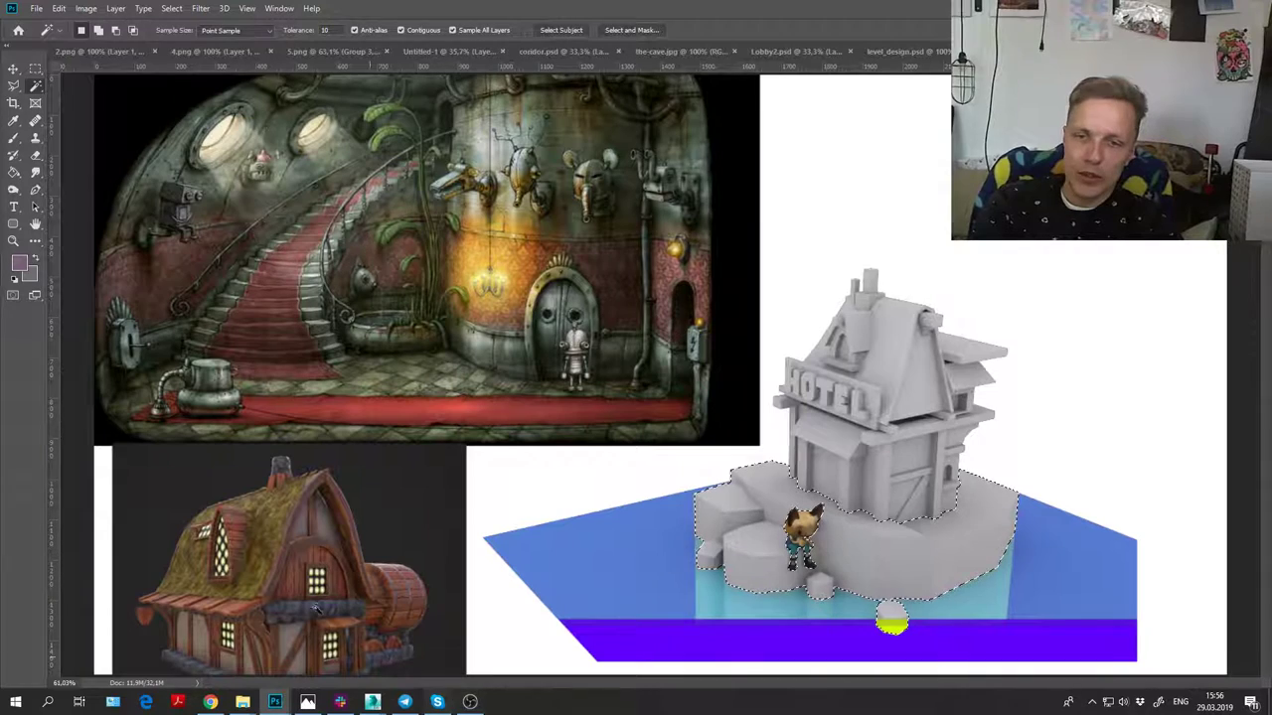
# Step: Brush slate blue sampled from the cottage's stone trim onto the front rock sides, hide the selection edges and enlarge the brush
pyautogui.press('b')
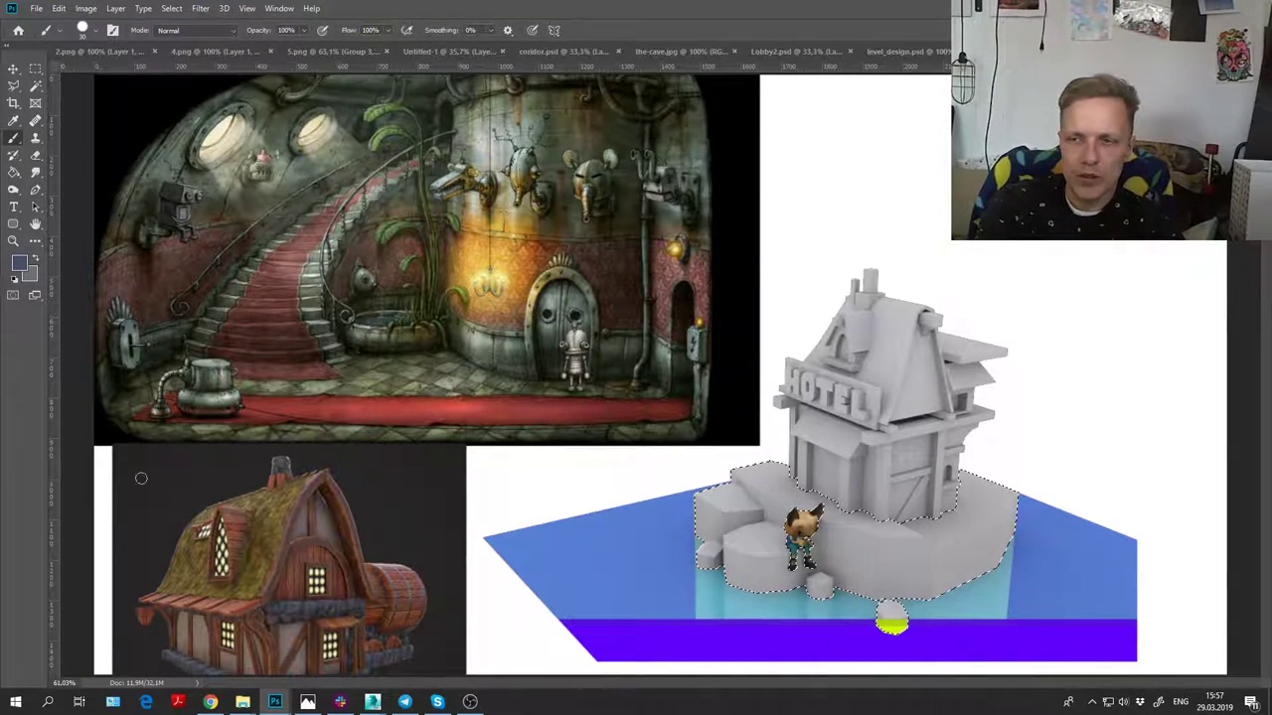
pyautogui.moveTo(698, 536)
pyautogui.mouseDown()
pyautogui.moveTo(701, 514)
pyautogui.moveTo(761, 514)
pyautogui.moveTo(711, 514)
pyautogui.mouseUp()
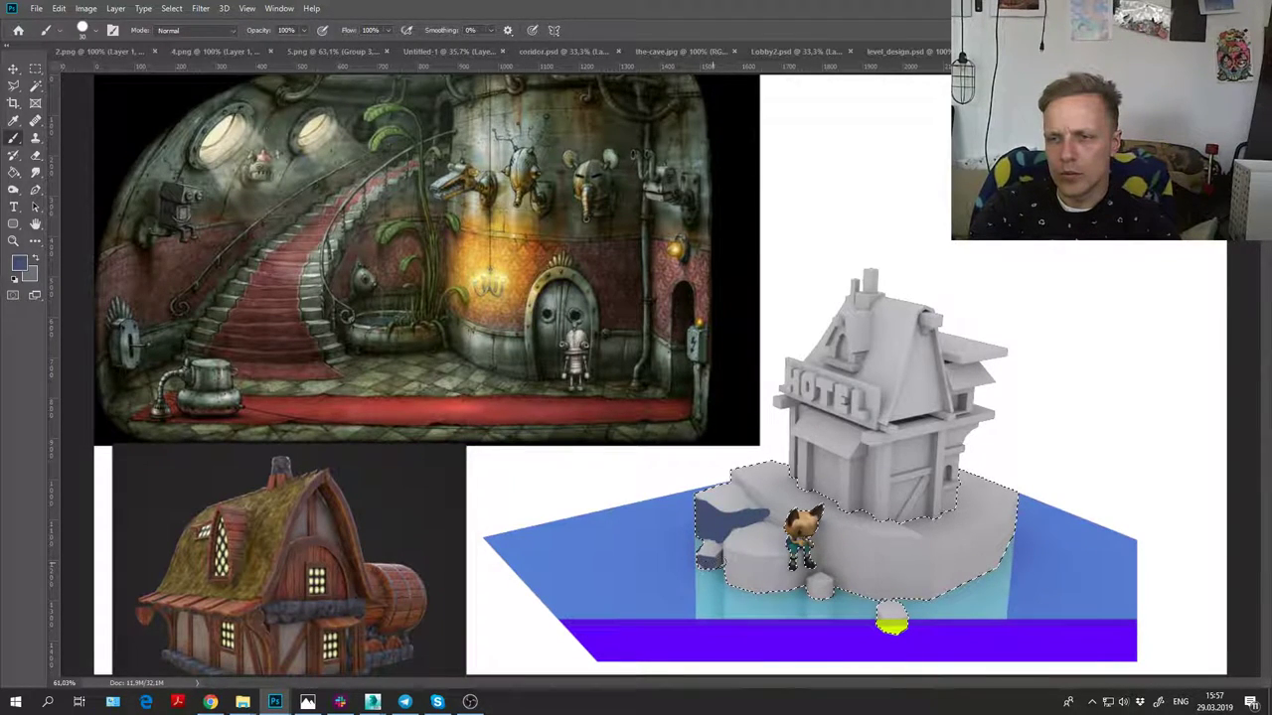
pyautogui.moveTo(722, 553)
pyautogui.mouseDown()
pyautogui.moveTo(779, 559)
pyautogui.moveTo(790, 571)
pyautogui.moveTo(765, 566)
pyautogui.moveTo(709, 620)
pyautogui.moveTo(695, 572)
pyautogui.moveTo(711, 542)
pyautogui.moveTo(768, 546)
pyautogui.moveTo(731, 583)
pyautogui.moveTo(733, 563)
pyautogui.moveTo(695, 565)
pyautogui.moveTo(729, 589)
pyautogui.moveTo(750, 568)
pyautogui.moveTo(764, 592)
pyautogui.moveTo(796, 557)
pyautogui.moveTo(795, 583)
pyautogui.moveTo(829, 548)
pyautogui.moveTo(837, 569)
pyautogui.moveTo(800, 601)
pyautogui.moveTo(843, 584)
pyautogui.moveTo(812, 541)
pyautogui.mouseUp()
pyautogui.hotkey('ctrl', 'h')
pyautogui.press(']')
pyautogui.press(']')
pyautogui.press(']')
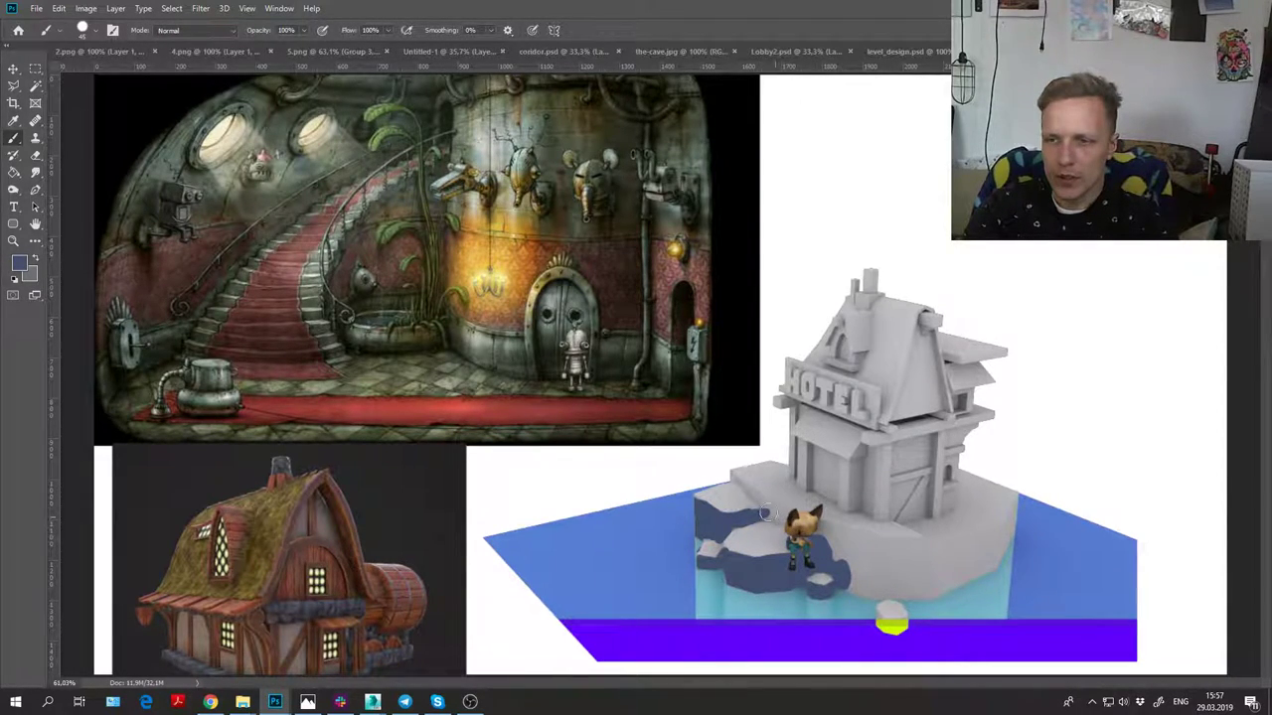
# Step: Try painting the back ledge and front cliff faces of the island slate blue, and remove the paint from the rocks
pyautogui.moveTo(733, 480)
pyautogui.mouseDown()
pyautogui.moveTo(771, 519)
pyautogui.moveTo(872, 546)
pyautogui.moveTo(848, 548)
pyautogui.moveTo(848, 560)
pyautogui.moveTo(879, 595)
pyautogui.moveTo(946, 586)
pyautogui.moveTo(873, 572)
pyautogui.moveTo(903, 543)
pyautogui.moveTo(889, 544)
pyautogui.moveTo(913, 543)
pyautogui.moveTo(920, 576)
pyautogui.mouseUp()
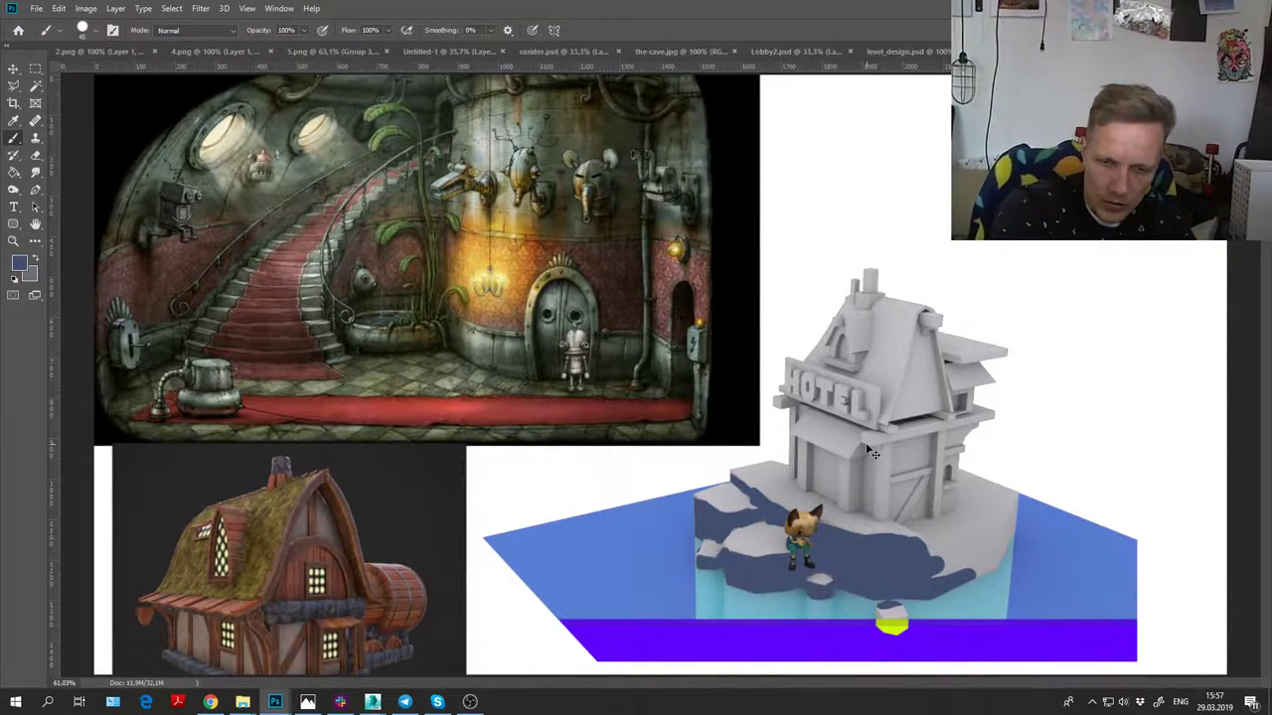
pyautogui.hotkey('ctrl', '+')
pyautogui.moveTo(885, 596)
pyautogui.mouseDown()
pyautogui.moveTo(938, 568)
pyautogui.moveTo(940, 554)
pyautogui.moveTo(962, 578)
pyautogui.moveTo(1016, 552)
pyautogui.moveTo(990, 584)
pyautogui.mouseUp()
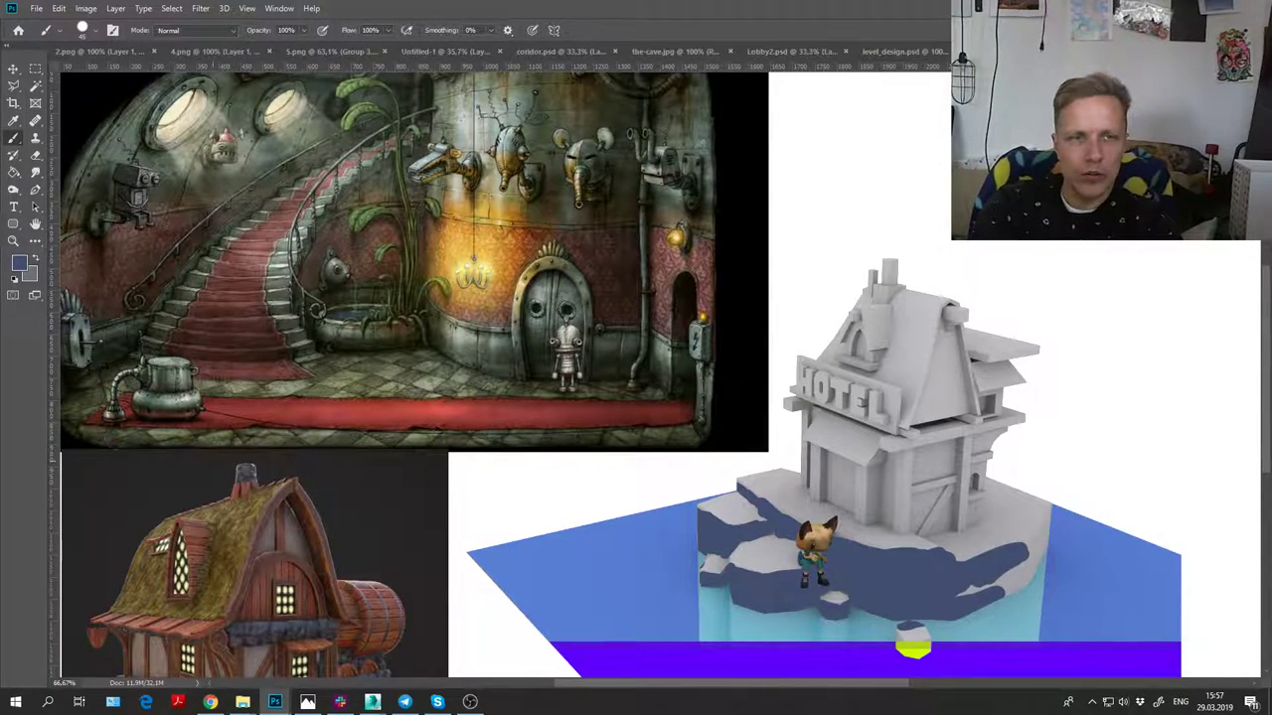
pyautogui.hotkey('ctrl', ',')
pyautogui.hotkey('ctrl', ',')
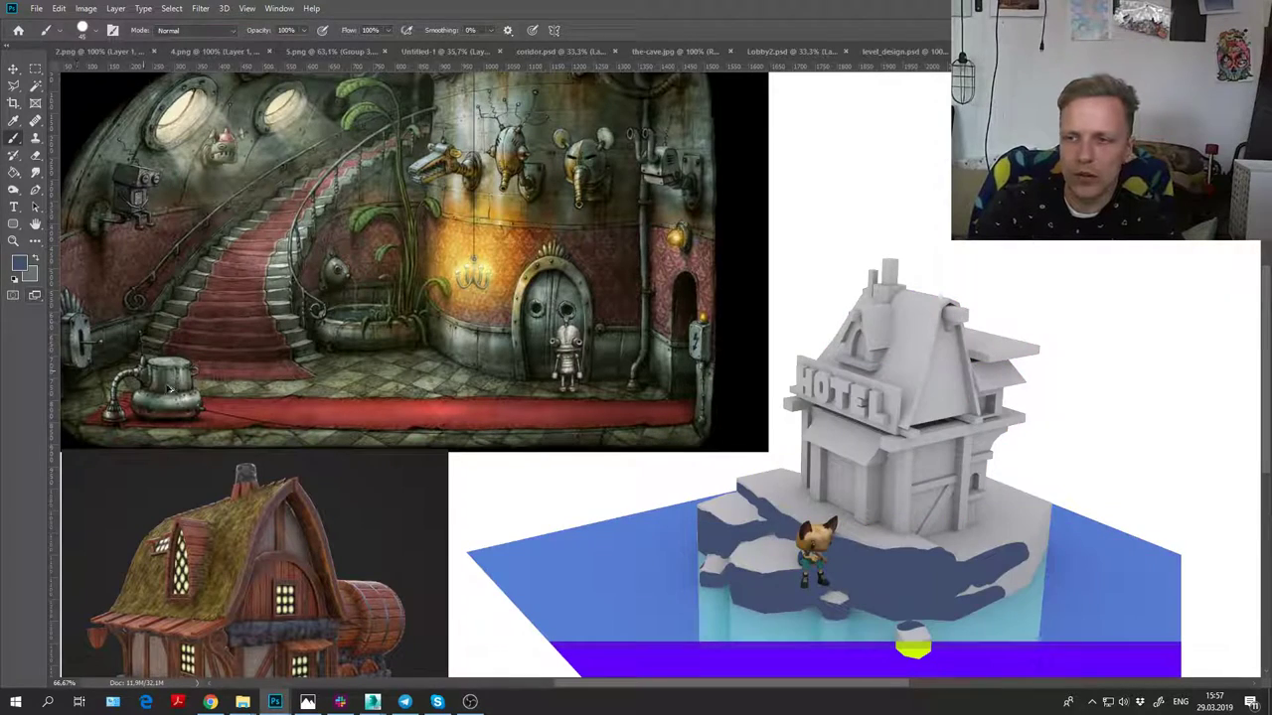
pyautogui.hotkey('ctrl', ',')
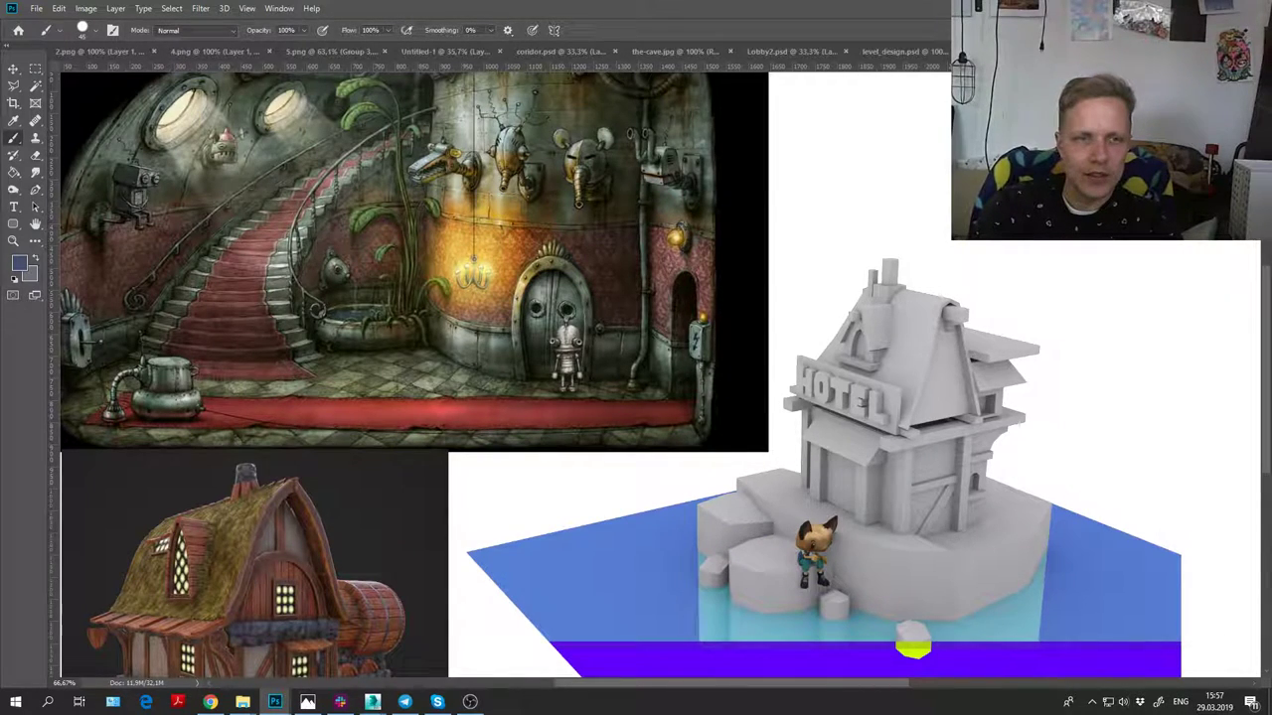
# Step: Paint the island's side faces and the small separate rock in the water slate blue, leaving the upper surfaces unpainted
pyautogui.moveTo(745, 526)
pyautogui.mouseDown()
pyautogui.moveTo(698, 505)
pyautogui.moveTo(690, 560)
pyautogui.moveTo(704, 535)
pyautogui.moveTo(731, 537)
pyautogui.moveTo(700, 539)
pyautogui.moveTo(719, 547)
pyautogui.moveTo(738, 529)
pyautogui.moveTo(762, 533)
pyautogui.moveTo(701, 576)
pyautogui.moveTo(727, 580)
pyautogui.moveTo(706, 583)
pyautogui.moveTo(732, 571)
pyautogui.moveTo(798, 581)
pyautogui.moveTo(783, 594)
pyautogui.moveTo(740, 584)
pyautogui.moveTo(762, 610)
pyautogui.moveTo(821, 588)
pyautogui.mouseUp()
pyautogui.hotkey('ctrl', 'z')
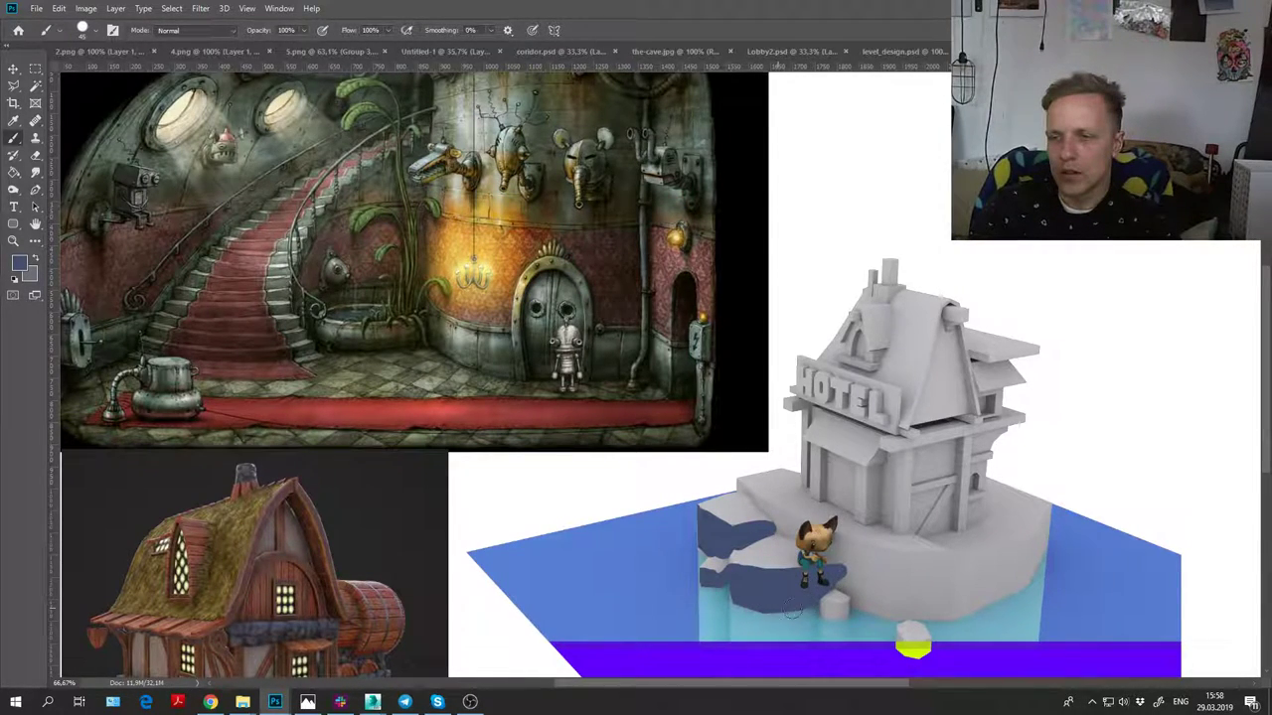
pyautogui.moveTo(774, 511)
pyautogui.mouseDown()
pyautogui.moveTo(737, 484)
pyautogui.moveTo(784, 522)
pyautogui.moveTo(757, 510)
pyautogui.moveTo(783, 533)
pyautogui.moveTo(747, 529)
pyautogui.moveTo(747, 509)
pyautogui.moveTo(828, 538)
pyautogui.moveTo(848, 561)
pyautogui.moveTo(883, 558)
pyautogui.moveTo(827, 530)
pyautogui.moveTo(945, 558)
pyautogui.moveTo(861, 561)
pyautogui.moveTo(870, 580)
pyautogui.moveTo(848, 611)
pyautogui.moveTo(830, 612)
pyautogui.moveTo(861, 601)
pyautogui.moveTo(836, 615)
pyautogui.moveTo(849, 619)
pyautogui.moveTo(902, 582)
pyautogui.moveTo(916, 578)
pyautogui.moveTo(899, 607)
pyautogui.moveTo(951, 588)
pyautogui.moveTo(972, 568)
pyautogui.moveTo(954, 564)
pyautogui.moveTo(1021, 546)
pyautogui.moveTo(1002, 560)
pyautogui.moveTo(1049, 528)
pyautogui.moveTo(1010, 572)
pyautogui.moveTo(1030, 559)
pyautogui.moveTo(978, 587)
pyautogui.moveTo(1043, 573)
pyautogui.moveTo(1011, 591)
pyautogui.moveTo(855, 620)
pyautogui.moveTo(914, 638)
pyautogui.mouseUp()
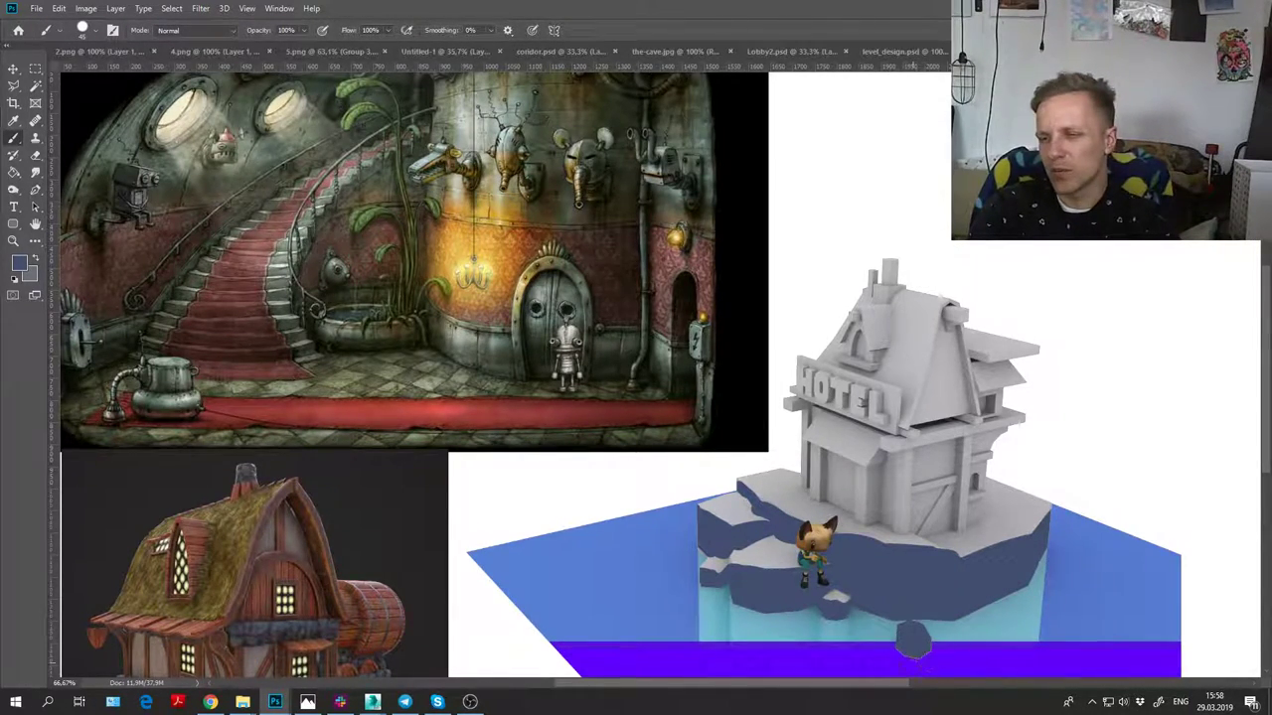
# Step: Sample a sandy yellow from the lit wall in the lobby reference and paint the island's upper surfaces with irregular edges
pyautogui.moveTo(810, 601); pyautogui.dragTo(686, 581)
pyautogui.moveTo(788, 434); pyautogui.dragTo(843, 403)
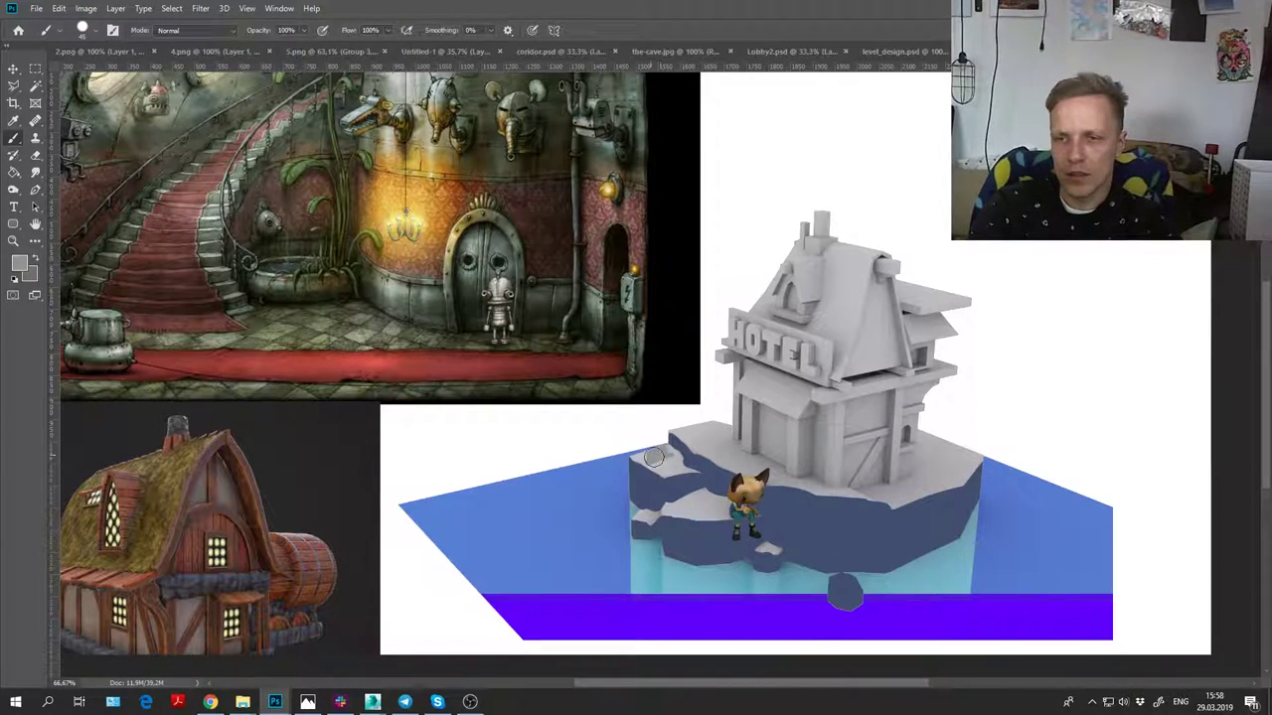
pyautogui.keyDown('alt'); pyautogui.click(415, 181); pyautogui.keyUp('alt')
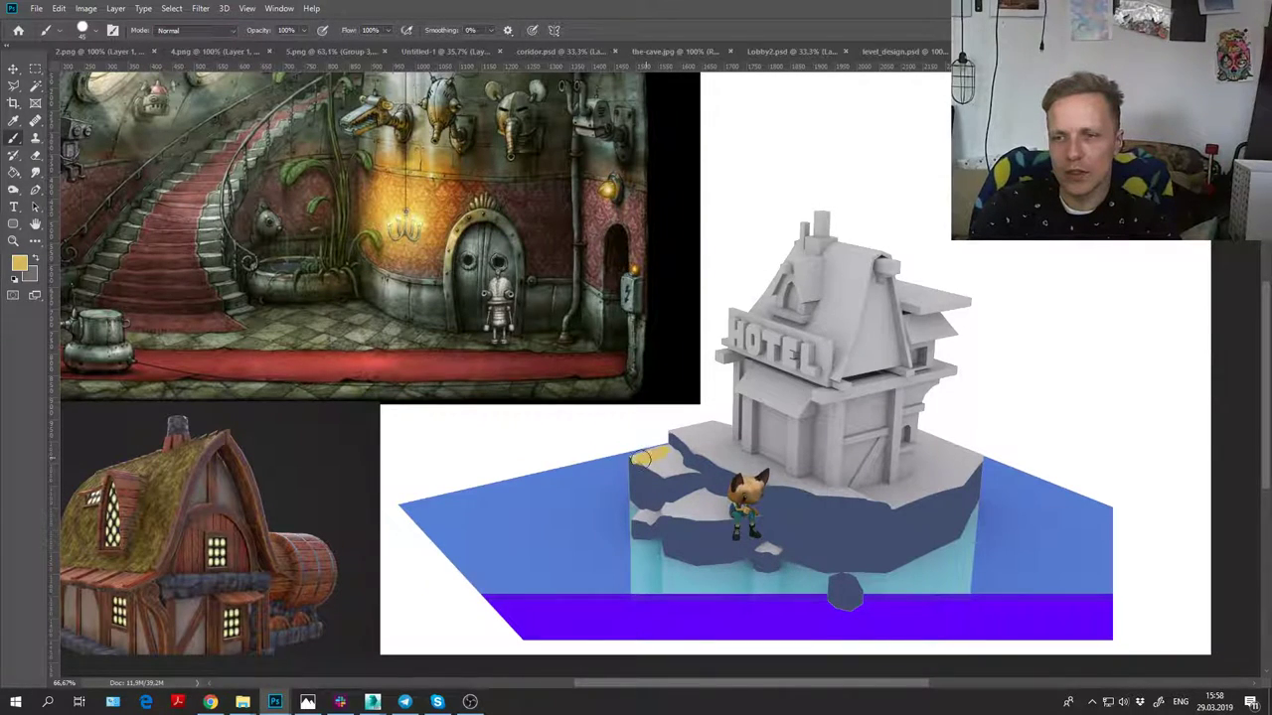
pyautogui.moveTo(641, 458)
pyautogui.mouseDown()
pyautogui.moveTo(694, 471)
pyautogui.moveTo(676, 456)
pyautogui.moveTo(689, 434)
pyautogui.moveTo(674, 434)
pyautogui.moveTo(739, 426)
pyautogui.moveTo(718, 466)
pyautogui.moveTo(774, 460)
pyautogui.moveTo(777, 483)
pyautogui.moveTo(801, 474)
pyautogui.moveTo(864, 499)
pyautogui.mouseUp()
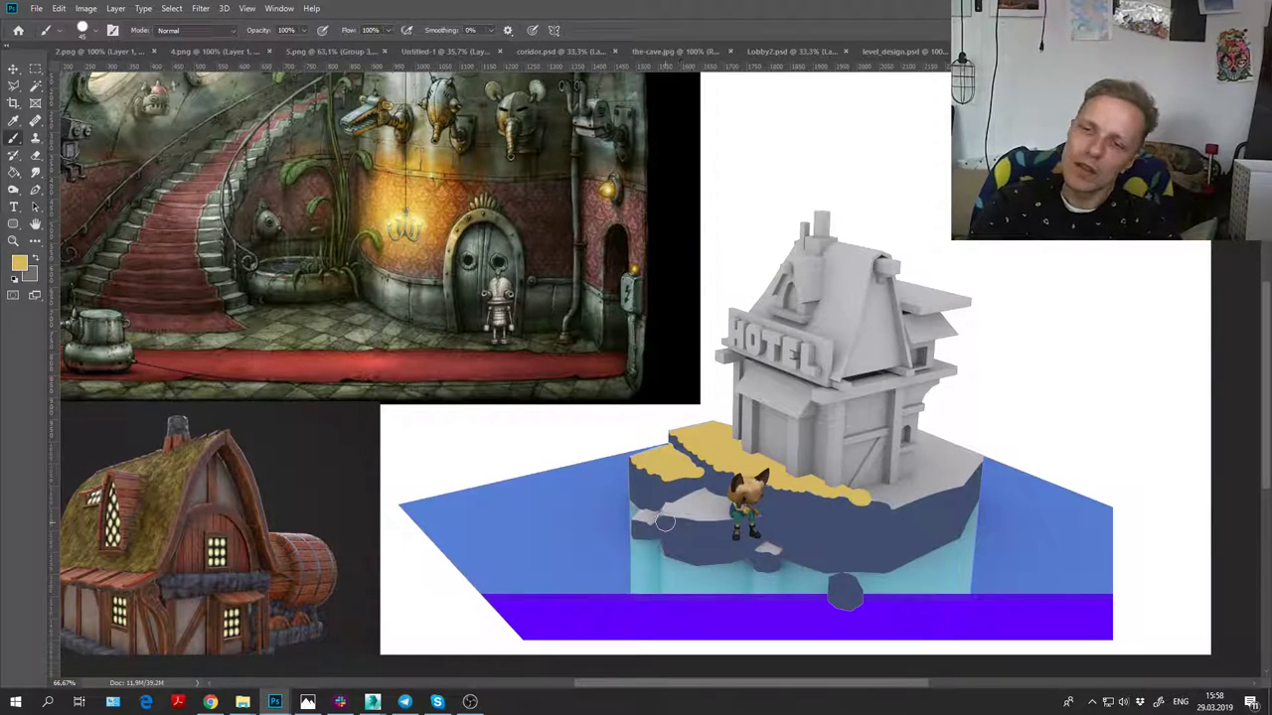
pyautogui.moveTo(699, 494)
pyautogui.mouseDown()
pyautogui.moveTo(703, 490)
pyautogui.moveTo(690, 515)
pyautogui.moveTo(704, 504)
pyautogui.moveTo(722, 509)
pyautogui.moveTo(717, 521)
pyautogui.moveTo(749, 512)
pyautogui.moveTo(658, 518)
pyautogui.mouseUp()
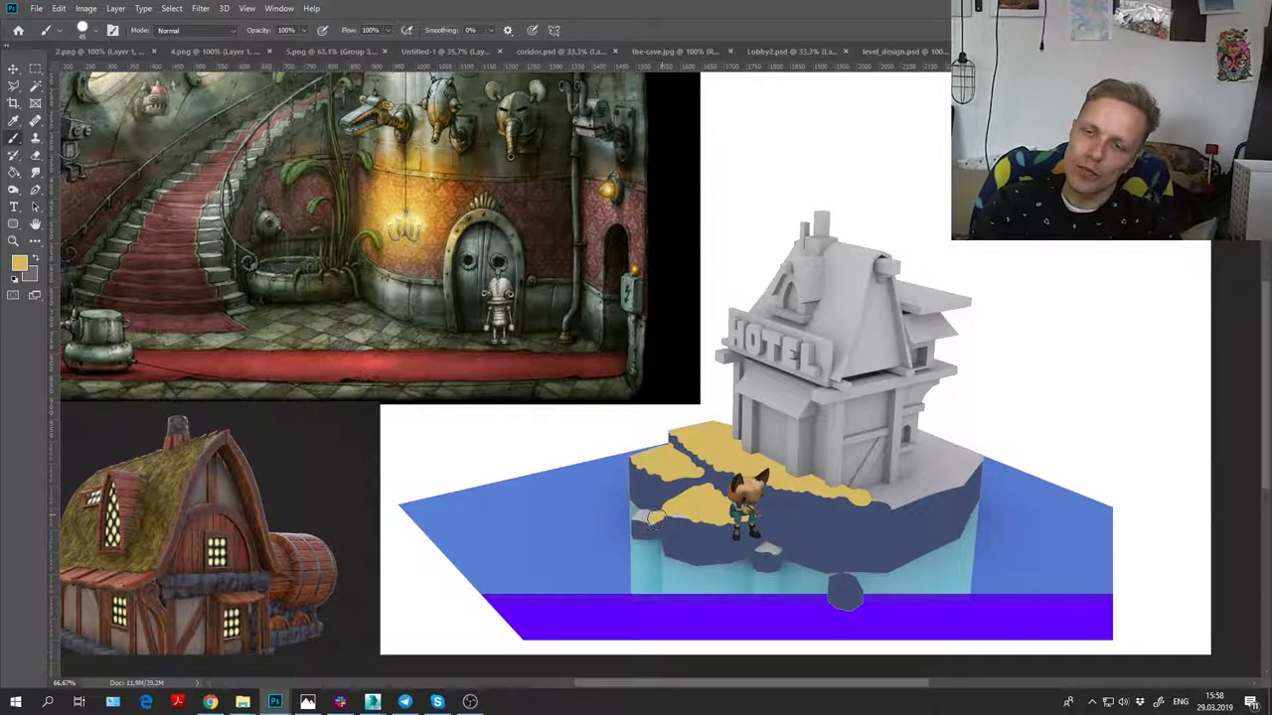
pyautogui.moveTo(765, 551); pyautogui.dragTo(776, 549)
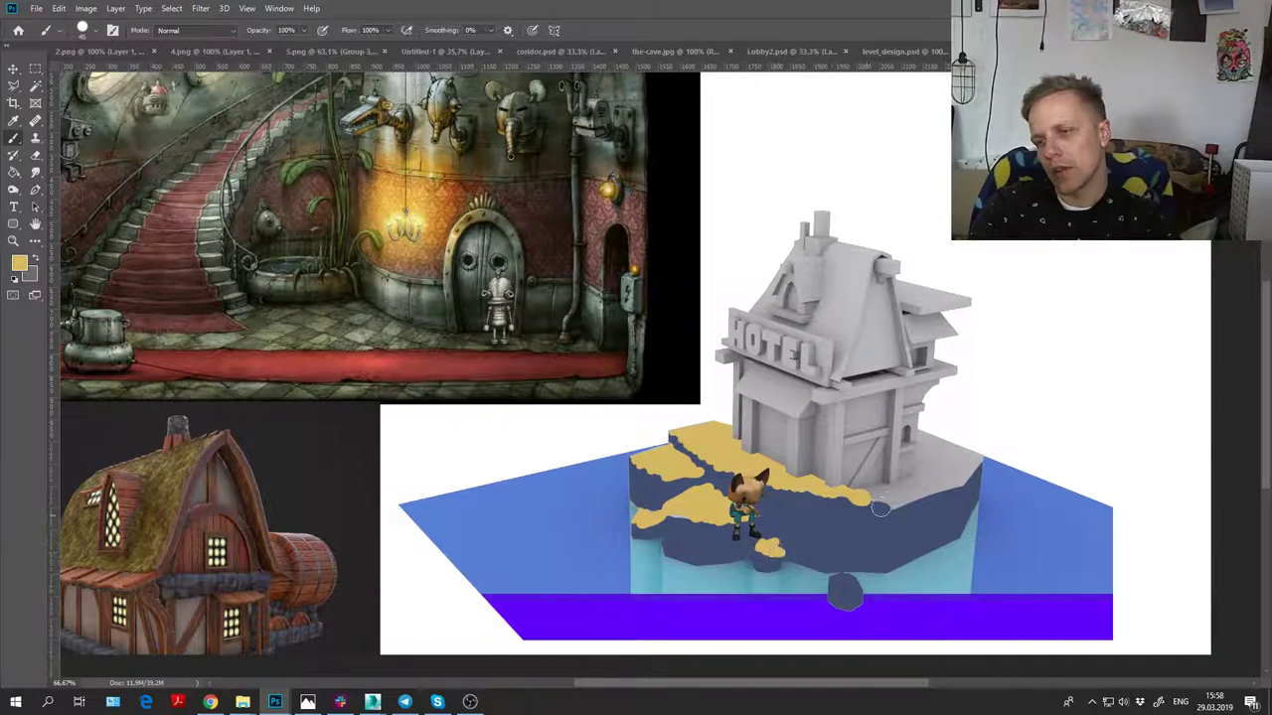
pyautogui.moveTo(857, 494)
pyautogui.mouseDown()
pyautogui.moveTo(897, 507)
pyautogui.moveTo(893, 494)
pyautogui.moveTo(916, 502)
pyautogui.moveTo(971, 470)
pyautogui.moveTo(950, 455)
pyautogui.moveTo(897, 493)
pyautogui.moveTo(936, 437)
pyautogui.moveTo(960, 449)
pyautogui.moveTo(957, 467)
pyautogui.moveTo(909, 478)
pyautogui.mouseUp()
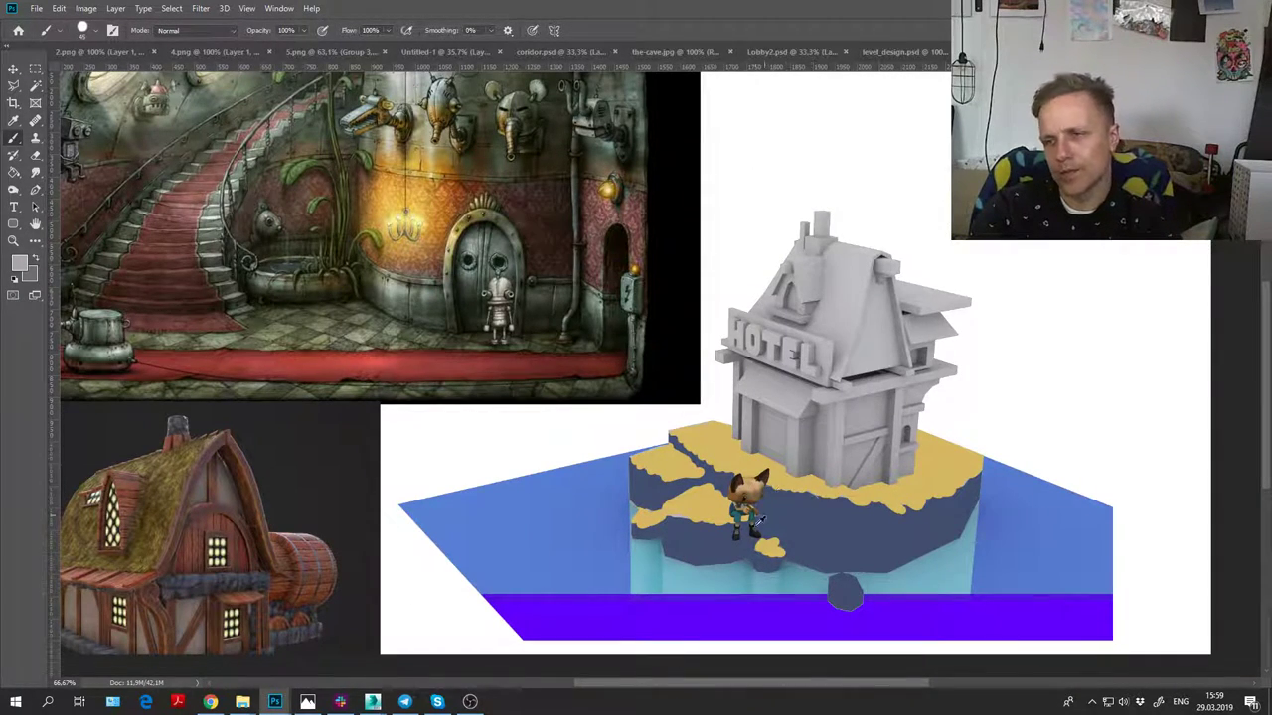
pyautogui.keyDown('alt'); pyautogui.click(707, 509); pyautogui.keyUp('alt')
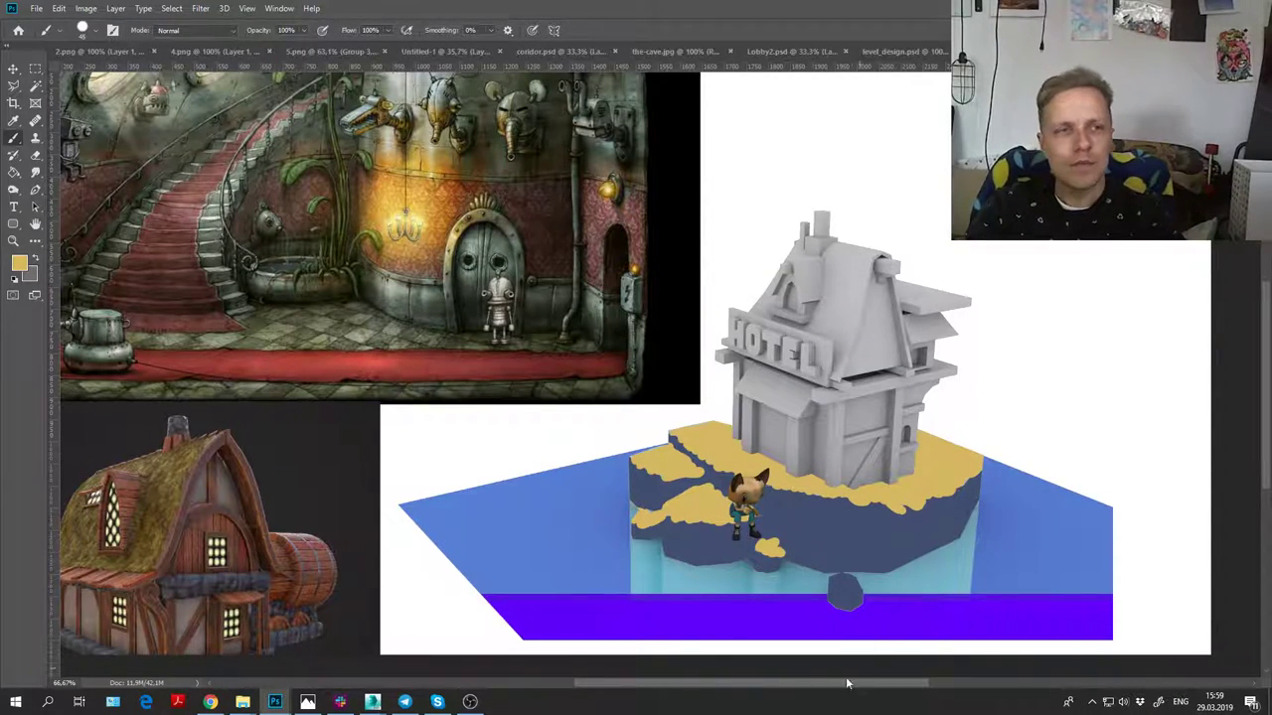
# Step: Select the hotel's blue timber beams and posts in the colour-ID pass with the Magic Wand and show the clay render again
pyautogui.hotkey('ctrl', '+')
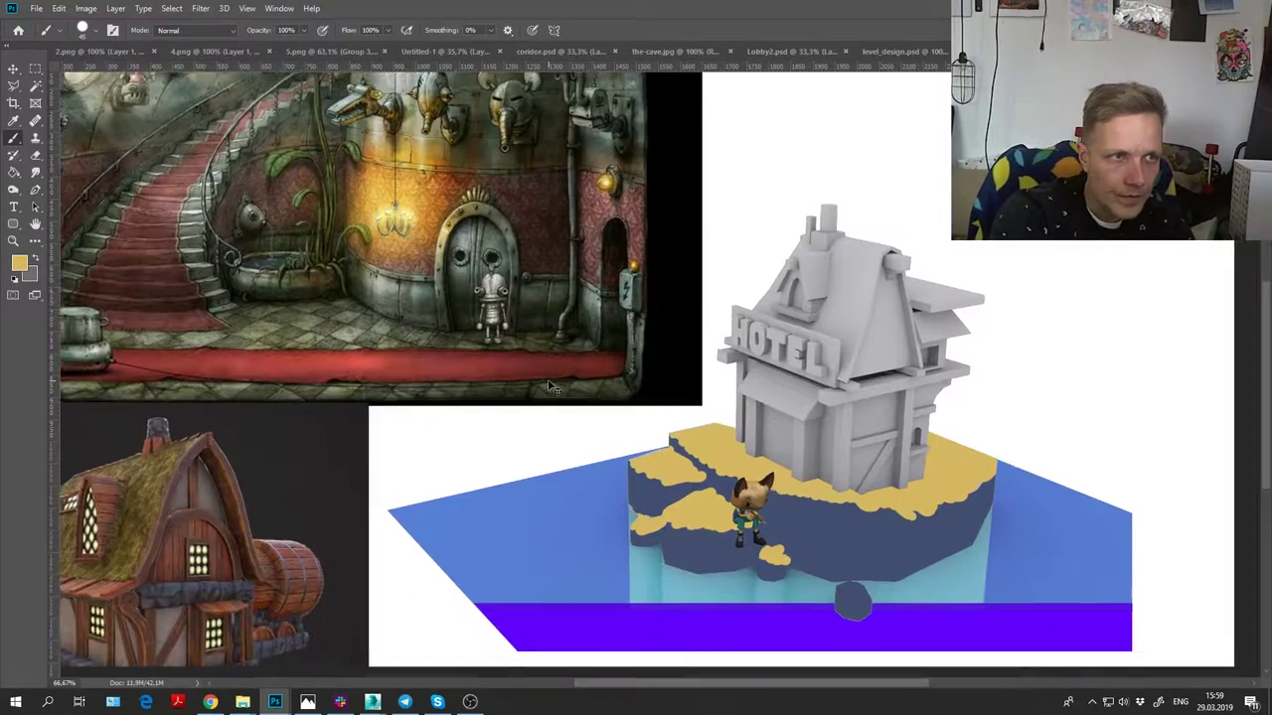
pyautogui.moveTo(955, 497)
pyautogui.mouseDown()
pyautogui.moveTo(835, 403)
pyautogui.moveTo(845, 481)
pyautogui.moveTo(730, 503)
pyautogui.mouseUp()
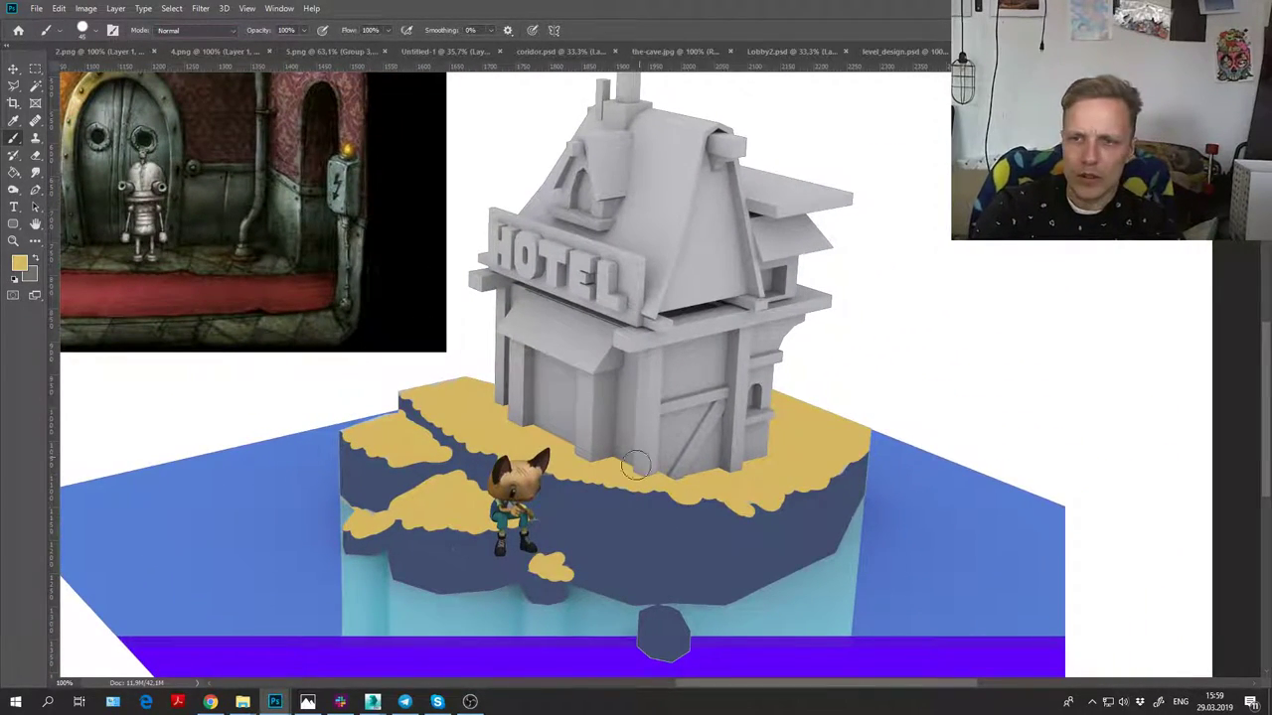
pyautogui.moveTo(393, 438); pyautogui.dragTo(401, 454)
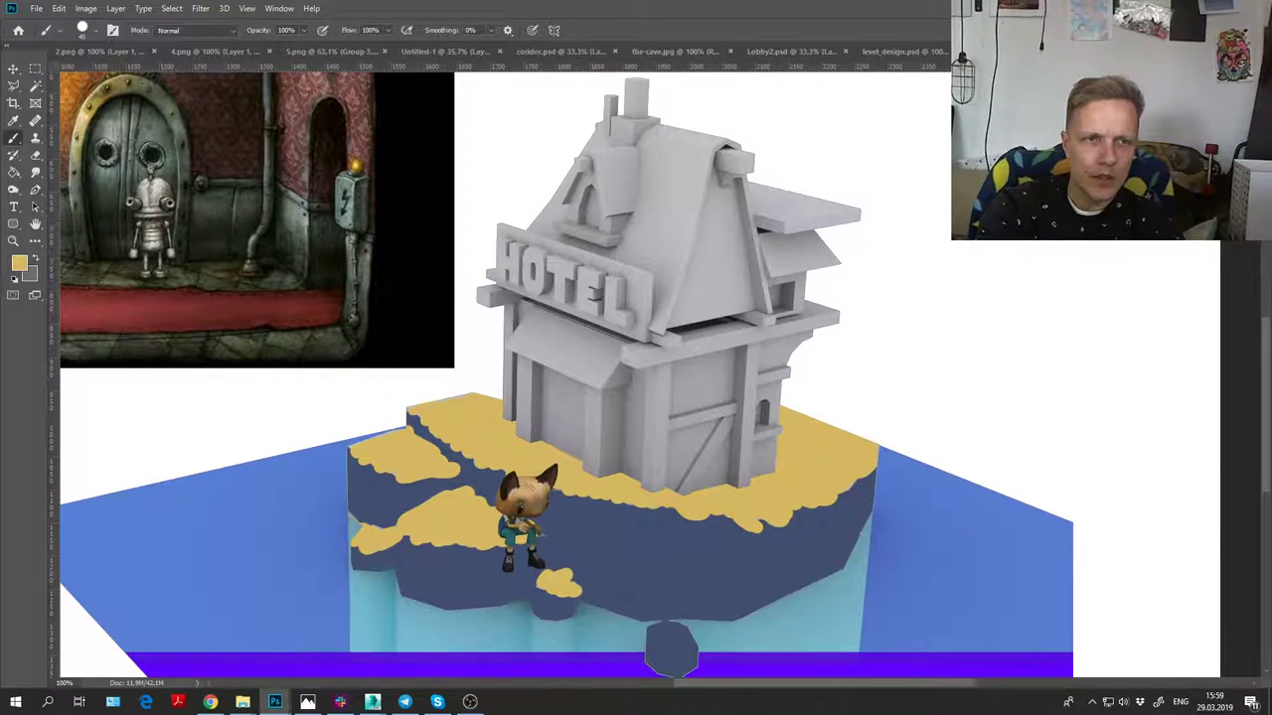
pyautogui.press('w')
pyautogui.click(577, 369)
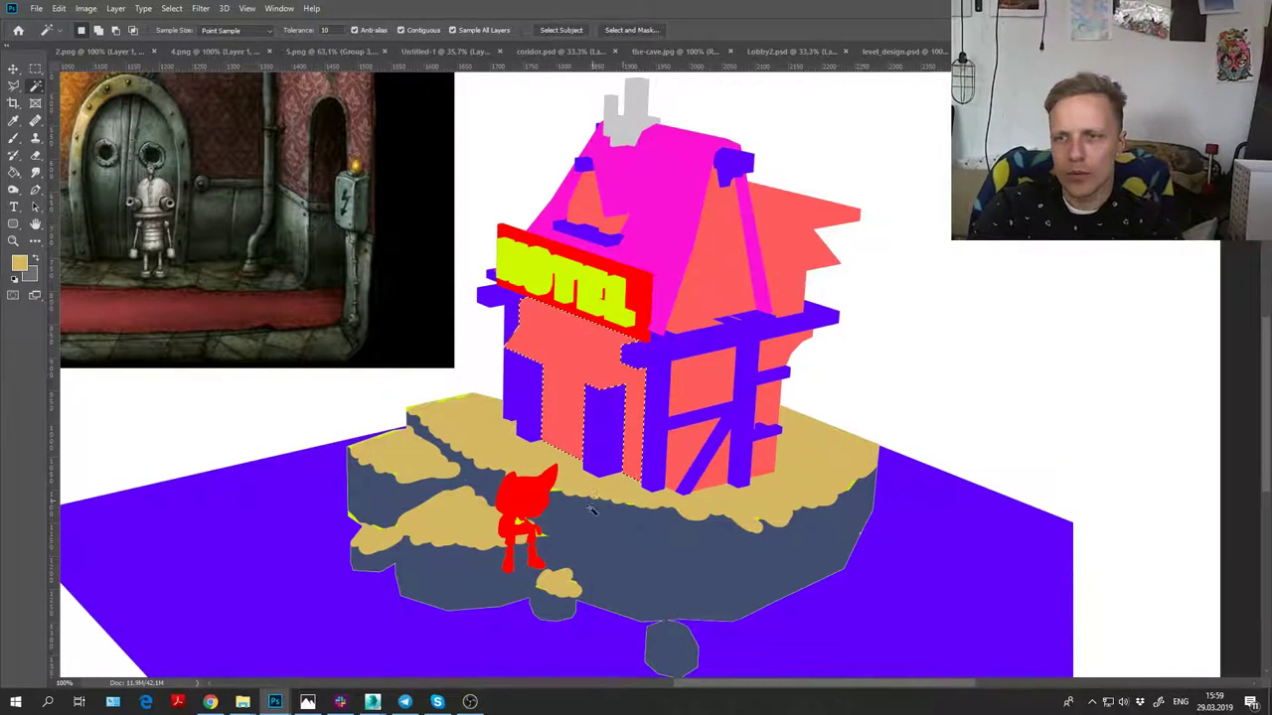
pyautogui.click(655, 407)
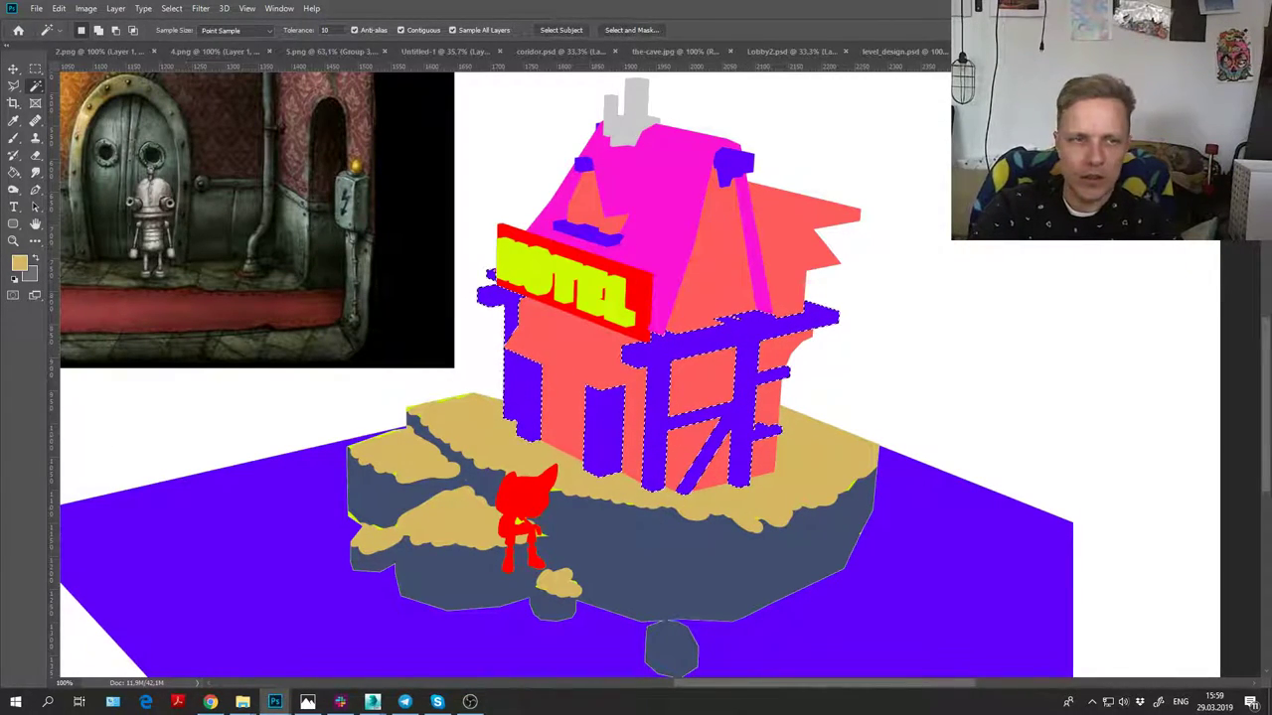
pyautogui.hotkey('ctrl', ',')
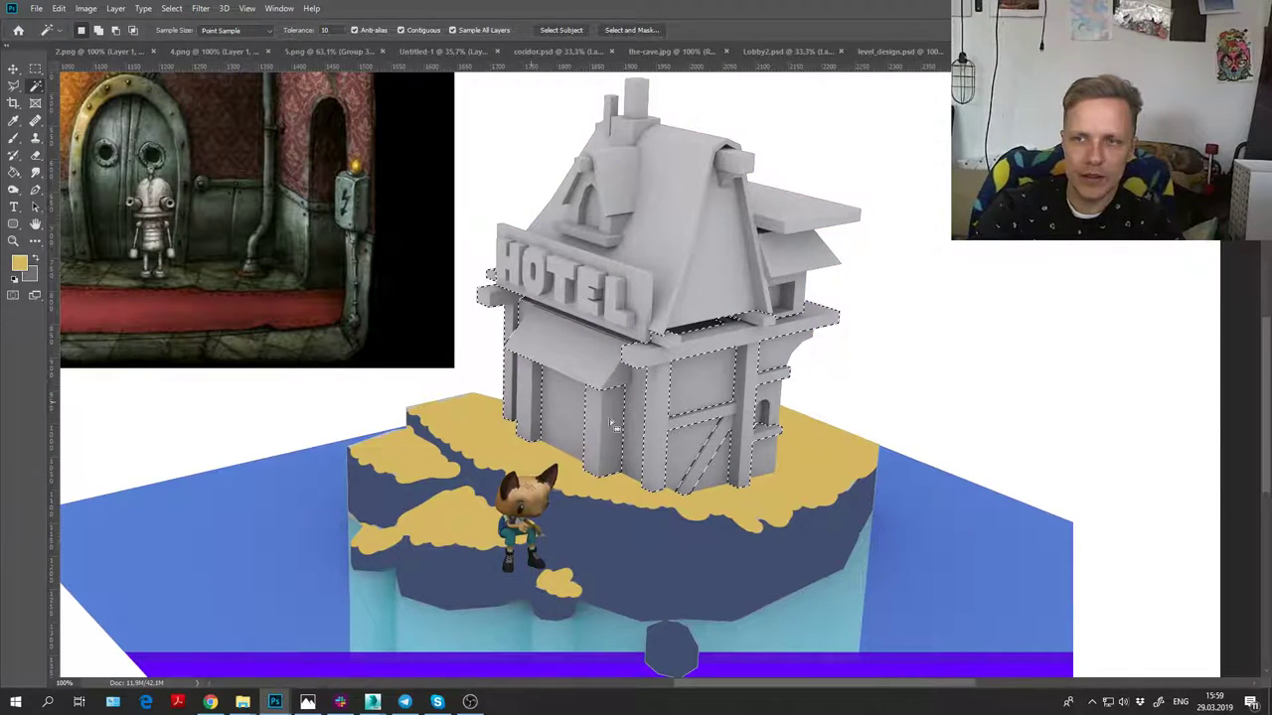
# Step: Sample a pale beige from the robot in the reference image and paint the selected beams and posts, clearing the selection when done
pyautogui.press('b')
pyautogui.keyDown('alt'); pyautogui.click(171, 220); pyautogui.keyUp('alt')
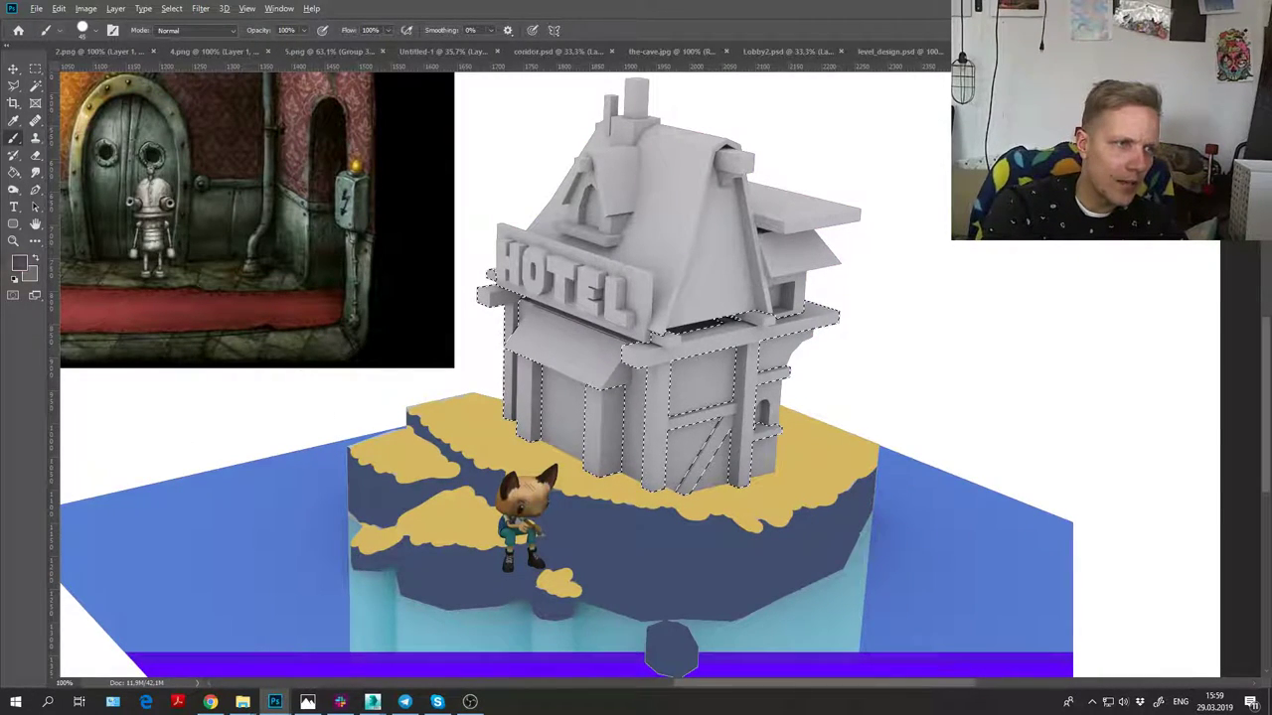
pyautogui.keyDown('alt'); pyautogui.click(151, 193); pyautogui.keyUp('alt')
pyautogui.moveTo(516, 374)
pyautogui.mouseDown()
pyautogui.moveTo(534, 429)
pyautogui.moveTo(518, 288)
pyautogui.moveTo(508, 318)
pyautogui.moveTo(461, 322)
pyautogui.moveTo(533, 326)
pyautogui.mouseUp()
pyautogui.moveTo(601, 390); pyautogui.dragTo(604, 473)
pyautogui.moveTo(676, 336); pyautogui.dragTo(658, 483)
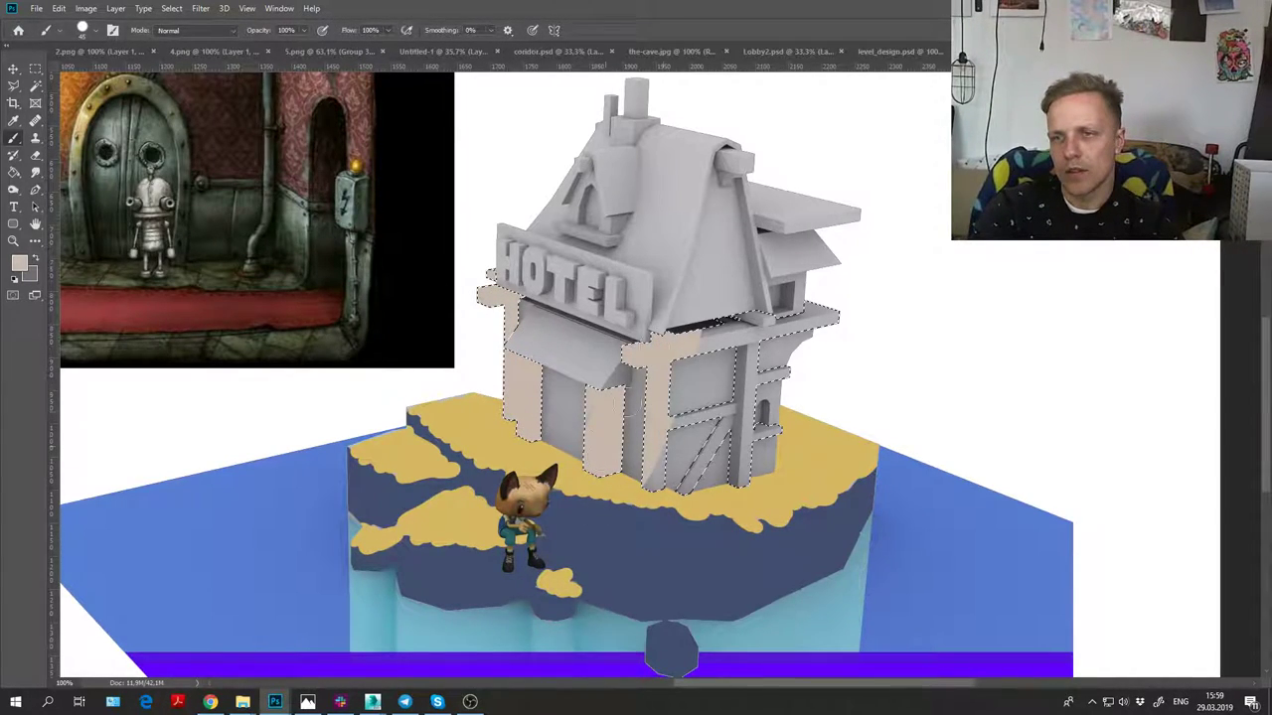
pyautogui.moveTo(685, 437)
pyautogui.mouseDown()
pyautogui.moveTo(663, 472)
pyautogui.moveTo(763, 455)
pyautogui.mouseUp()
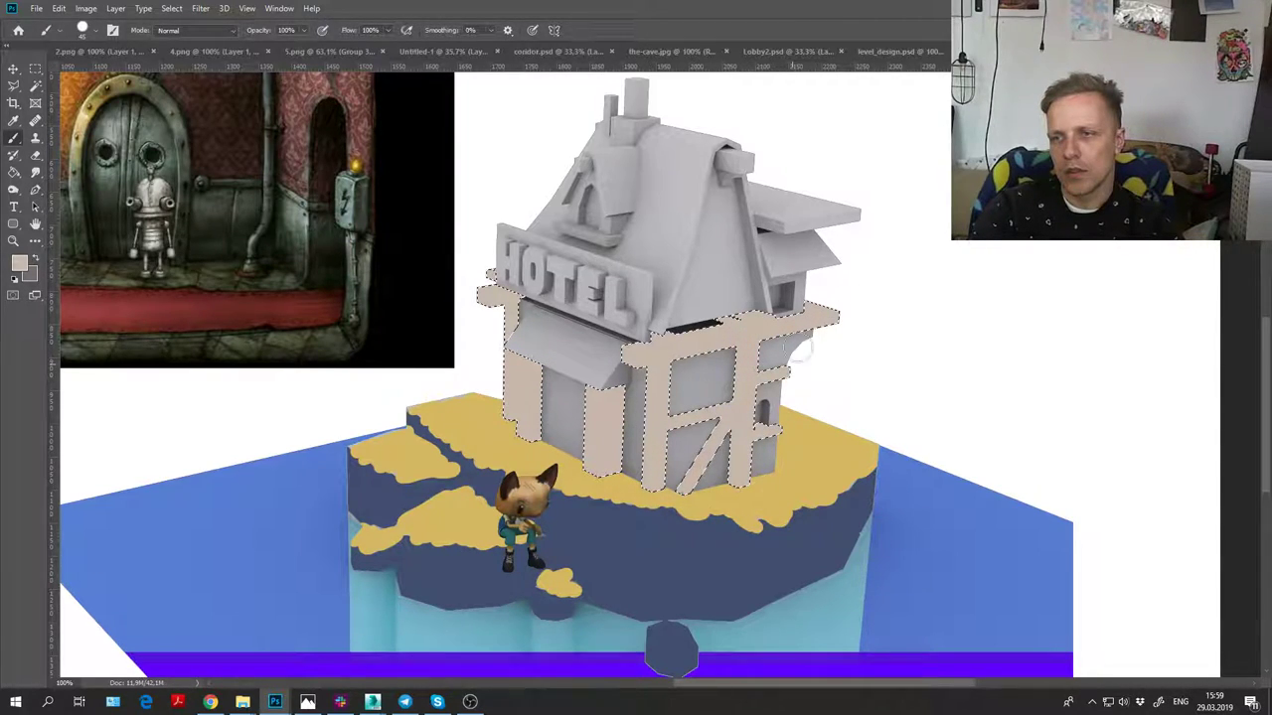
pyautogui.hotkey('ctrl', 'd')
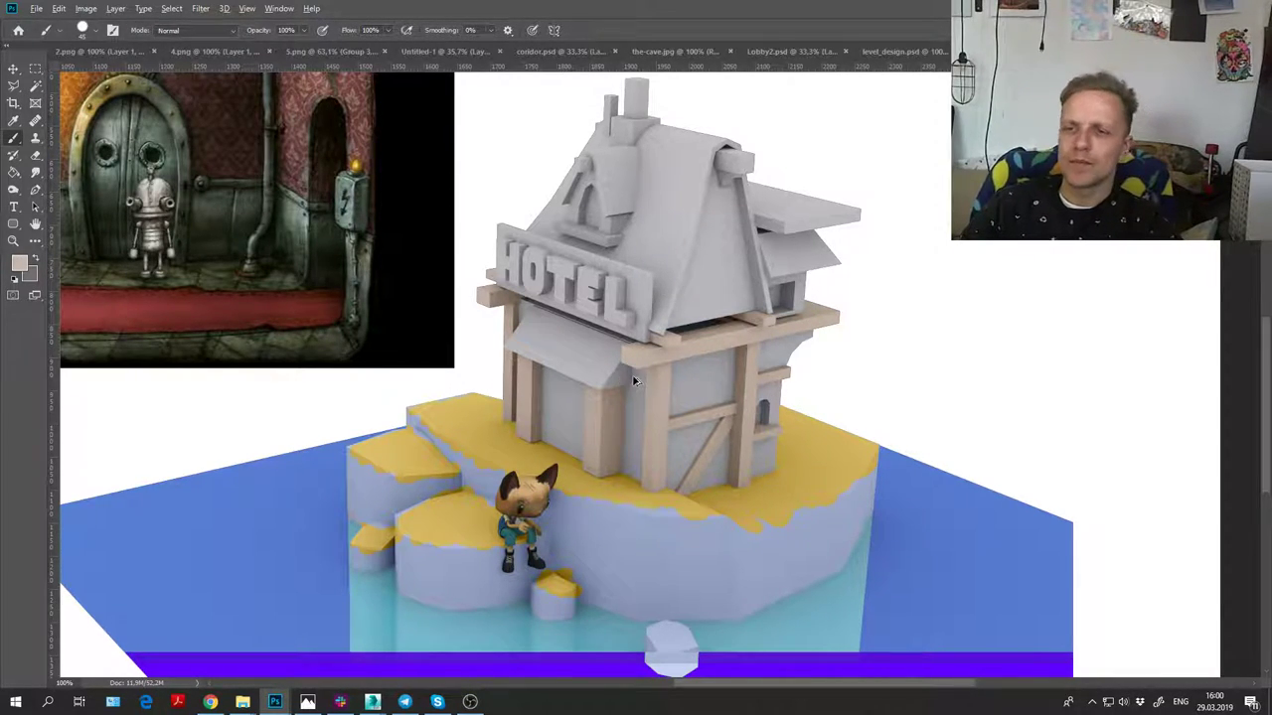
# Step: Select the magenta main roof in the colour-ID pass with the Magic Wand and add the front awning with the Polygonal Lasso
pyautogui.scroll(-4, 634, 379)
pyautogui.scroll(2, 955, 451)
pyautogui.scroll(3, 954, 452)
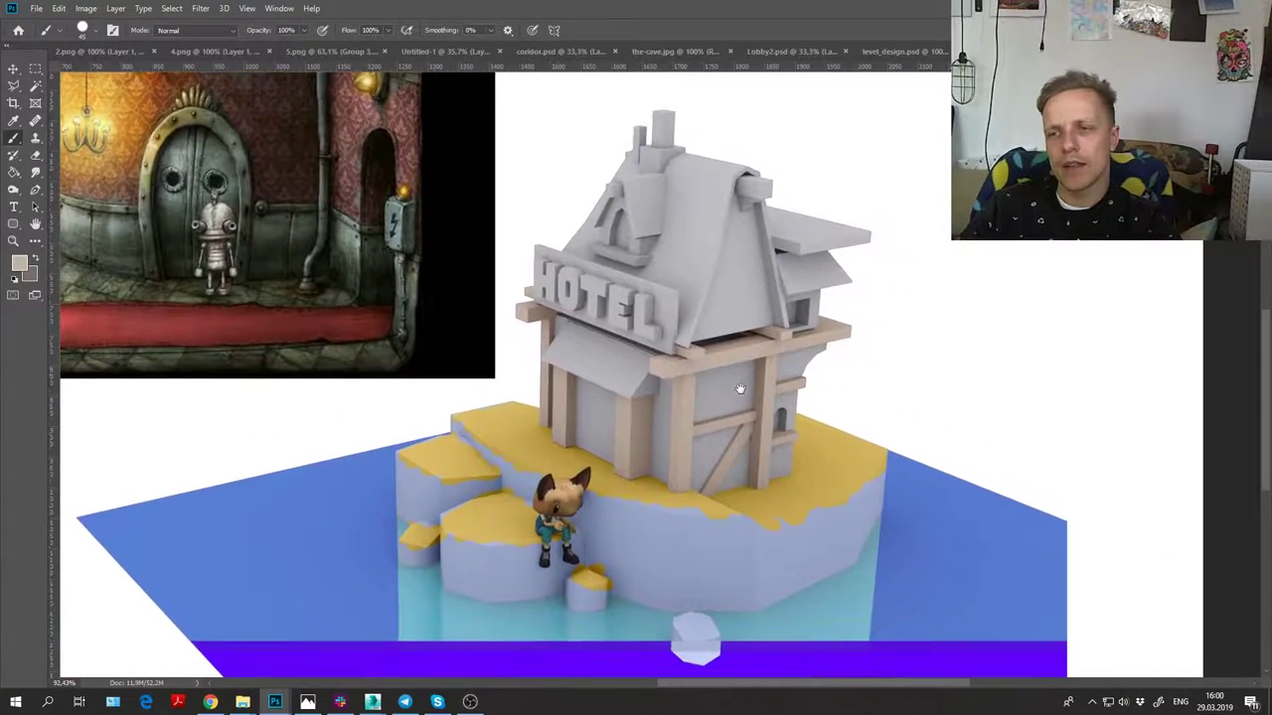
pyautogui.moveTo(739, 388); pyautogui.dragTo(732, 404)
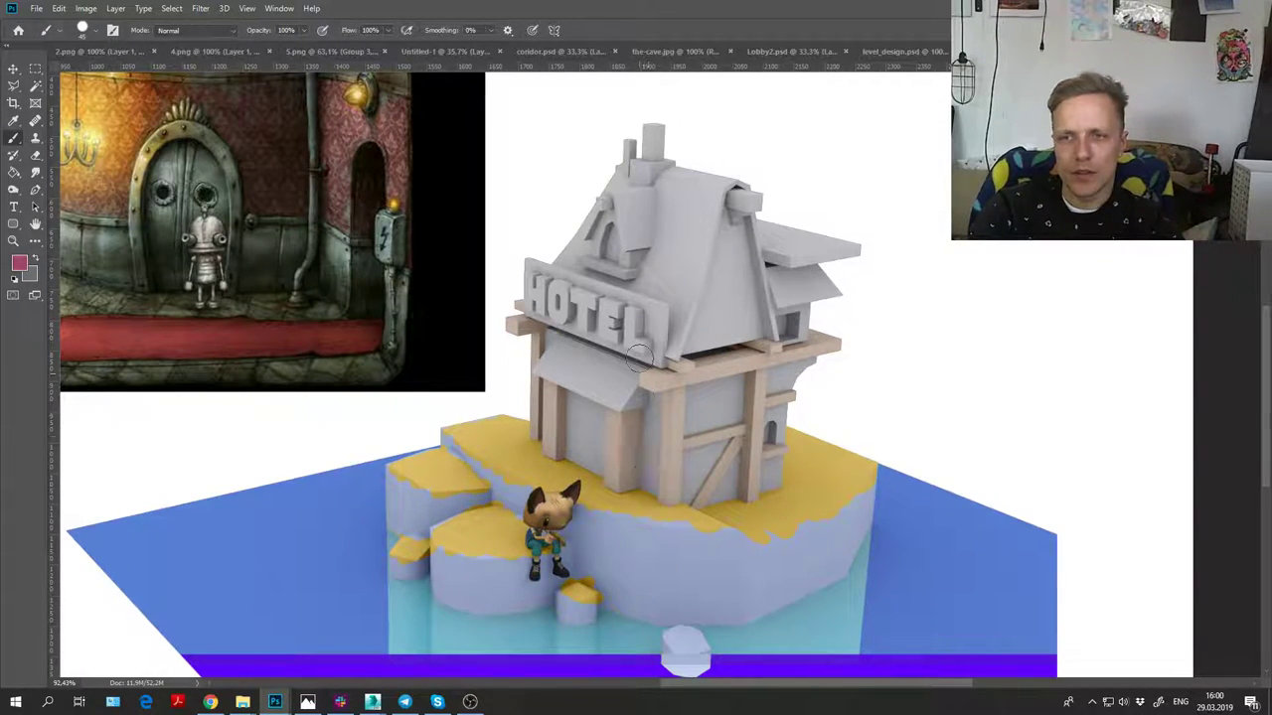
pyautogui.press('v')
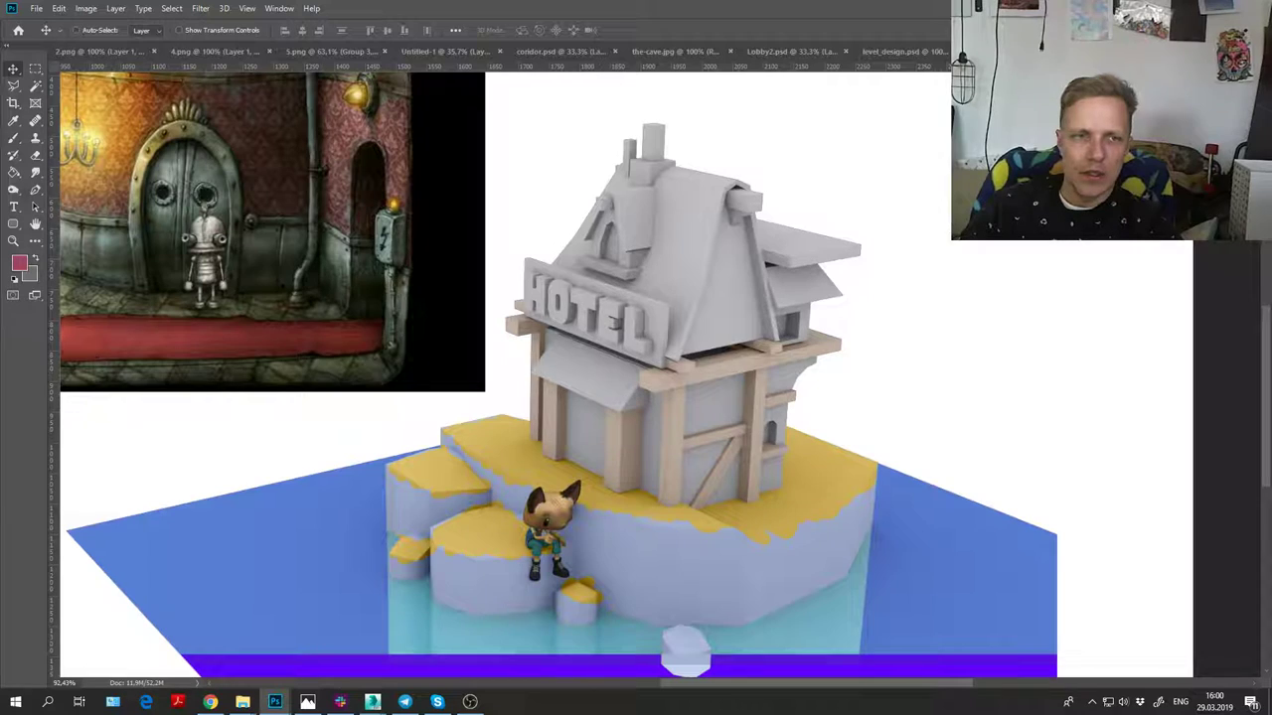
pyautogui.hotkey('ctrl', ',')
pyautogui.press('w')
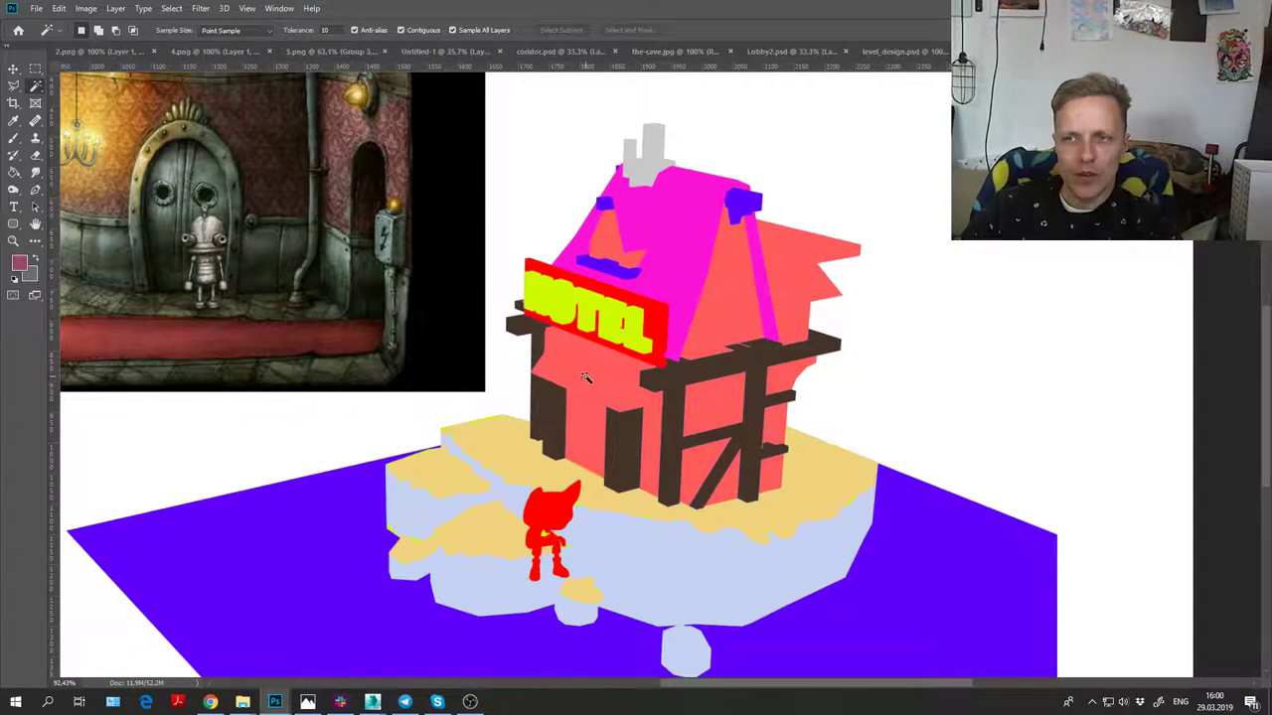
pyautogui.click(681, 263)
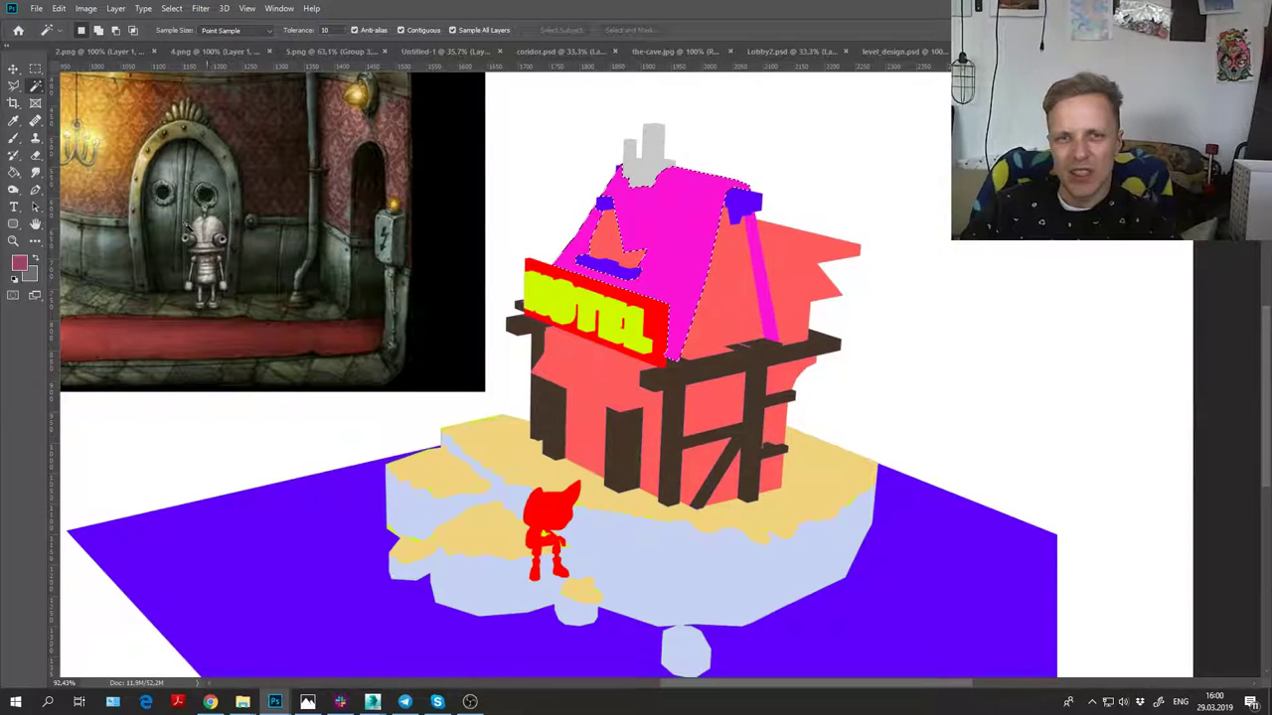
pyautogui.hotkey('ctrl', ',')
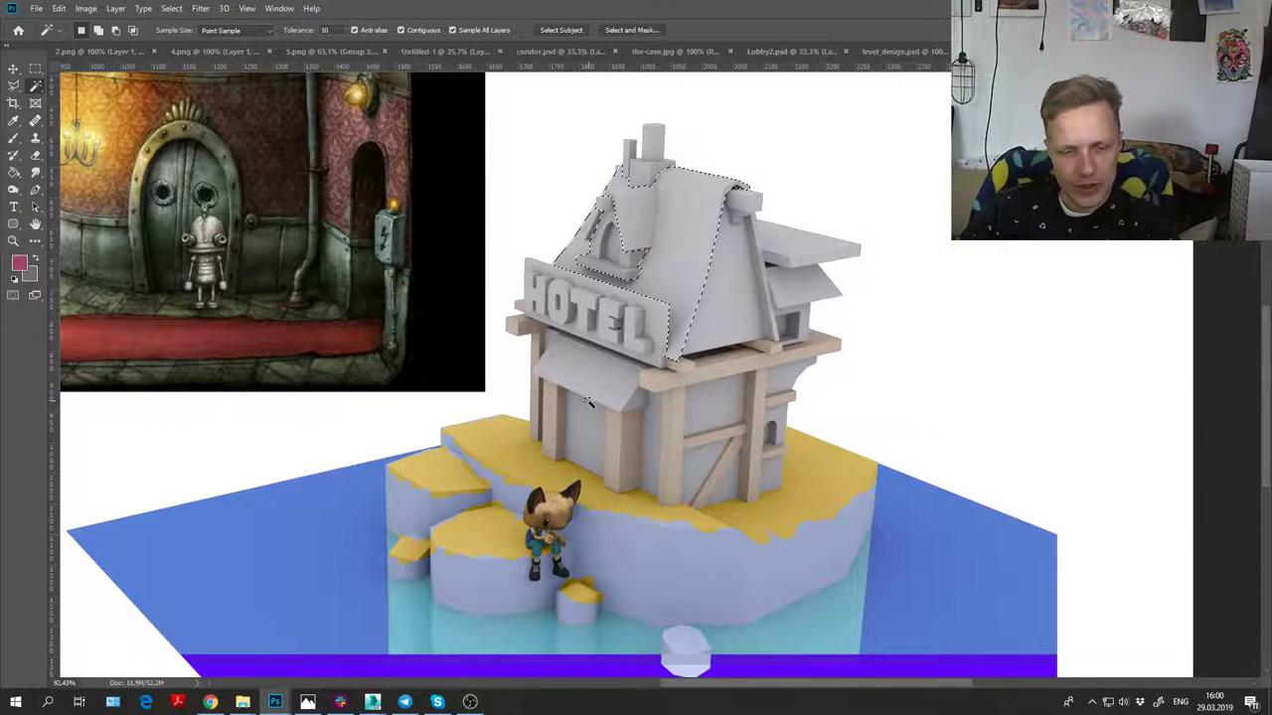
pyautogui.press('l')
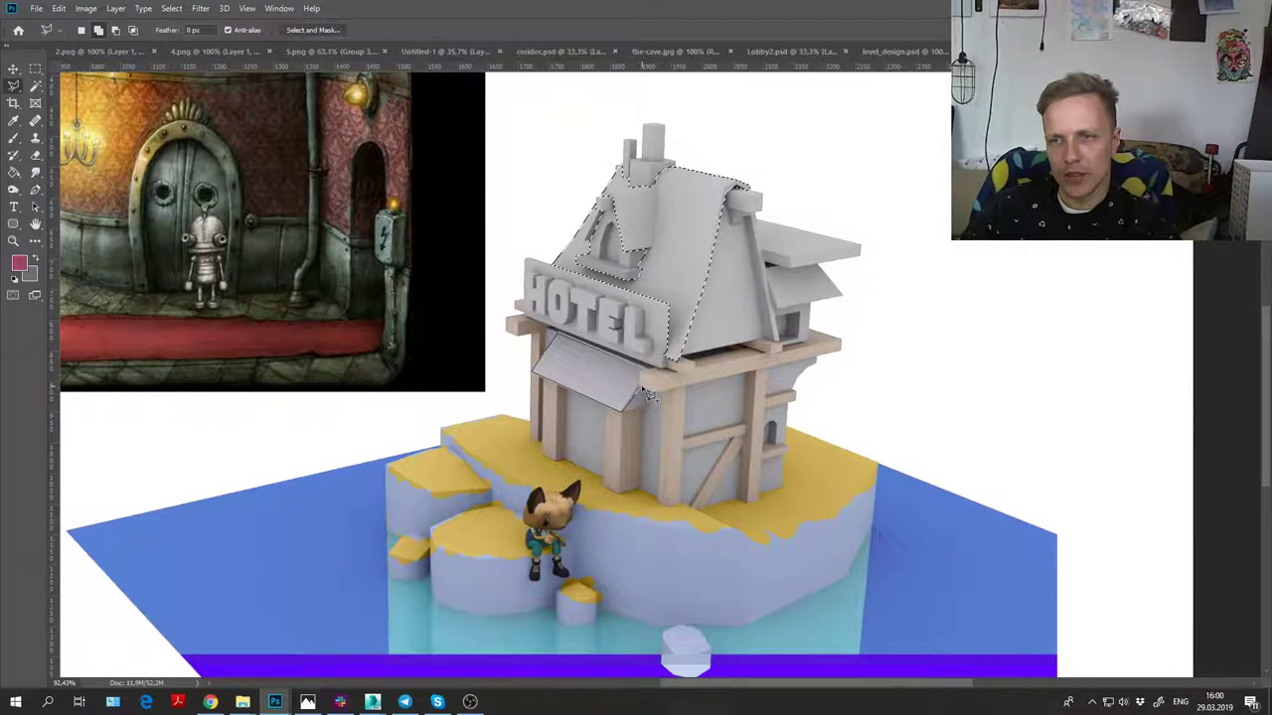
pyautogui.moveTo(652, 377); pyautogui.dragTo(644, 370)
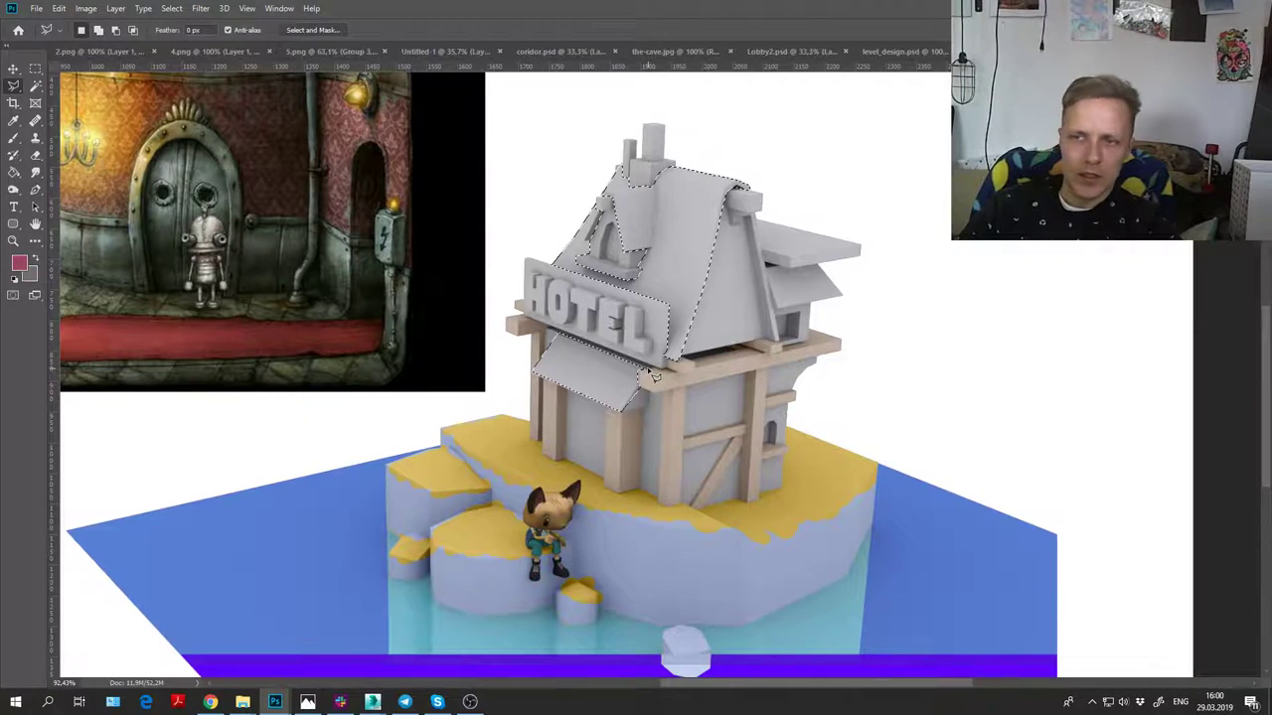
# Step: Paint the selected main roof and front awning flat crimson with the Brush
pyautogui.press('b')
pyautogui.moveTo(534, 371)
pyautogui.mouseDown()
pyautogui.moveTo(588, 362)
pyautogui.moveTo(524, 424)
pyautogui.moveTo(653, 298)
pyautogui.moveTo(623, 456)
pyautogui.moveTo(670, 391)
pyautogui.mouseUp()
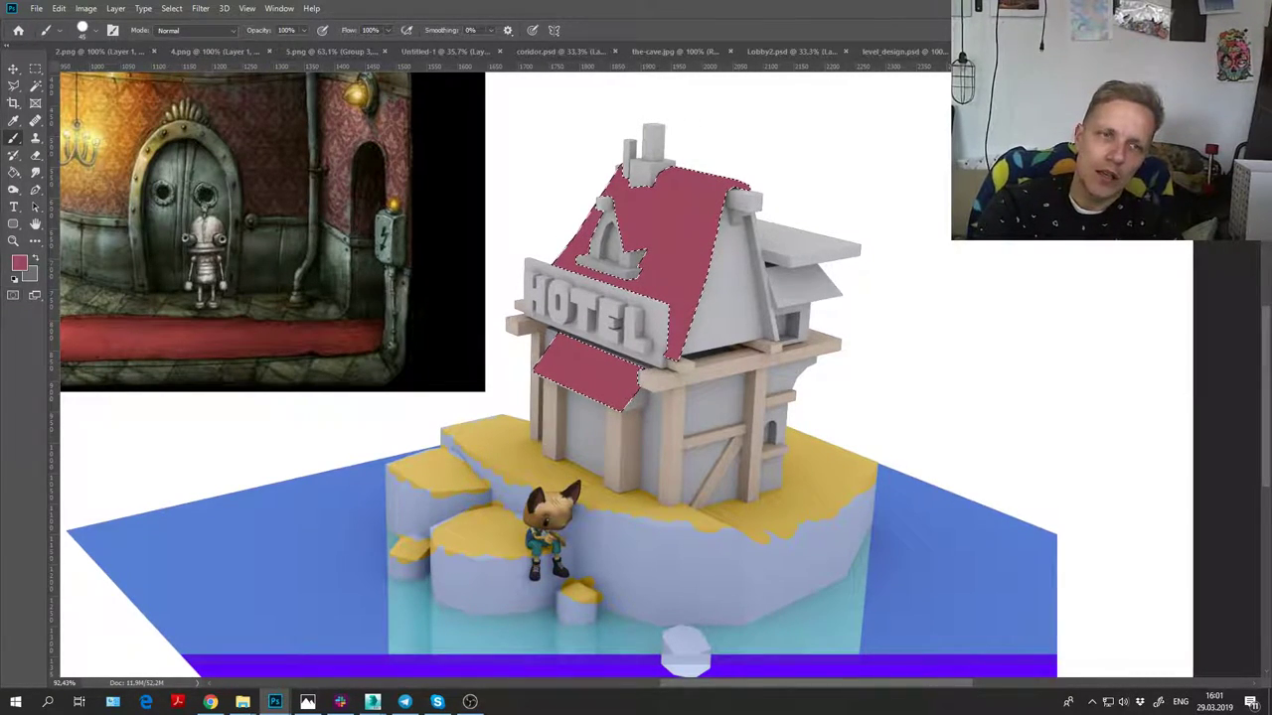
pyautogui.press('Delete')
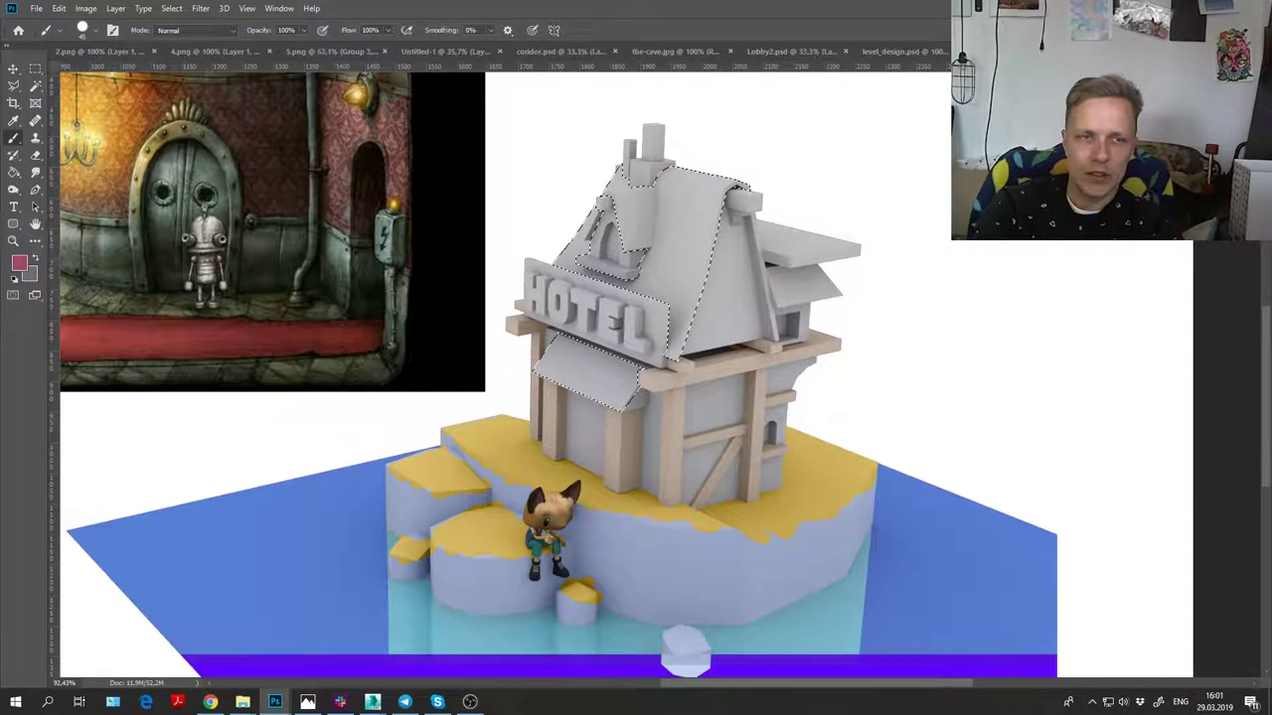
pyautogui.hotkey('ctrl', 'z')
pyautogui.moveTo(521, 404)
pyautogui.mouseDown()
pyautogui.moveTo(601, 183)
pyautogui.moveTo(617, 236)
pyautogui.mouseUp()
pyautogui.moveTo(540, 353)
pyautogui.mouseDown()
pyautogui.moveTo(685, 197)
pyautogui.moveTo(672, 271)
pyautogui.moveTo(698, 256)
pyautogui.moveTo(744, 159)
pyautogui.moveTo(698, 177)
pyautogui.mouseUp()
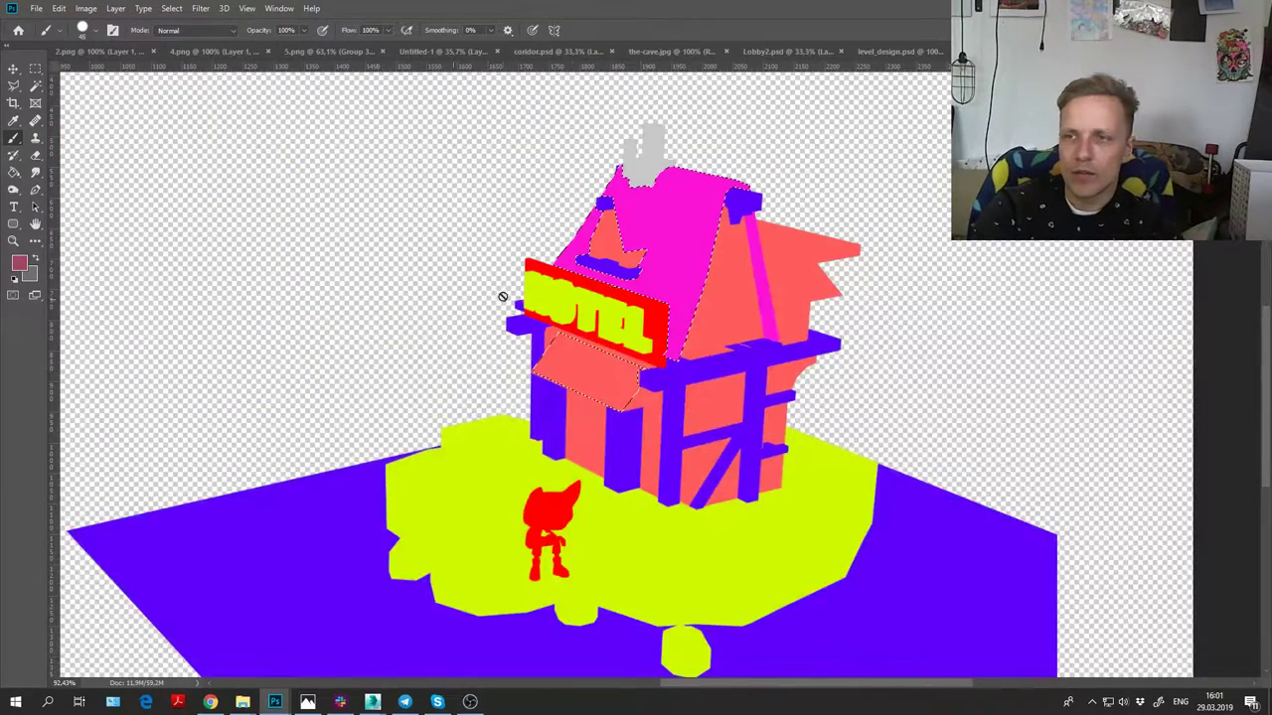
# Step: Select the narrow magenta roof edge beside the gable in the colour-ID pass, paint it crimson, and clear the selection
pyautogui.press('w')
pyautogui.keyDown('shift'); pyautogui.click(768, 318); pyautogui.keyUp('shift')
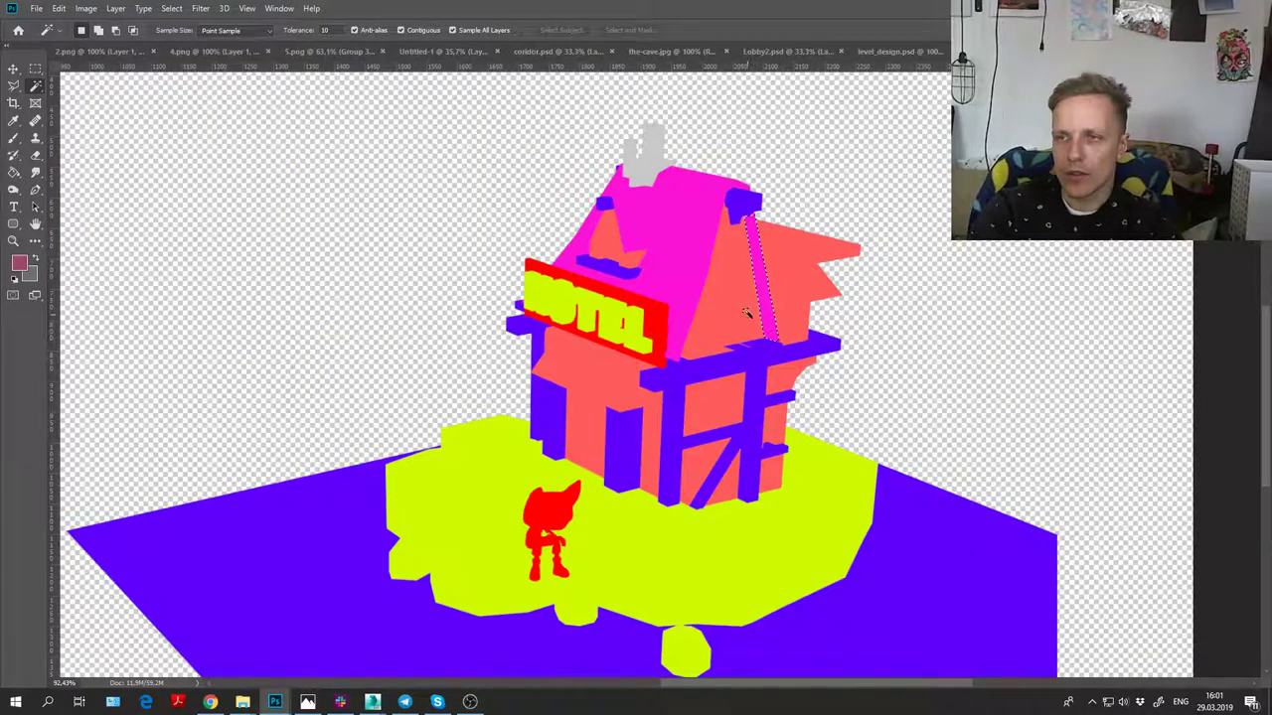
pyautogui.hotkey('ctrl', ',')
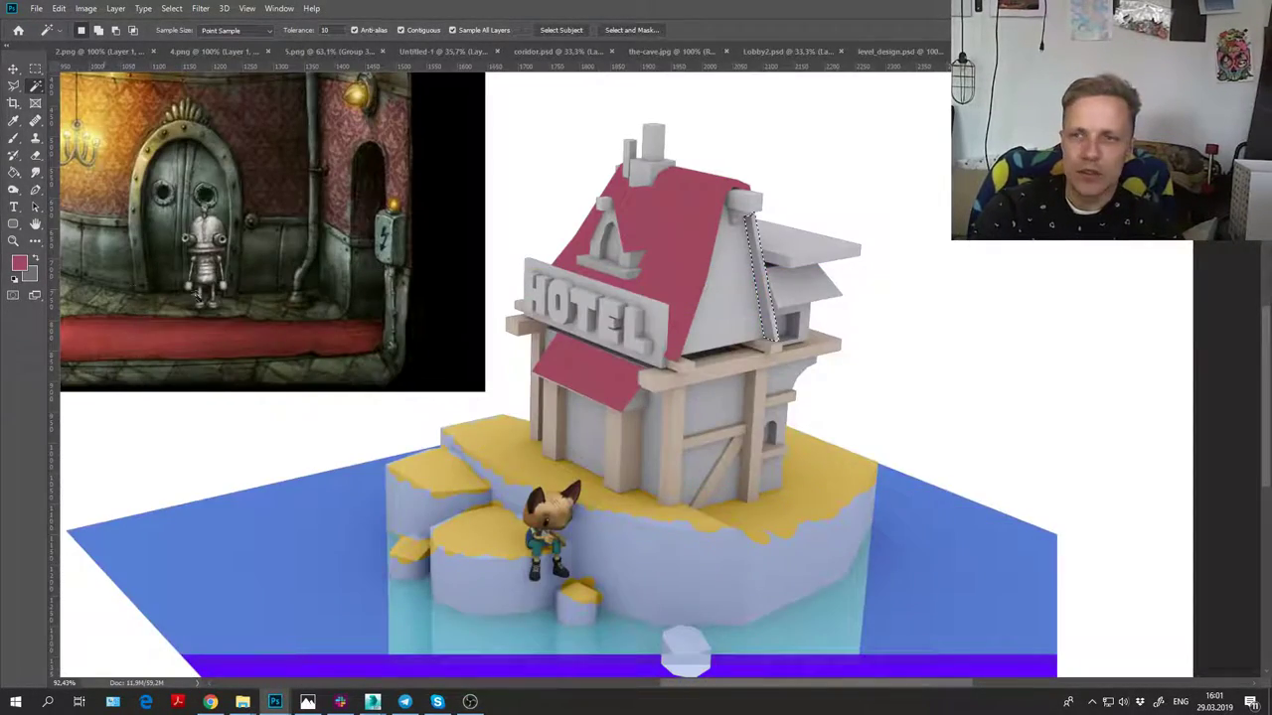
pyautogui.press('b')
pyautogui.moveTo(761, 255); pyautogui.dragTo(753, 284)
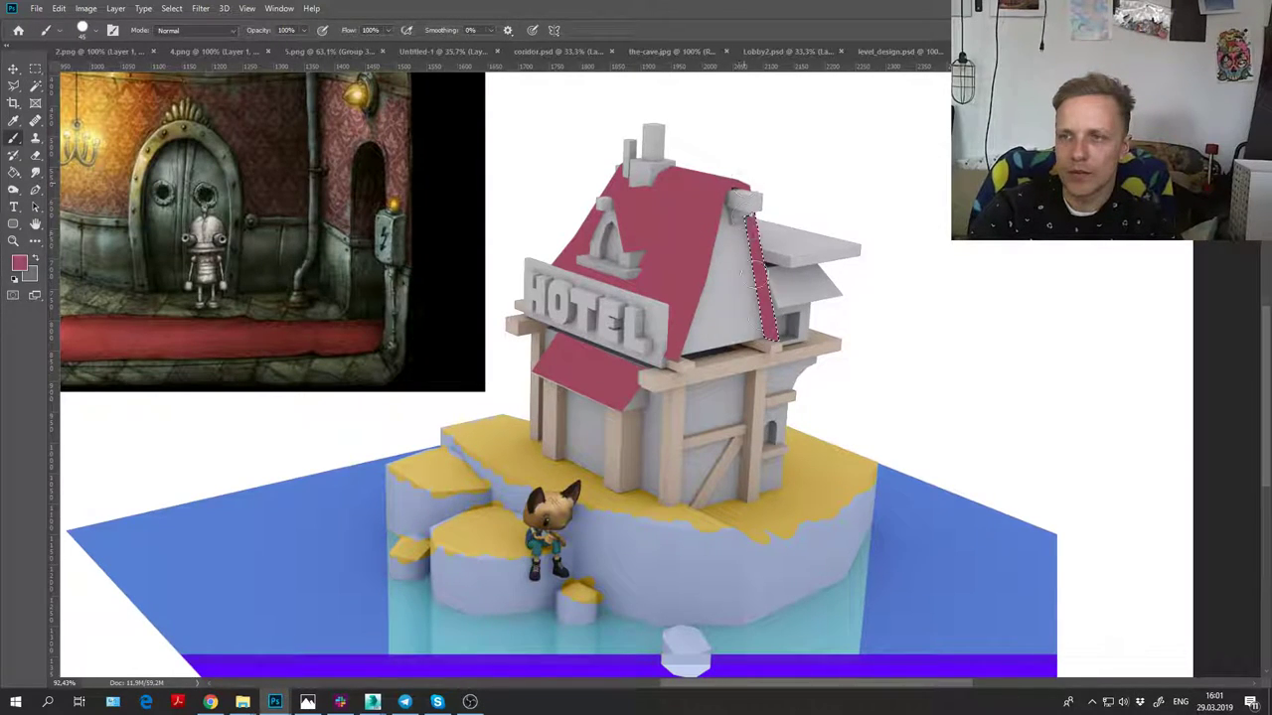
pyautogui.hotkey('ctrl', 'd')
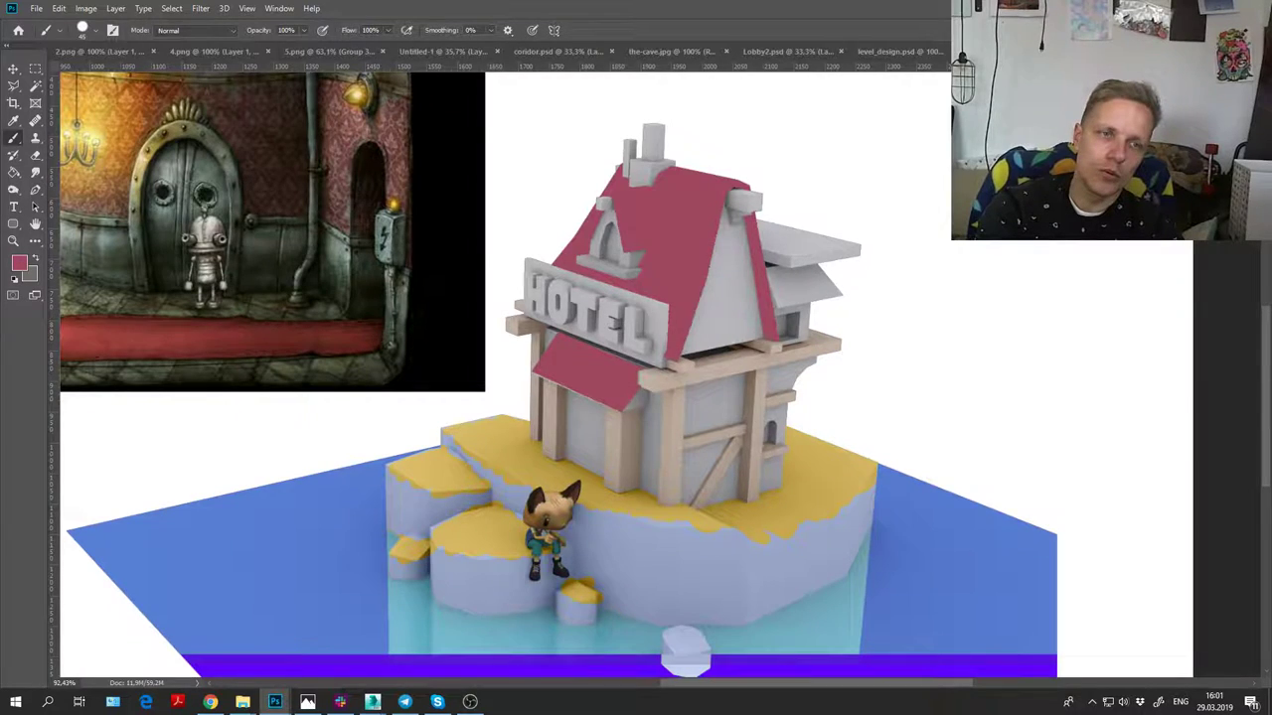
# Step: Try blending the roof and awning paint as a lighter pink and adjusting its hue
pyautogui.hotkey('ctrl', 'z')
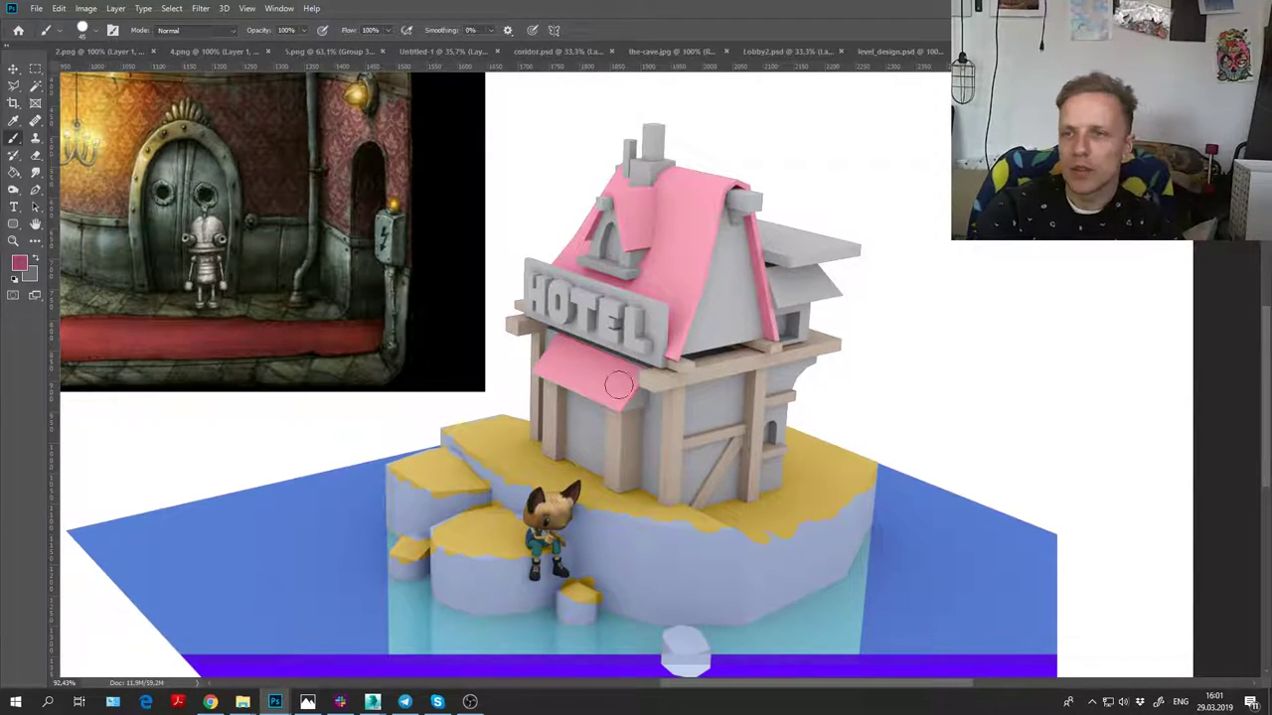
pyautogui.click(86, 8)
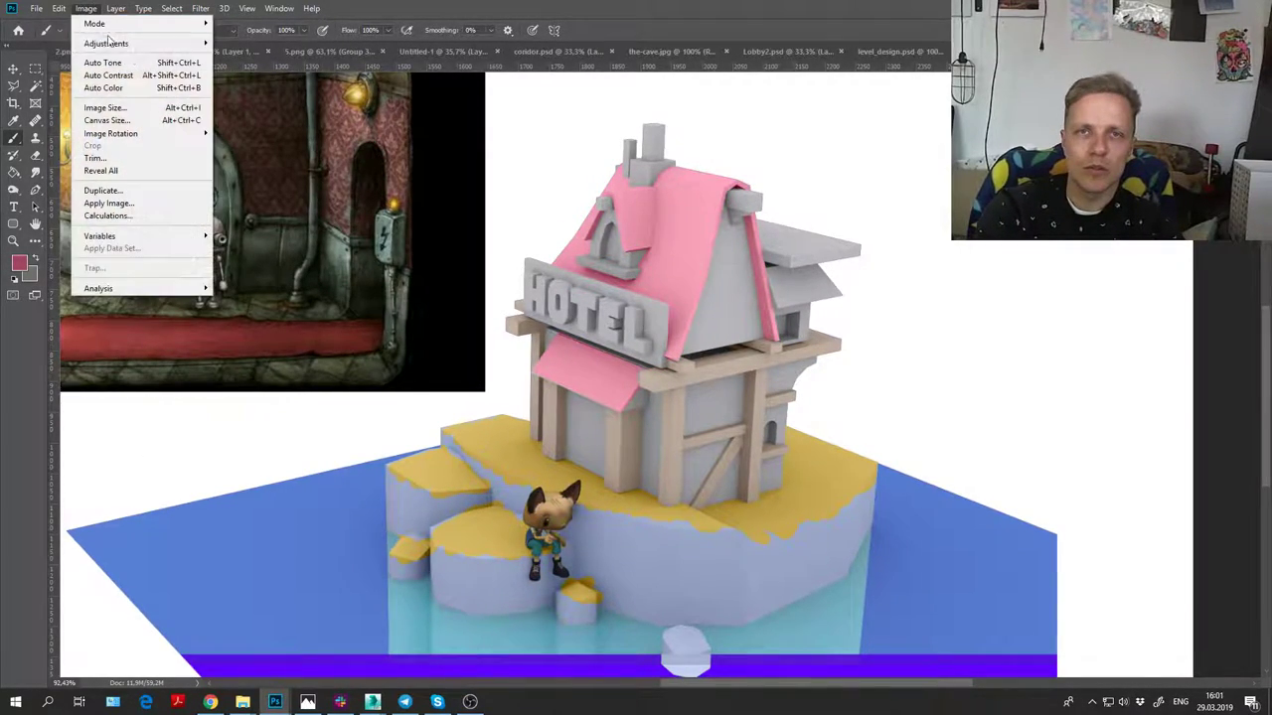
pyautogui.moveTo(110, 40)
pyautogui.click(348, 113)
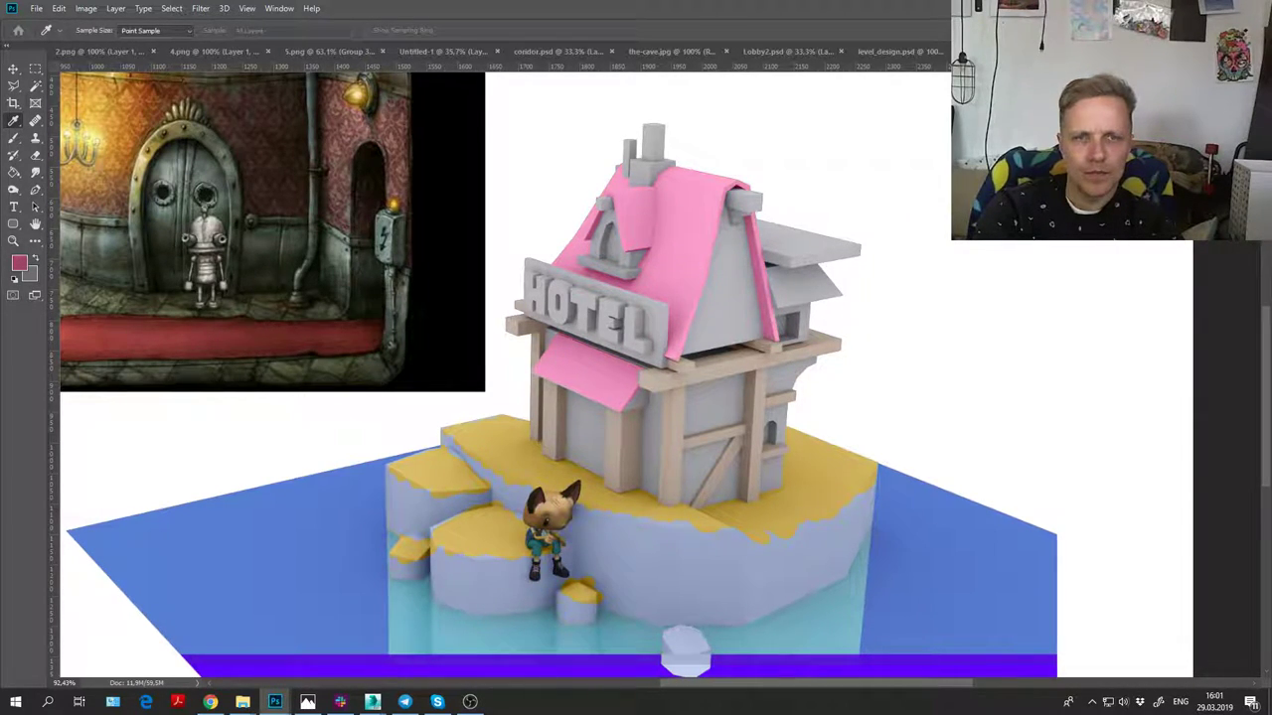
pyautogui.press('b')
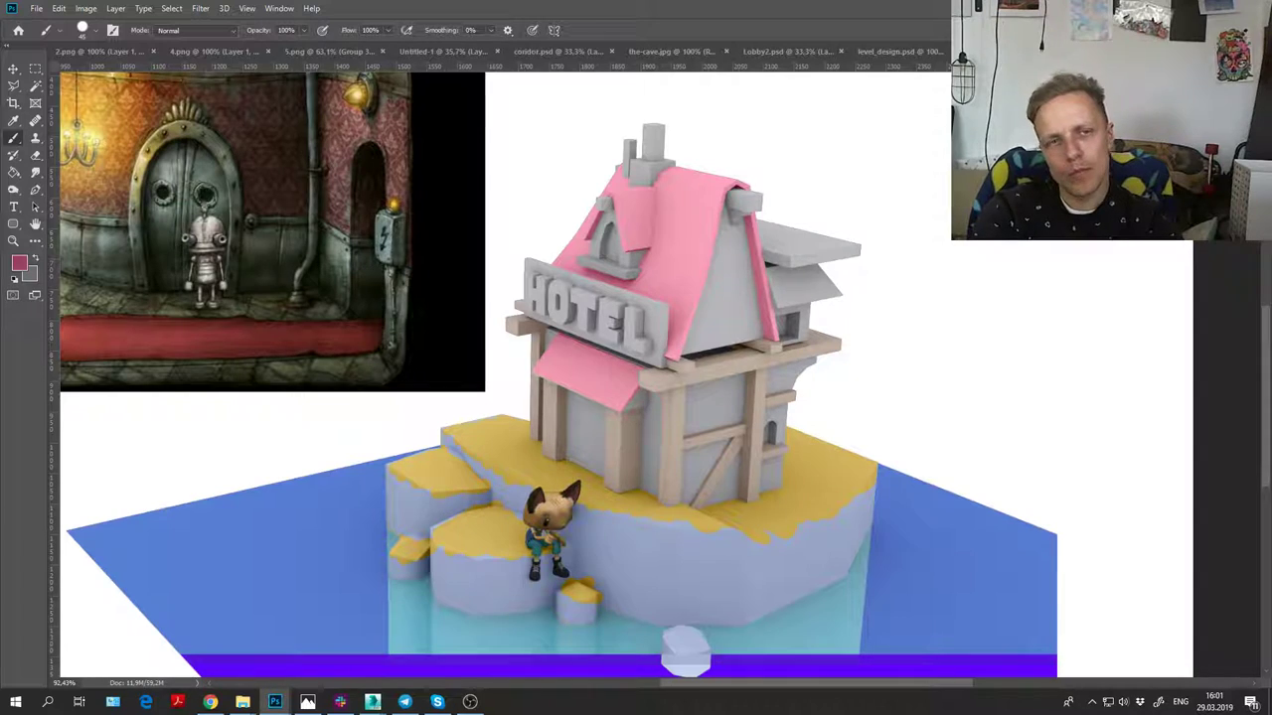
# Step: Compare the colour-ID pass blended with the clay shading against the painted clay render by switching layers on and off
pyautogui.hotkey('alt', 'shift', 'n')
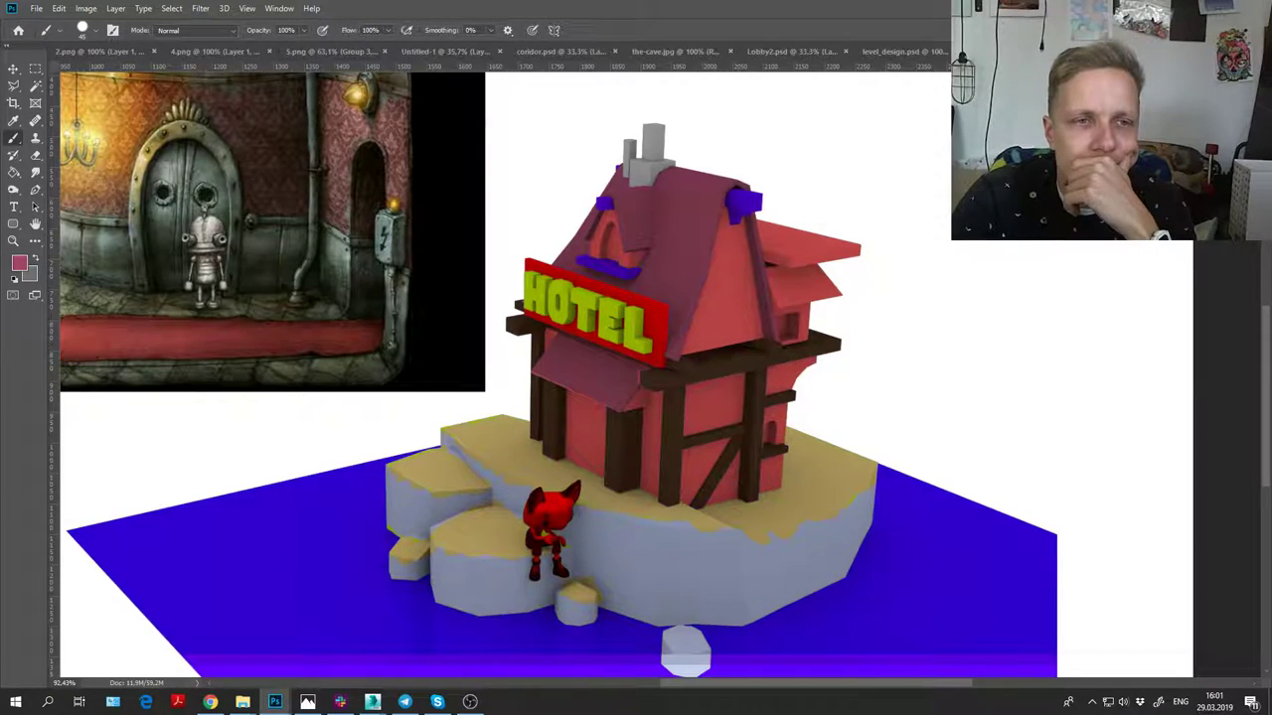
pyautogui.hotkey('ctrl', ',')
pyautogui.hotkey('ctrl', ',')
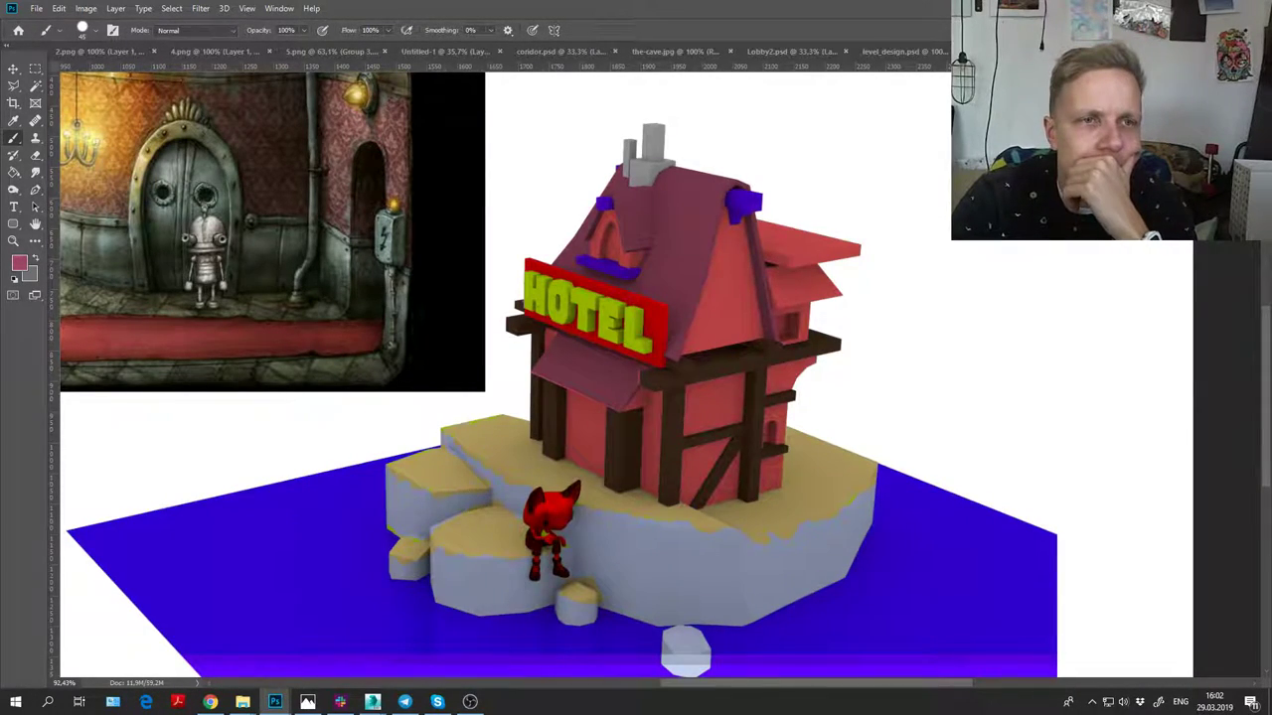
pyautogui.hotkey('ctrl', ',')
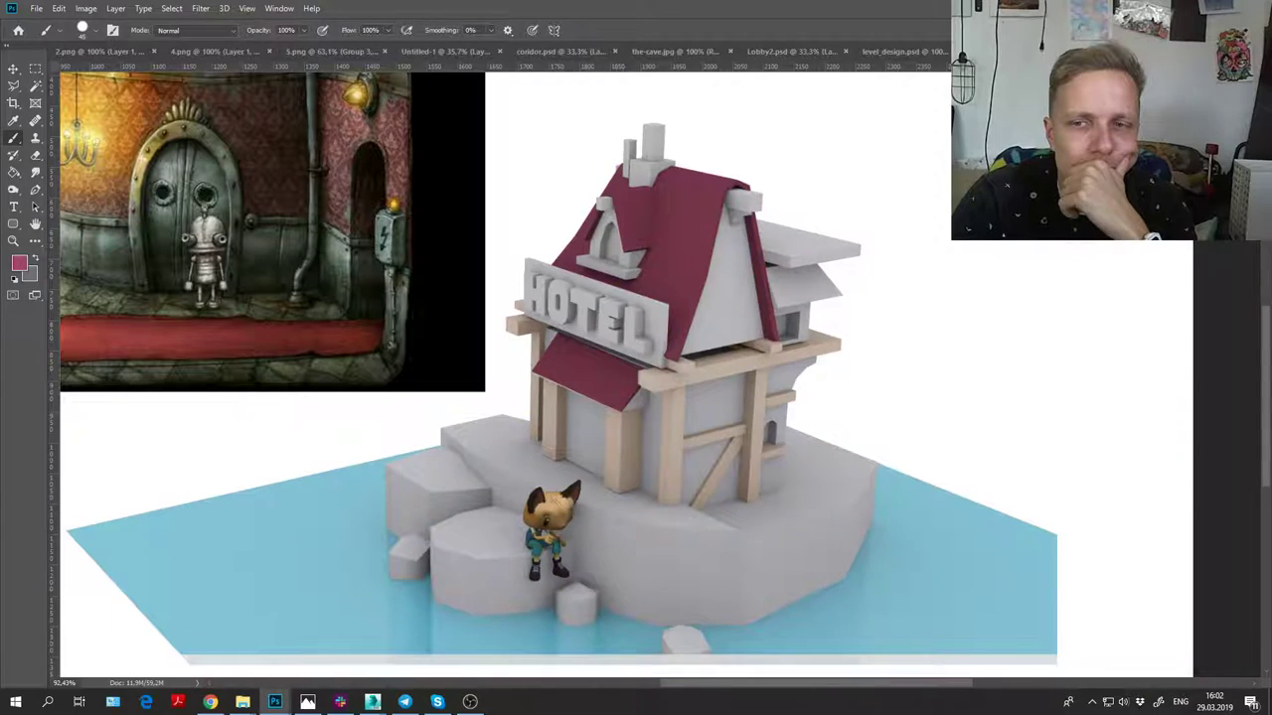
pyautogui.hotkey('ctrl', ',')
pyautogui.hotkey('ctrl', ',')
pyautogui.hotkey('ctrl', 'z')
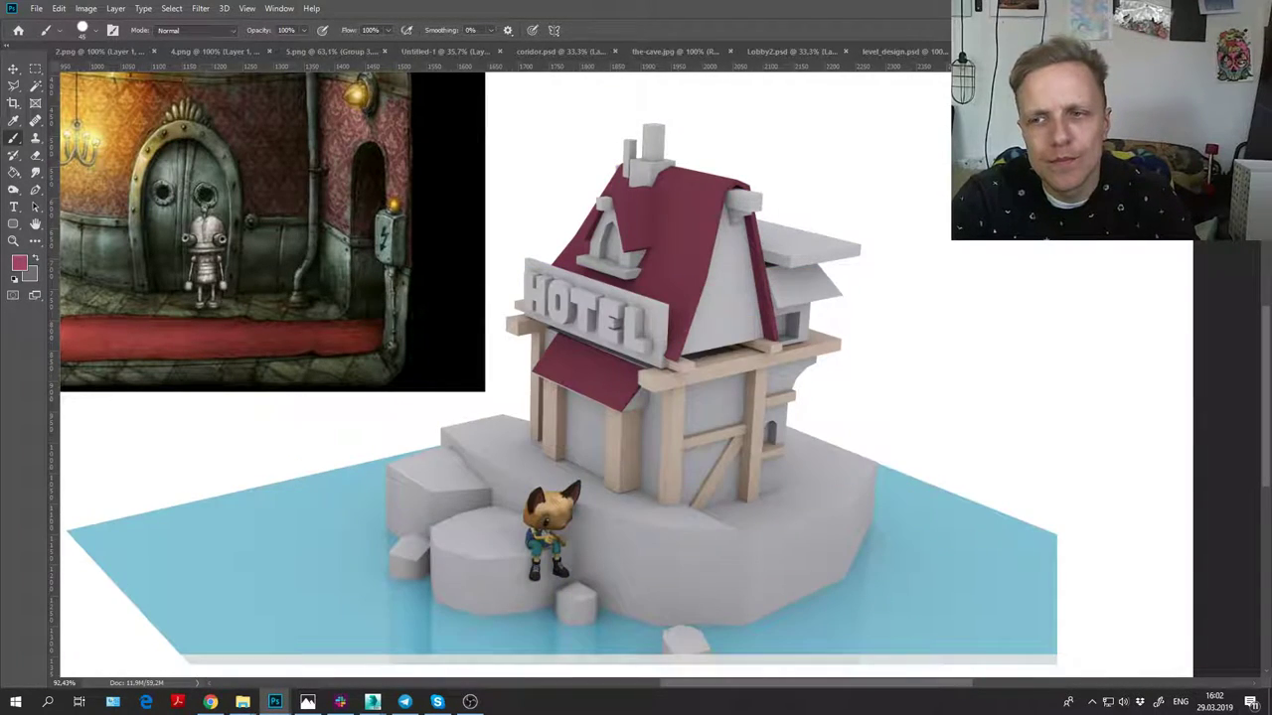
pyautogui.hotkey('ctrl', 'shift', 'z')
pyautogui.hotkey('ctrl', 'shift', 'z')
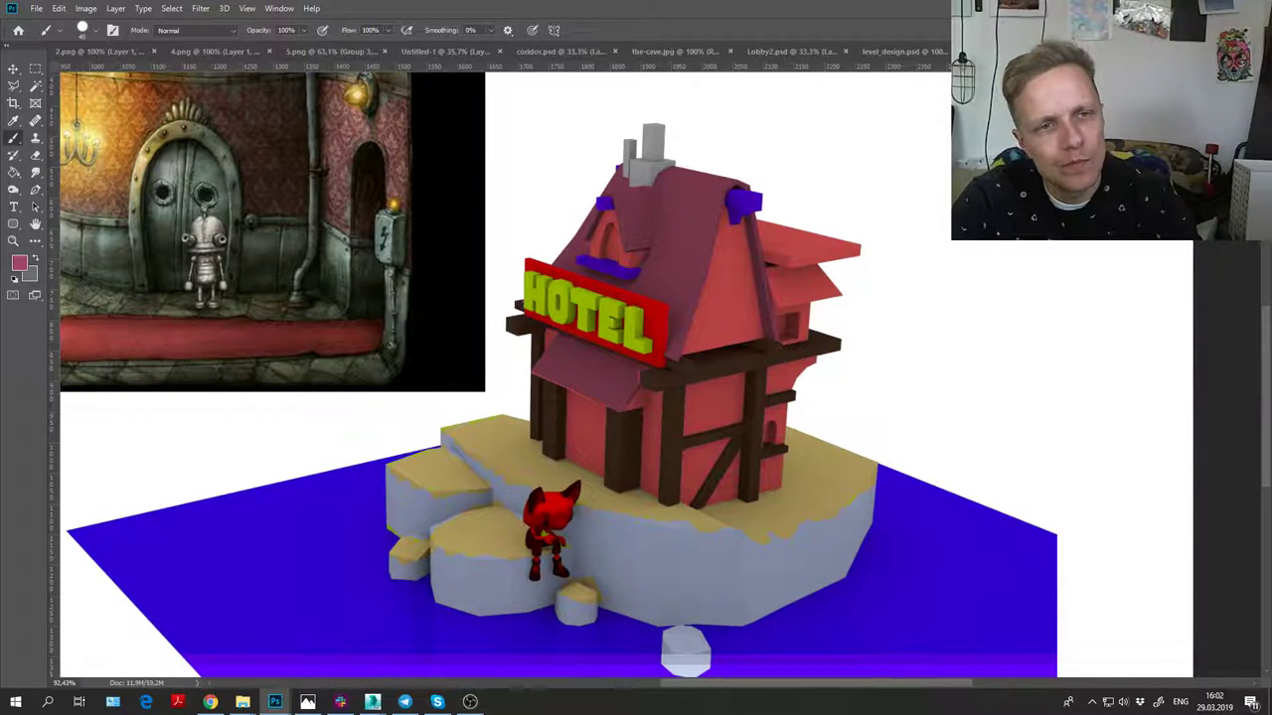
# Step: Bring back the slate blue on the island's sides, try flat pale beige beams, and show the flat colour-ID pass
pyautogui.hotkey('ctrl', 'z')
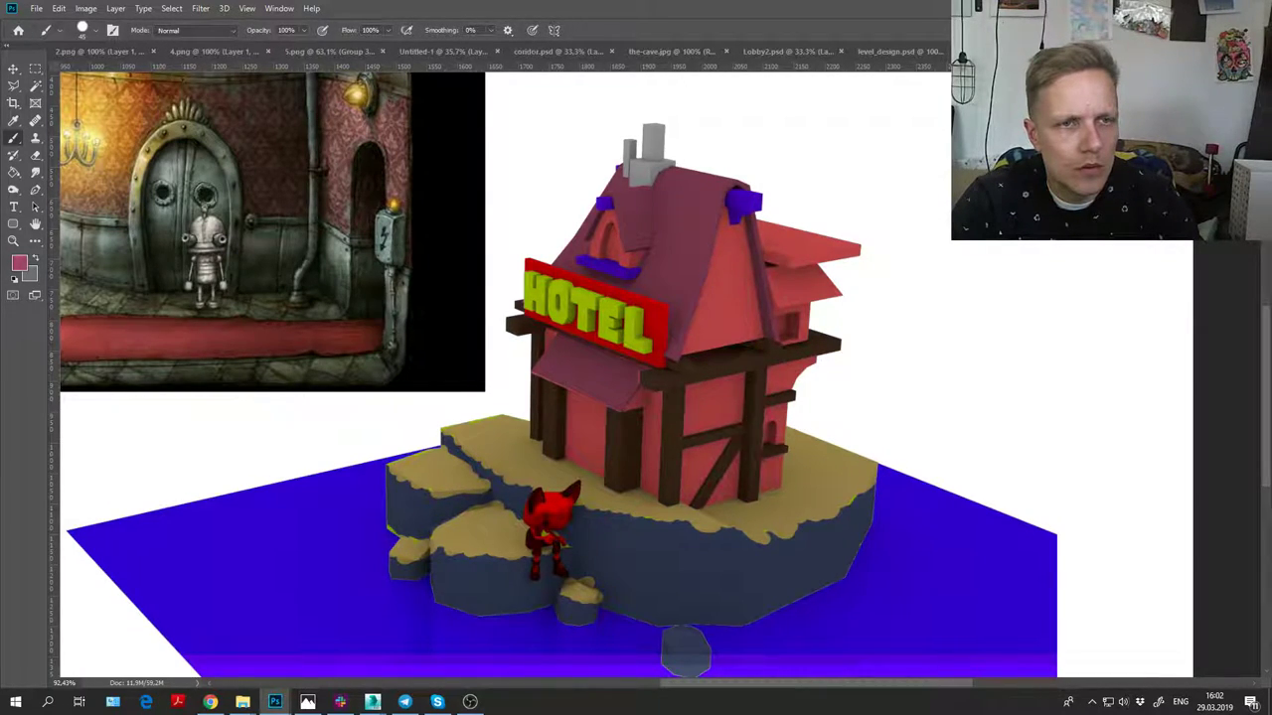
pyautogui.hotkey('ctrl', 'z')
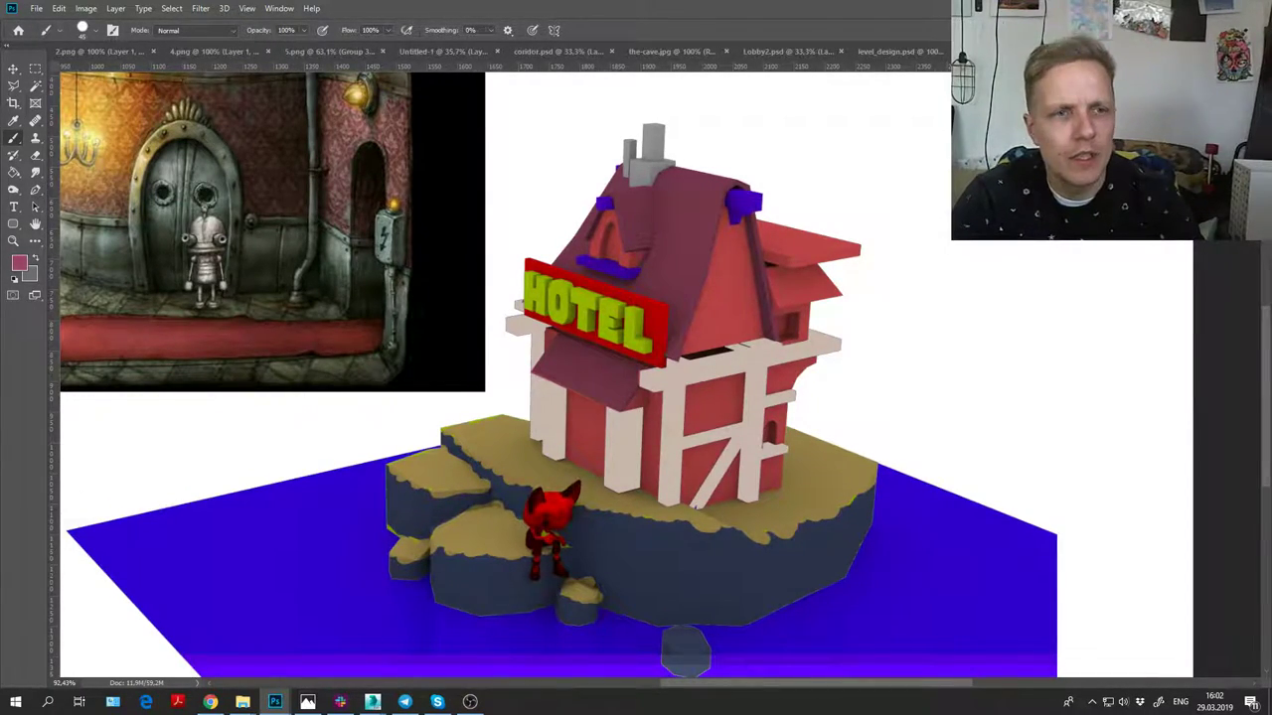
pyautogui.hotkey('ctrl', 'shift', 'z')
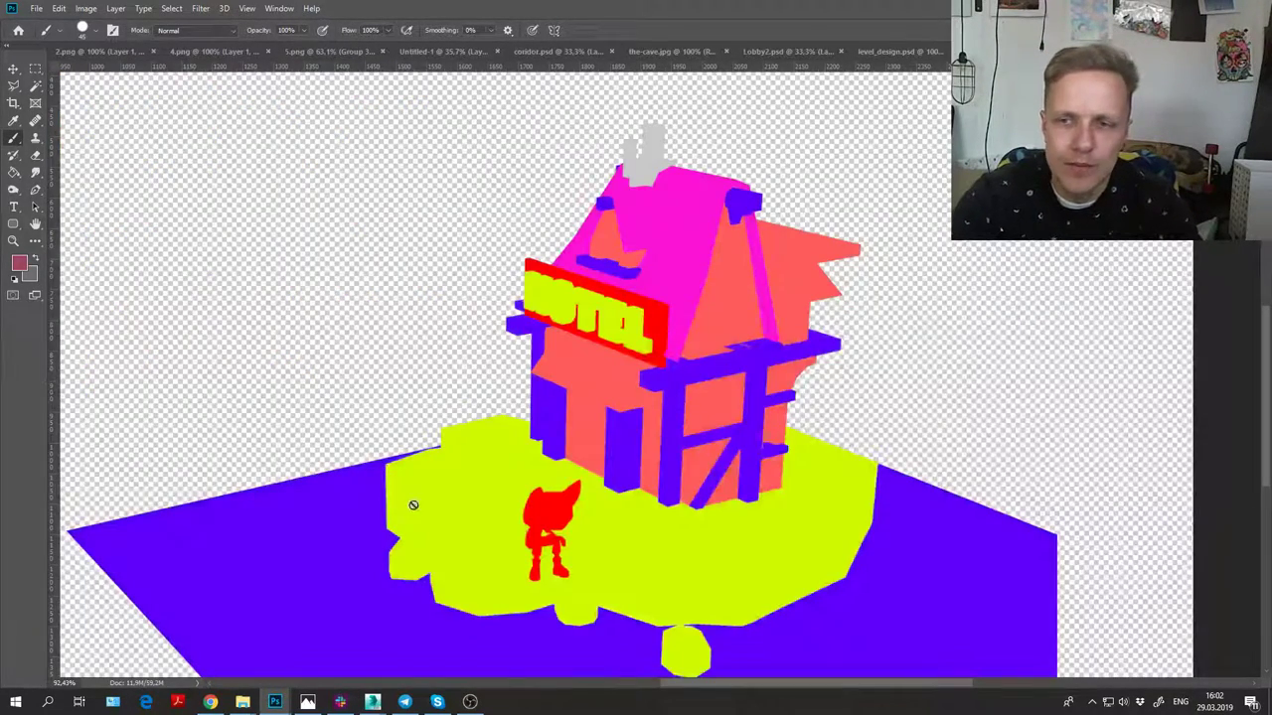
# Step: Mask the red colour-ID overlay off the selected cat character with the default black and white colours so its original colours show
pyautogui.click(279, 8)
pyautogui.press('Escape')
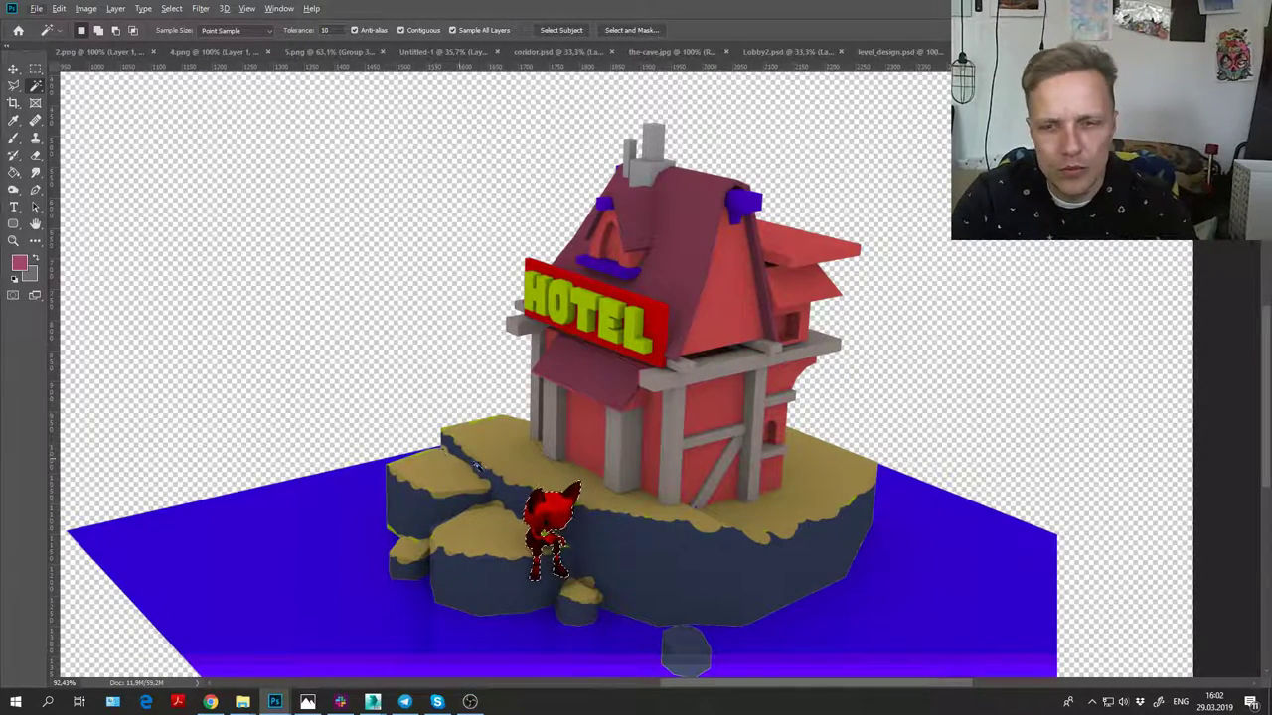
pyautogui.press('g')
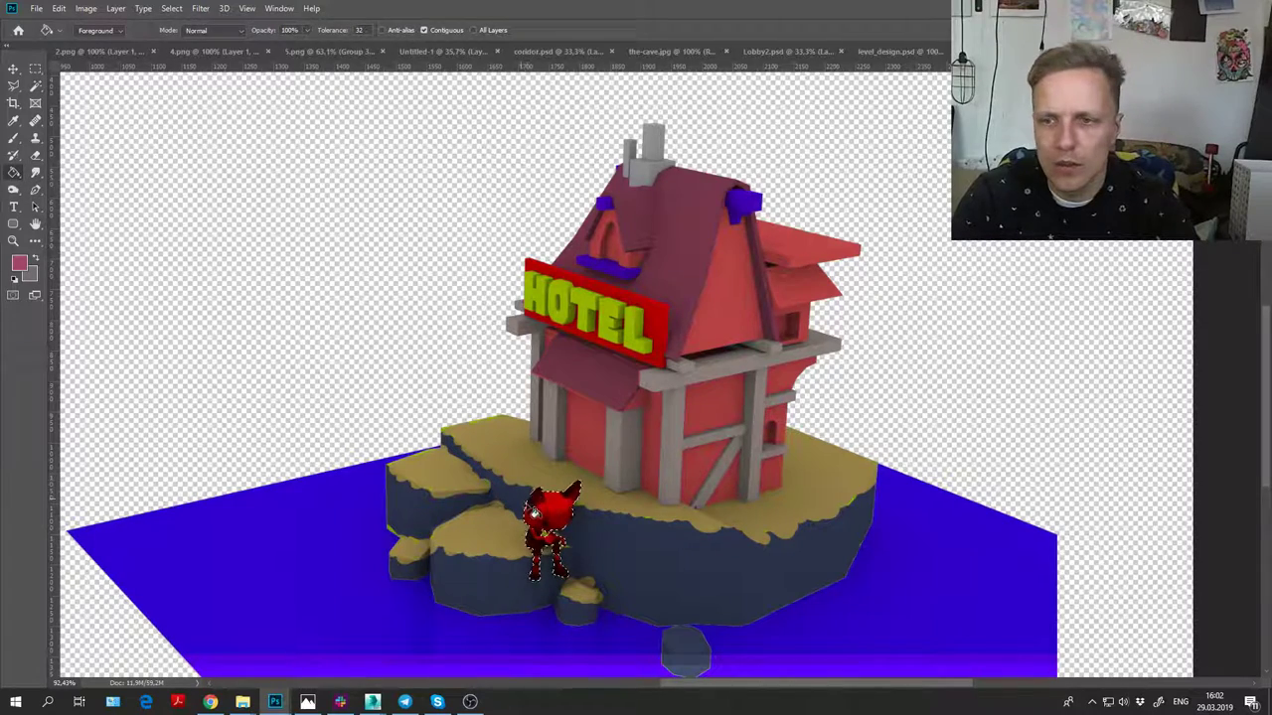
pyautogui.press('b')
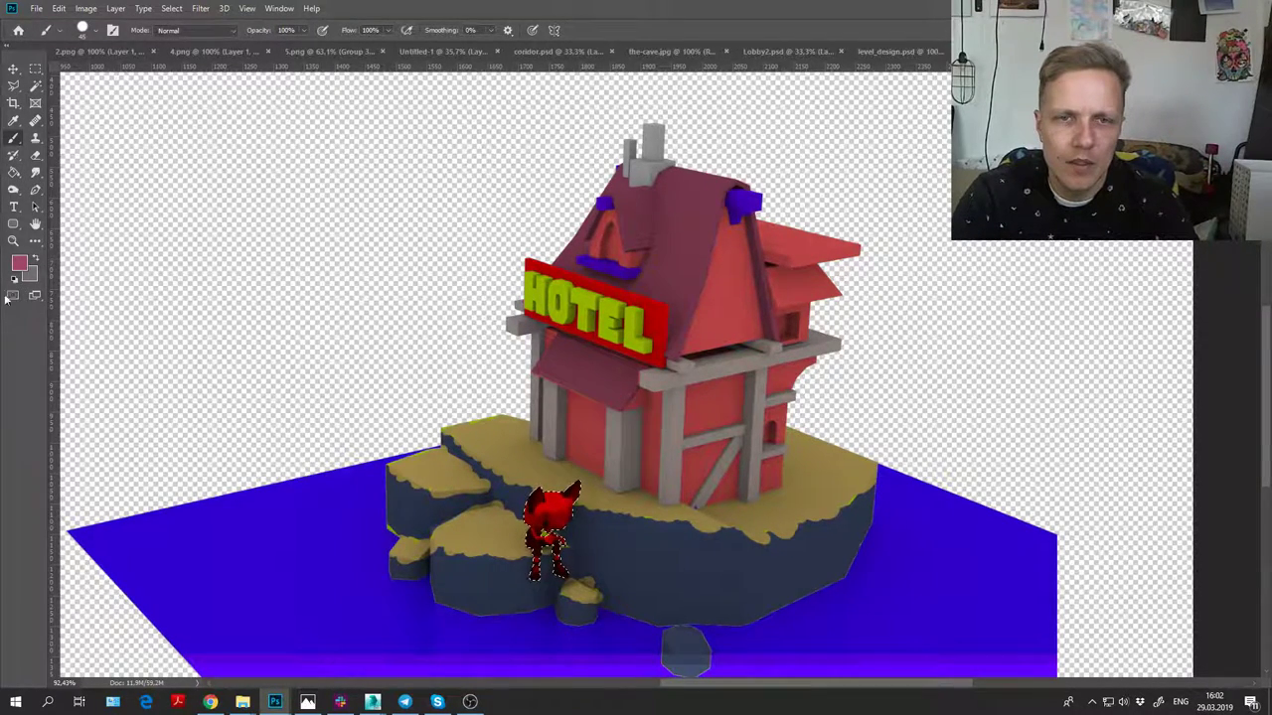
pyautogui.click(13, 281)
pyautogui.press('x')
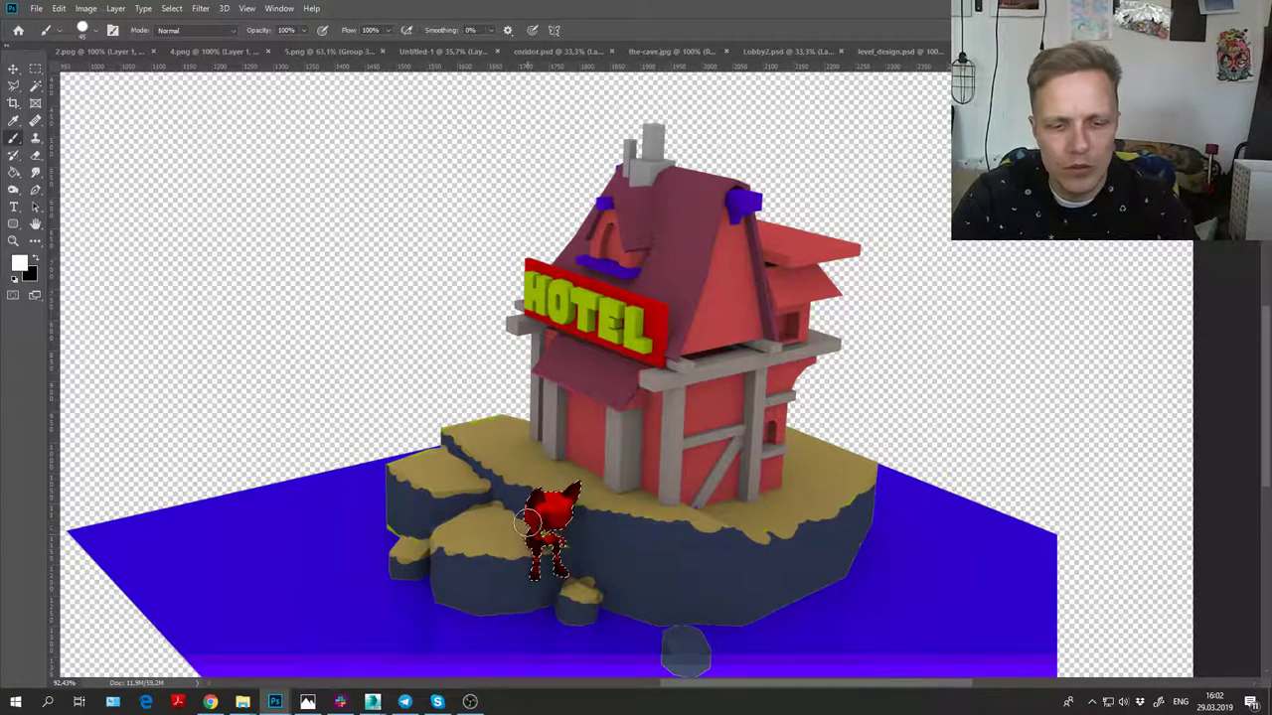
pyautogui.press('g')
pyautogui.press('q')
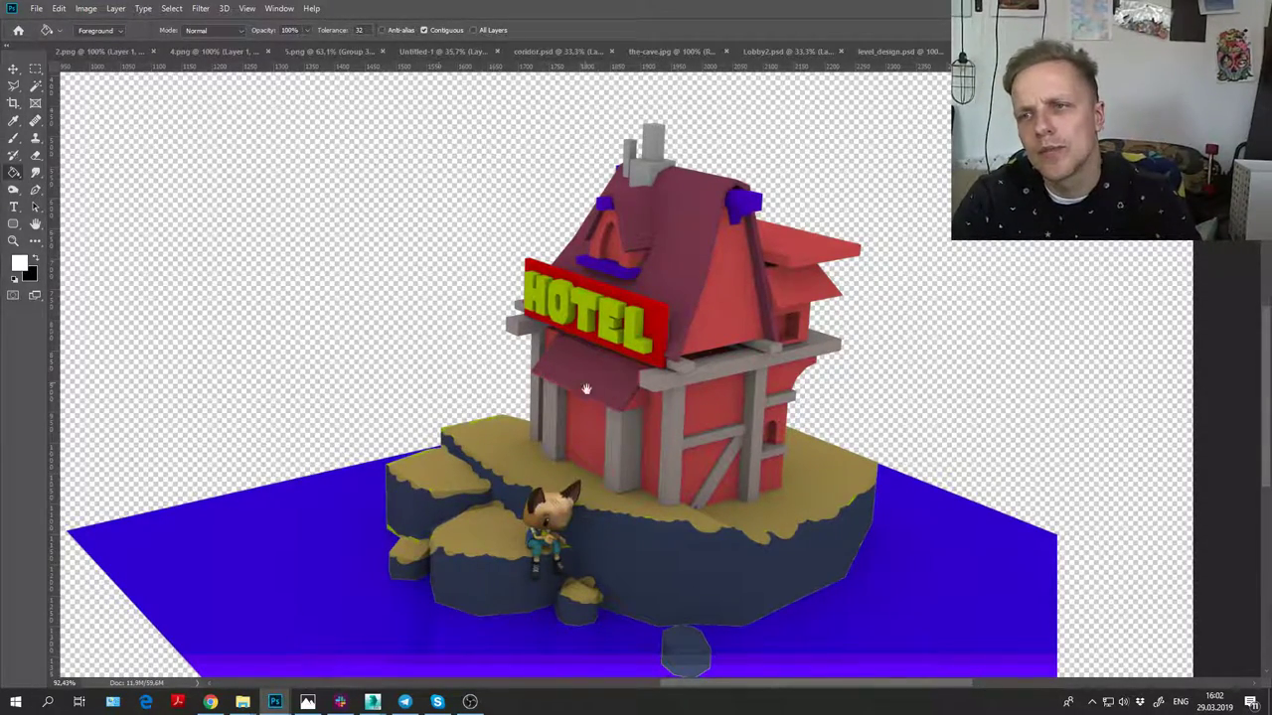
# Step: Sample the muted green of the arched door in the reference image and paint the hotel's entrance under the awning with it
pyautogui.moveTo(559, 406); pyautogui.dragTo(432, 424)
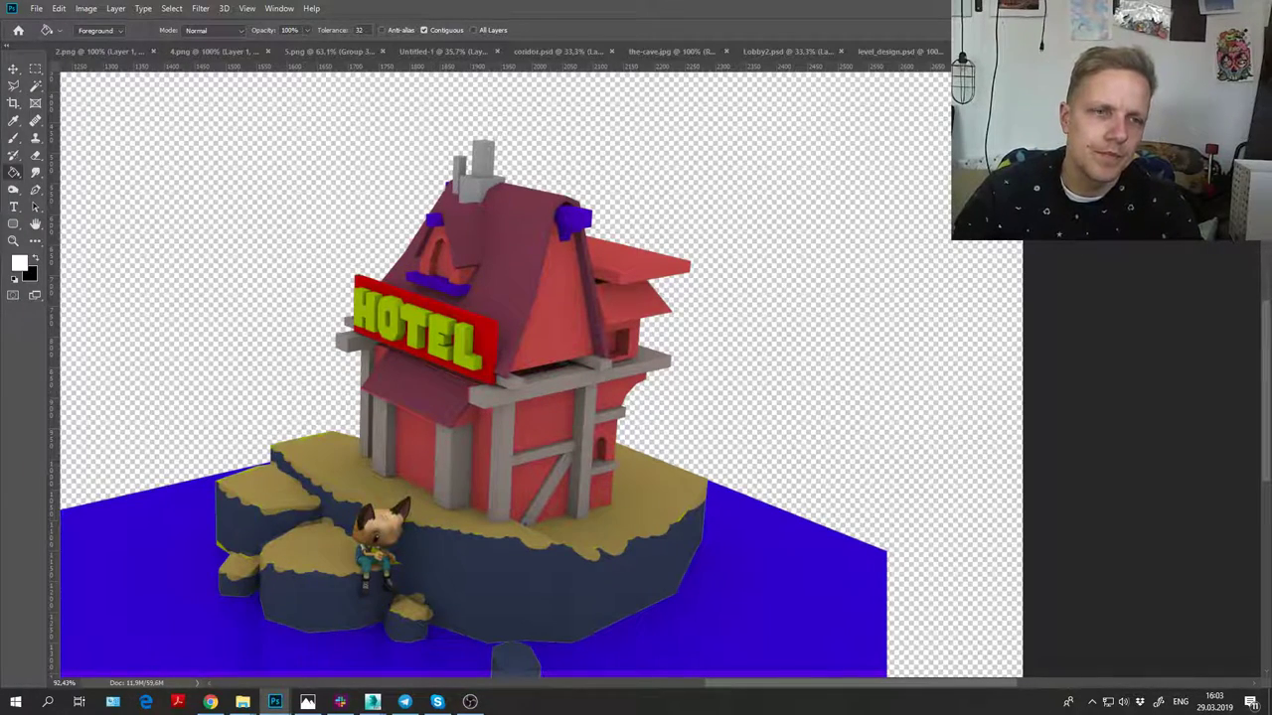
pyautogui.scroll(-4, 483, 385)
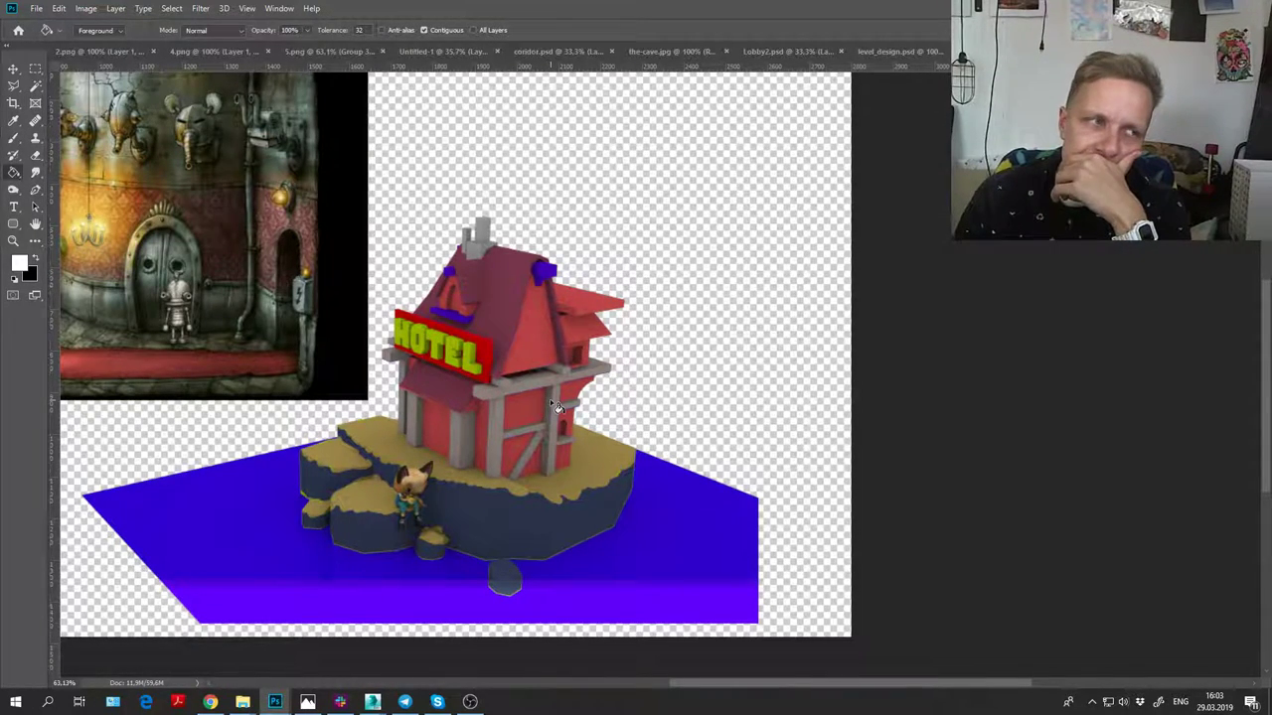
pyautogui.press('b')
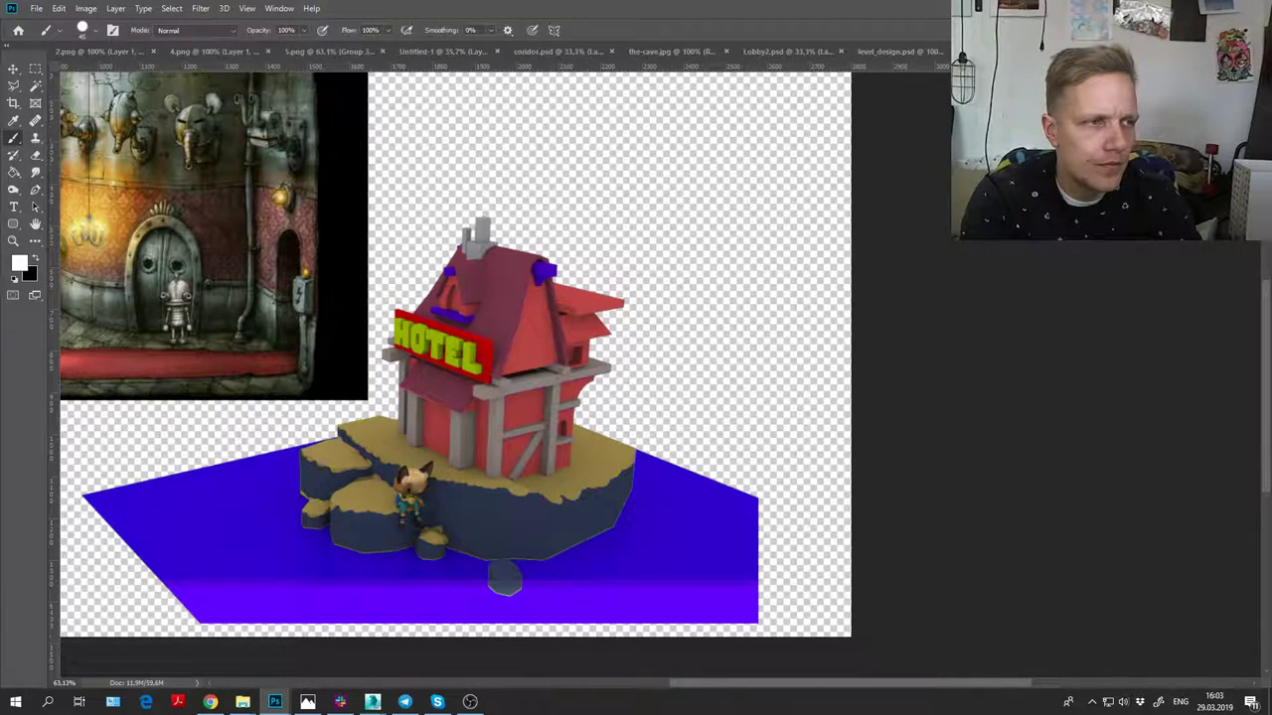
pyautogui.keyDown('alt'); pyautogui.click(145, 266); pyautogui.keyUp('alt')
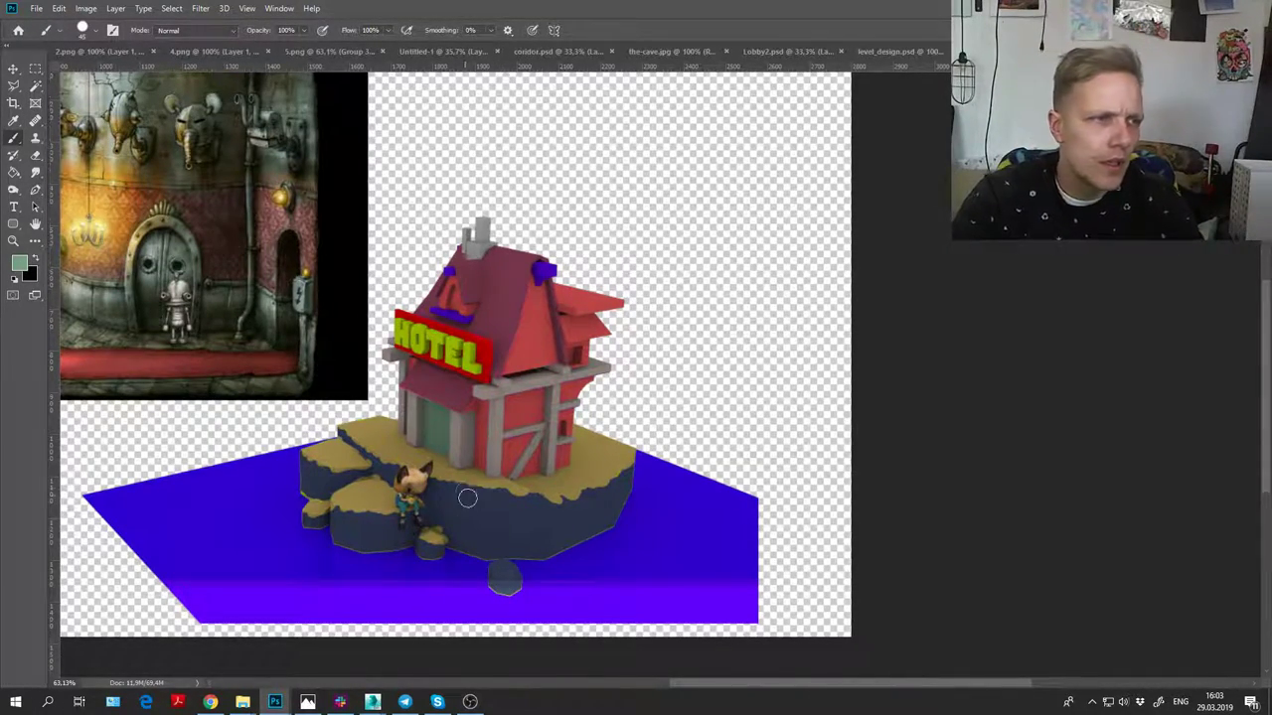
# Step: Sample a terracotta orange, select the hotel's wall and gable areas in the colour-ID pass, paint the walls with it, and clear the selection
pyautogui.keyDown('alt'); pyautogui.click(461, 437); pyautogui.keyUp('alt')
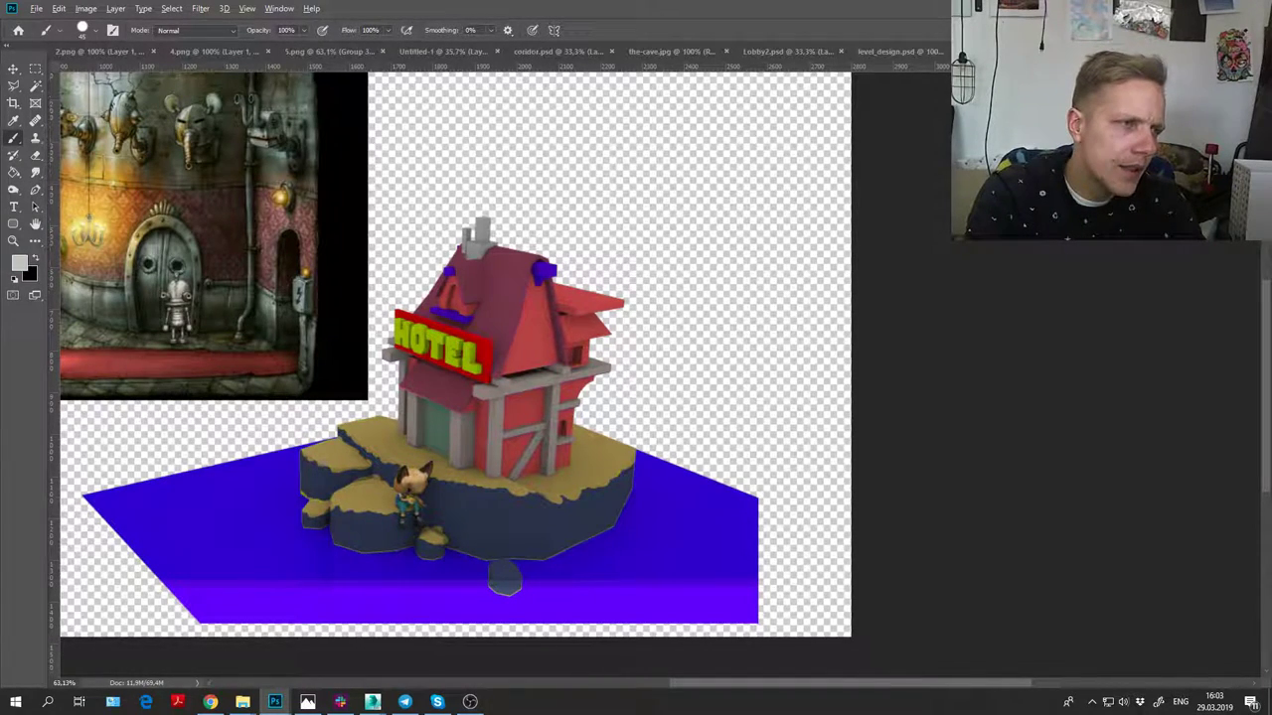
pyautogui.keyDown('alt'); pyautogui.click(451, 298); pyautogui.keyUp('alt')
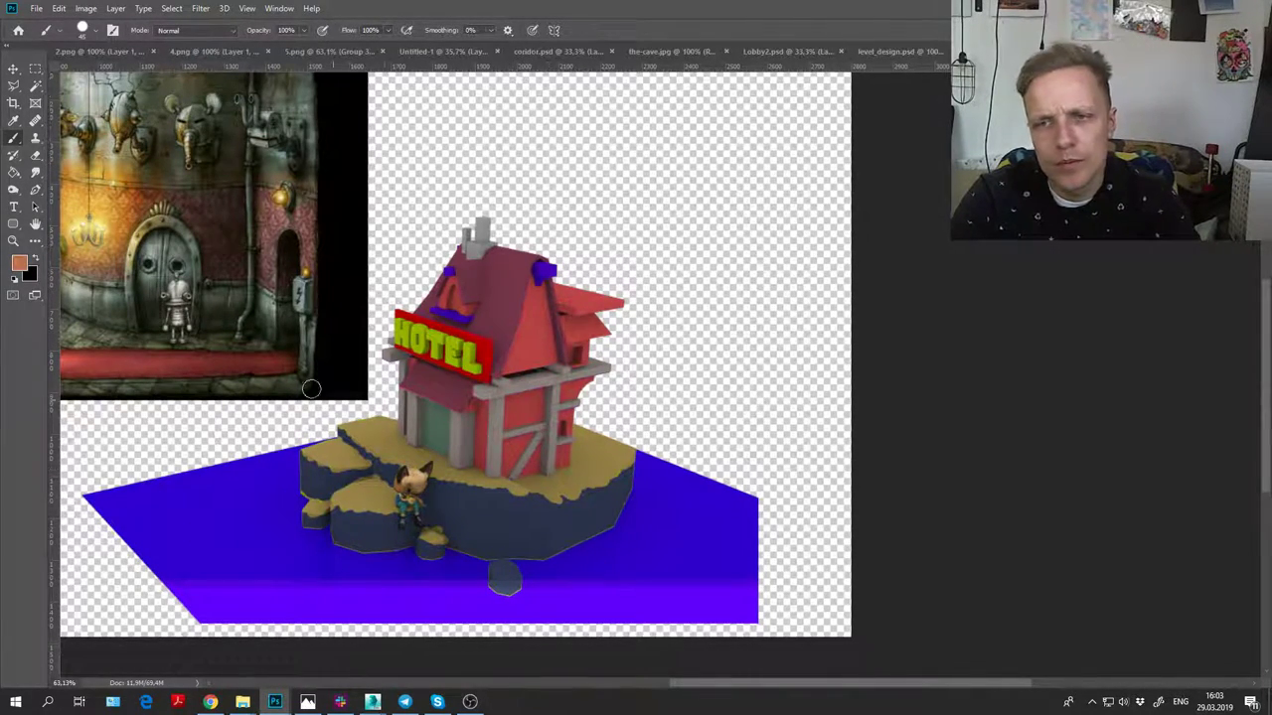
pyautogui.press('w')
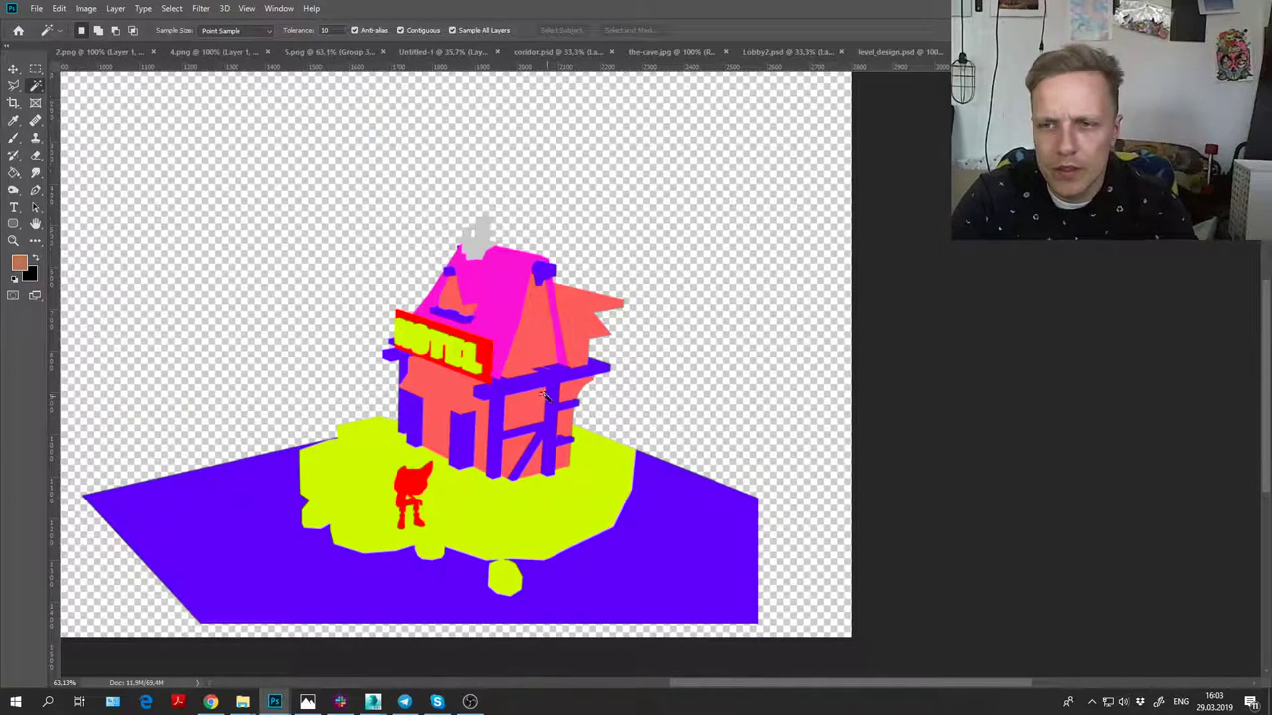
pyautogui.click(533, 401)
pyautogui.keyDown('shift'); pyautogui.click(519, 449); pyautogui.keyUp('shift')
pyautogui.keyDown('shift'); pyautogui.click(535, 467); pyautogui.keyUp('shift')
pyautogui.keyDown('shift'); pyautogui.click(562, 459); pyautogui.keyUp('shift')
pyautogui.keyDown('shift'); pyautogui.click(566, 423); pyautogui.keyUp('shift')
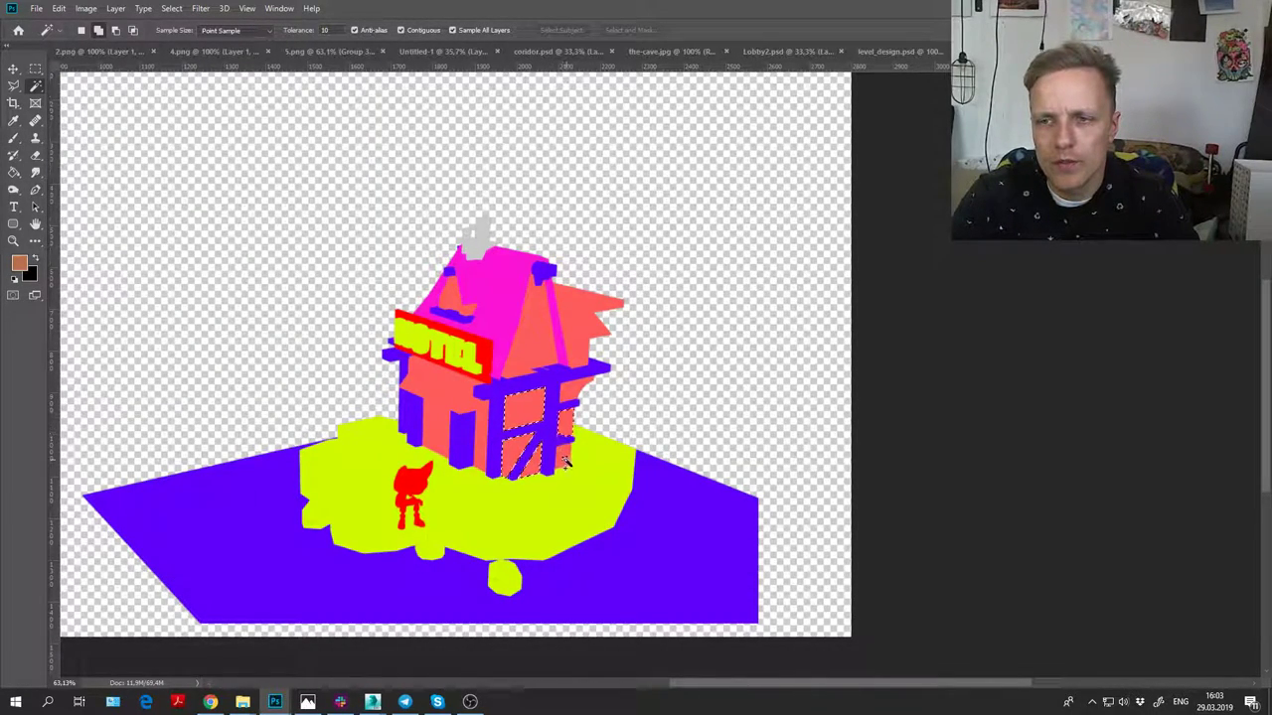
pyautogui.keyDown('shift'); pyautogui.click(573, 389); pyautogui.keyUp('shift')
pyautogui.keyDown('shift'); pyautogui.click(541, 350); pyautogui.keyUp('shift')
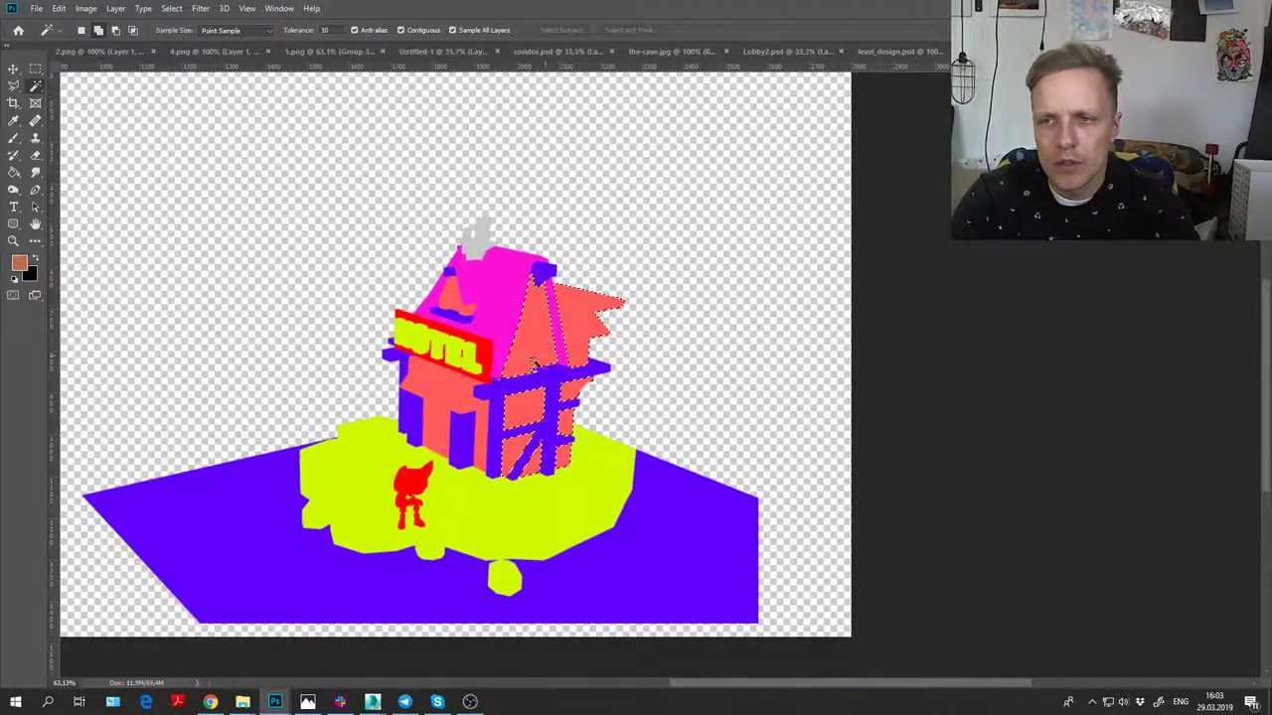
pyautogui.keyDown('shift'); pyautogui.click(448, 385); pyautogui.keyUp('shift')
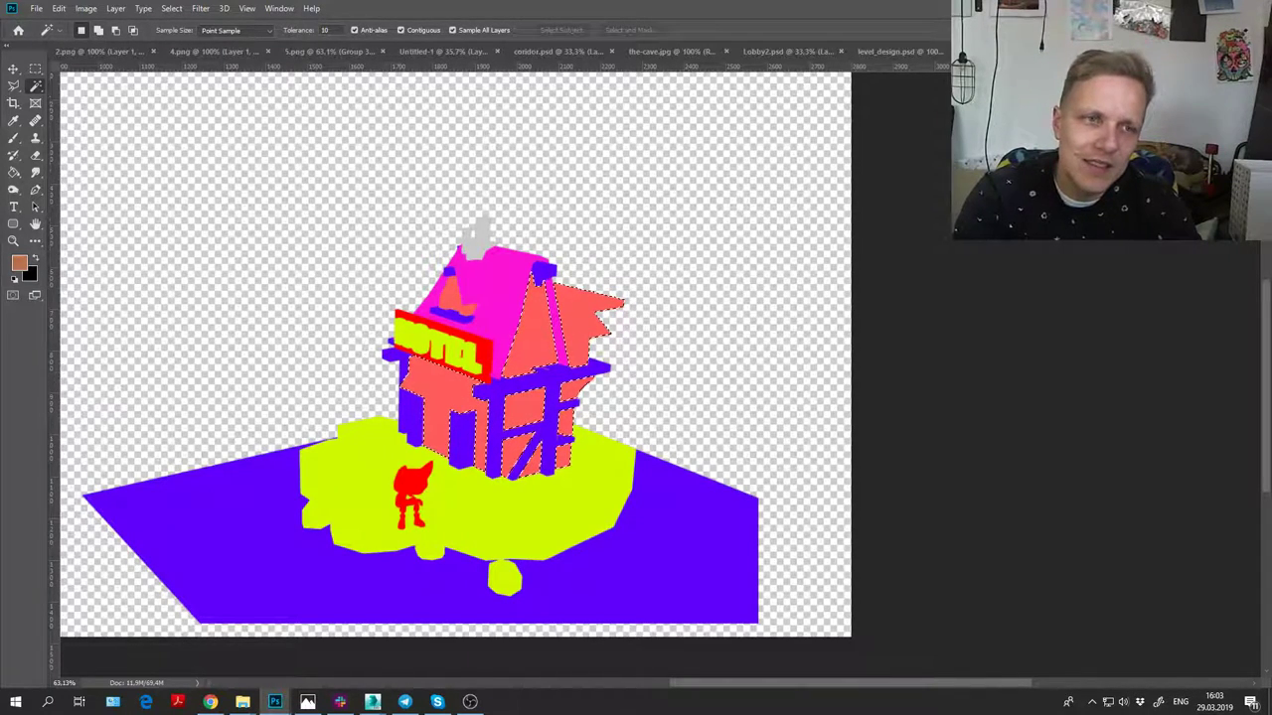
pyautogui.hotkey('ctrl', ',')
pyautogui.press('b')
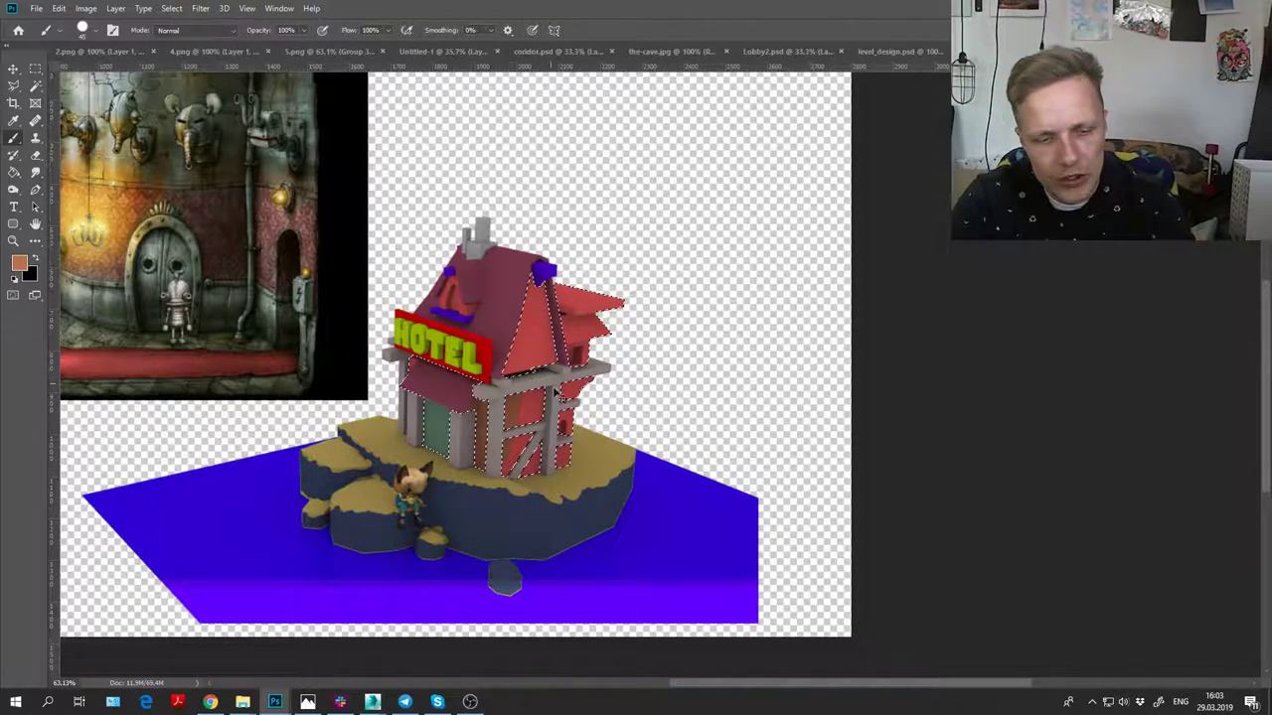
pyautogui.hotkey('ctrl', 'd')
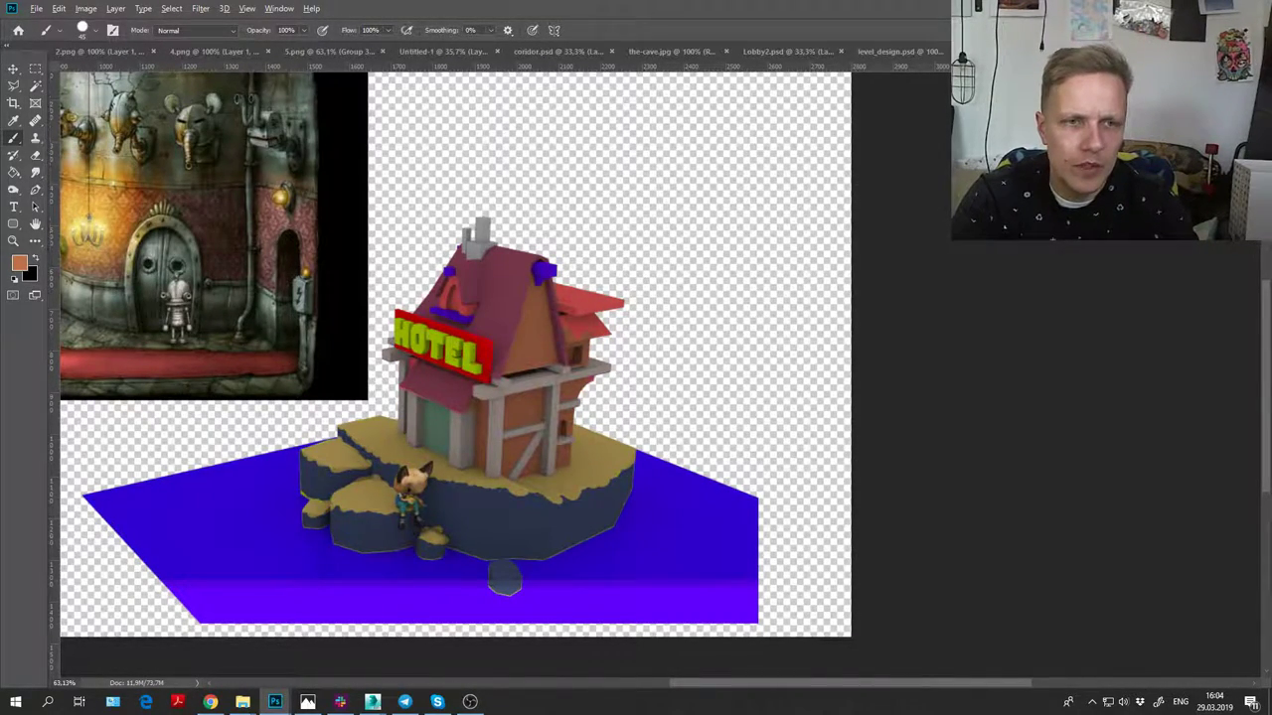
# Step: Select the dormer wall in the colour-ID pass, paint it the same terracotta orange, and clear the selection
pyautogui.press('w')
pyautogui.click(455, 298)
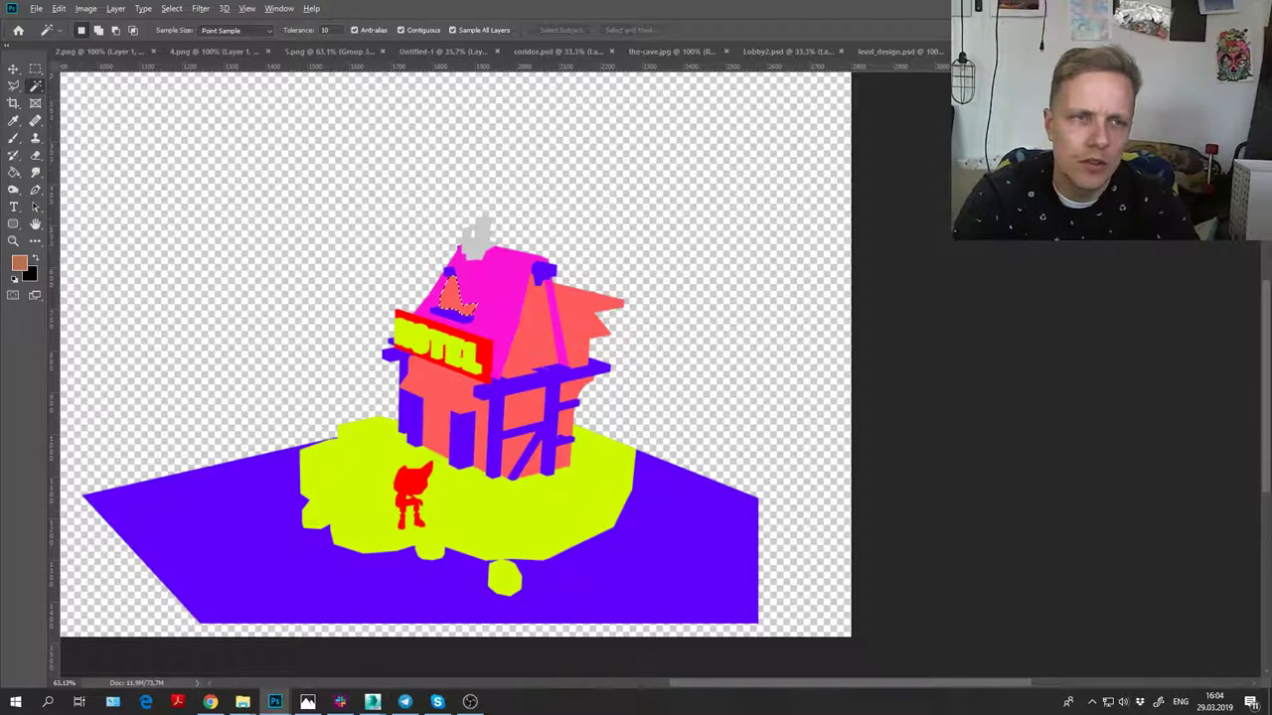
pyautogui.hotkey('ctrl', ',')
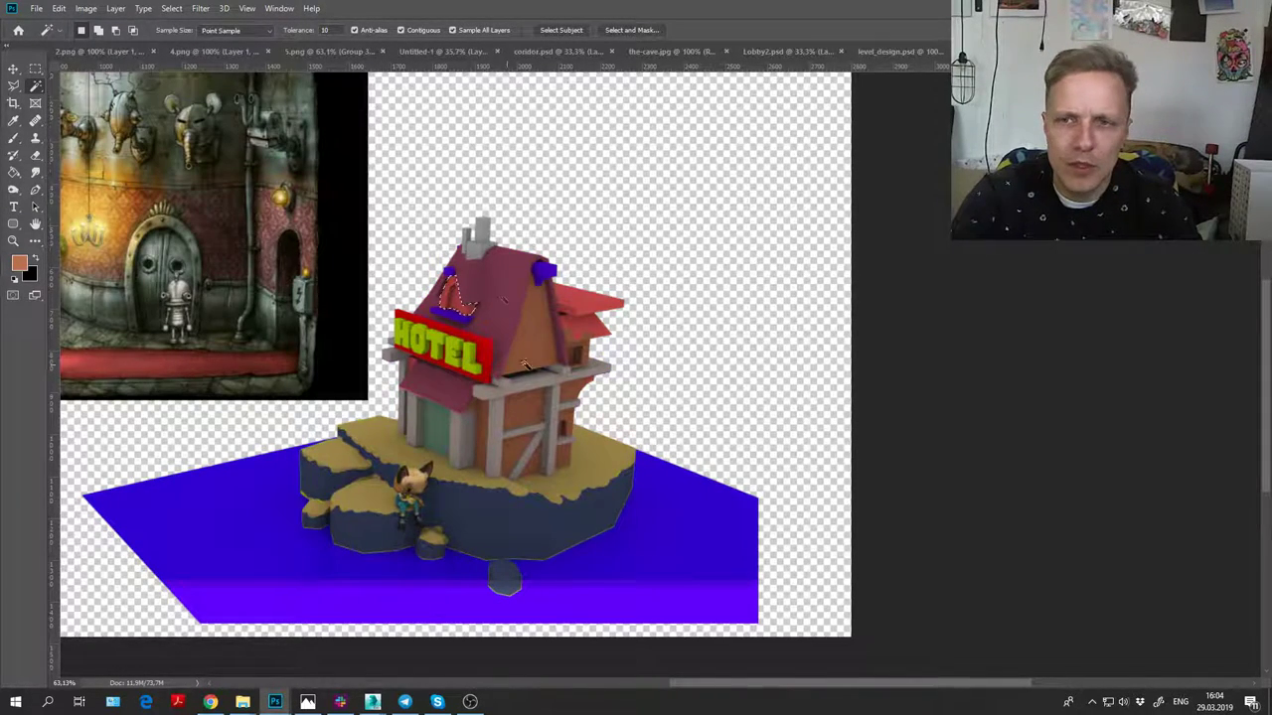
pyautogui.press('b')
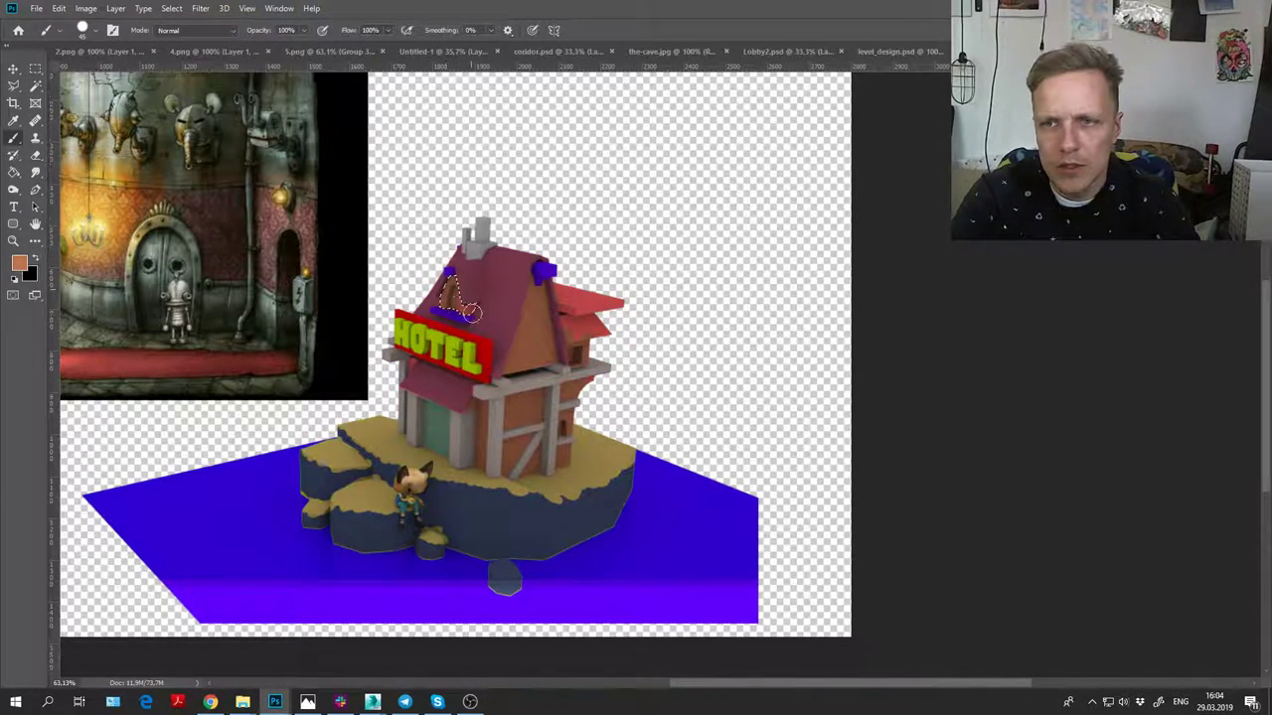
pyautogui.hotkey('ctrl', 'd')
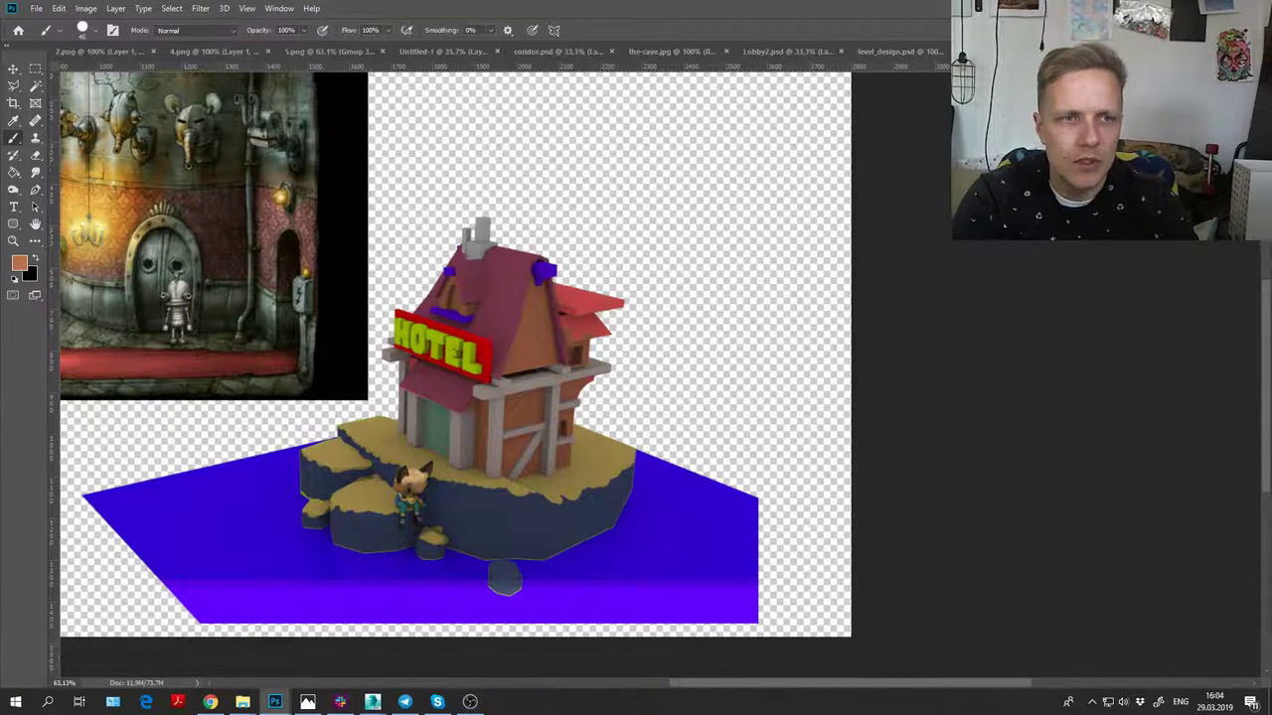
# Step: Select the dormer's ridge beam and sill and the gable's ridge beam in the colour-ID pass, paint them light tan, and clear the selection
pyautogui.hotkey('ctrl', ',')
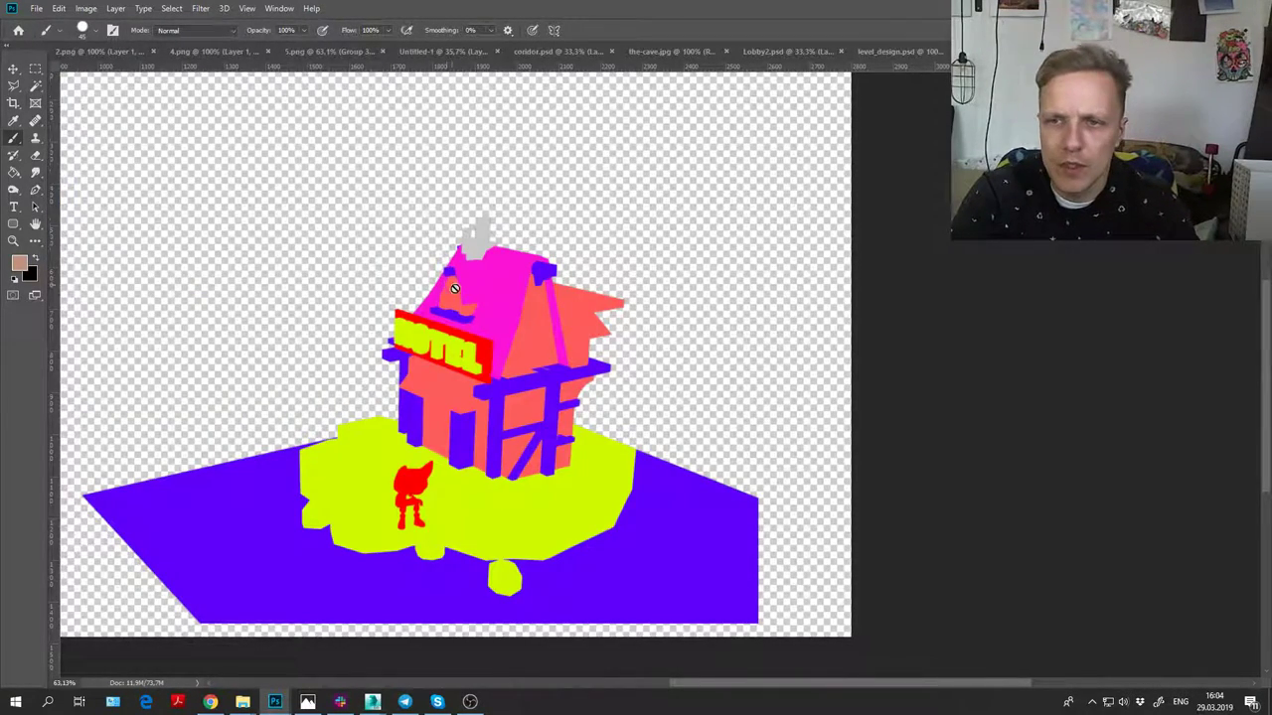
pyautogui.press('w')
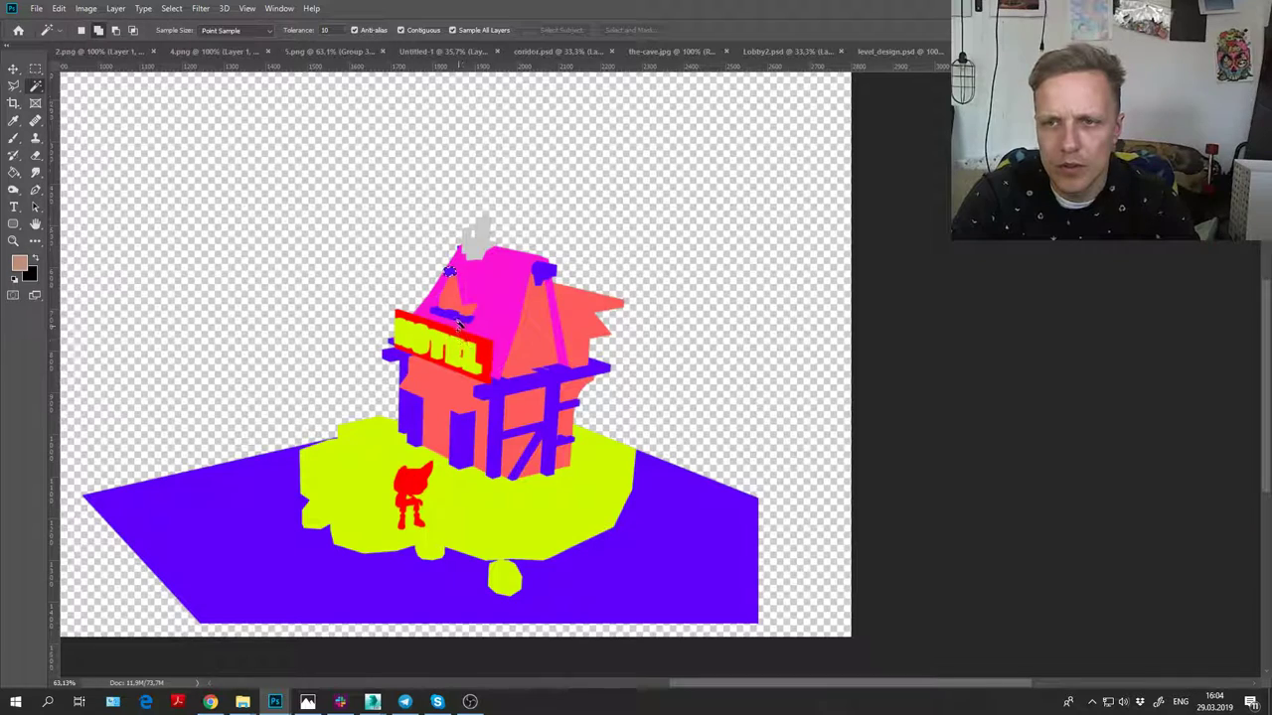
pyautogui.keyDown('shift'); pyautogui.click(449, 271); pyautogui.keyUp('shift')
pyautogui.keyDown('shift'); pyautogui.click(452, 313); pyautogui.keyUp('shift')
pyautogui.keyDown('shift'); pyautogui.click(542, 272); pyautogui.keyUp('shift')
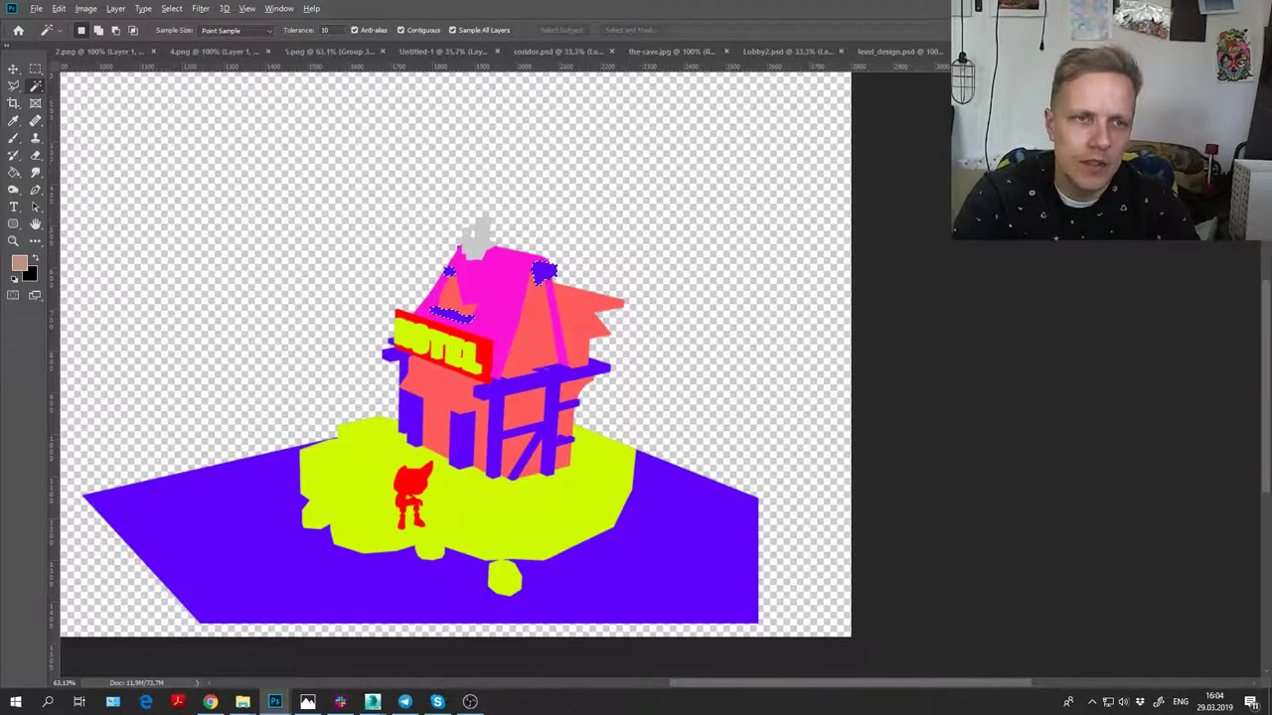
pyautogui.keyDown('alt'); pyautogui.click(1271, 532); pyautogui.keyUp('alt')
pyautogui.press('b')
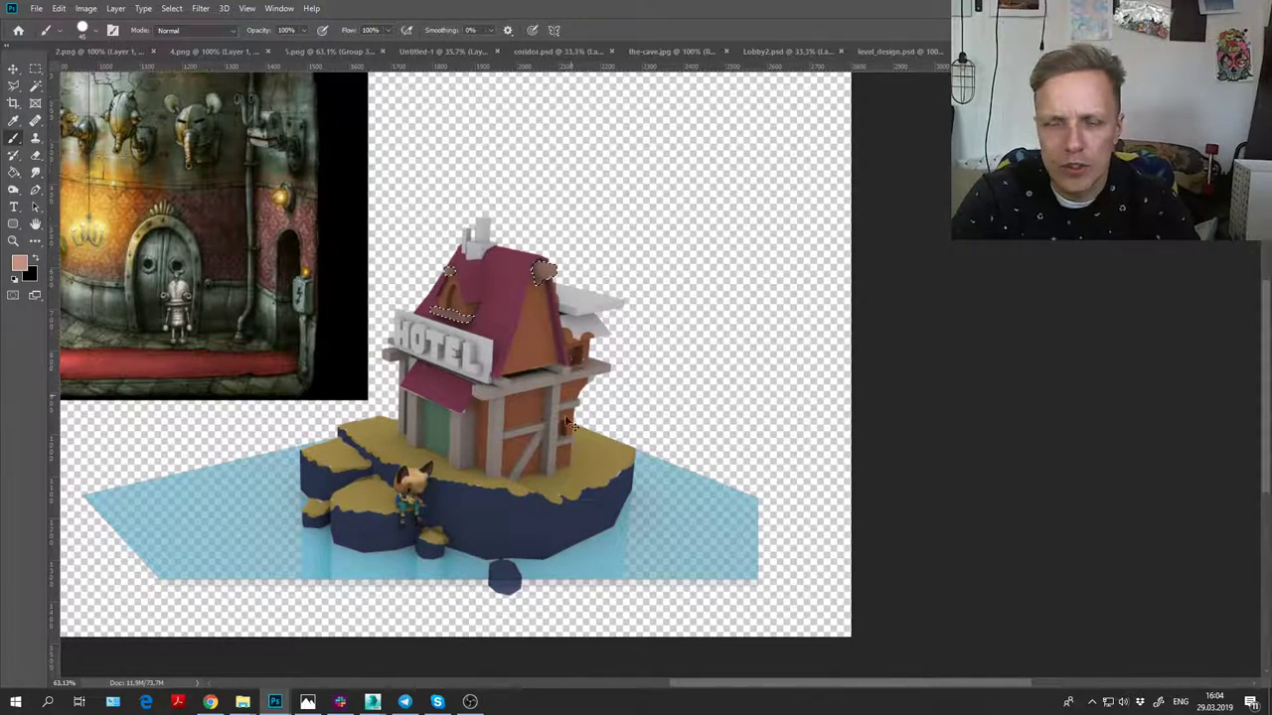
pyautogui.hotkey('ctrl', 'd')
# Step: Sample the roof's crimson, check the paint layers by hiding and showing them, and repaint the roof and awning with it
pyautogui.keyDown('alt'); pyautogui.click(503, 303); pyautogui.keyUp('alt')
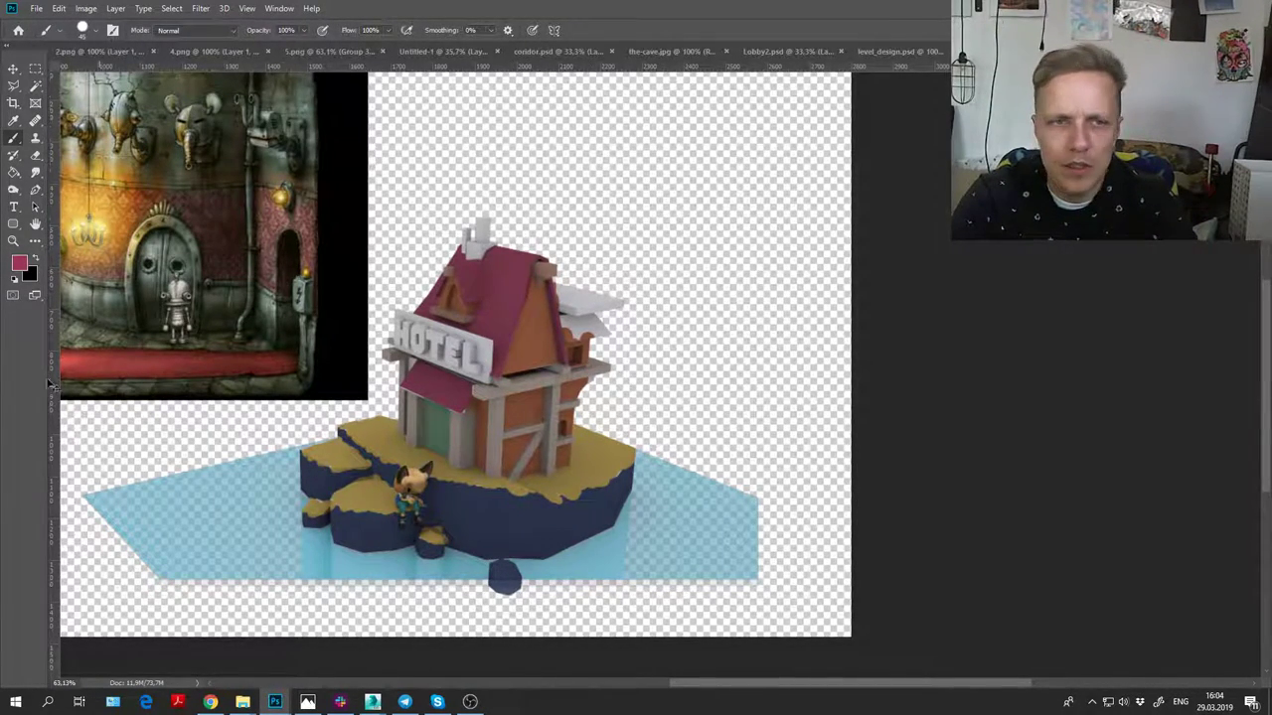
pyautogui.hotkey('ctrl', ',')
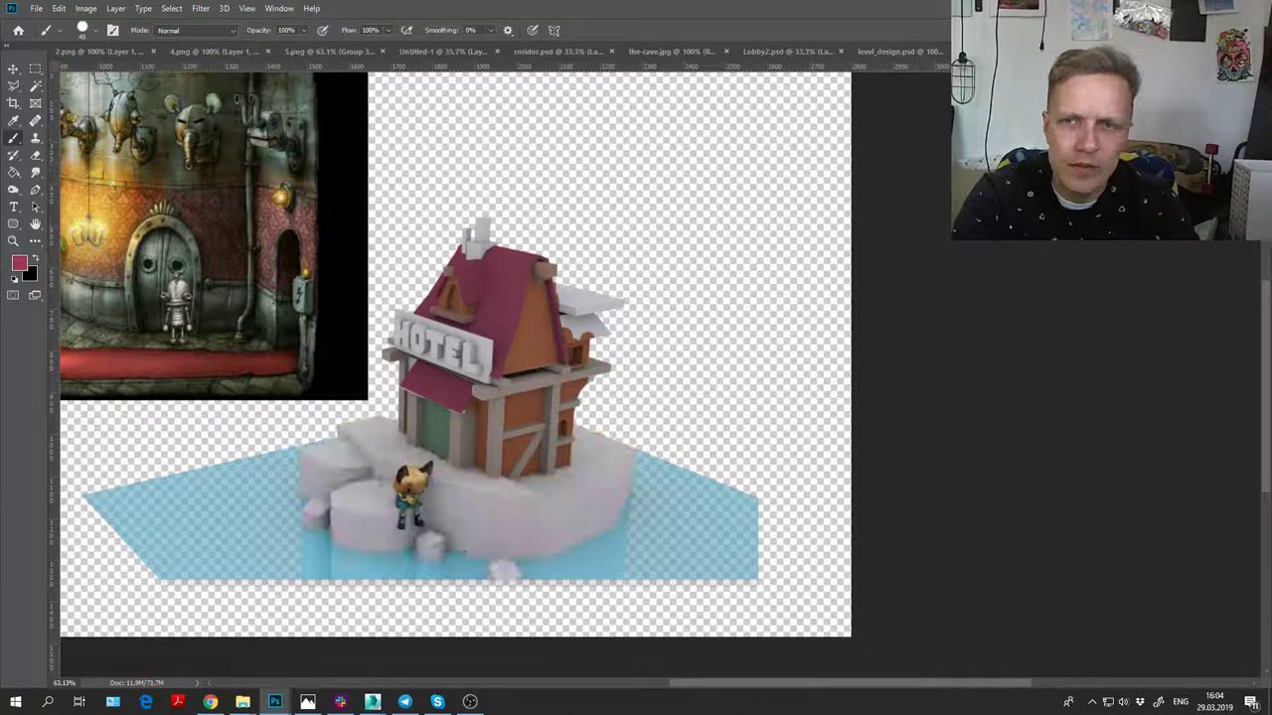
pyautogui.hotkey('ctrl', ',')
pyautogui.hotkey('ctrl', 'z')
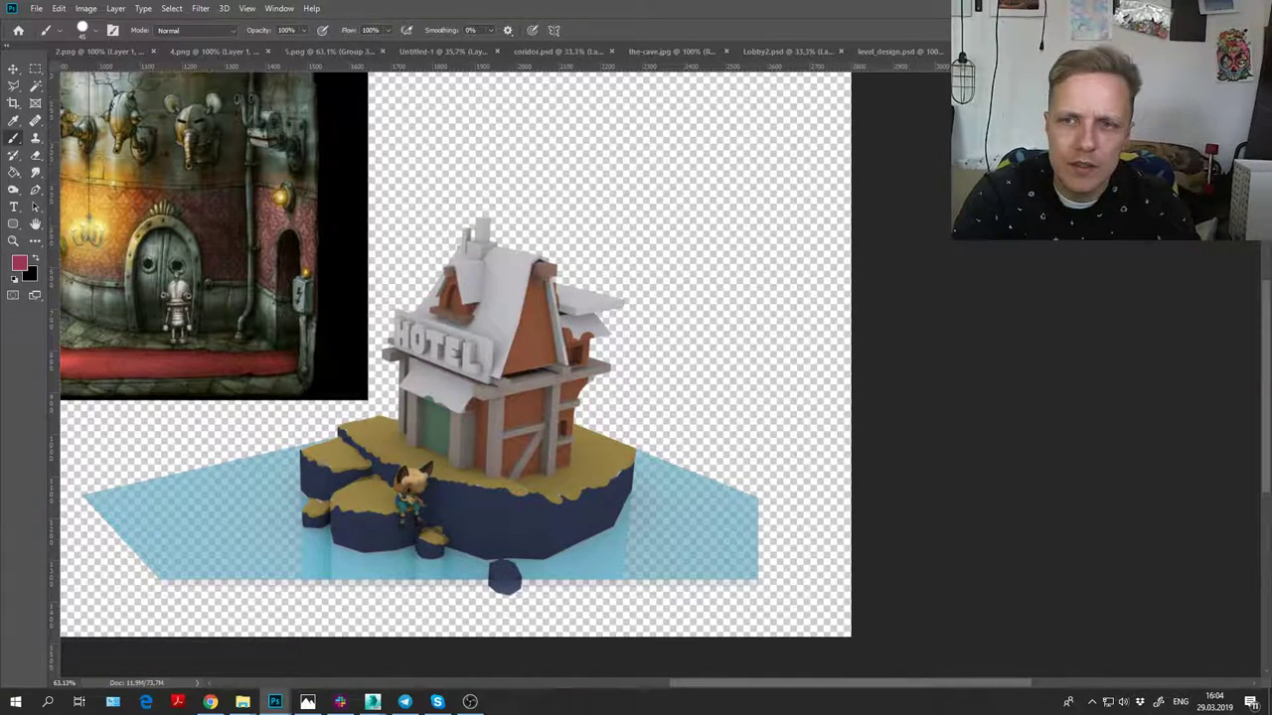
pyautogui.hotkey('ctrl', 'shift', 'z')
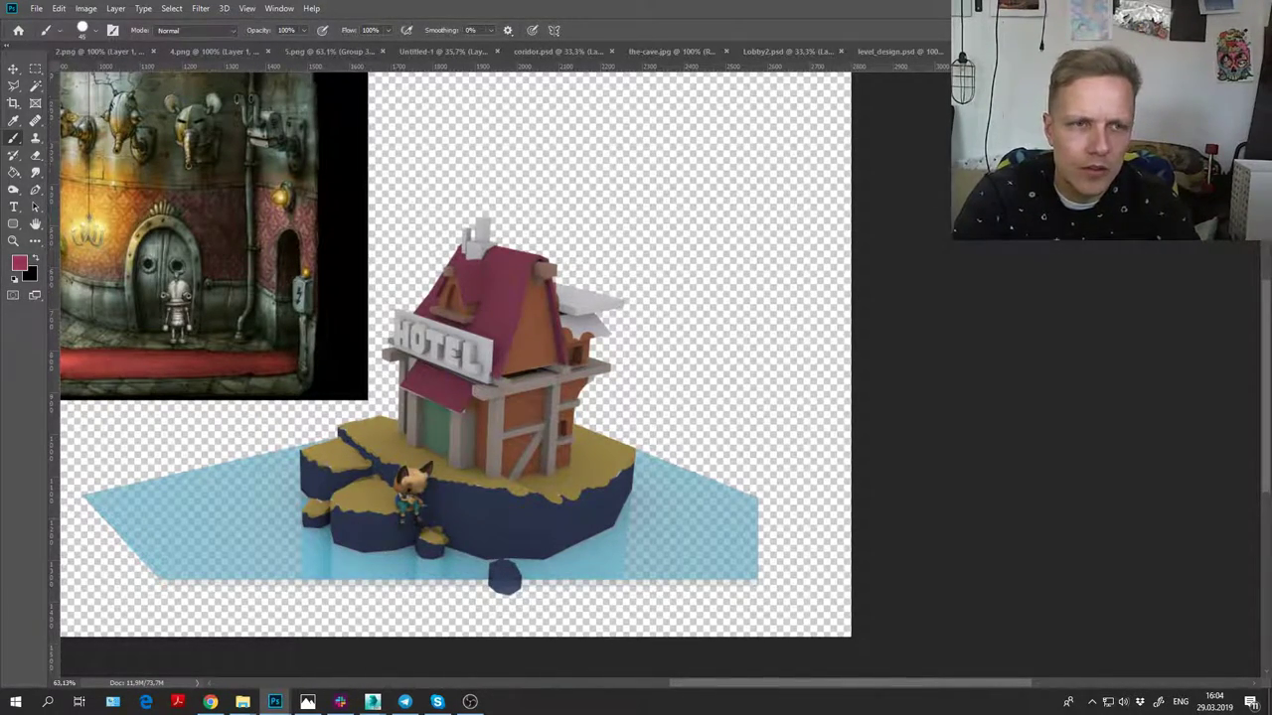
pyautogui.hotkey('ctrl', 'shift', 'd')
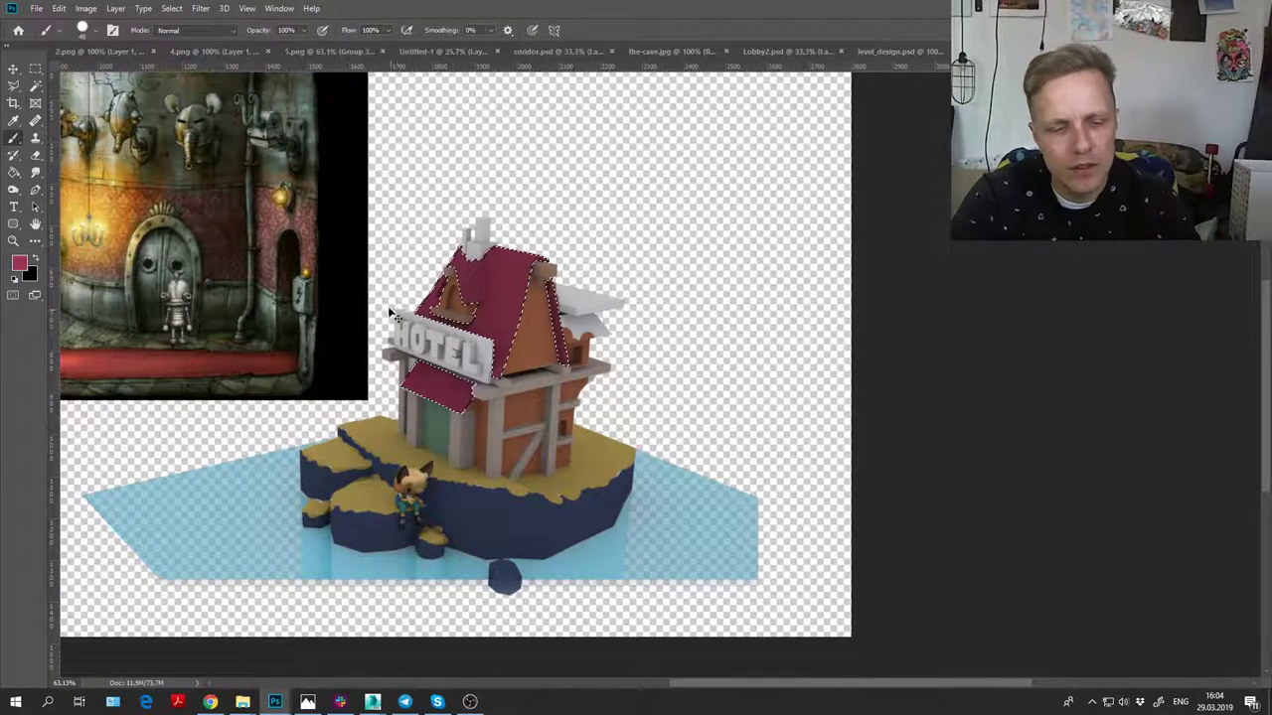
pyautogui.hotkey('ctrl', 'd')
# Step: Clear the roof selection and duplicate the shading layer to deepen the shadows across the render
pyautogui.moveTo(495, 440); pyautogui.dragTo(576, 410)
pyautogui.press('z')
pyautogui.click(575, 438)
pyautogui.click(575, 443)
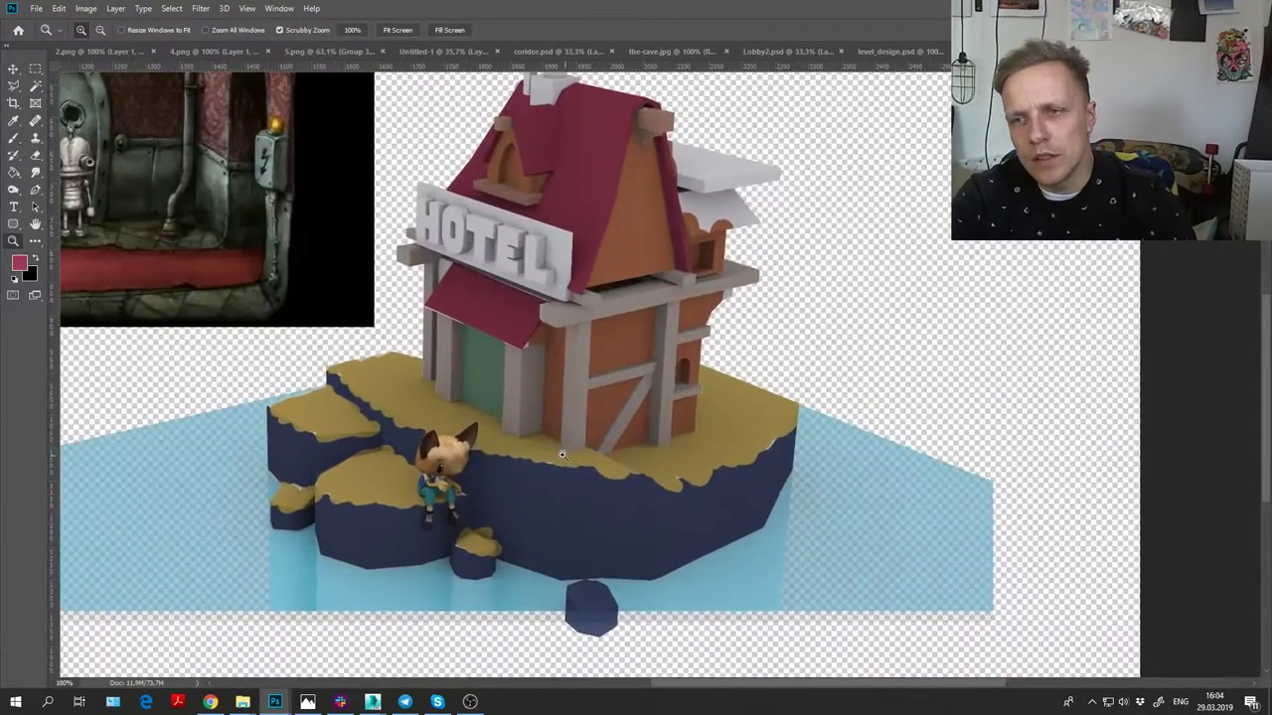
pyautogui.moveTo(524, 333); pyautogui.dragTo(530, 410)
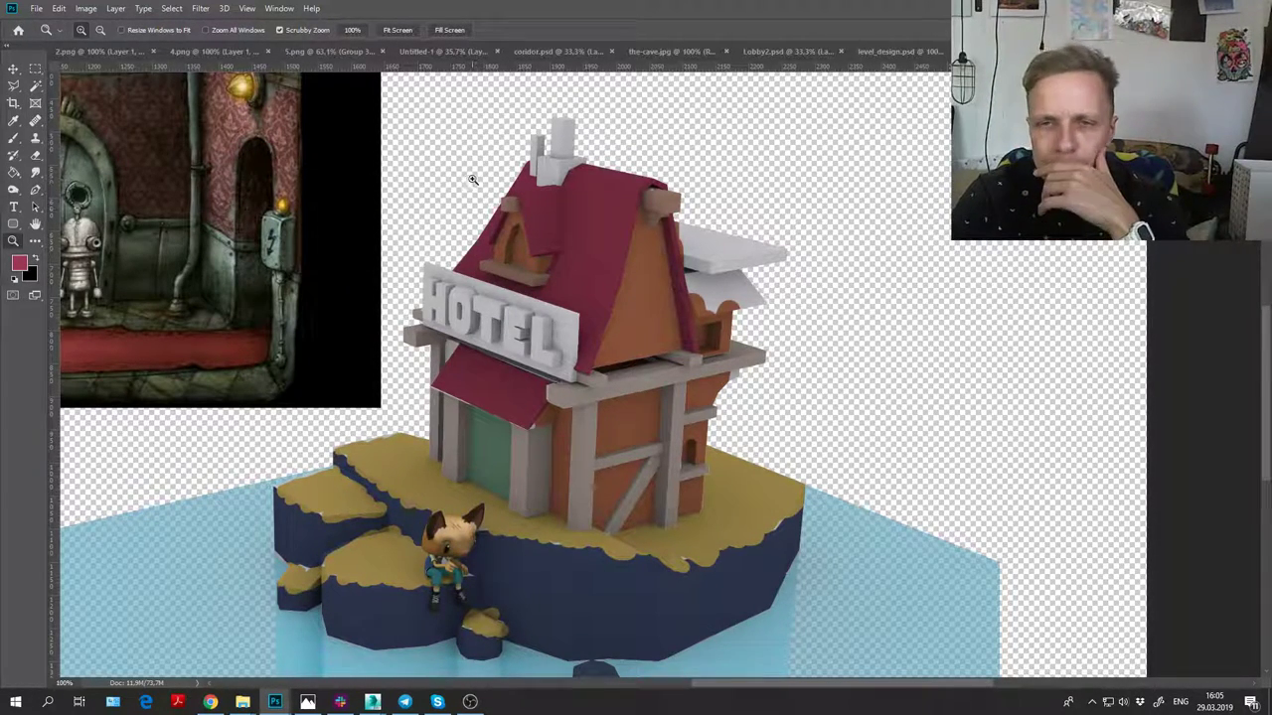
pyautogui.press('b')
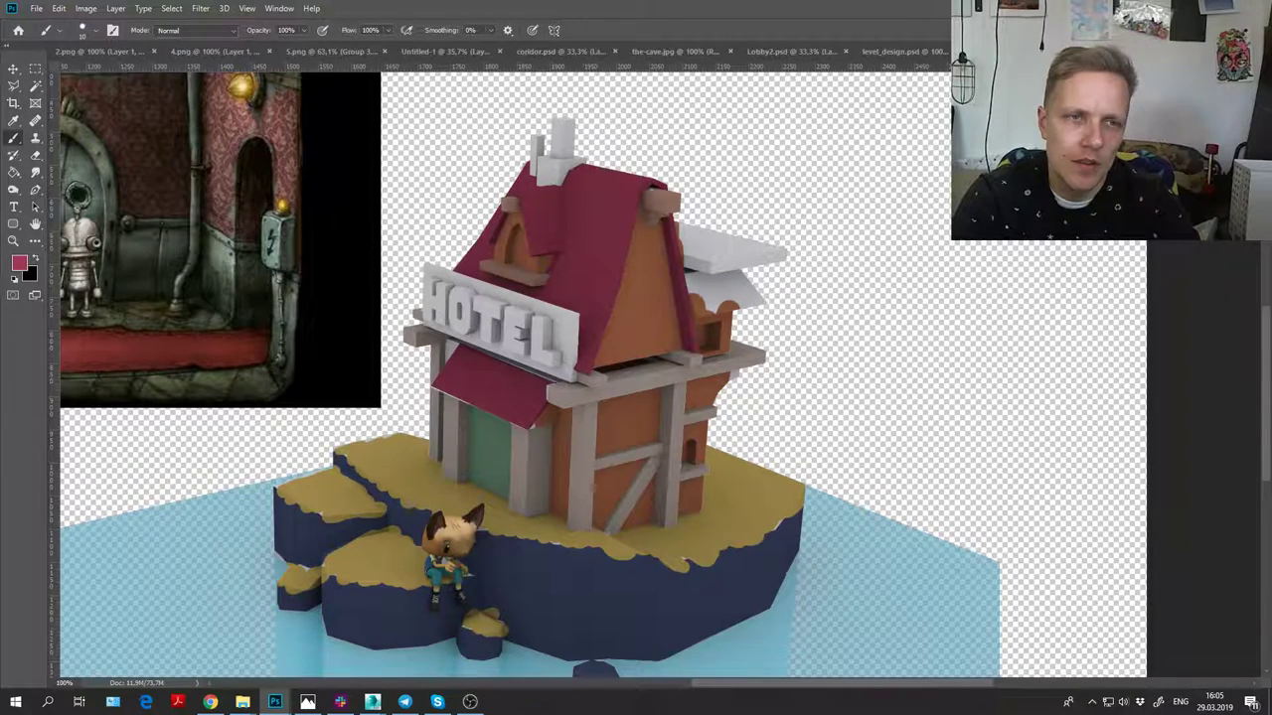
pyautogui.hotkey('ctrl', 'j')
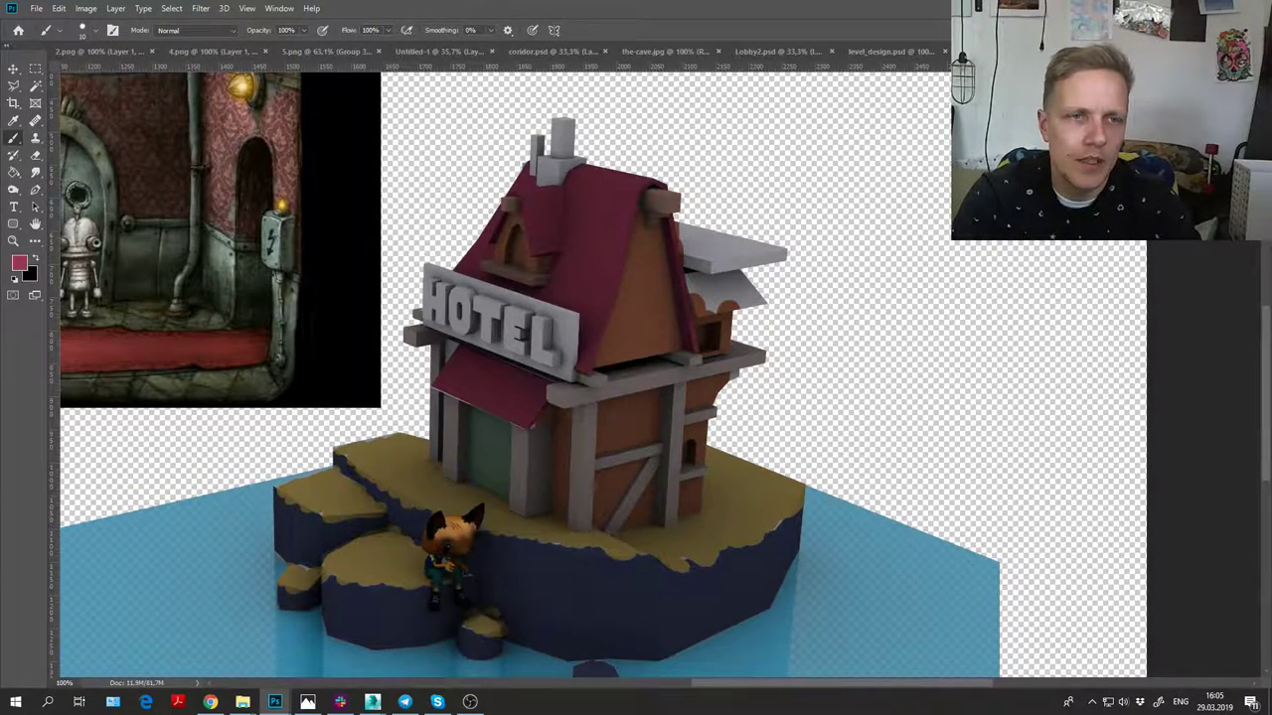
# Step: Adjust the render's Levels with a black input of 36 and a midtone of 1.50, comparing with the preview off
pyautogui.click(85, 8)
pyautogui.moveTo(107, 43)
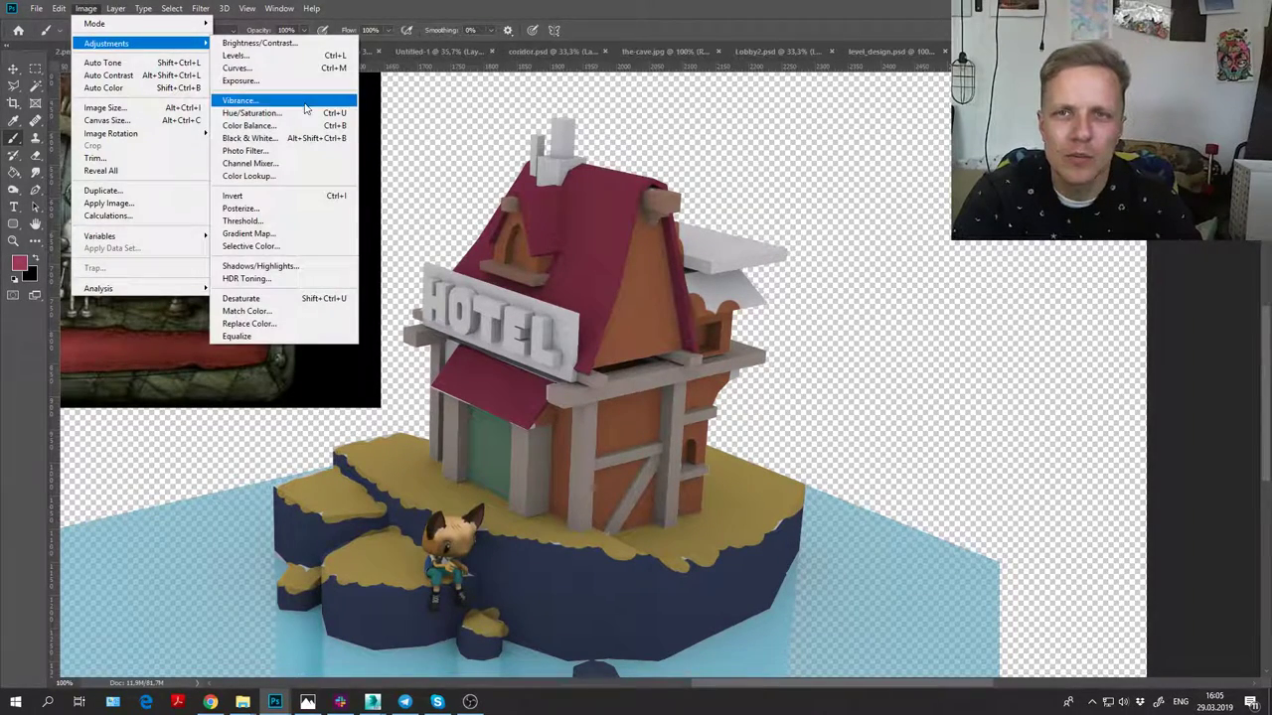
pyautogui.click(286, 57)
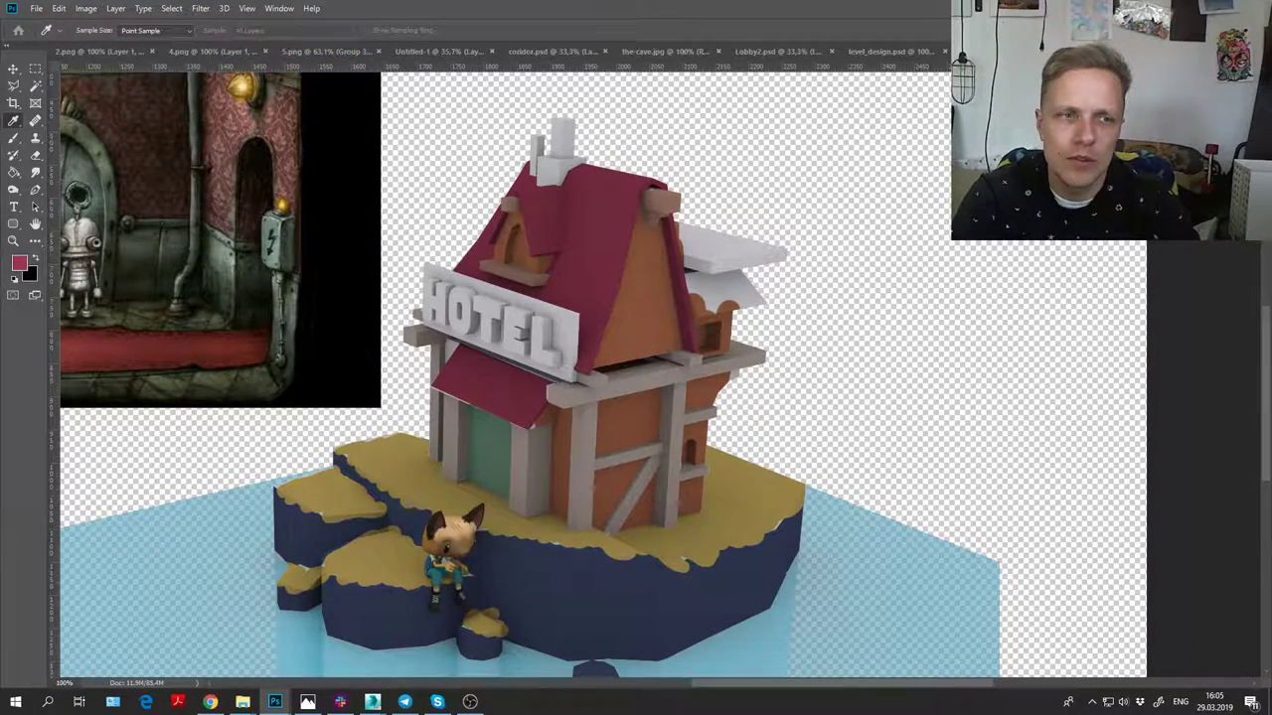
pyautogui.hotkey('ctrl', 'l')
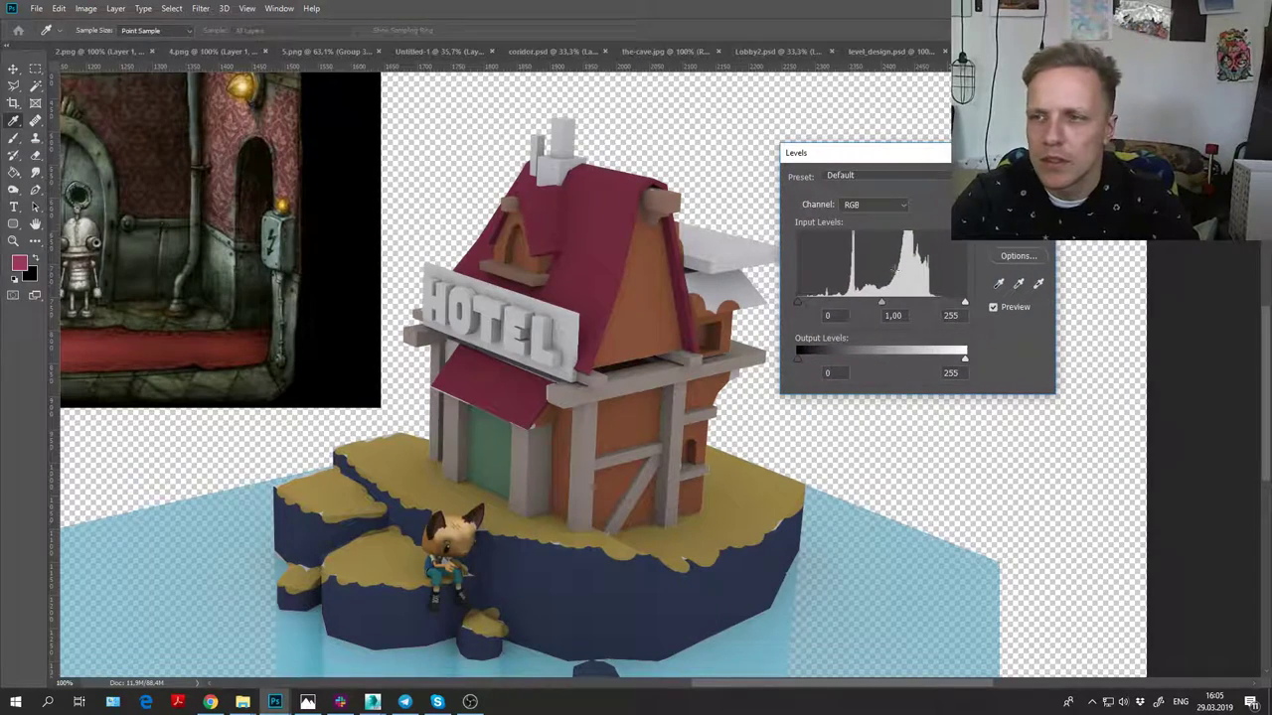
pyautogui.moveTo(798, 303)
pyautogui.mouseDown()
pyautogui.moveTo(917, 306)
pyautogui.moveTo(852, 314)
pyautogui.moveTo(875, 304)
pyautogui.mouseUp()
pyautogui.click(991, 309)
pyautogui.click(990, 309)
pyautogui.moveTo(874, 304)
pyautogui.mouseDown()
pyautogui.moveTo(814, 310)
pyautogui.moveTo(873, 304)
pyautogui.mouseUp()
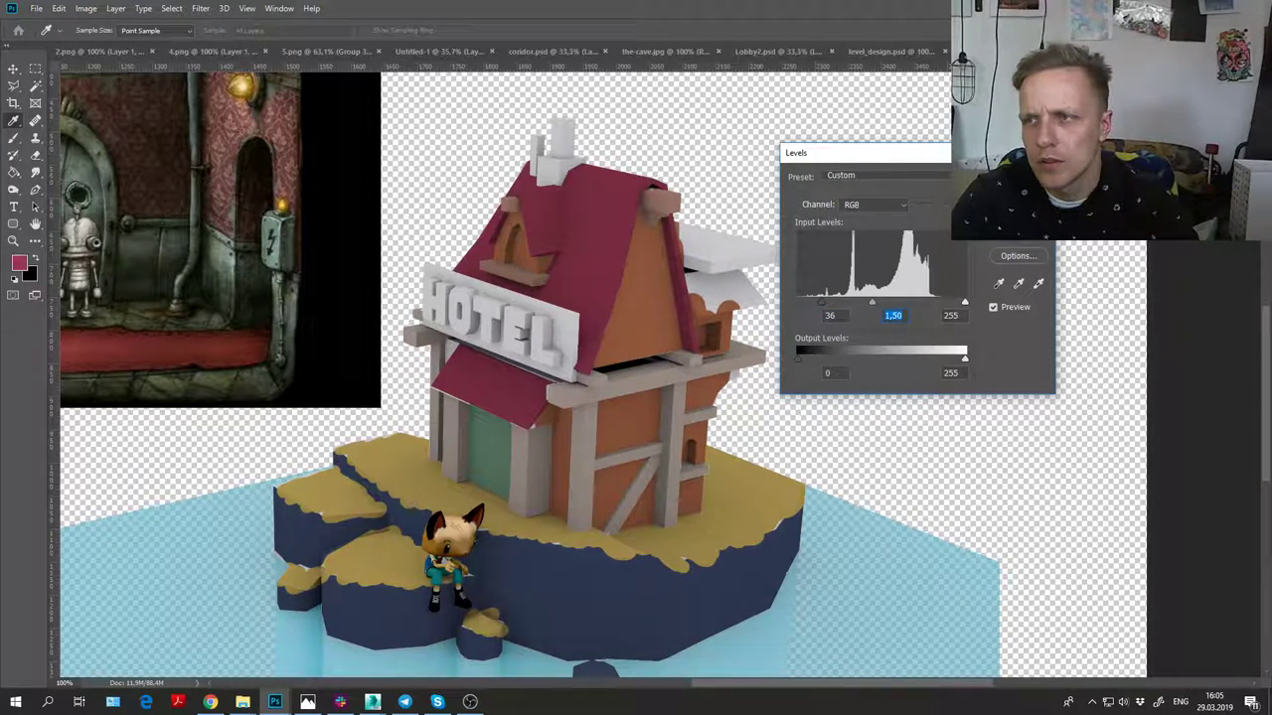
pyautogui.click(1019, 179)
# Step: Compare the coloured hotel with the dark lobby and cottage references, and examine its roof up close
pyautogui.moveTo(623, 422); pyautogui.dragTo(748, 501)
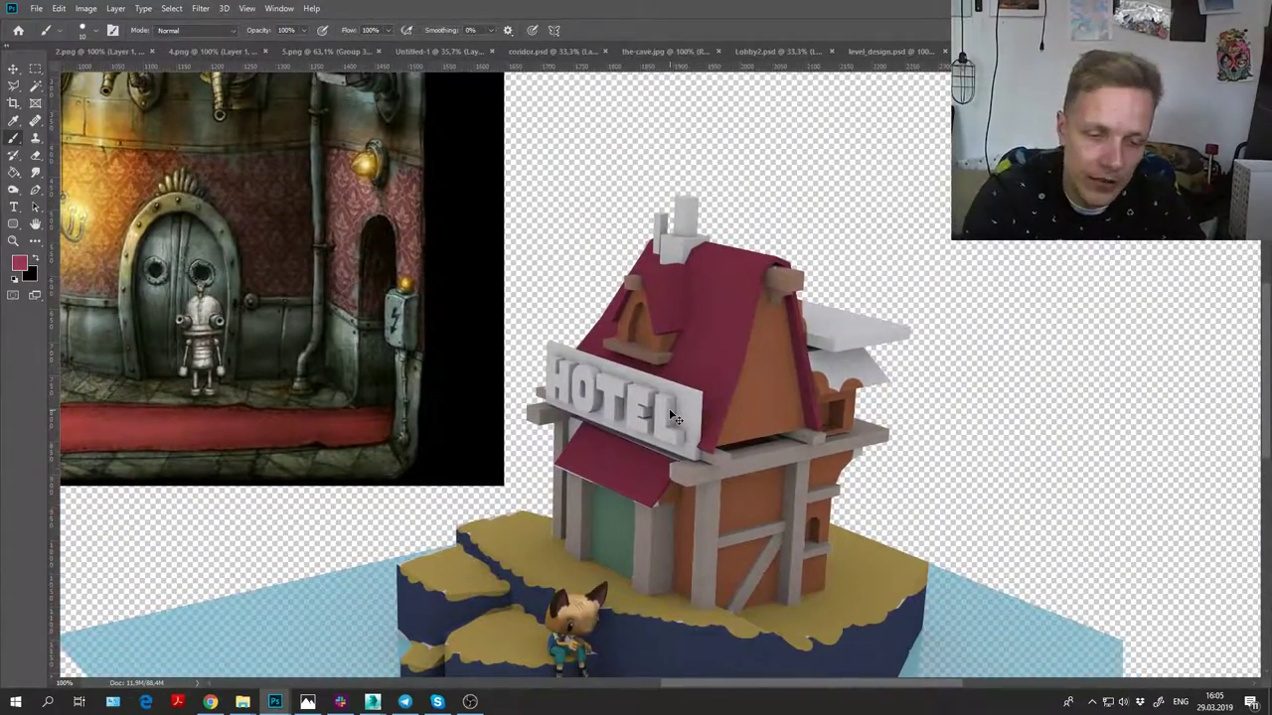
pyautogui.hotkey('ctrl', '-')
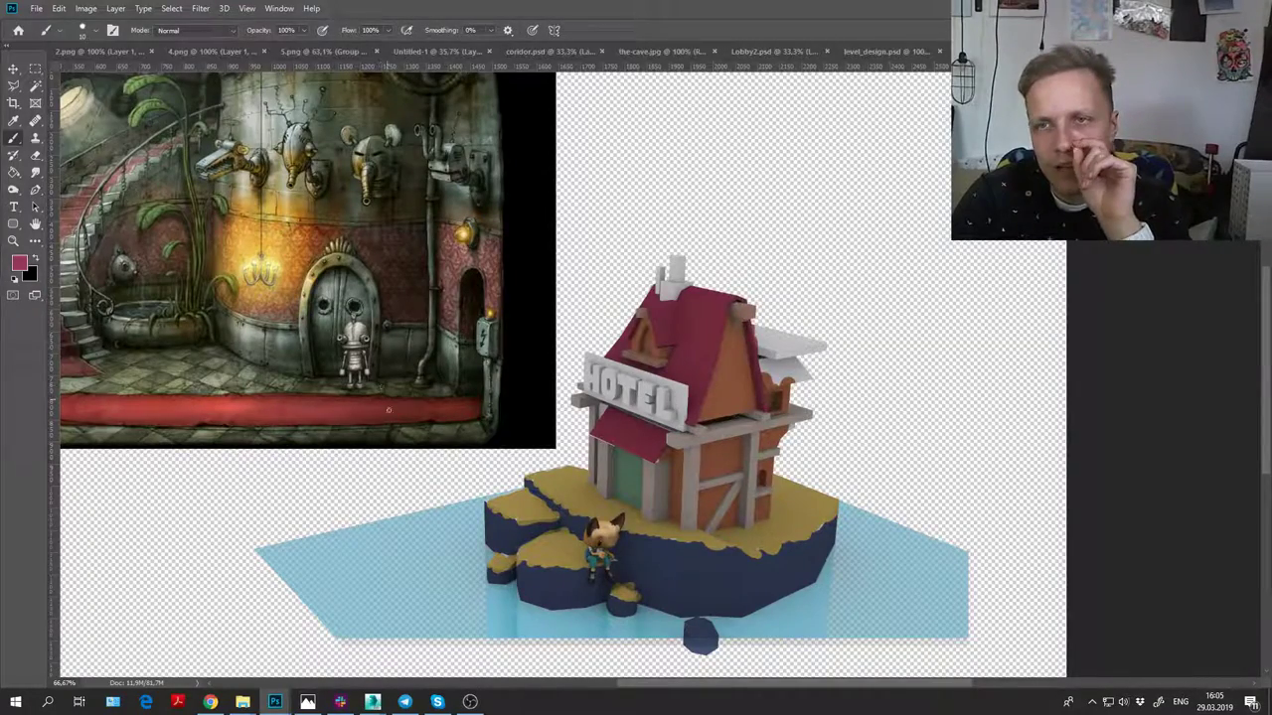
pyautogui.moveTo(245, 440); pyautogui.dragTo(443, 428)
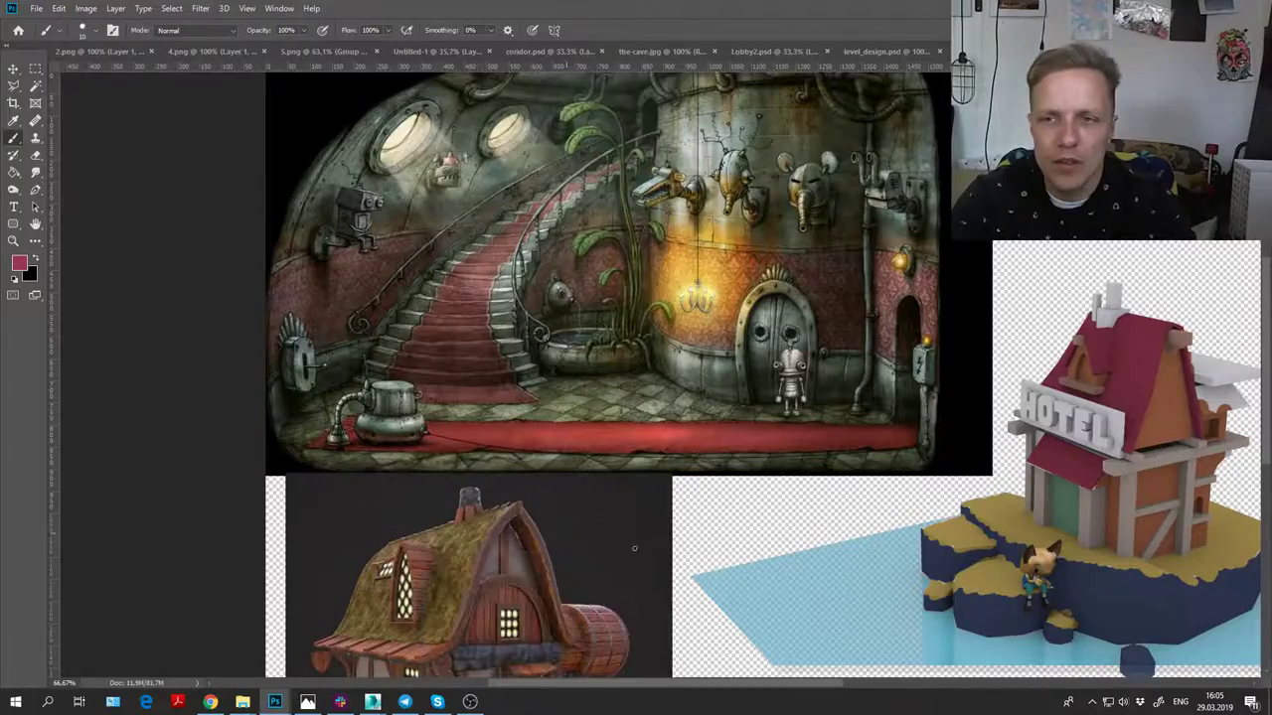
pyautogui.moveTo(638, 557); pyautogui.dragTo(530, 616)
pyautogui.moveTo(595, 427); pyautogui.dragTo(408, 452)
pyautogui.press('z')
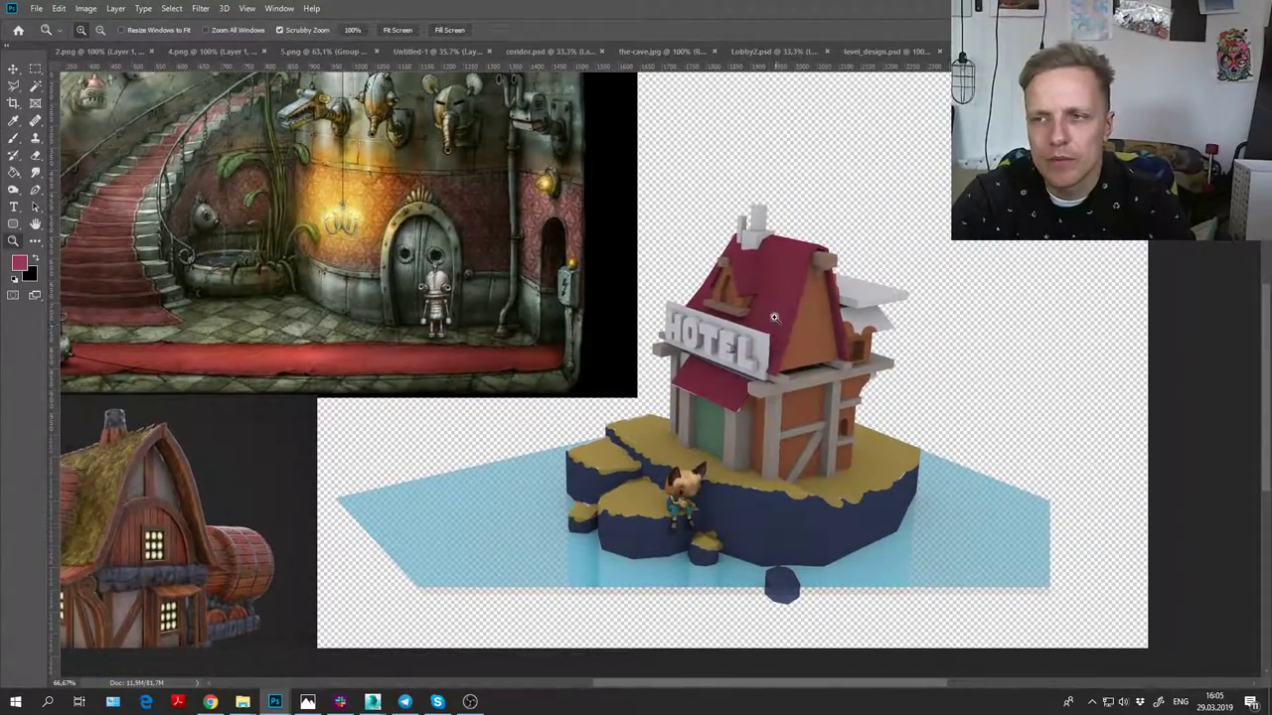
pyautogui.click(773, 314)
pyautogui.click(758, 288)
pyautogui.moveTo(725, 279)
pyautogui.mouseDown()
pyautogui.moveTo(603, 358)
pyautogui.moveTo(614, 338)
pyautogui.mouseUp()
pyautogui.press('b')
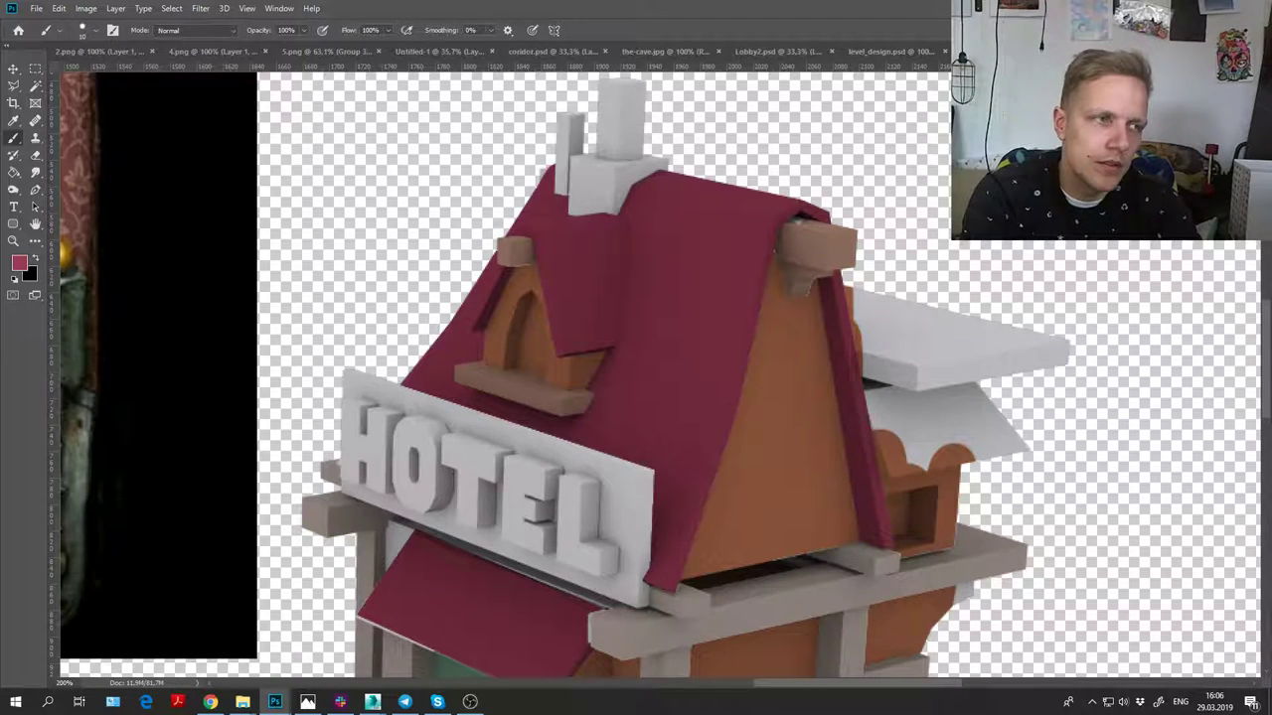
# Step: Paste the painted red roof-tile sample and place it in the empty area beside the hotel's roof
pyautogui.press('l')
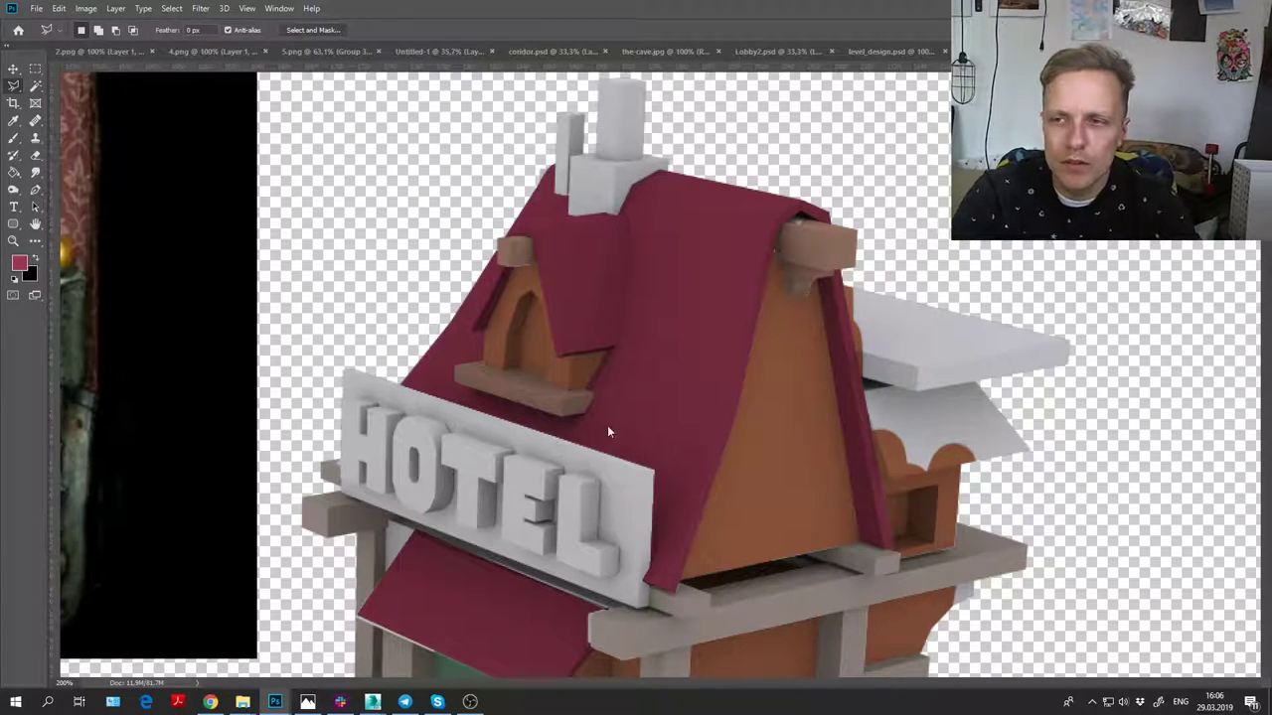
pyautogui.hotkey('ctrl', 'v')
pyautogui.press('v')
pyautogui.moveTo(679, 387); pyautogui.dragTo(1078, 238)
pyautogui.moveTo(935, 321); pyautogui.dragTo(786, 413)
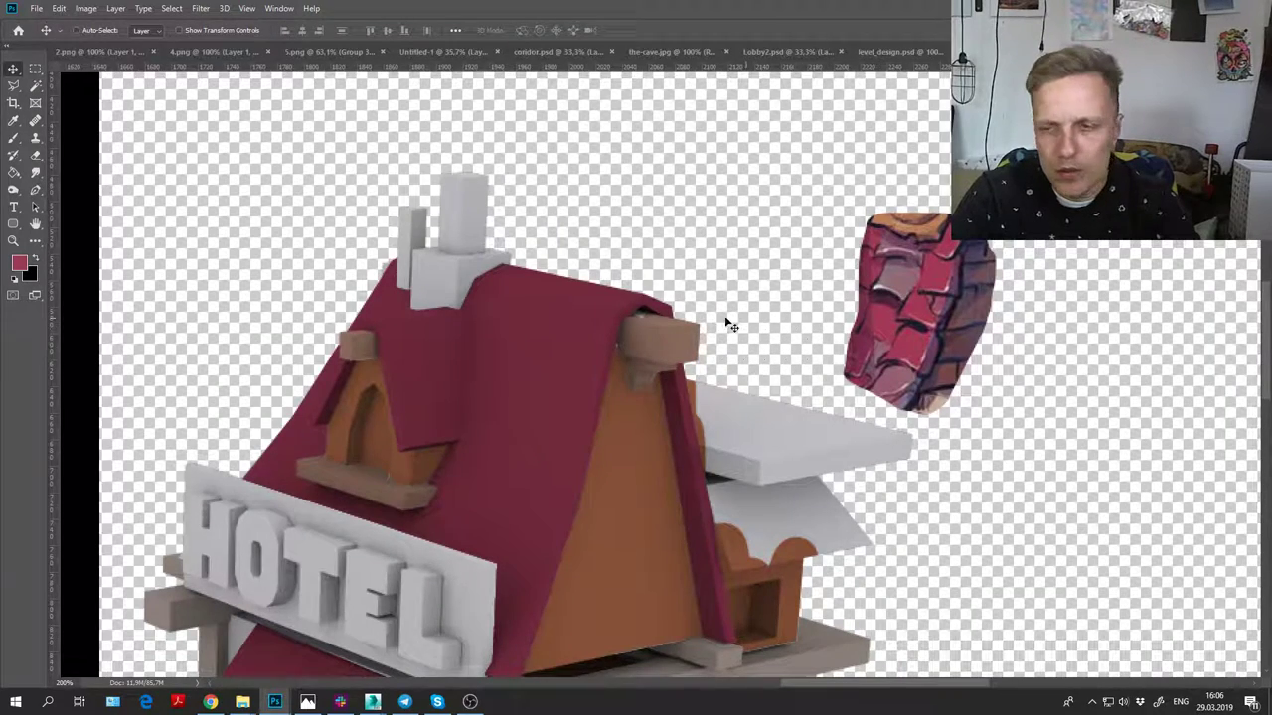
pyautogui.press('b')
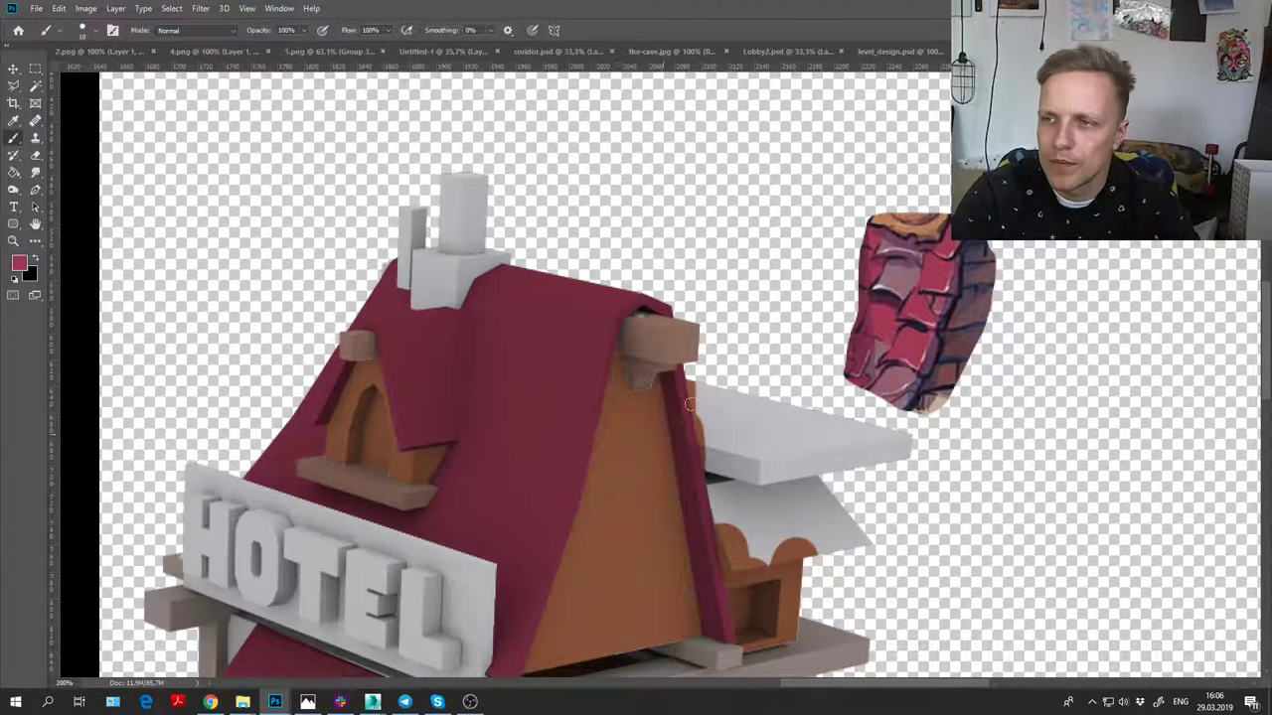
# Step: Examine the whole hotel and the tile sample alongside the reference pictures, and return to the roof
pyautogui.moveTo(681, 472); pyautogui.dragTo(693, 358)
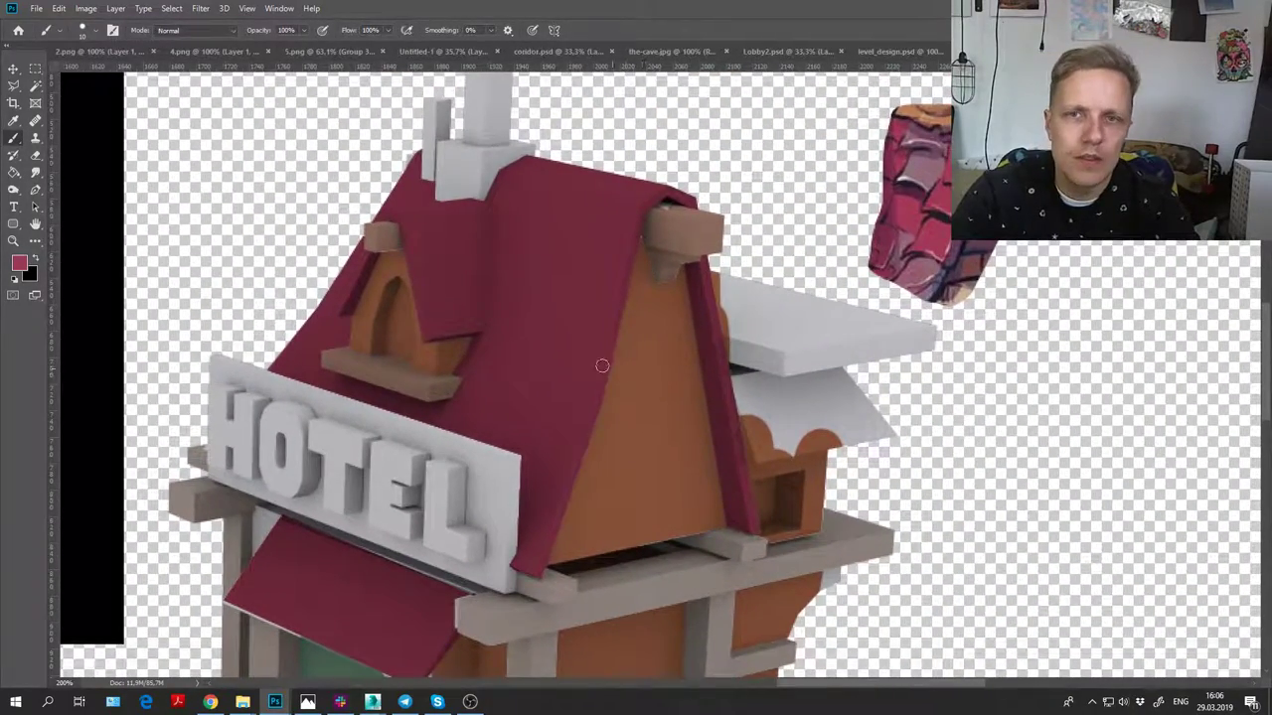
pyautogui.moveTo(524, 335); pyautogui.dragTo(647, 506)
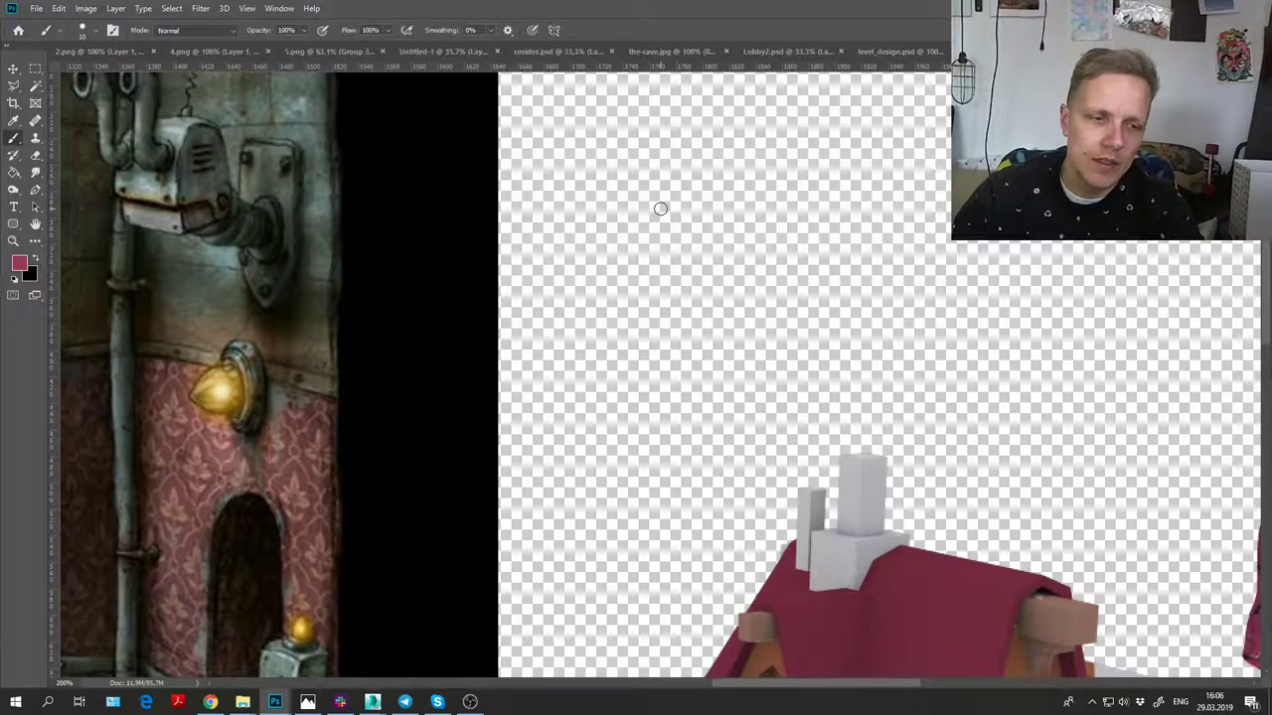
pyautogui.press('v')
pyautogui.scroll(-11, 230, 208)
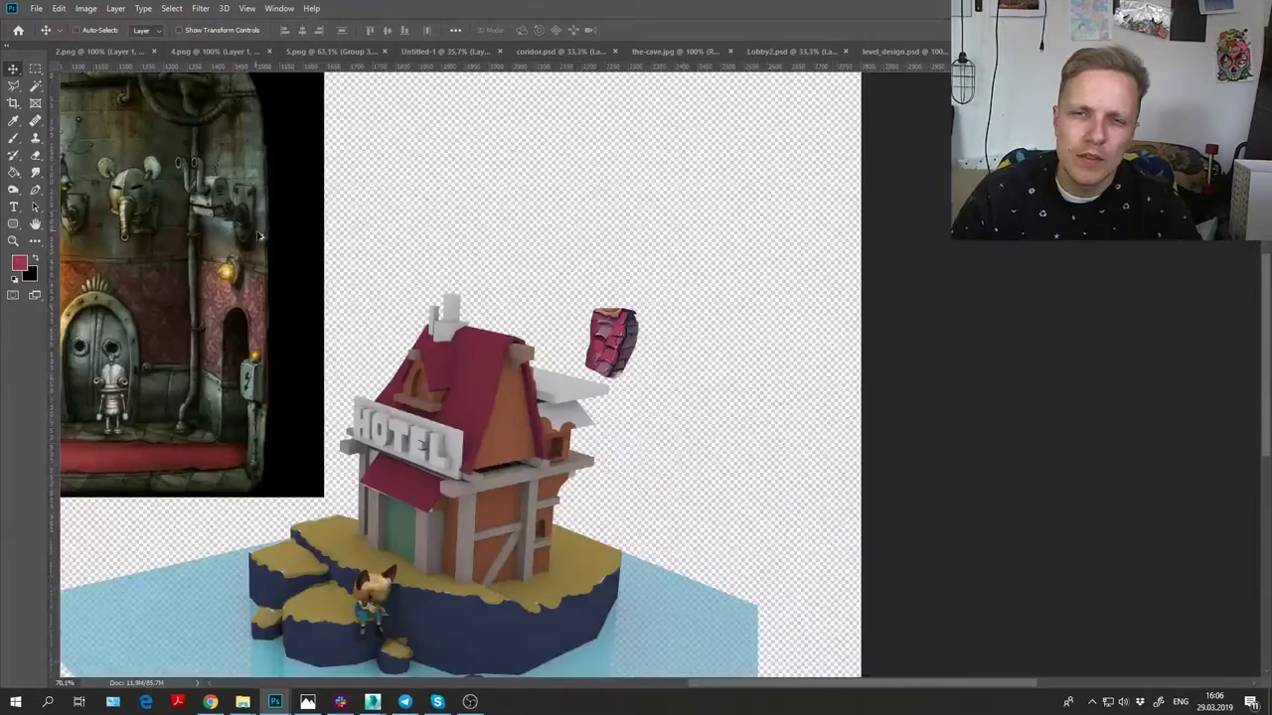
pyautogui.moveTo(261, 234); pyautogui.dragTo(51, 262)
pyautogui.hotkey('ctrl', 'z')
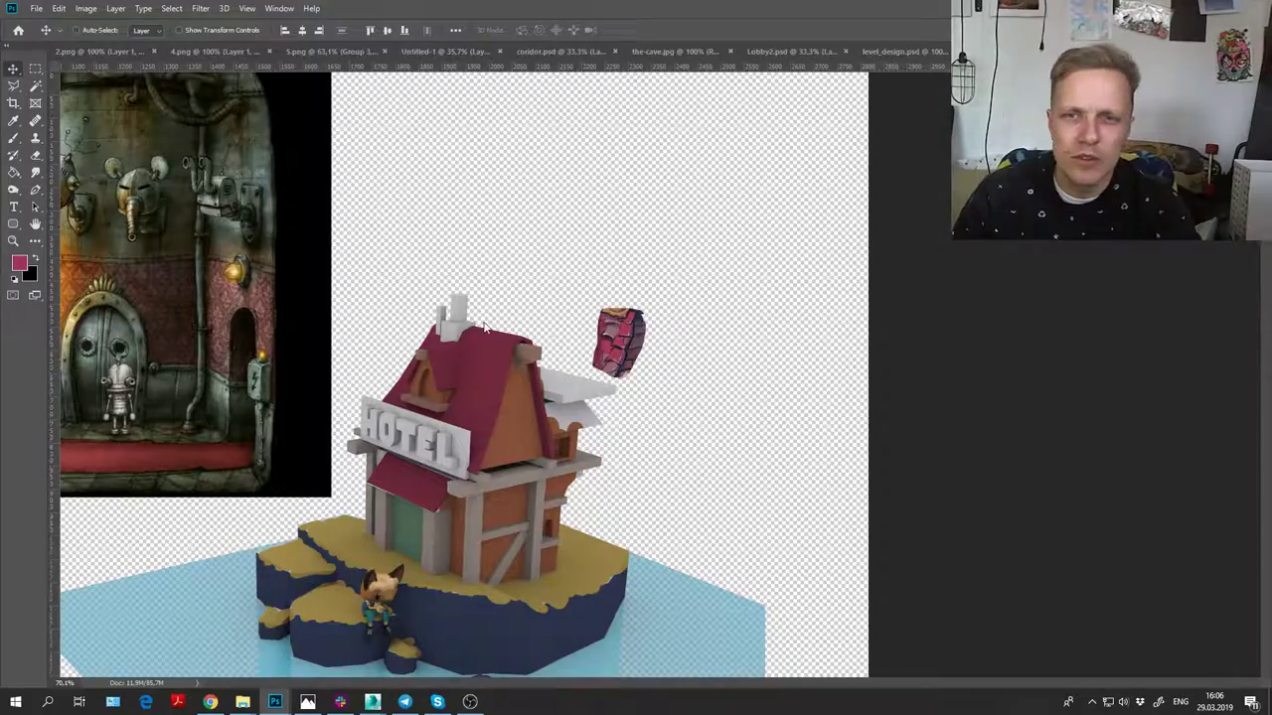
pyautogui.scroll(-2, 484, 328)
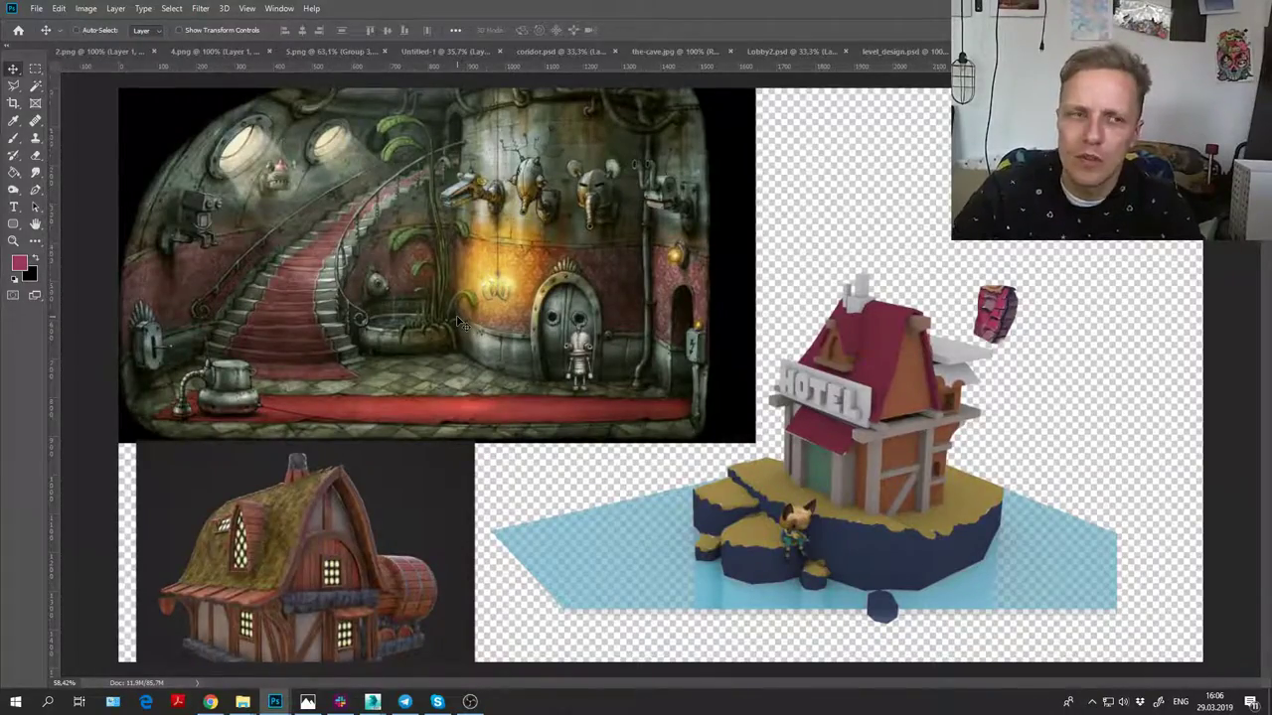
pyautogui.press('z')
pyautogui.click(784, 523)
pyautogui.click(879, 343)
pyautogui.click(865, 324)
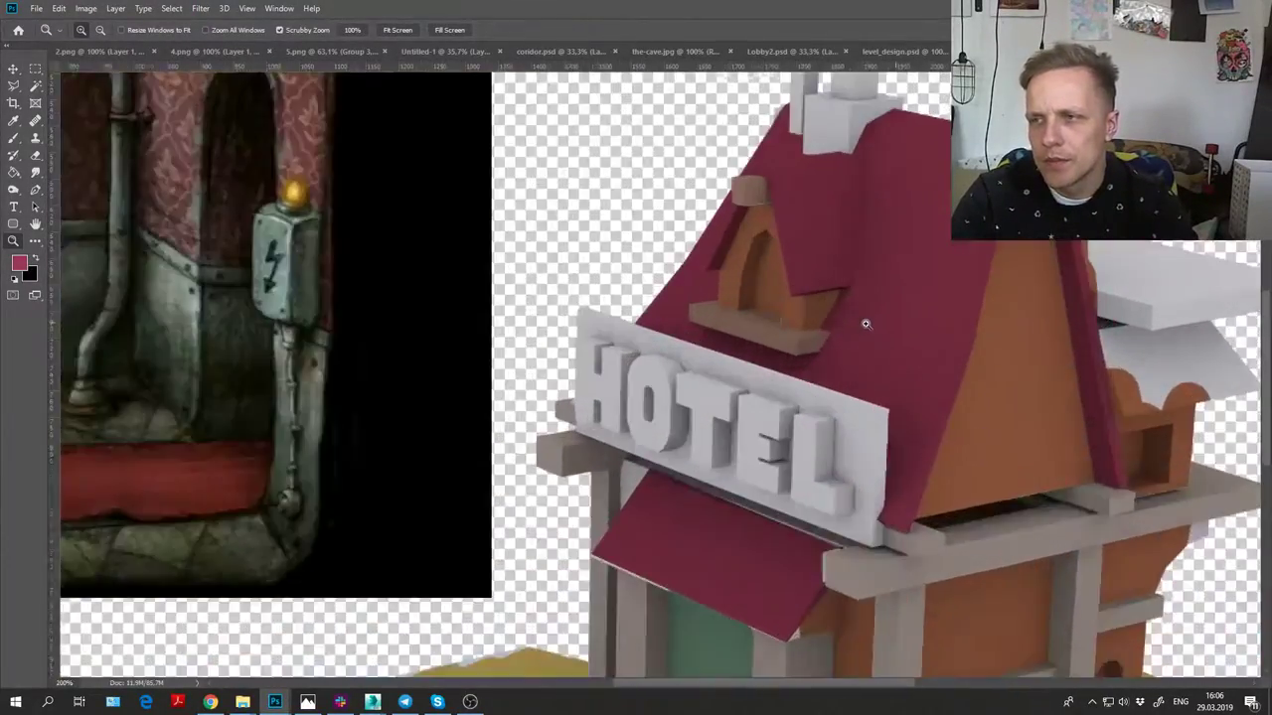
pyautogui.moveTo(865, 323)
pyautogui.mouseDown()
pyautogui.moveTo(903, 528)
pyautogui.moveTo(494, 476)
pyautogui.mouseUp()
# Step: Outline two stacked roof tiles in near-black beside the gable's ridge beam, and thicken the edge between them
pyautogui.press('b')
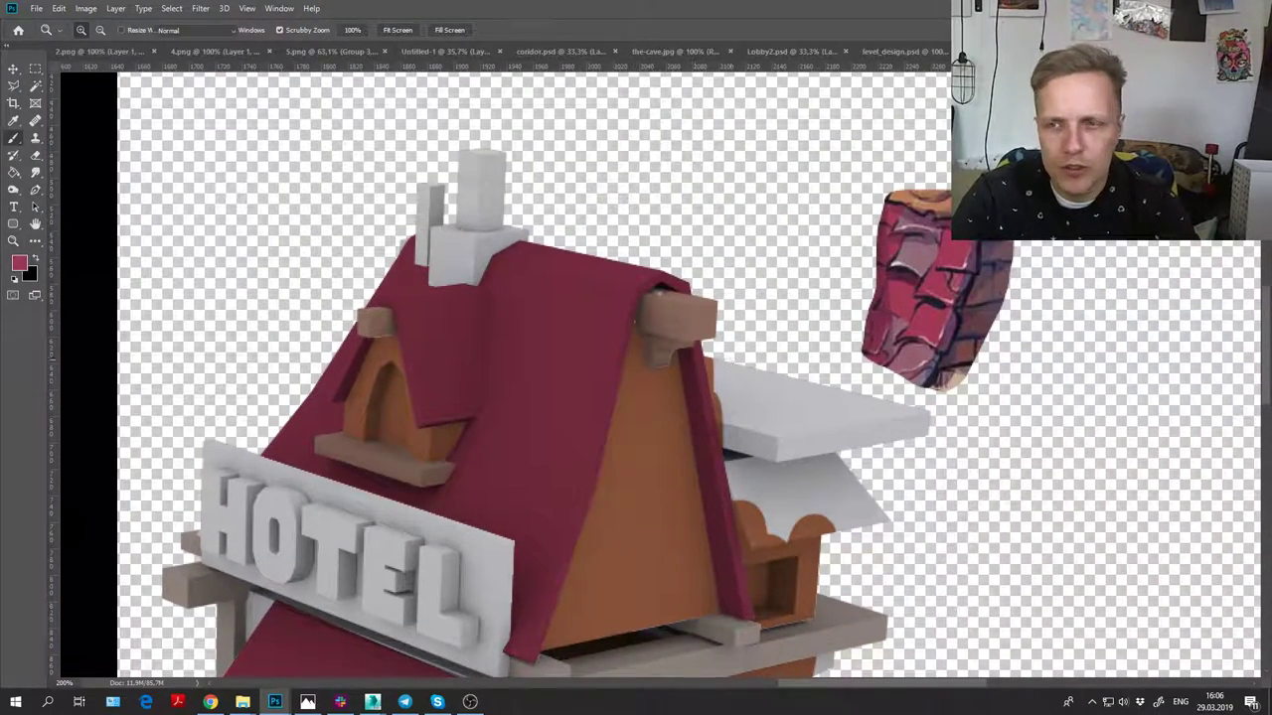
pyautogui.press('d')
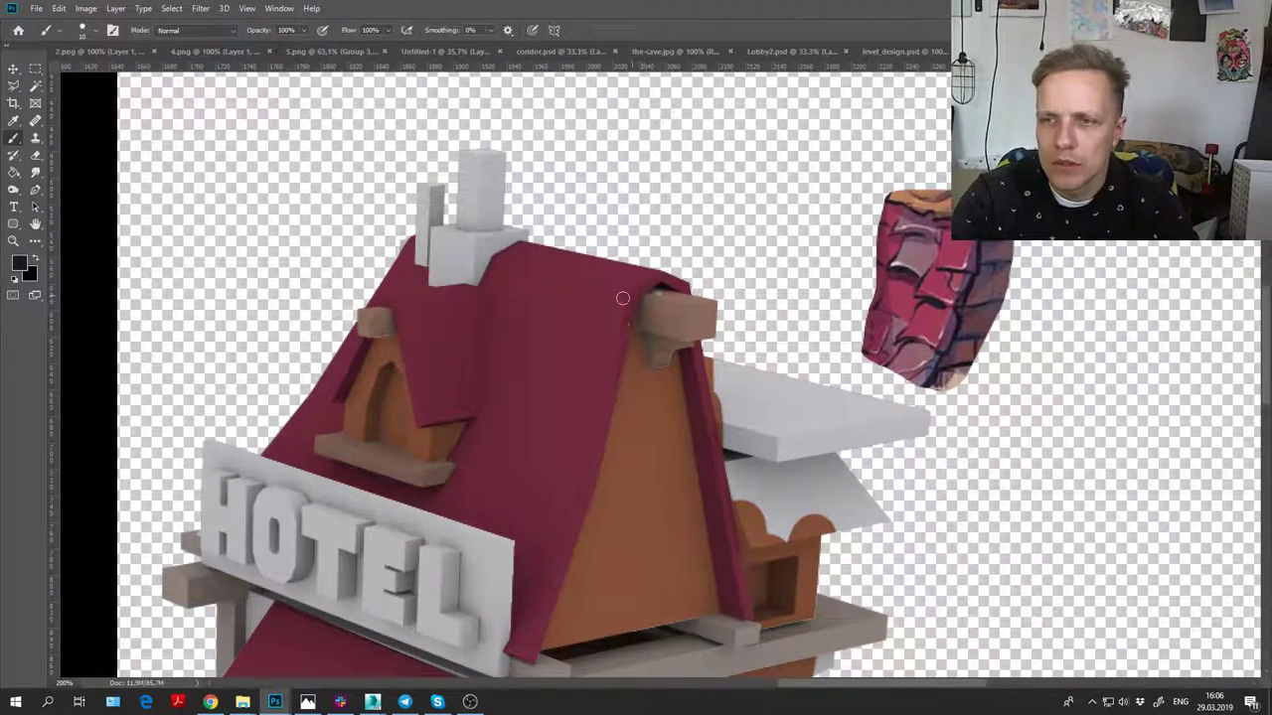
pyautogui.moveTo(595, 341)
pyautogui.mouseDown()
pyautogui.moveTo(592, 383)
pyautogui.moveTo(641, 425)
pyautogui.moveTo(636, 438)
pyautogui.mouseUp()
pyautogui.hotkey('ctrl', 'z')
pyautogui.hotkey('ctrl', 'z')
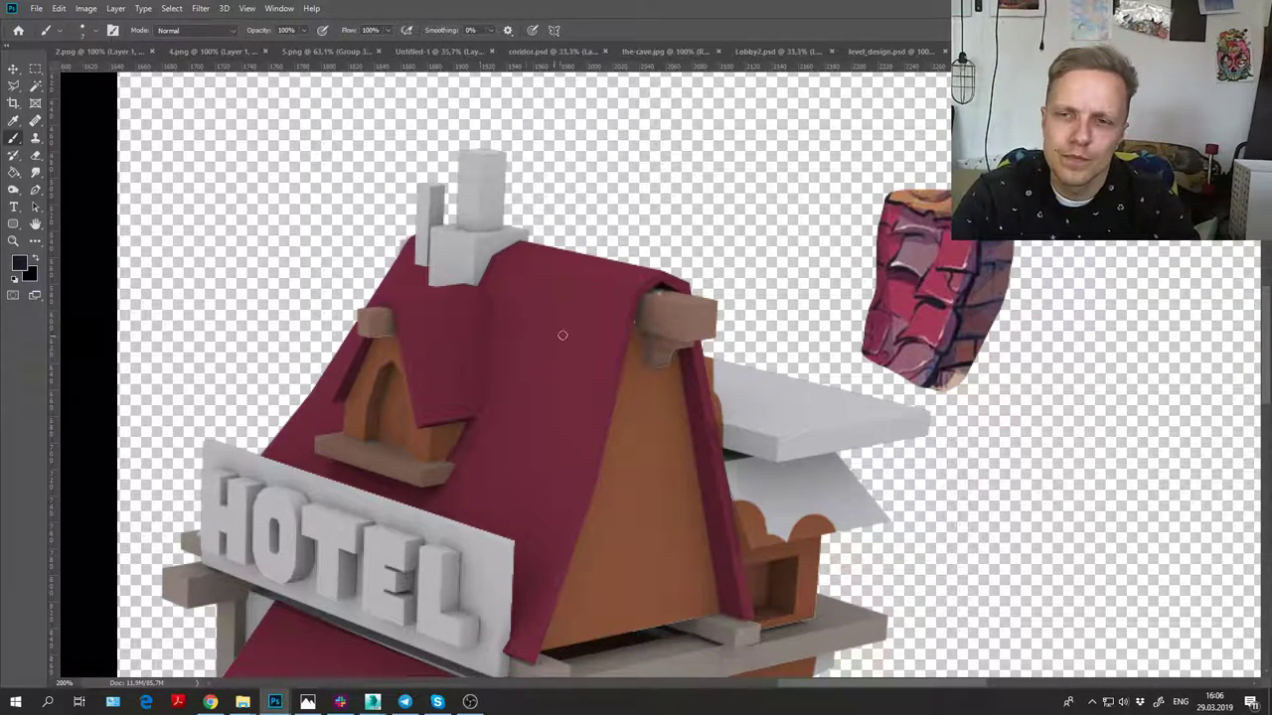
pyautogui.moveTo(596, 289)
pyautogui.mouseDown()
pyautogui.moveTo(575, 337)
pyautogui.moveTo(635, 342)
pyautogui.mouseUp()
pyautogui.hotkey('ctrl', 'z')
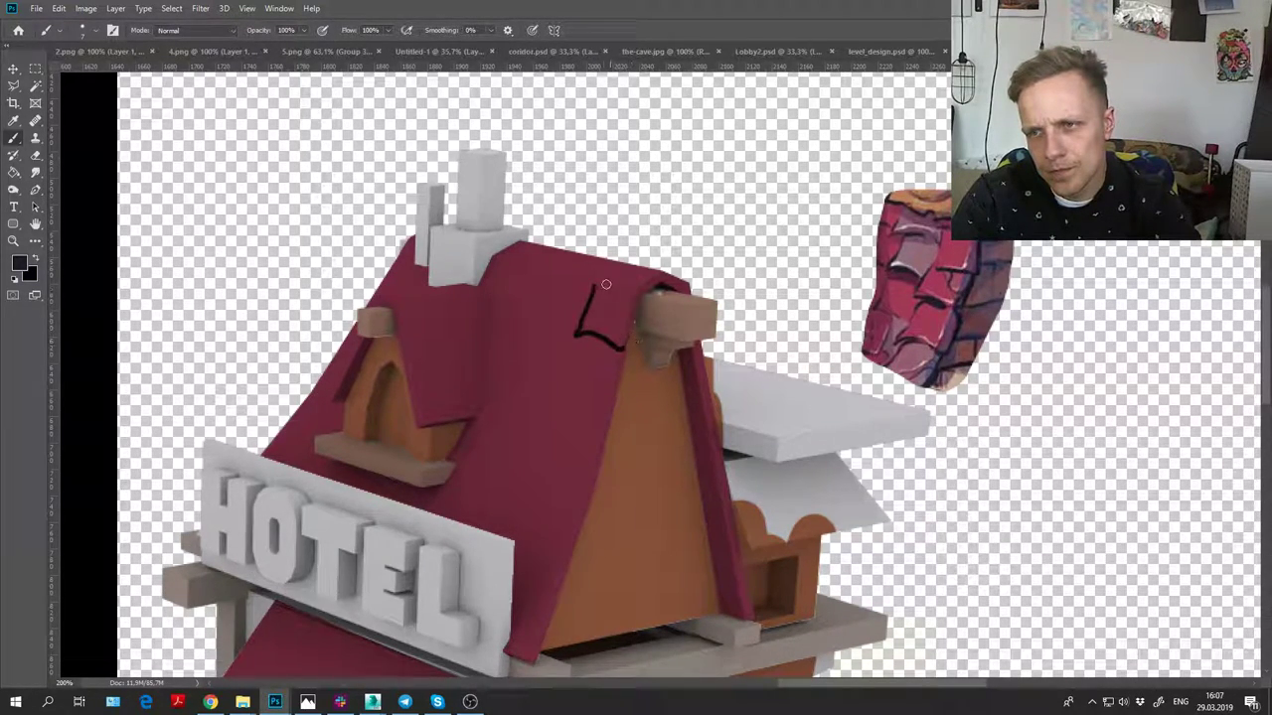
pyautogui.moveTo(594, 286); pyautogui.dragTo(635, 295)
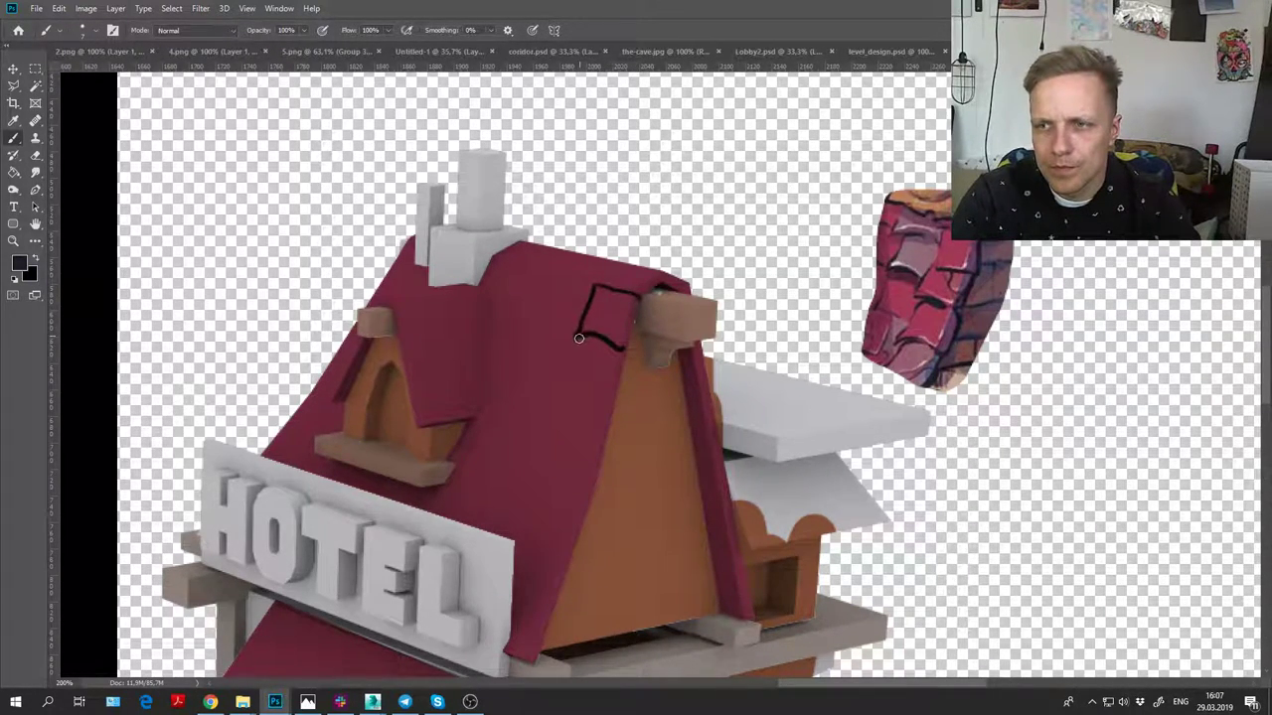
pyautogui.moveTo(575, 336)
pyautogui.mouseDown()
pyautogui.moveTo(558, 395)
pyautogui.moveTo(610, 411)
pyautogui.moveTo(580, 402)
pyautogui.moveTo(613, 407)
pyautogui.mouseUp()
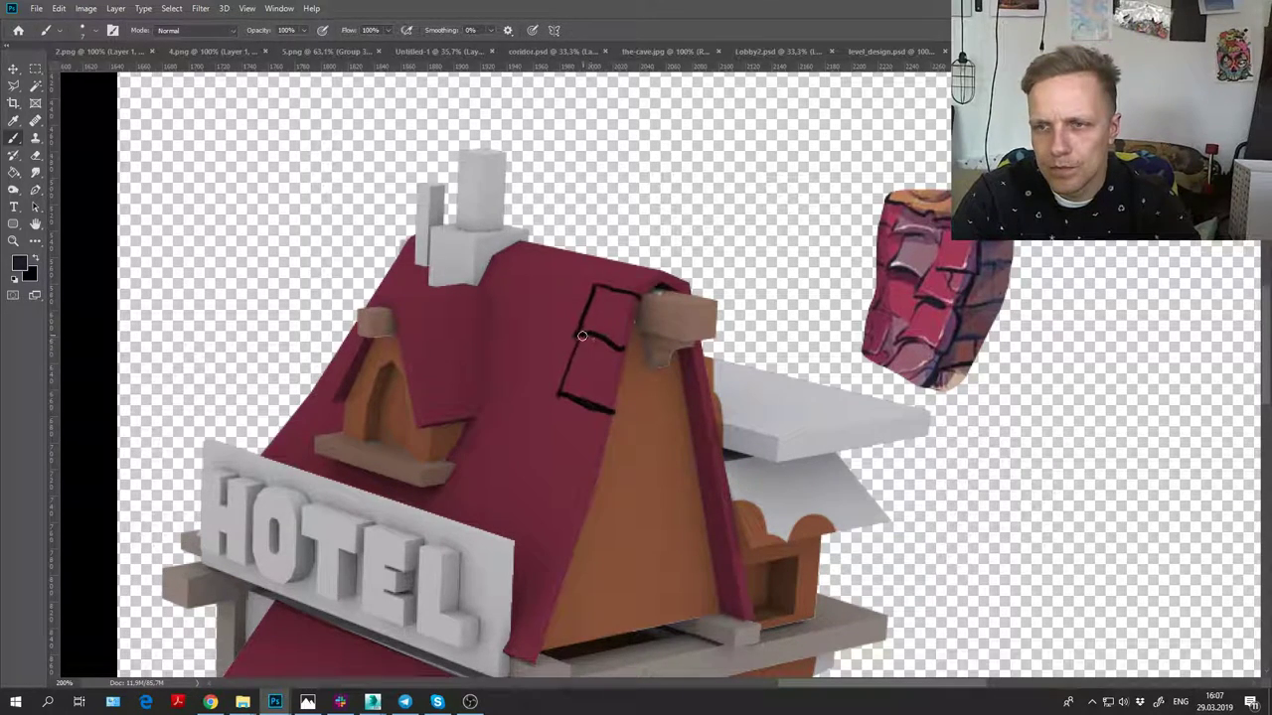
pyautogui.moveTo(583, 335)
pyautogui.mouseDown()
pyautogui.moveTo(616, 349)
pyautogui.moveTo(598, 342)
pyautogui.mouseUp()
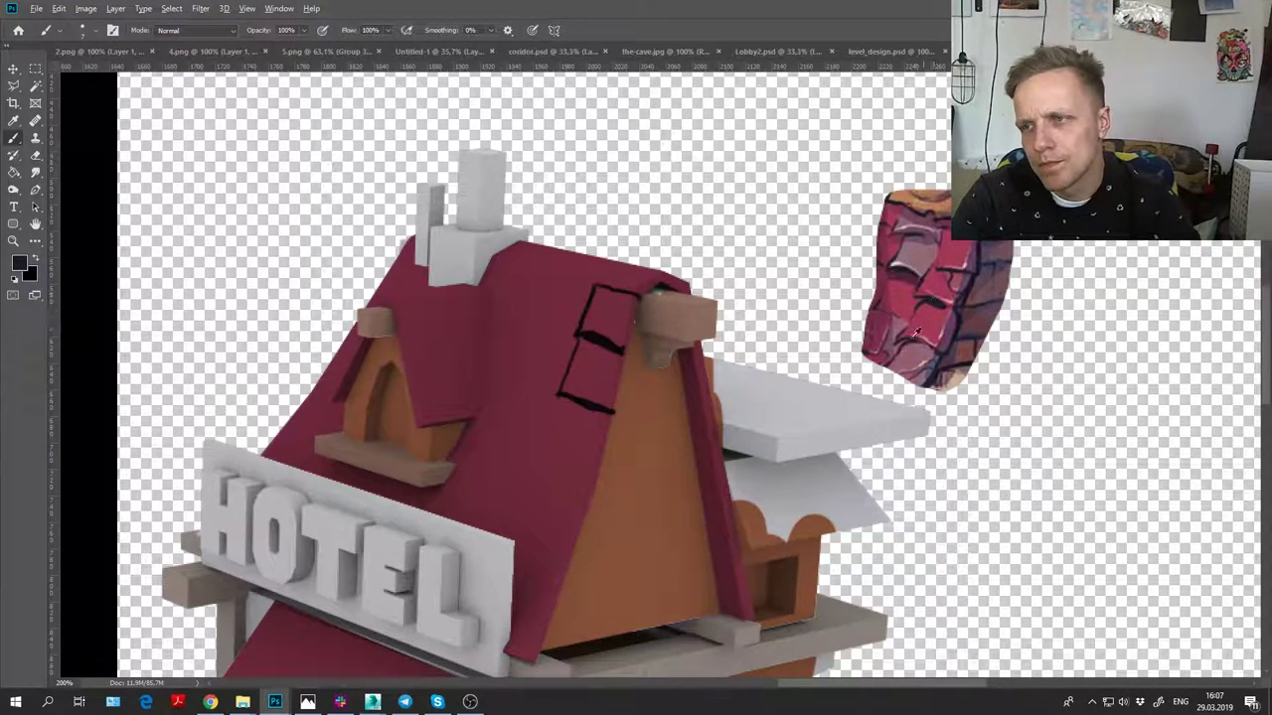
# Step: Try outlining a third roof tile below the second along the gable edge
pyautogui.moveTo(562, 395)
pyautogui.mouseDown()
pyautogui.moveTo(532, 451)
pyautogui.moveTo(596, 478)
pyautogui.mouseUp()
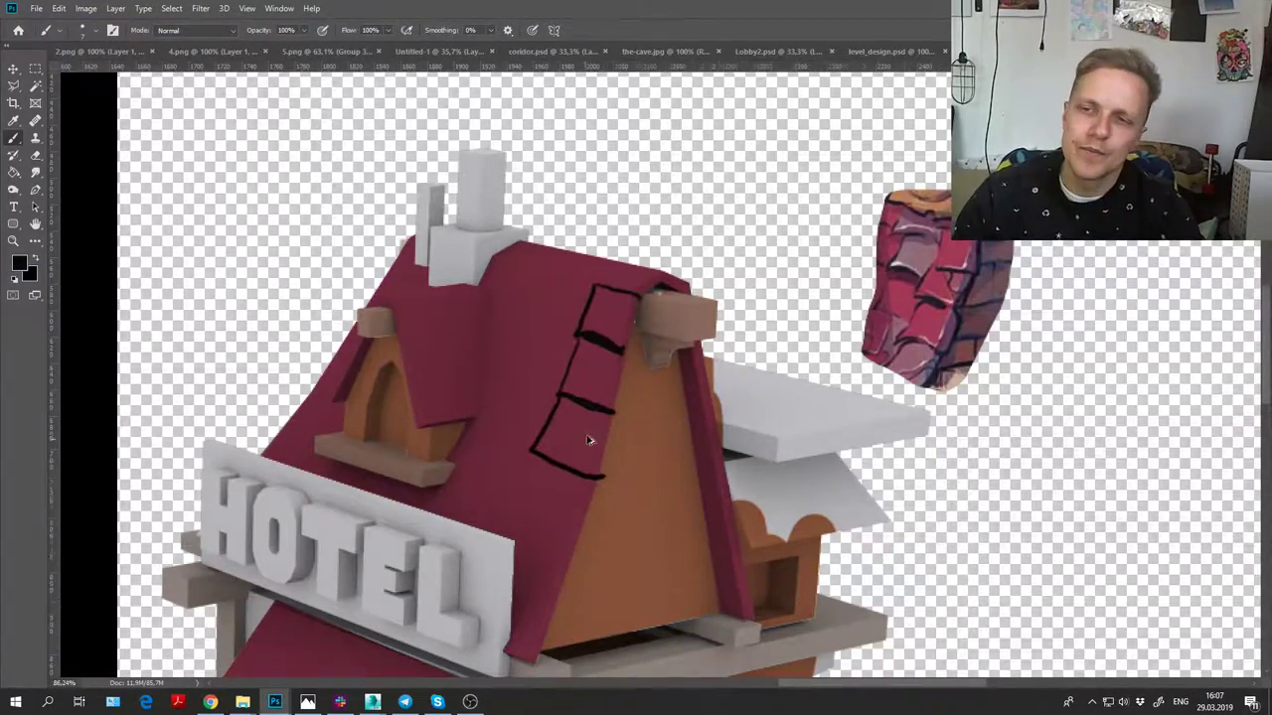
pyautogui.scroll(-7, 616, 461)
pyautogui.scroll(8, 904, 328)
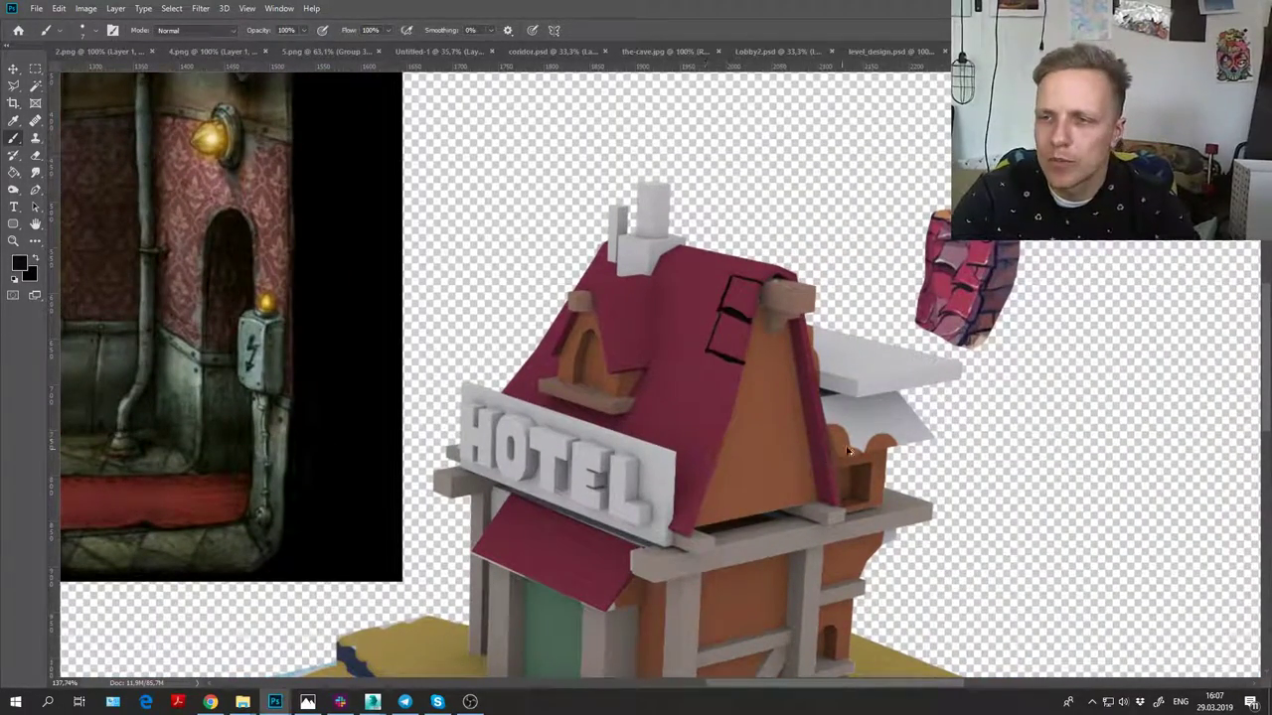
# Step: Sample a dark purple from the tile sample and paint the gable-side edges of the two outlined tiles with it
pyautogui.press('z')
pyautogui.click(810, 410)
pyautogui.moveTo(809, 410); pyautogui.dragTo(765, 361)
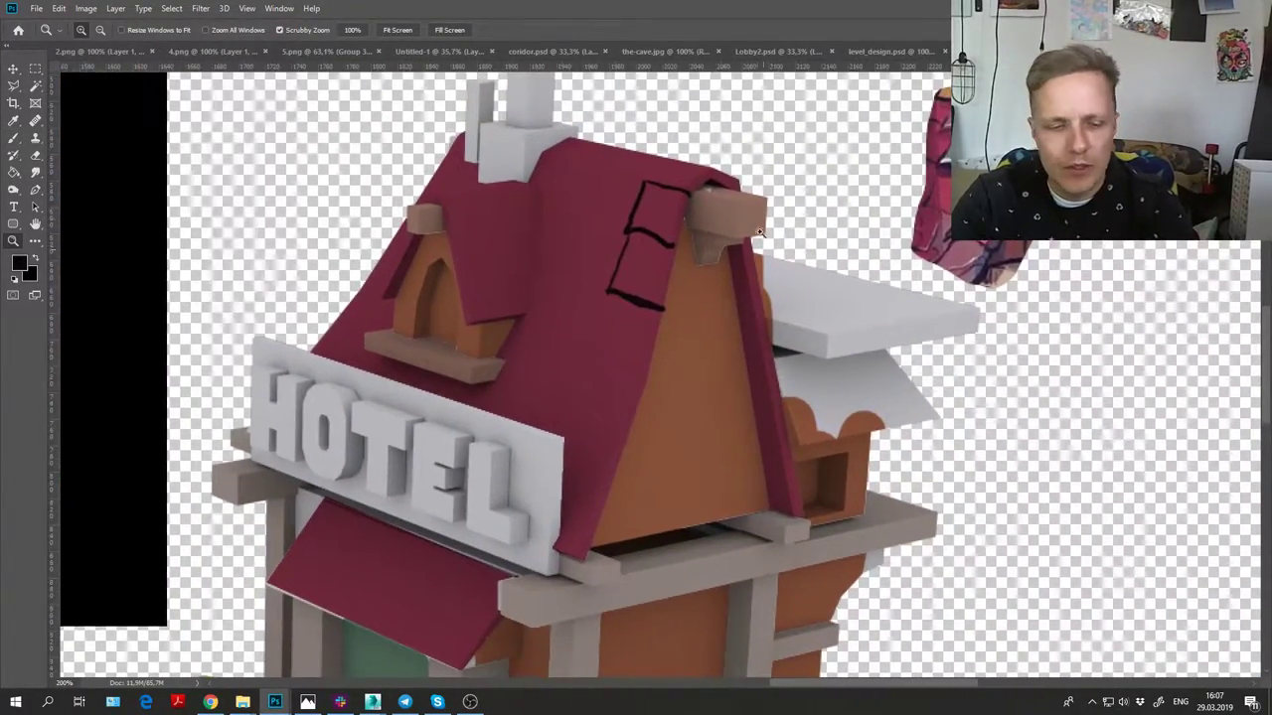
pyautogui.keyDown('alt'); pyautogui.click(998, 249); pyautogui.keyUp('alt')
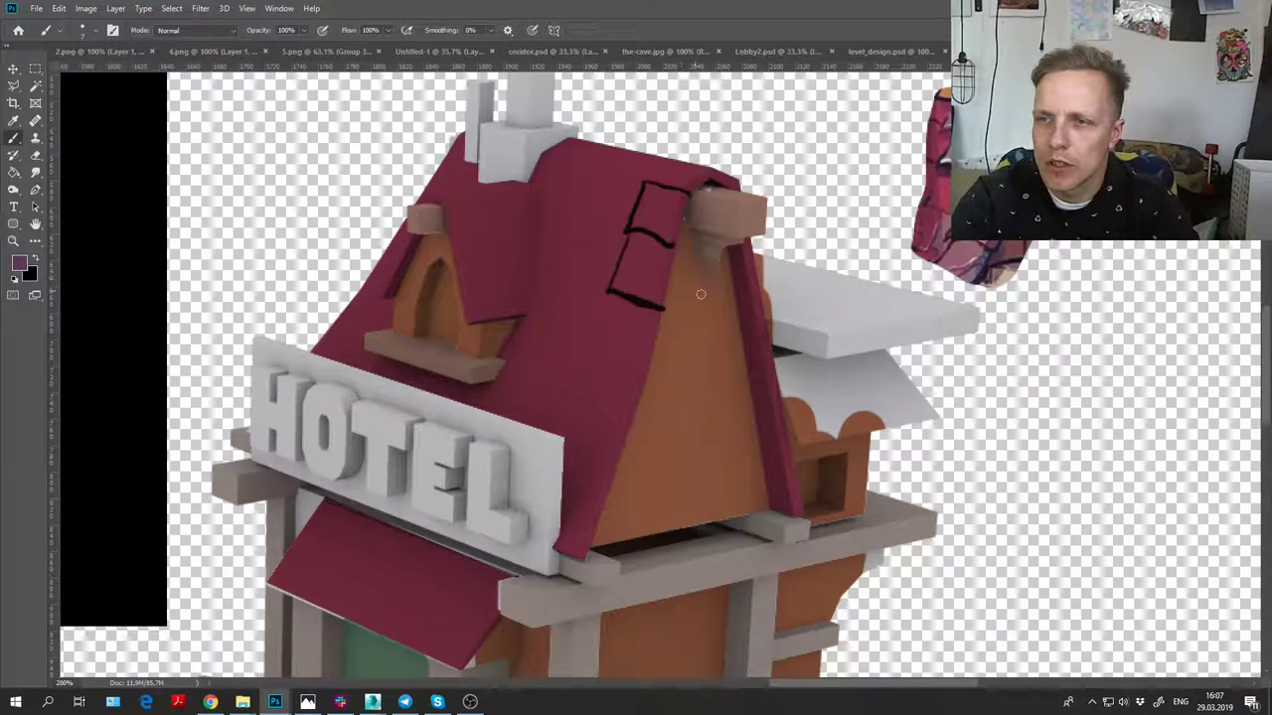
pyautogui.moveTo(671, 252); pyautogui.dragTo(659, 298)
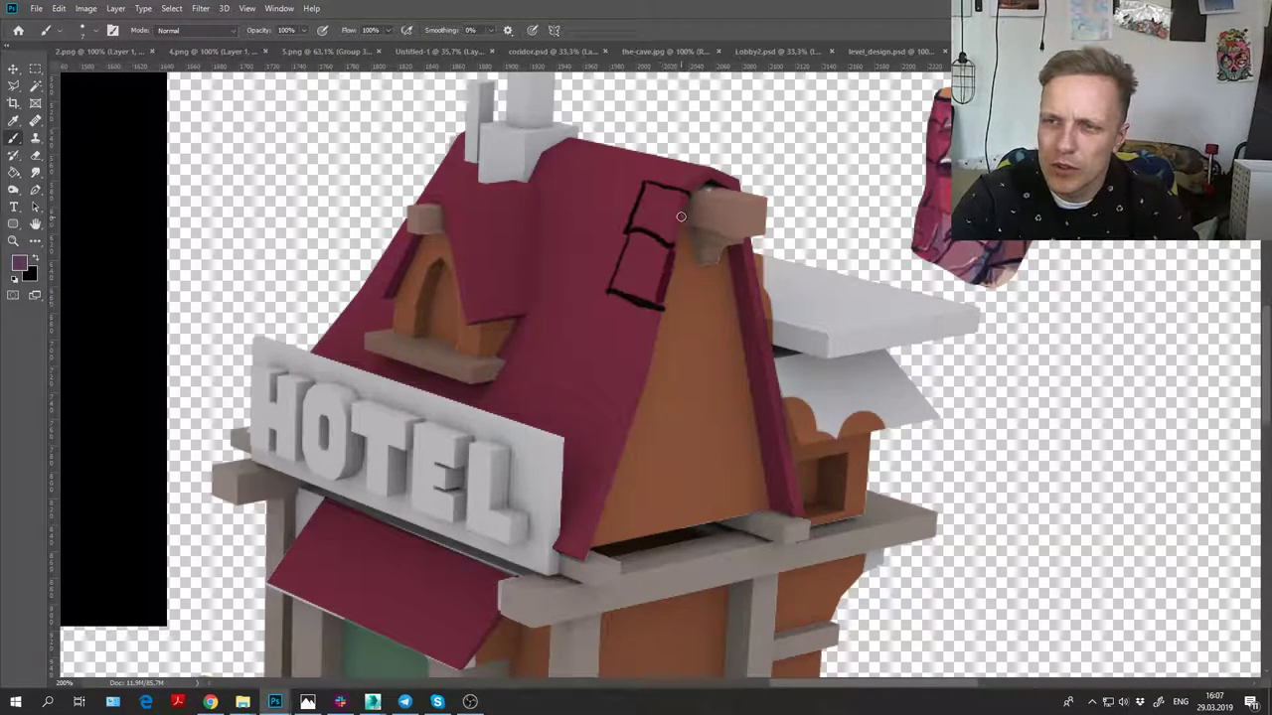
pyautogui.moveTo(680, 211)
pyautogui.mouseDown()
pyautogui.moveTo(674, 241)
pyautogui.moveTo(686, 207)
pyautogui.mouseUp()
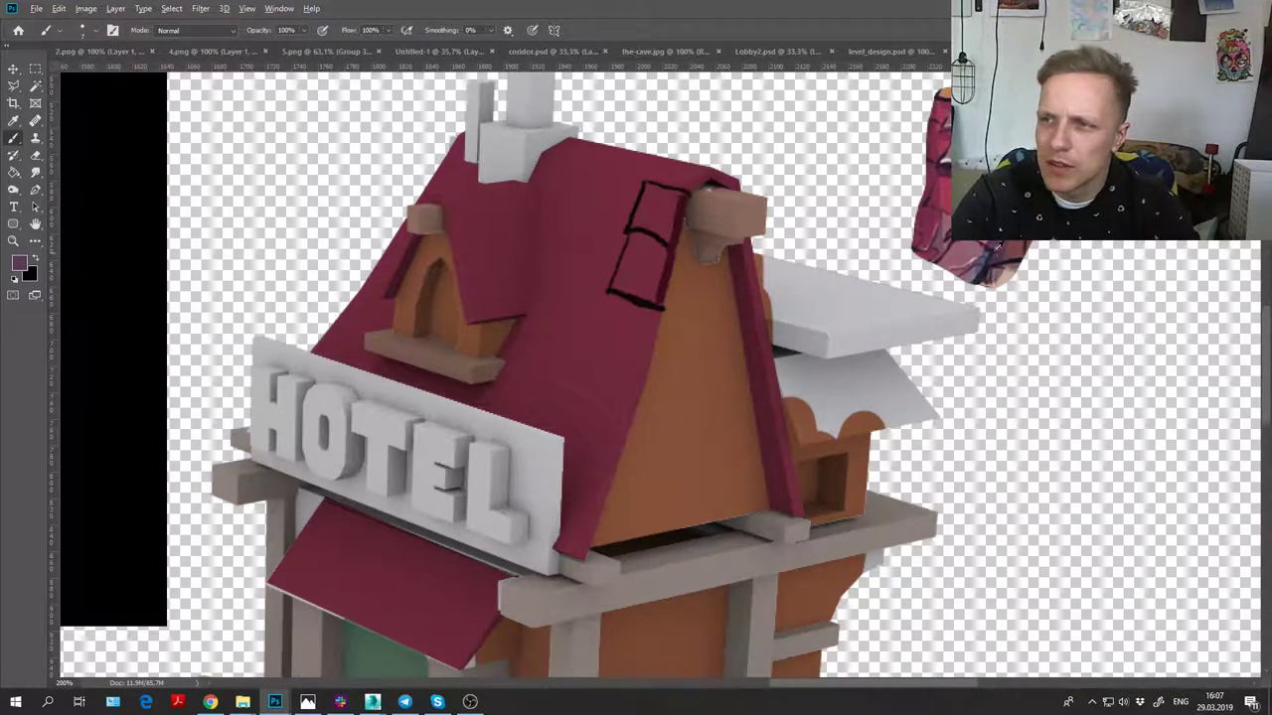
# Step: Undo the two roof tile outlines and their purple gable-side edges
pyautogui.keyDown('alt'); pyautogui.click(997, 248); pyautogui.keyUp('alt')
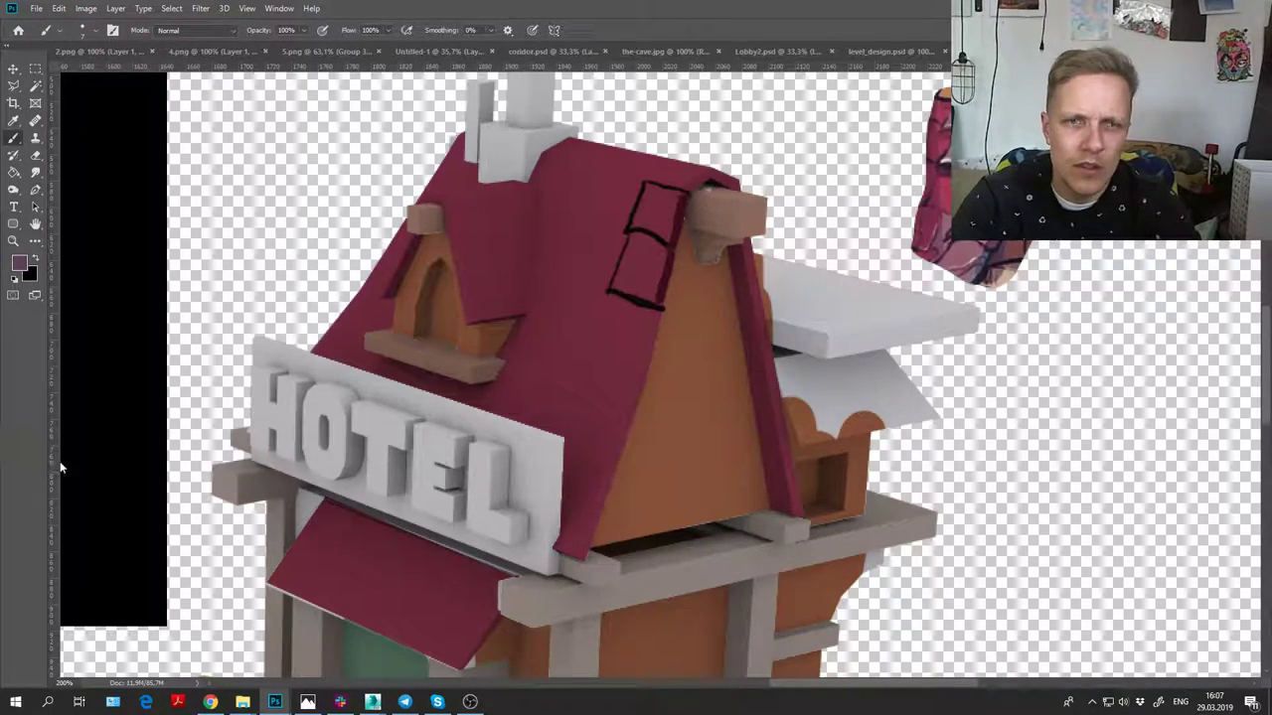
pyautogui.hotkey('ctrl', 'z')
pyautogui.hotkey('ctrl', 'z')
pyautogui.hotkey('ctrl', 'z')
pyautogui.hotkey('ctrl', 'z')
pyautogui.hotkey('ctrl', 'z')
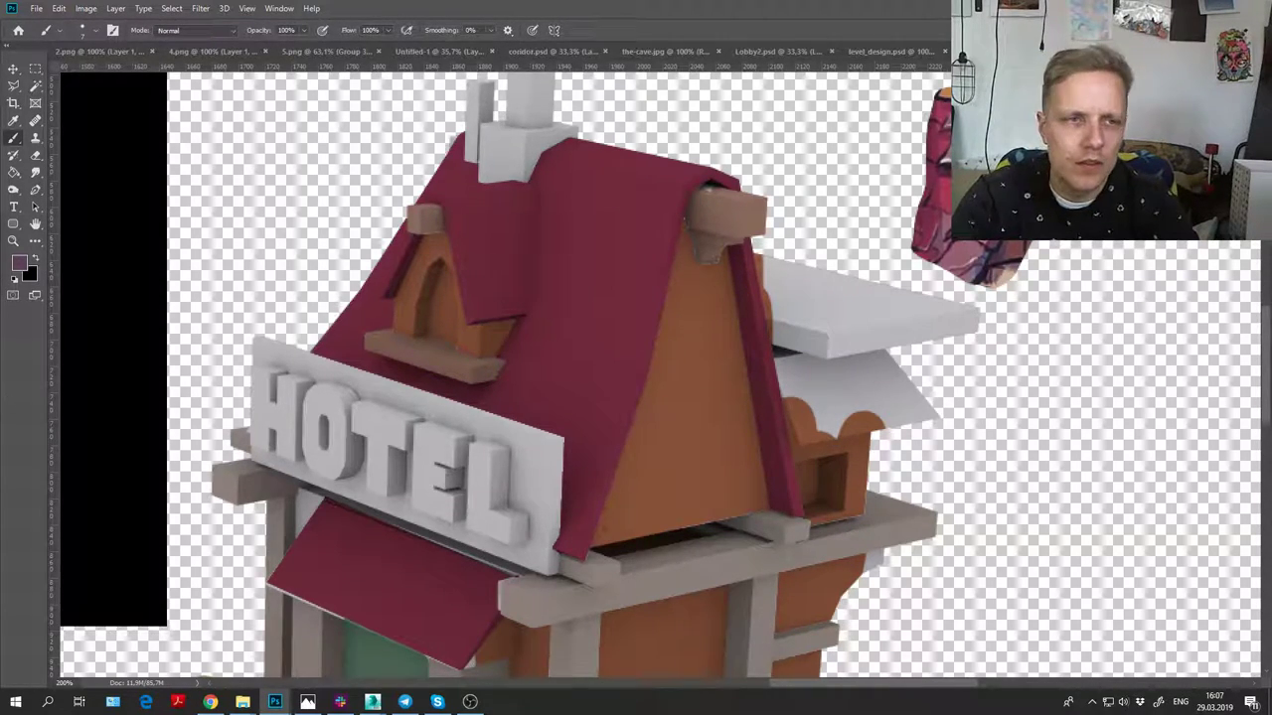
# Step: Paint a thin dark purple border along the roof's edges on both sides of the gable, from the ridge to the eaves
pyautogui.moveTo(687, 201); pyautogui.dragTo(643, 296)
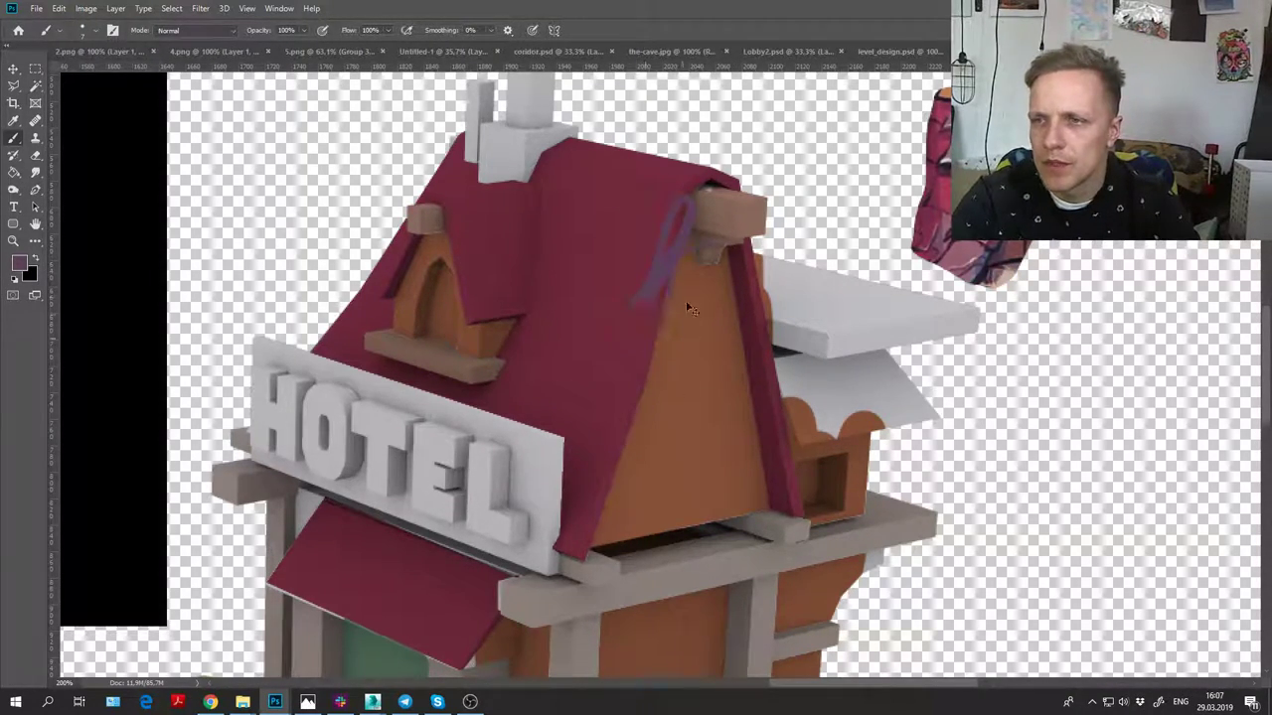
pyautogui.hotkey('ctrl', 'z')
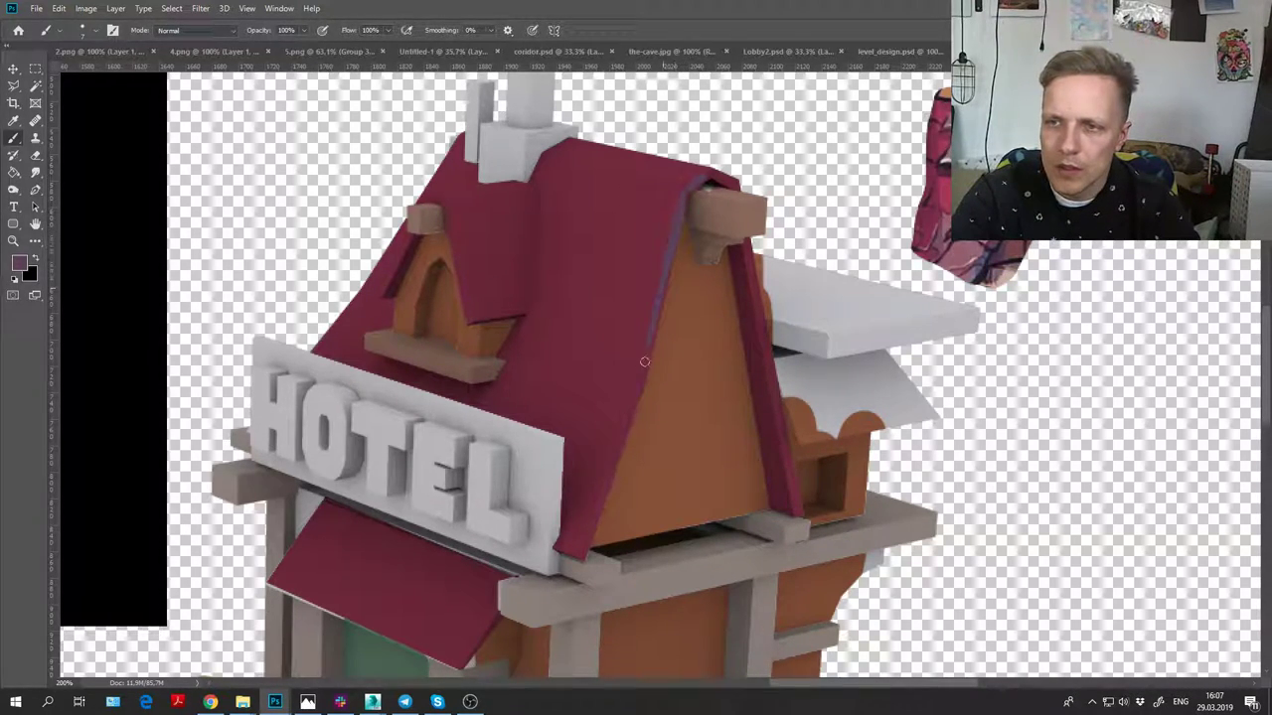
pyautogui.moveTo(642, 428)
pyautogui.mouseDown()
pyautogui.moveTo(669, 324)
pyautogui.moveTo(606, 457)
pyautogui.mouseUp()
pyautogui.moveTo(720, 162)
pyautogui.mouseDown()
pyautogui.moveTo(630, 432)
pyautogui.moveTo(642, 359)
pyautogui.mouseUp()
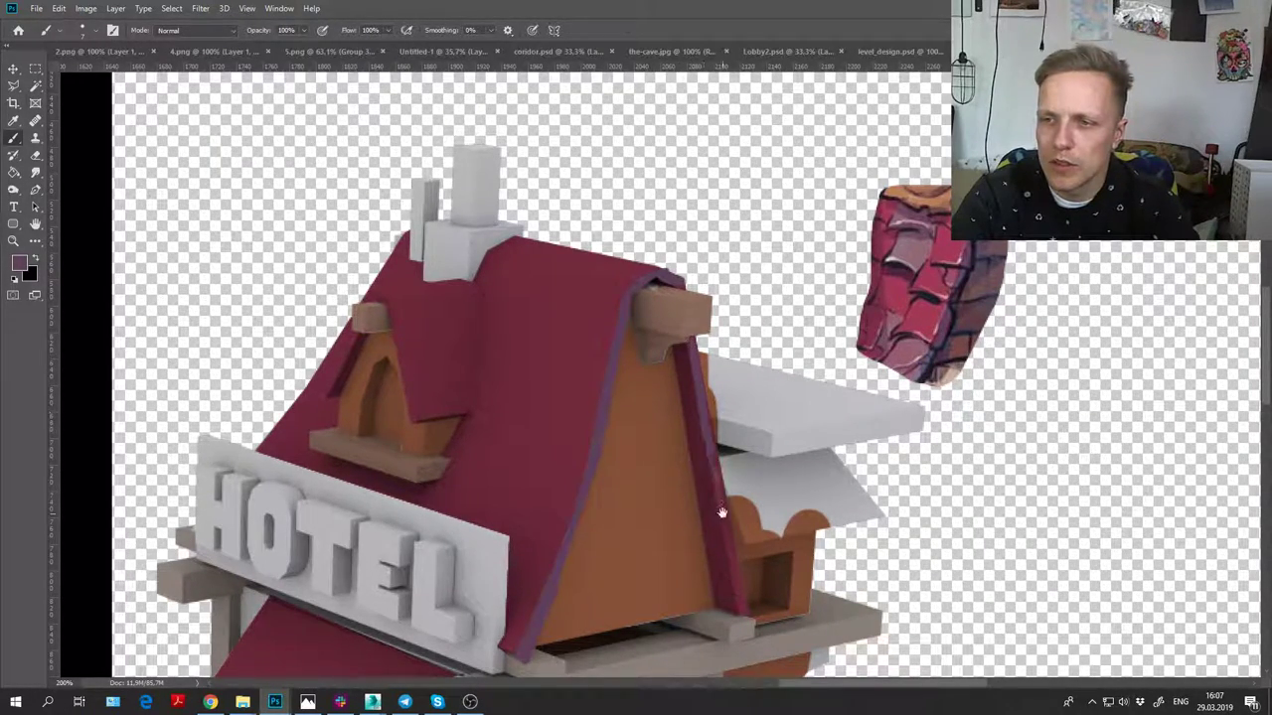
pyautogui.moveTo(715, 474); pyautogui.dragTo(675, 376)
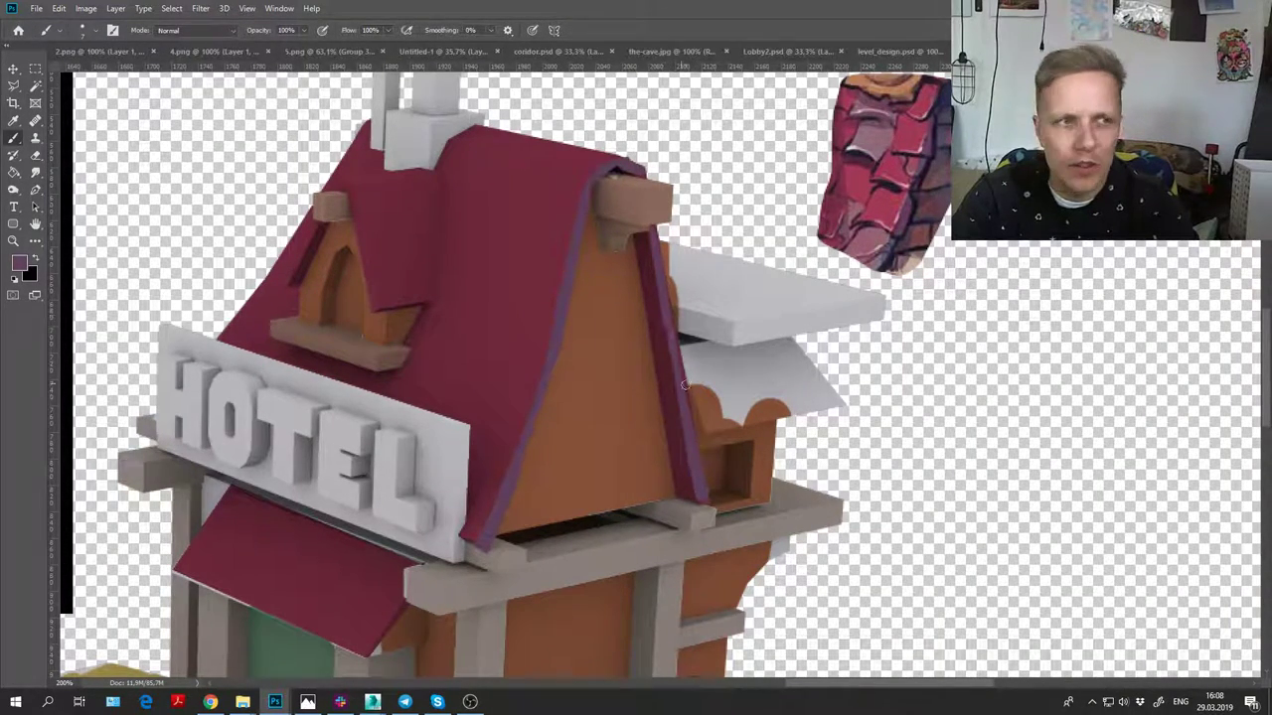
pyautogui.moveTo(592, 376); pyautogui.dragTo(657, 409)
pyautogui.moveTo(593, 485); pyautogui.dragTo(576, 446)
# Step: Sample near-black from the shadow gap beneath the gable wall and move the painting window to the other display
pyautogui.keyDown('alt'); pyautogui.click(555, 483); pyautogui.keyUp('alt')
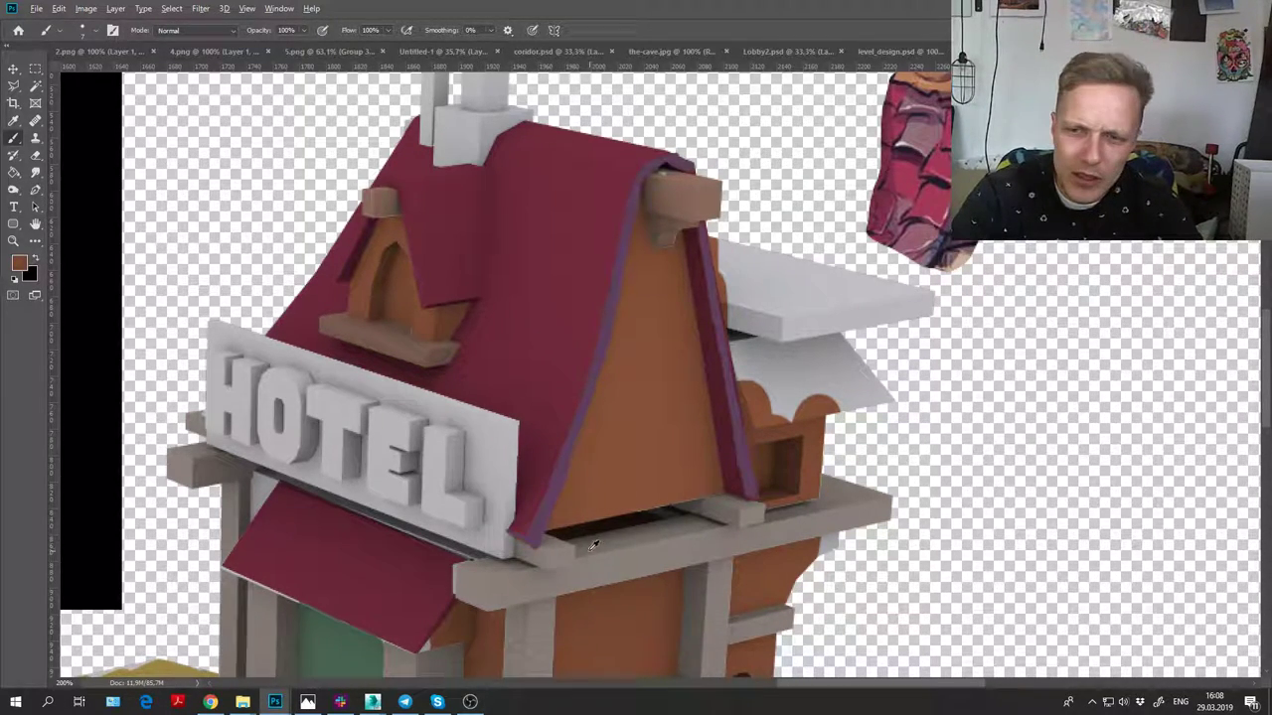
pyautogui.keyDown('alt'); pyautogui.click(514, 540); pyautogui.keyUp('alt')
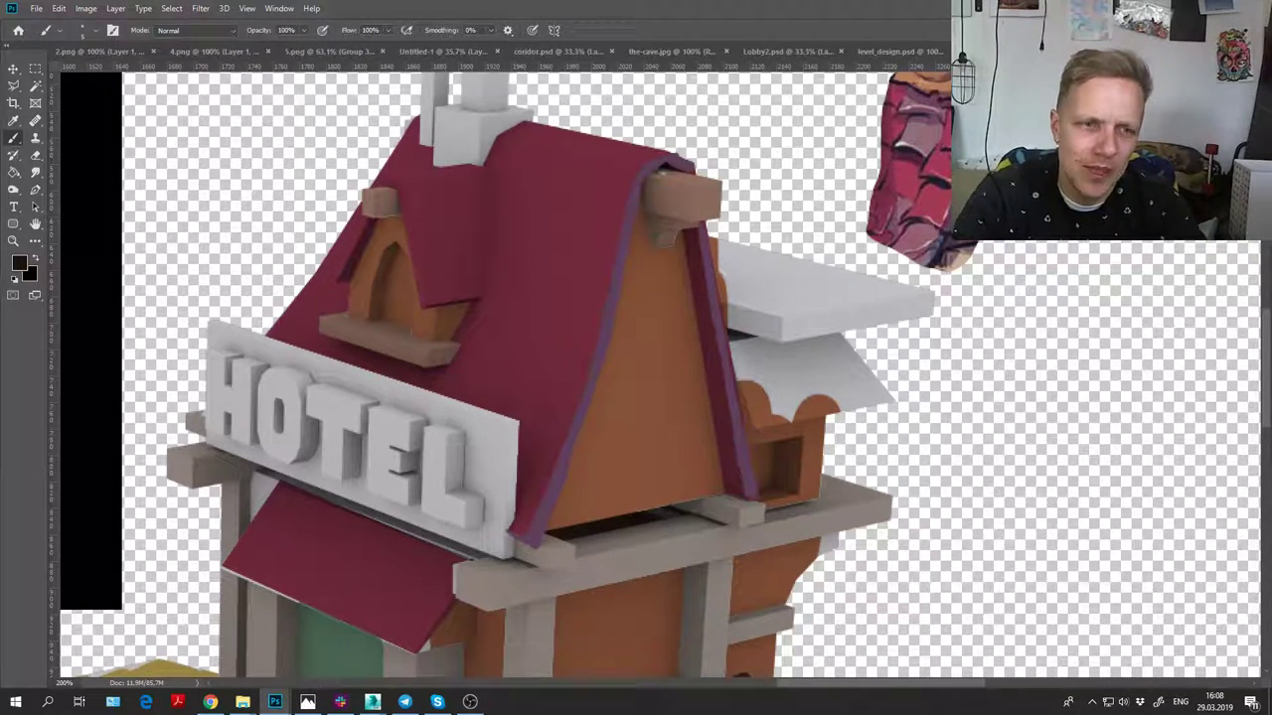
pyautogui.moveTo(598, 14); pyautogui.dragTo(1271, 18)
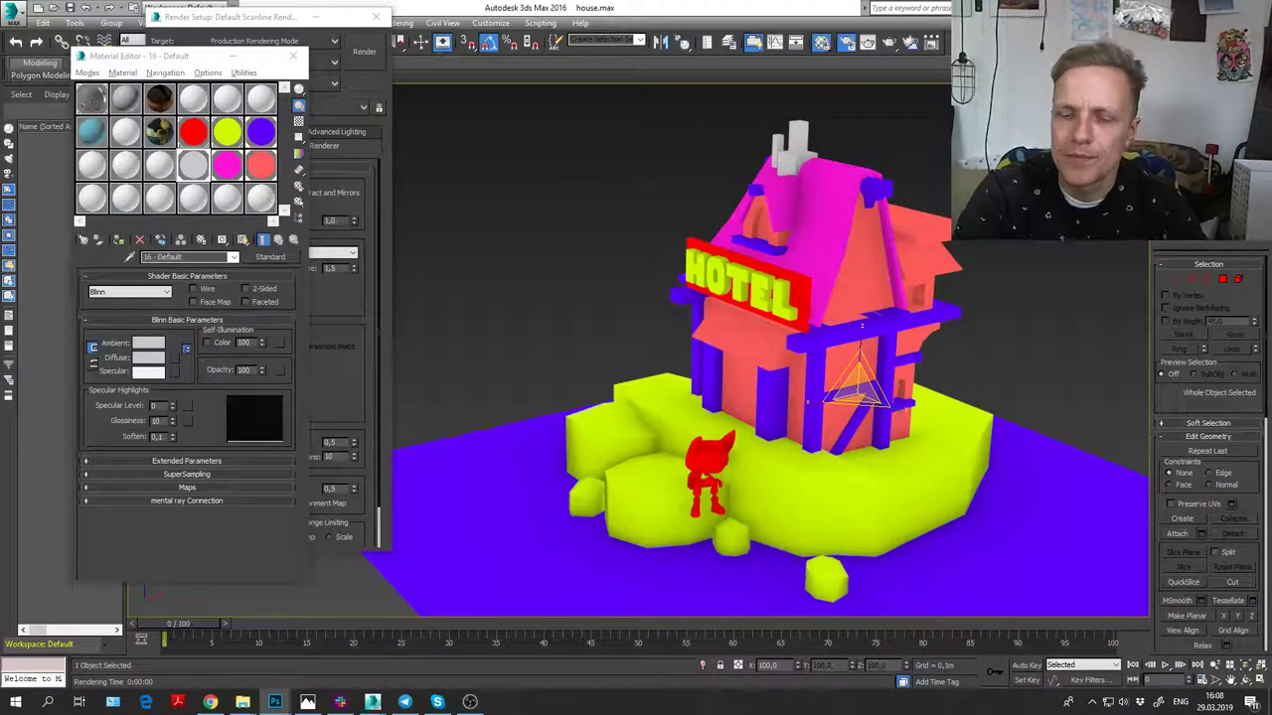
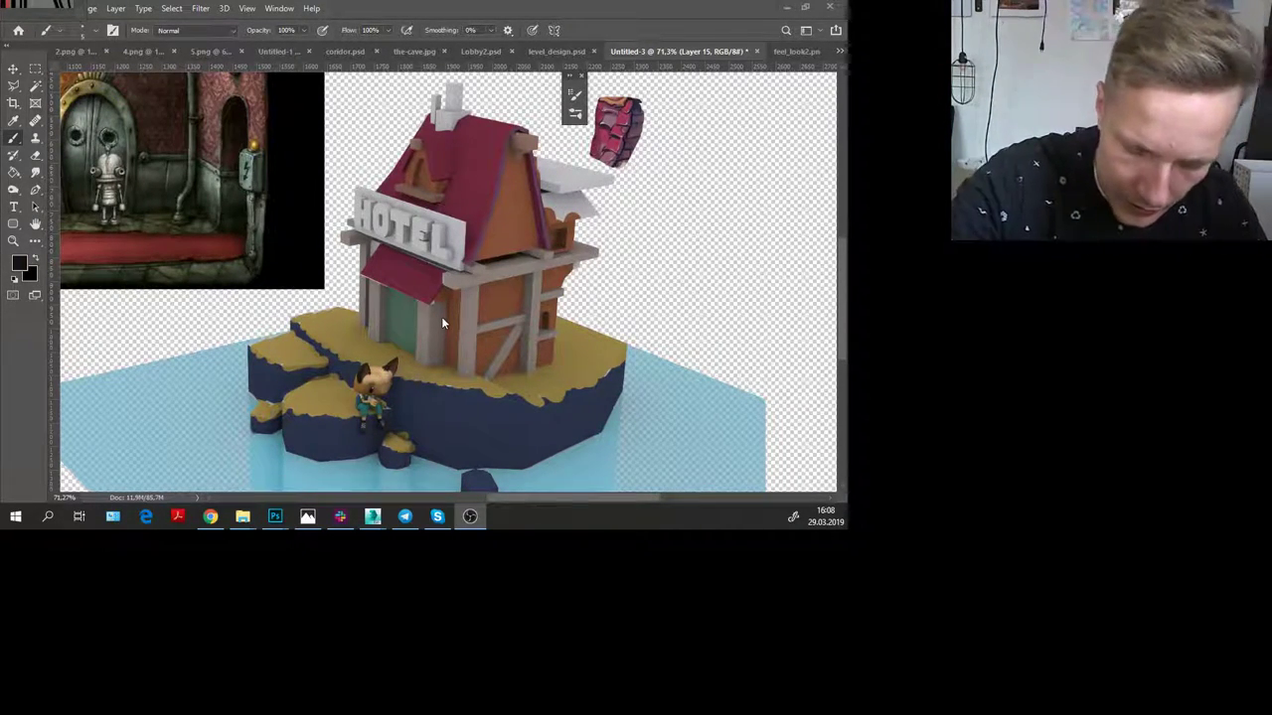
pyautogui.click(276, 517)
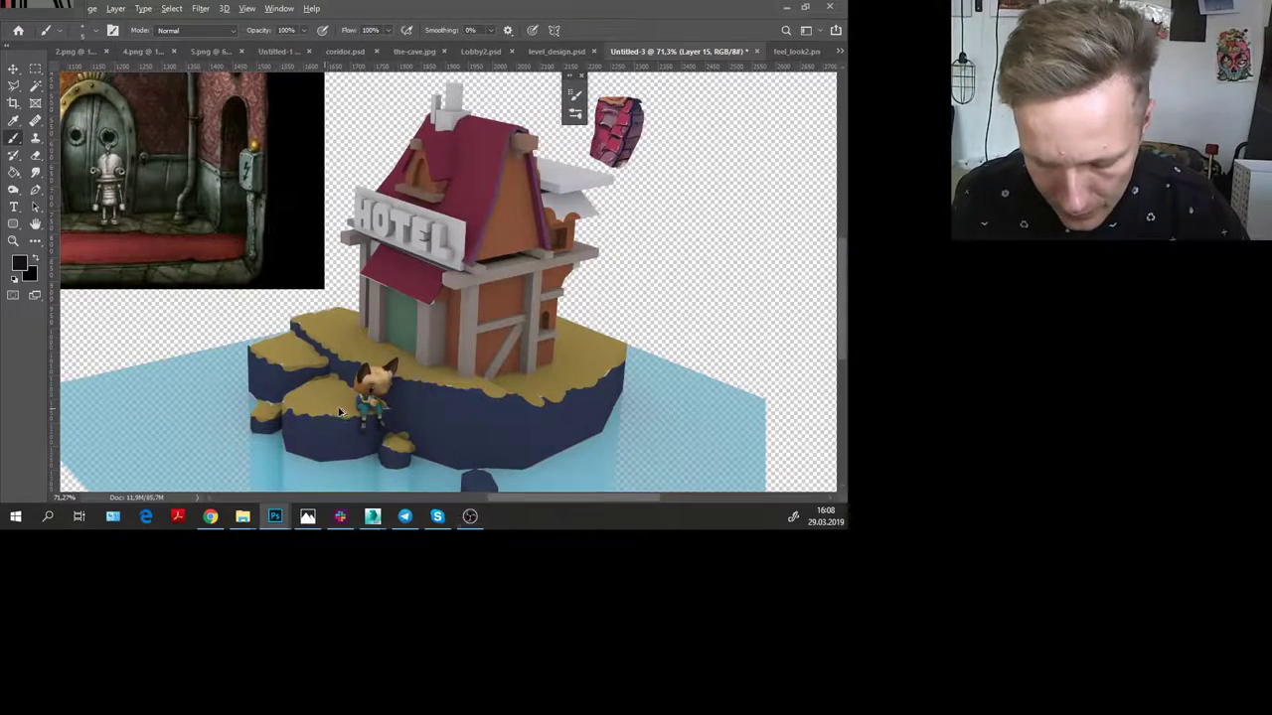
# Step: Switch the painting to full-screen mode and draw a near-black line down the left edge of the awning
pyautogui.moveTo(350, 408); pyautogui.dragTo(385, 350)
pyautogui.moveTo(417, 252); pyautogui.dragTo(523, 383)
pyautogui.press('f')
pyautogui.moveTo(522, 197)
pyautogui.mouseDown()
pyautogui.moveTo(477, 364)
pyautogui.moveTo(448, 387)
pyautogui.mouseUp()
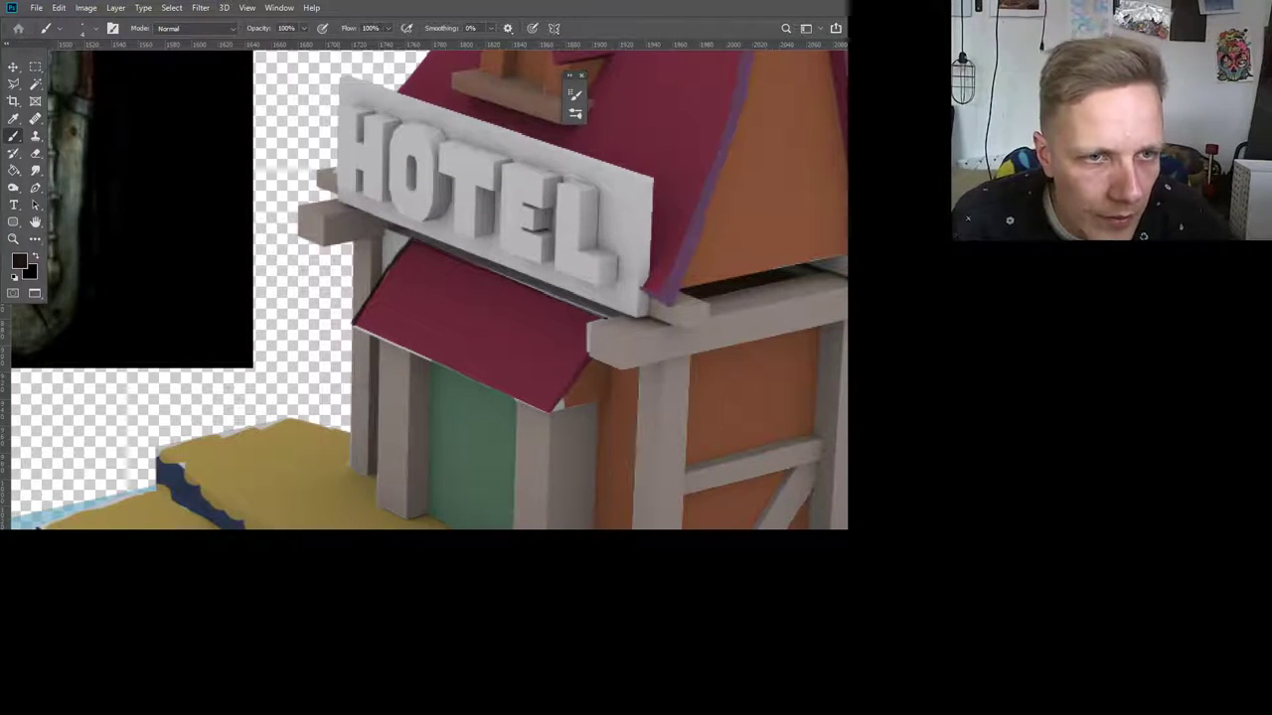
# Step: Fade the painted hotel artwork and put a white background behind it, keeping the awning line at full strength
pyautogui.hotkey('ctrl', ',')
pyautogui.hotkey('ctrl', ',')
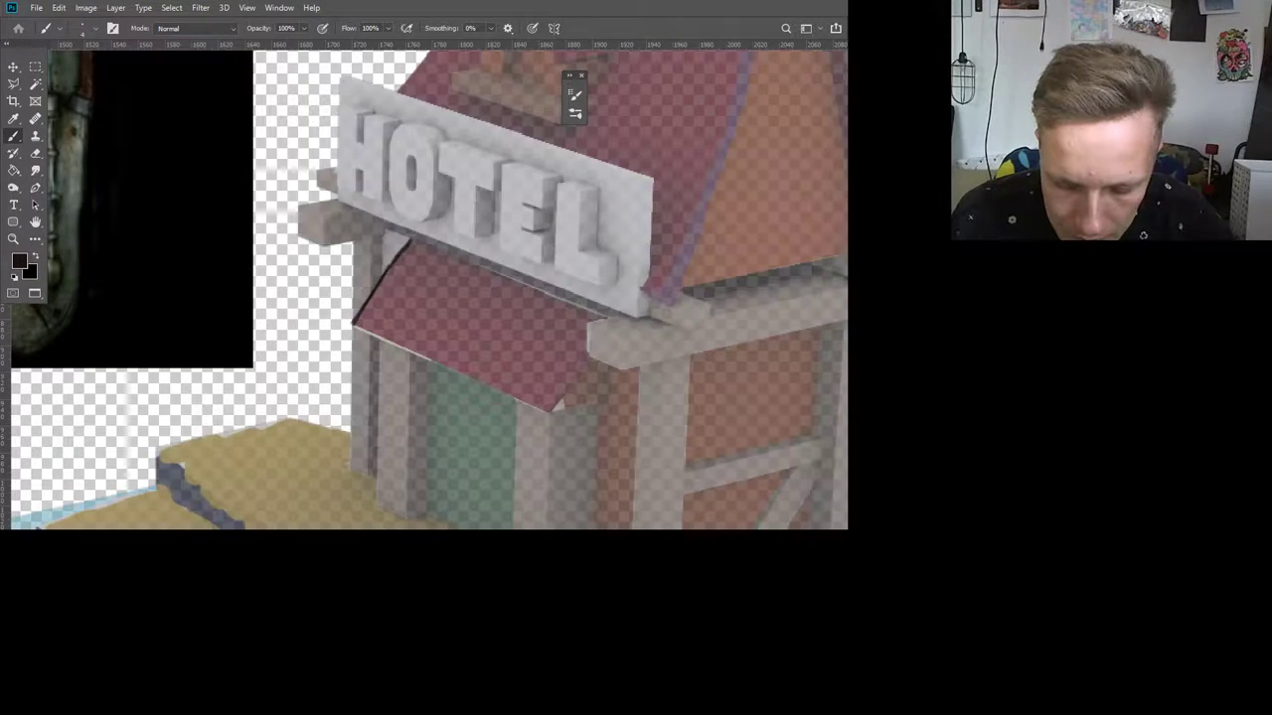
pyautogui.hotkey('ctrl', ',')
pyautogui.hotkey('ctrl', ',')
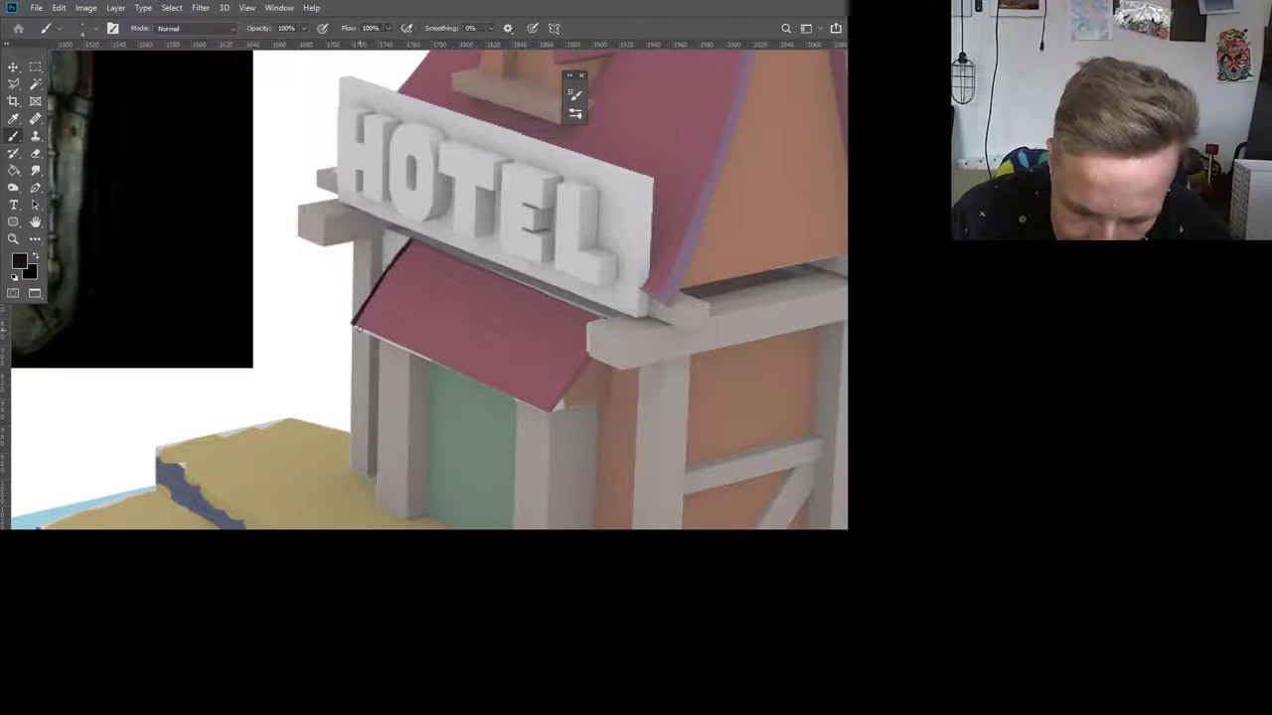
# Step: Choose the KYLE Ultimate Charcoal Pencil brush and try it with a test stroke, leaving no trial marks
pyautogui.moveTo(427, 315)
pyautogui.mouseDown()
pyautogui.moveTo(374, 190)
pyautogui.moveTo(280, 193)
pyautogui.moveTo(392, 248)
pyautogui.mouseUp()
pyautogui.hotkey('ctrl', 'z')
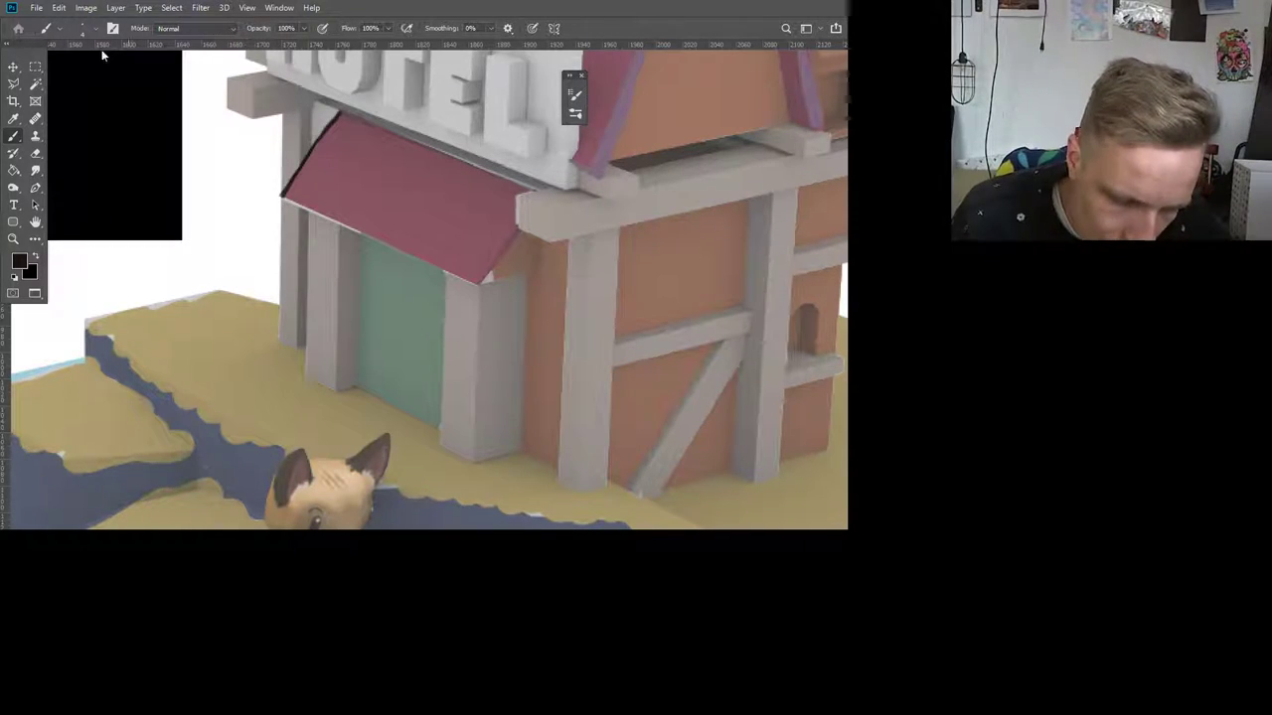
pyautogui.press('F5')
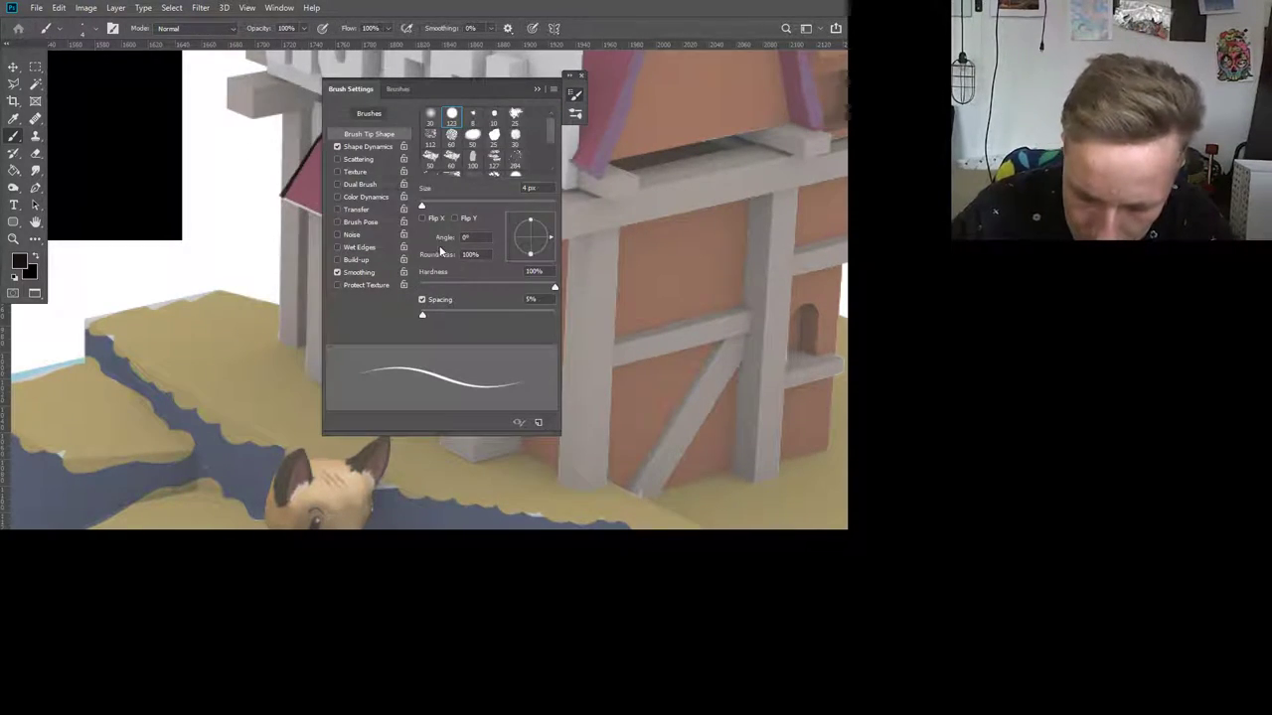
pyautogui.click(397, 88)
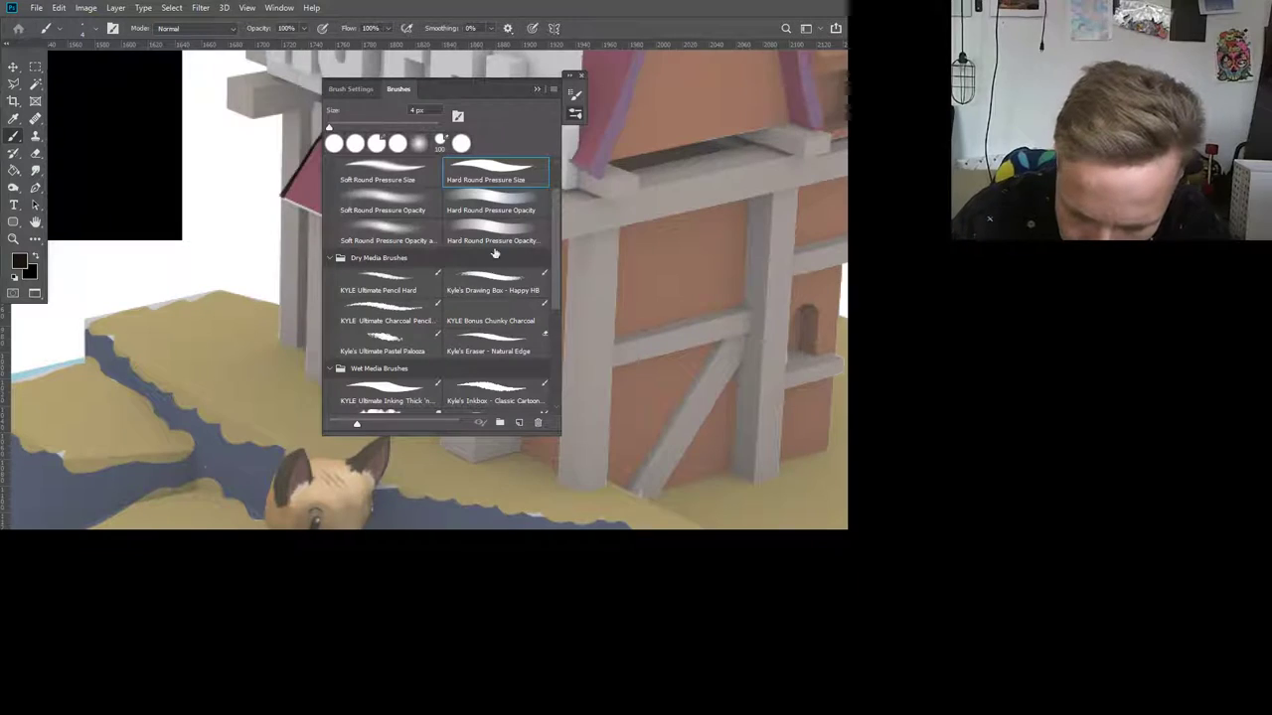
pyautogui.click(389, 314)
pyautogui.moveTo(282, 301)
pyautogui.mouseDown()
pyautogui.moveTo(287, 391)
pyautogui.moveTo(326, 439)
pyautogui.mouseUp()
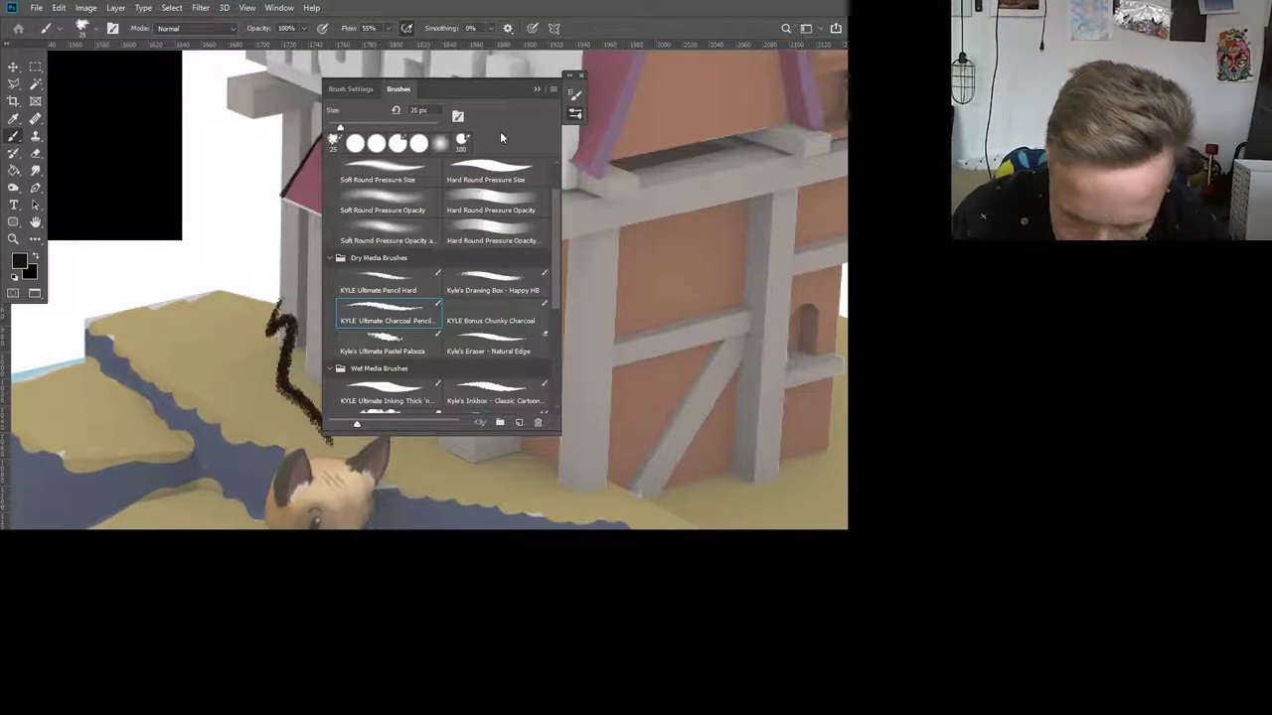
pyautogui.click(536, 89)
pyautogui.hotkey('ctrl', 'z')
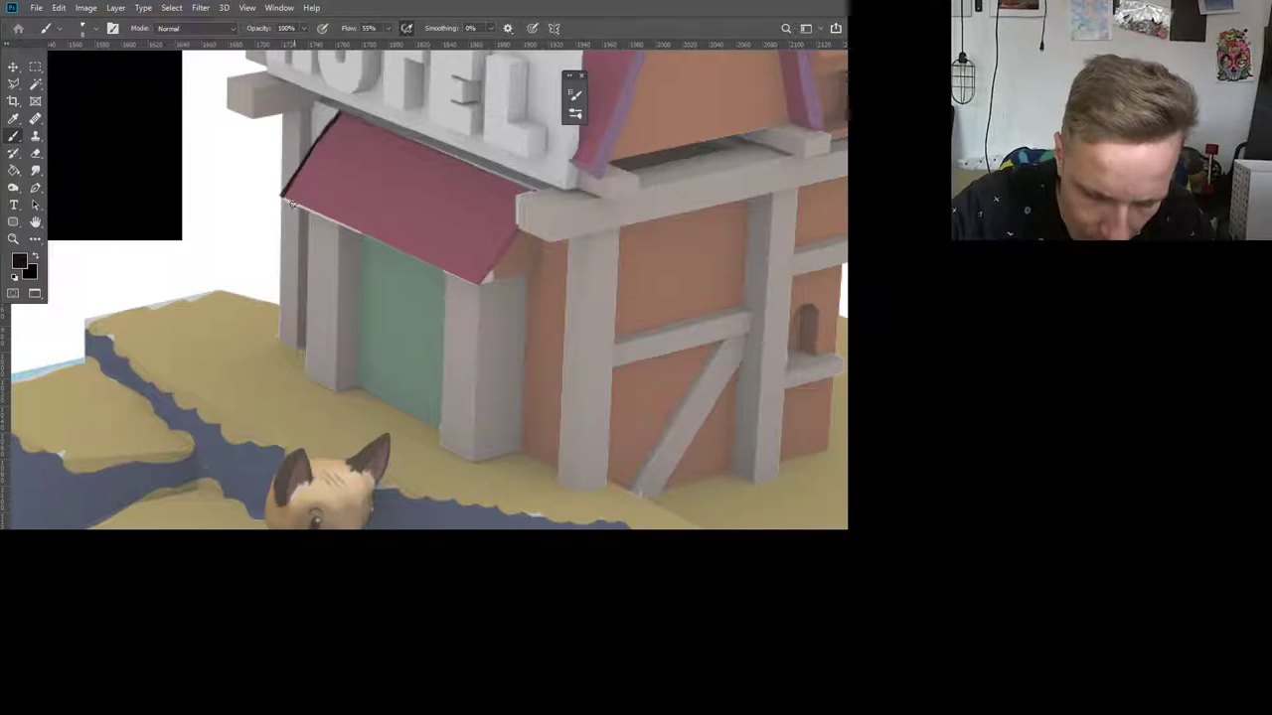
# Step: Outline the awning's lower front edge in near-black with the charcoal pencil, redoing the unsatisfactory strokes
pyautogui.moveTo(283, 199); pyautogui.dragTo(474, 278)
pyautogui.hotkey('ctrl', 'z')
pyautogui.hotkey('ctrl', 'z')
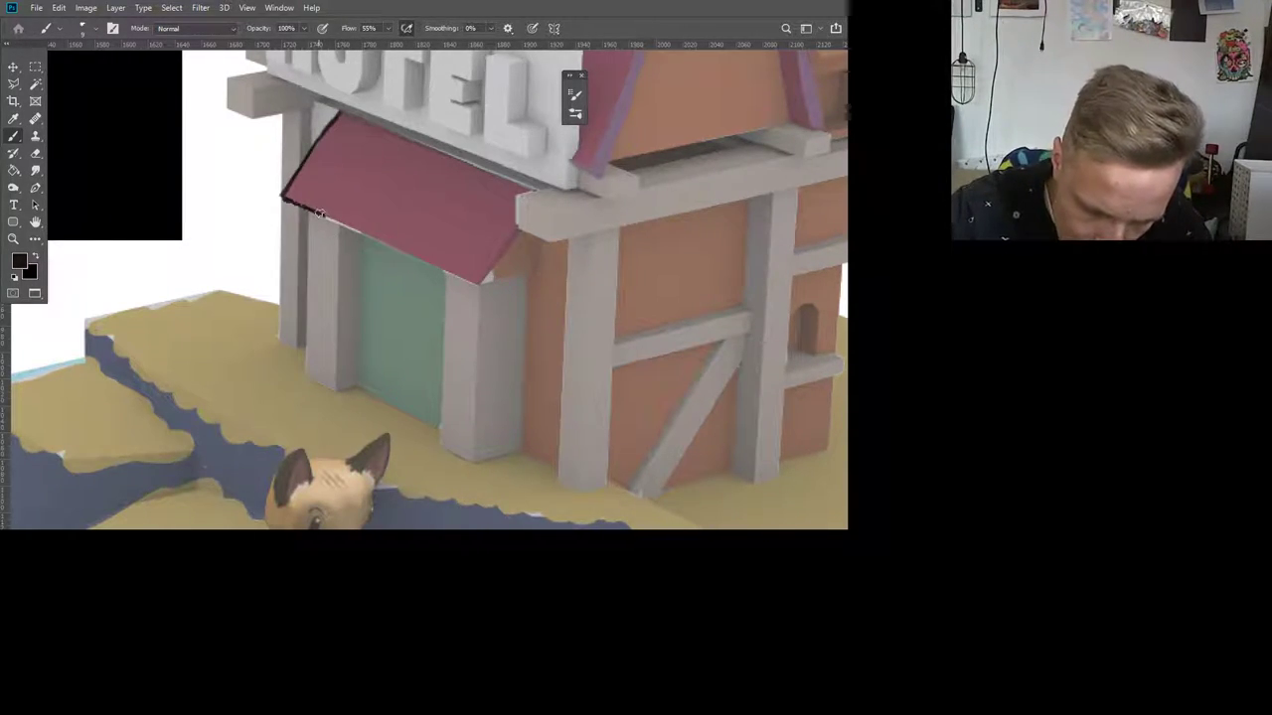
pyautogui.moveTo(316, 210); pyautogui.dragTo(479, 282)
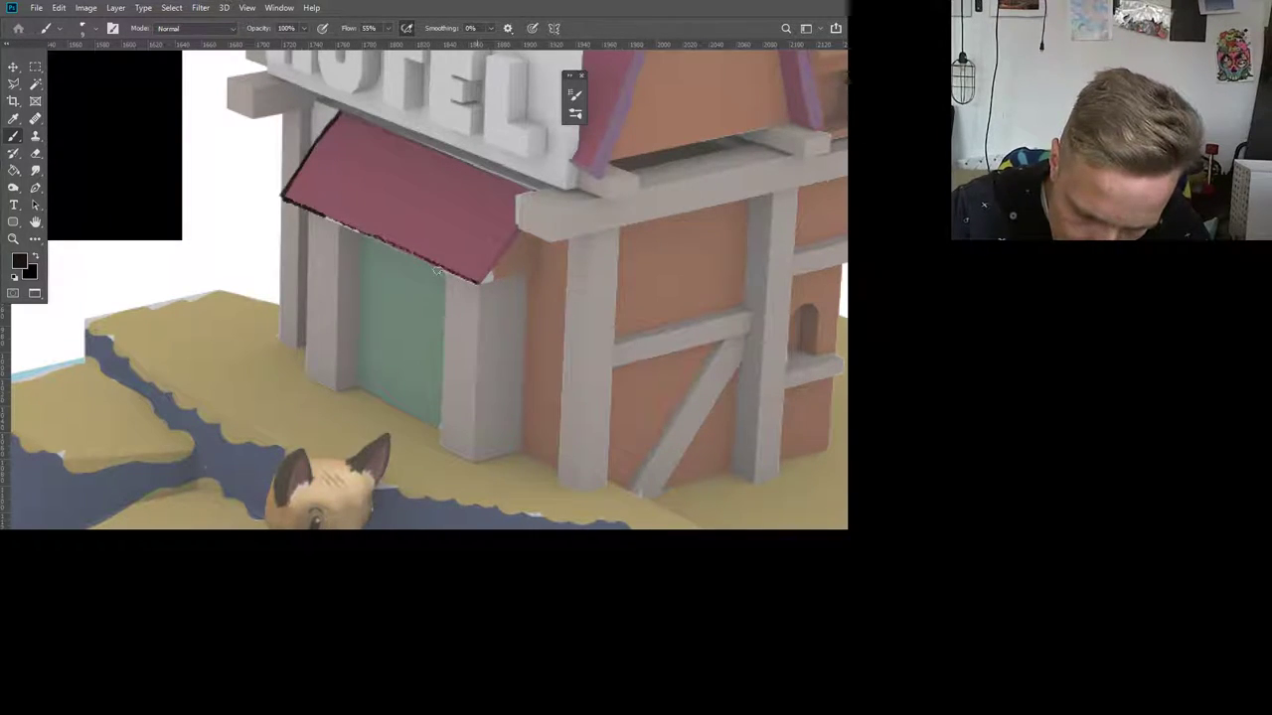
pyautogui.moveTo(316, 212); pyautogui.dragTo(431, 263)
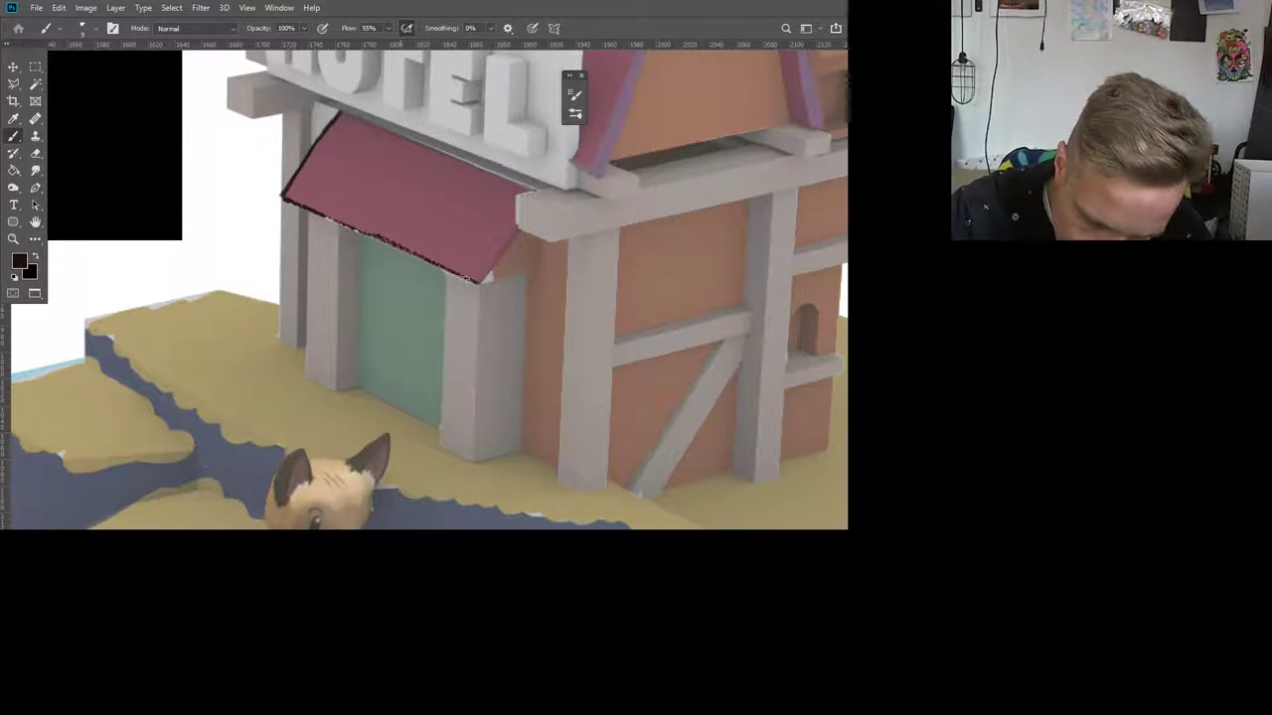
pyautogui.hotkey('ctrl', 'z')
pyautogui.moveTo(302, 207); pyautogui.dragTo(470, 285)
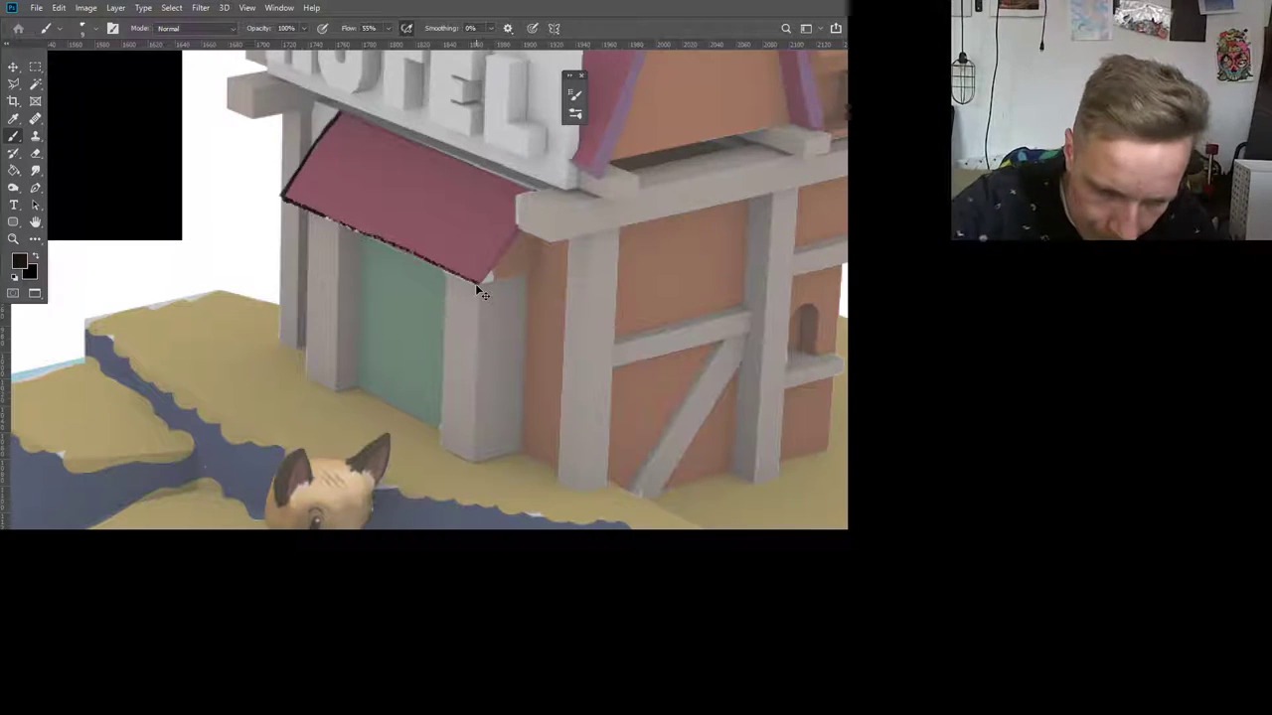
pyautogui.scroll(-5, 475, 283)
pyautogui.scroll(5, 476, 285)
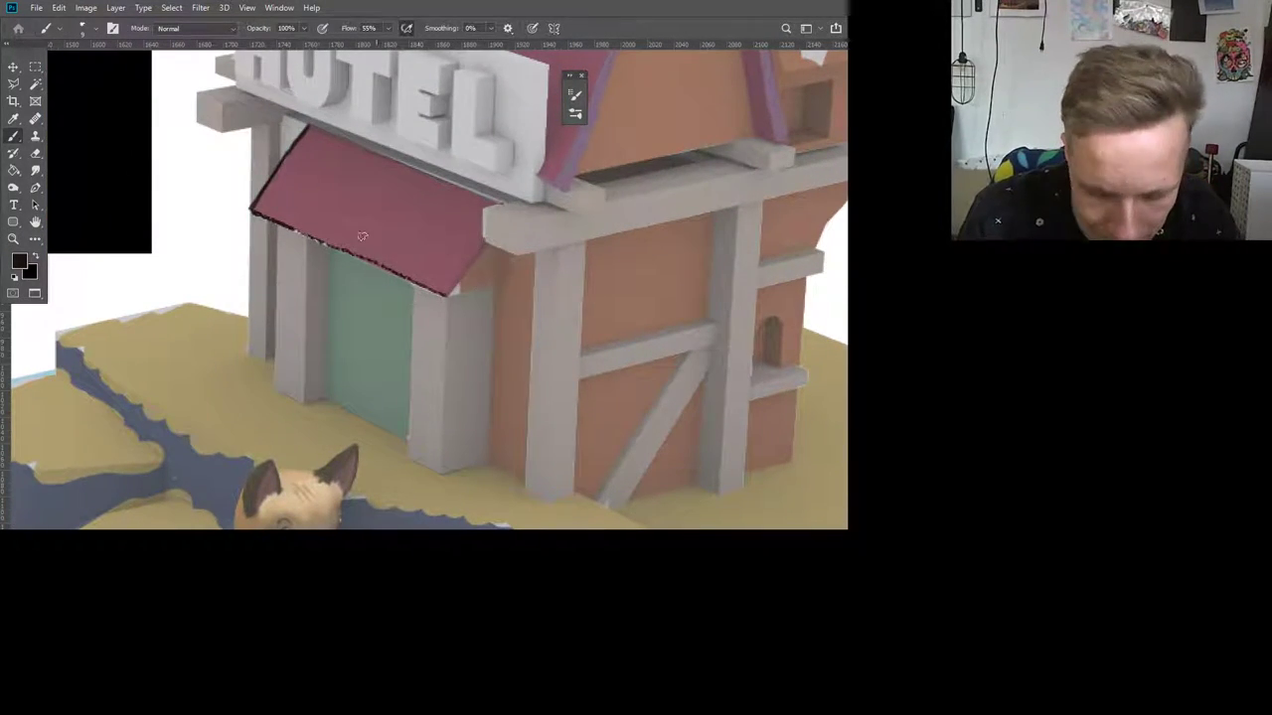
# Step: Reduce the charcoal pencil brush size to 8 px in its brush settings
pyautogui.click(84, 30)
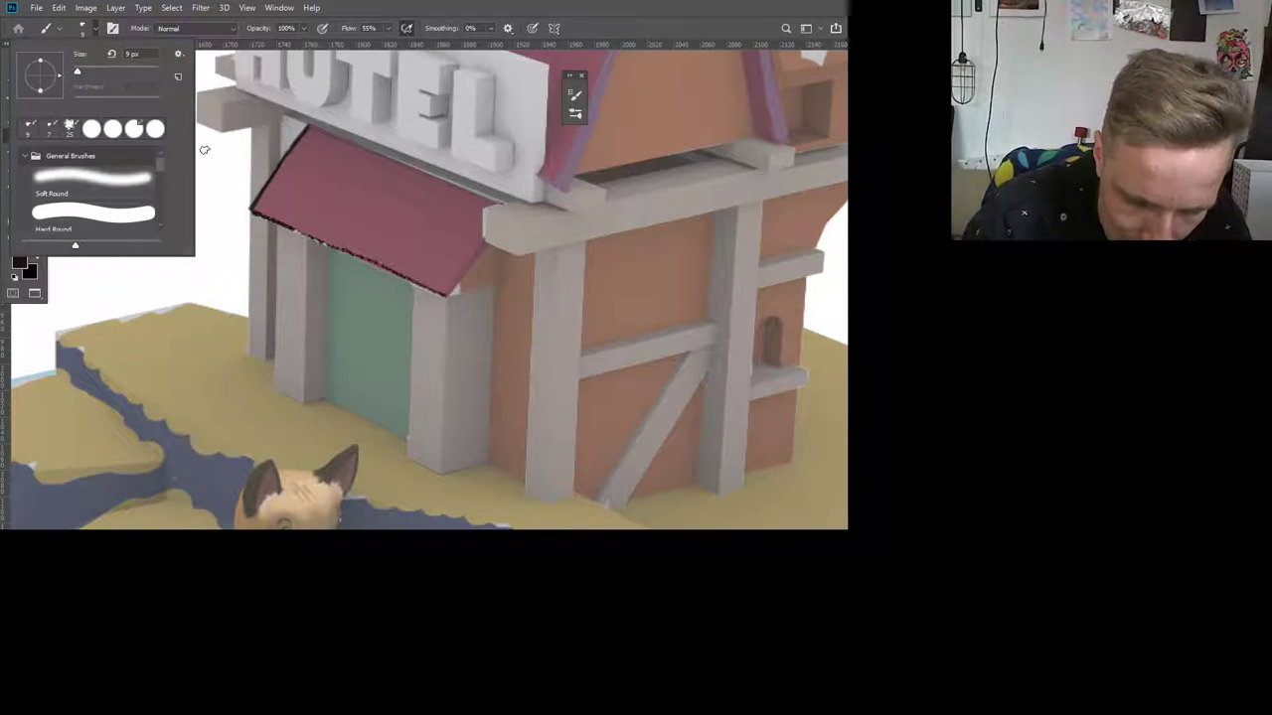
pyautogui.click(179, 53)
pyautogui.click(88, 30)
pyautogui.click(85, 29)
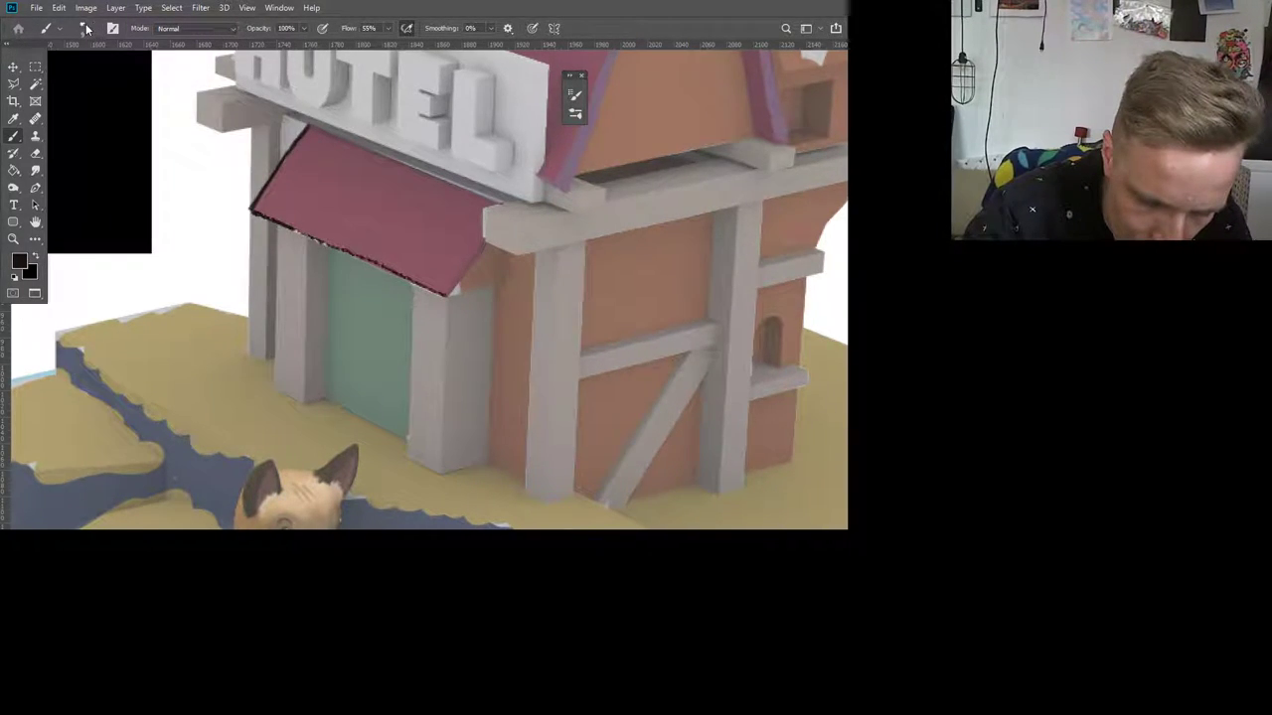
pyautogui.press('F5')
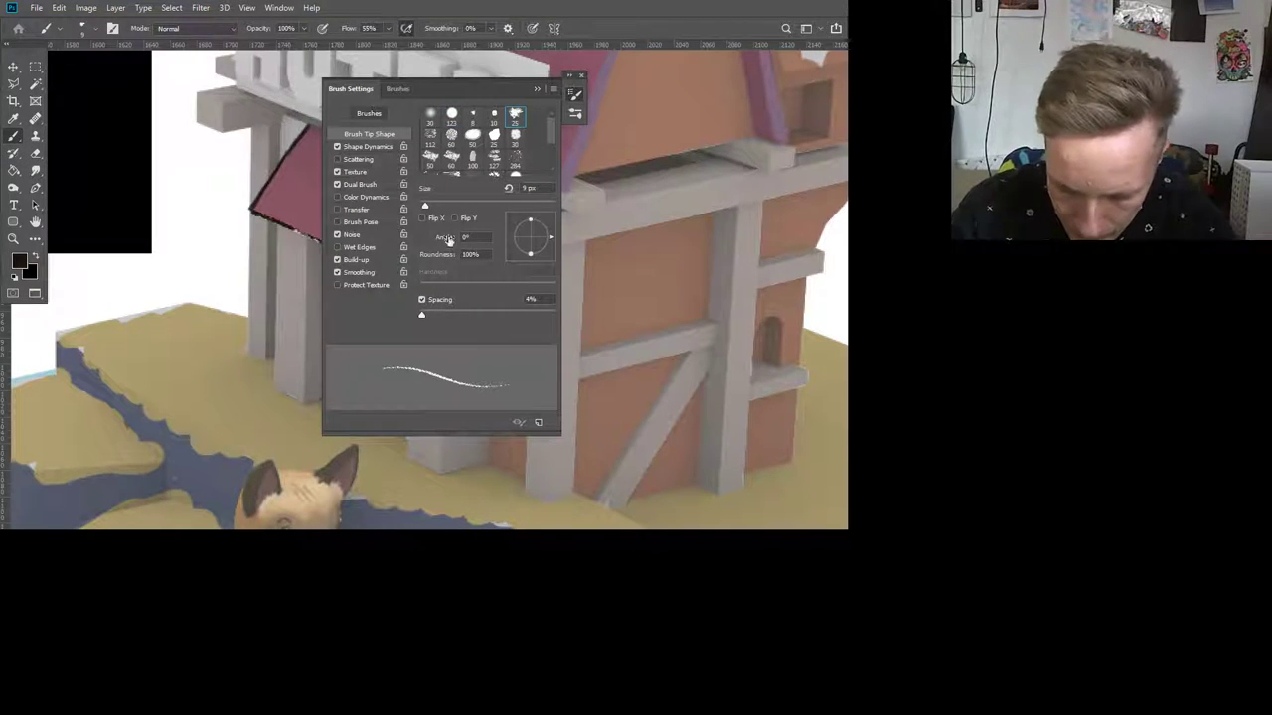
pyautogui.moveTo(424, 206); pyautogui.dragTo(424, 209)
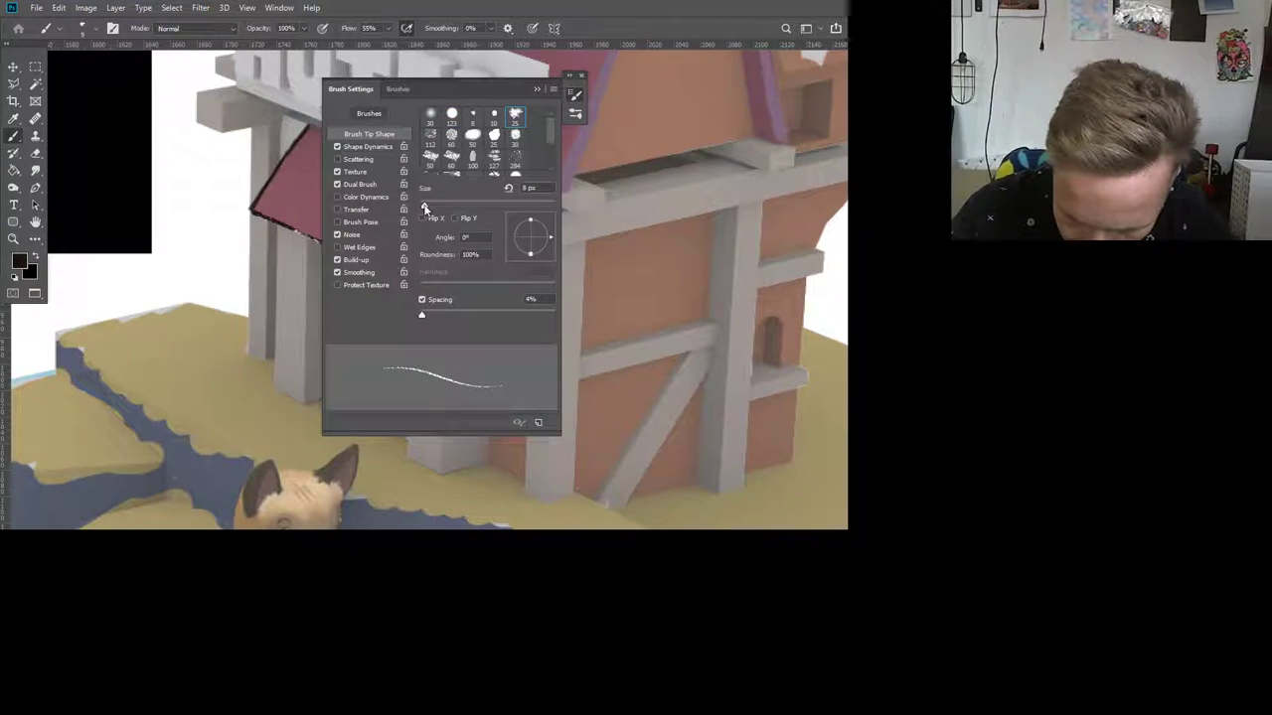
pyautogui.moveTo(435, 323)
pyautogui.mouseDown()
pyautogui.moveTo(477, 317)
pyautogui.moveTo(387, 368)
pyautogui.mouseUp()
# Step: Set the charcoal brush's texture scale to 82% and brightness to -137, checking each change with a test stroke that is undone
pyautogui.click(370, 171)
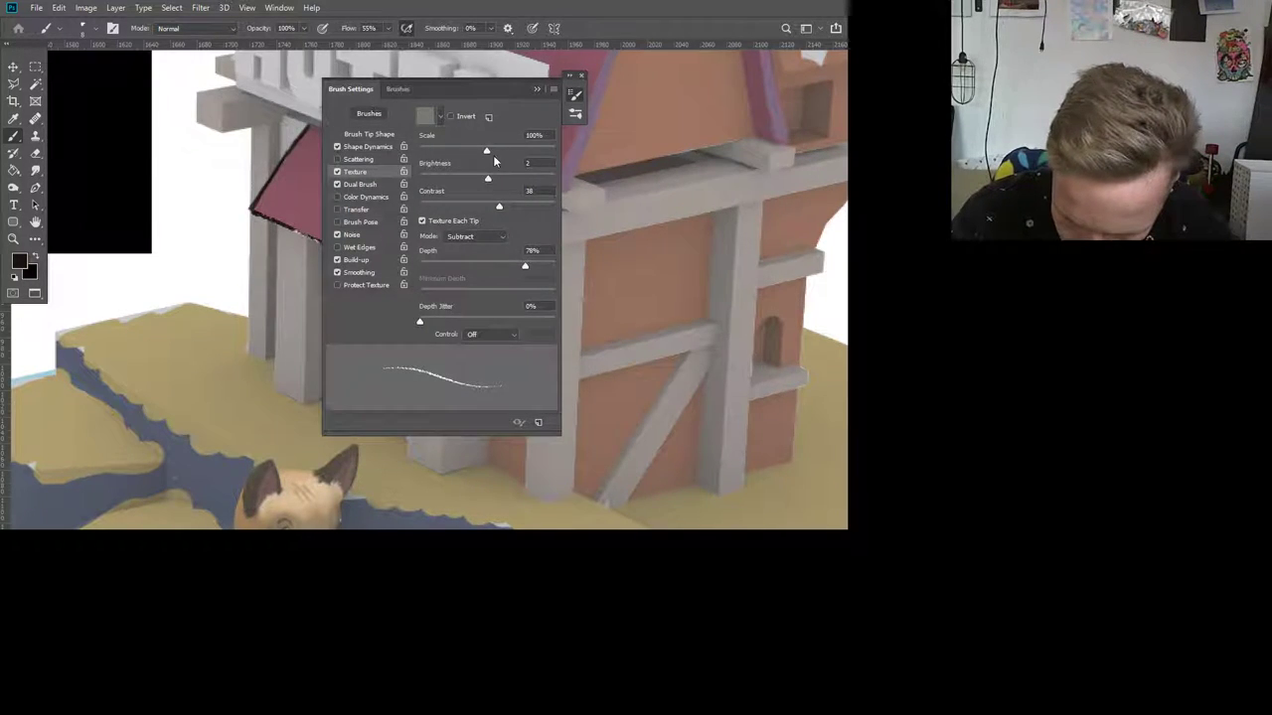
pyautogui.moveTo(486, 153); pyautogui.dragTo(474, 153)
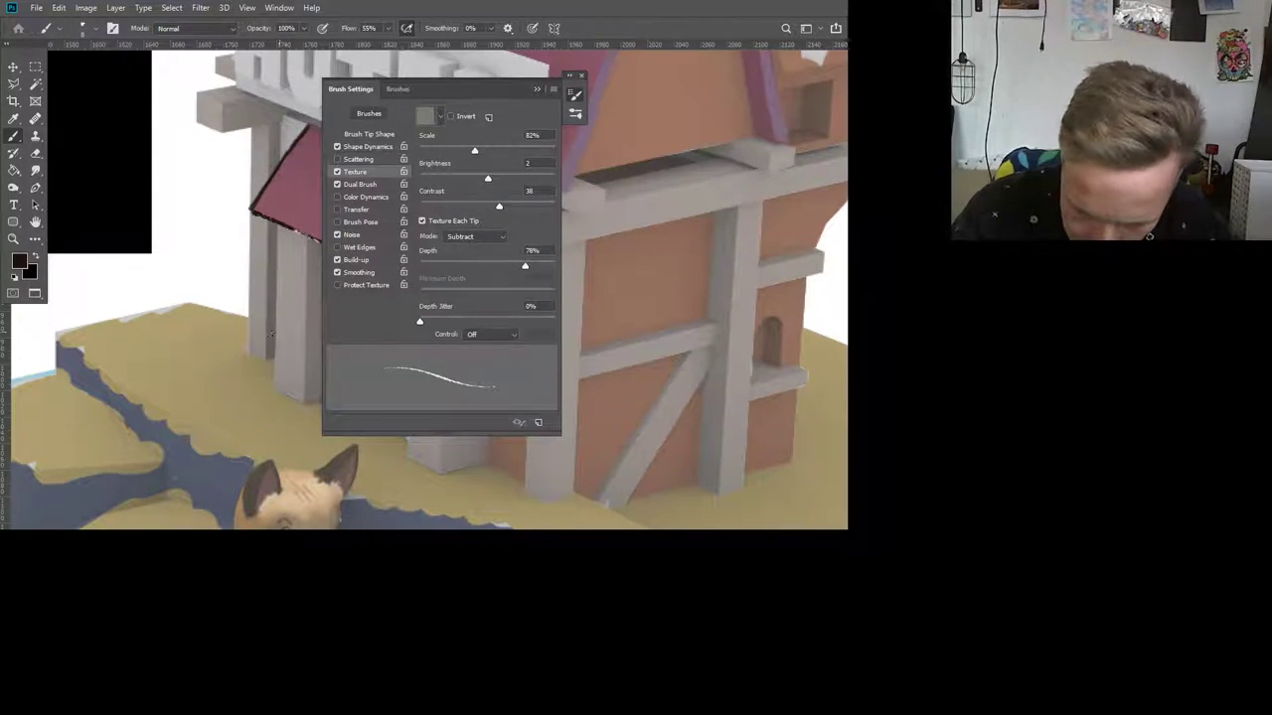
pyautogui.moveTo(281, 372); pyautogui.dragTo(287, 435)
pyautogui.hotkey('ctrl', 'z')
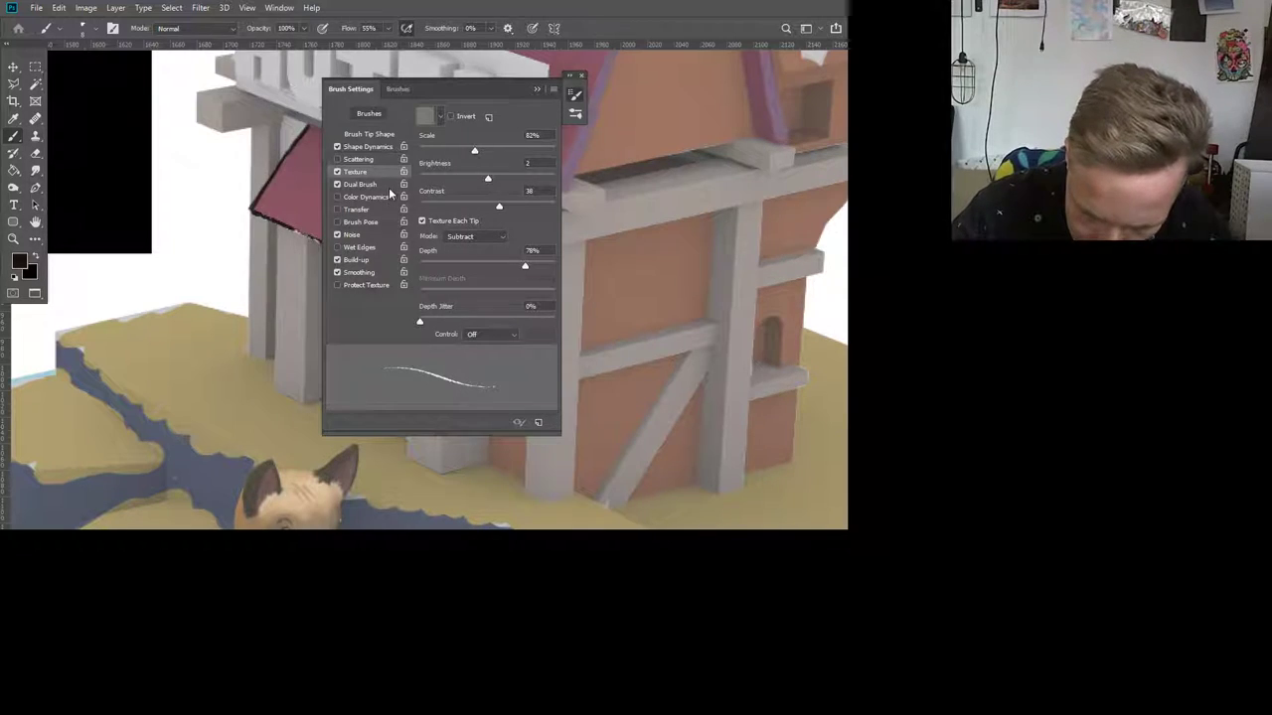
pyautogui.moveTo(487, 178)
pyautogui.mouseDown()
pyautogui.moveTo(518, 183)
pyautogui.moveTo(425, 179)
pyautogui.mouseUp()
pyautogui.moveTo(234, 343); pyautogui.dragTo(340, 490)
pyautogui.hotkey('ctrl', 'z')
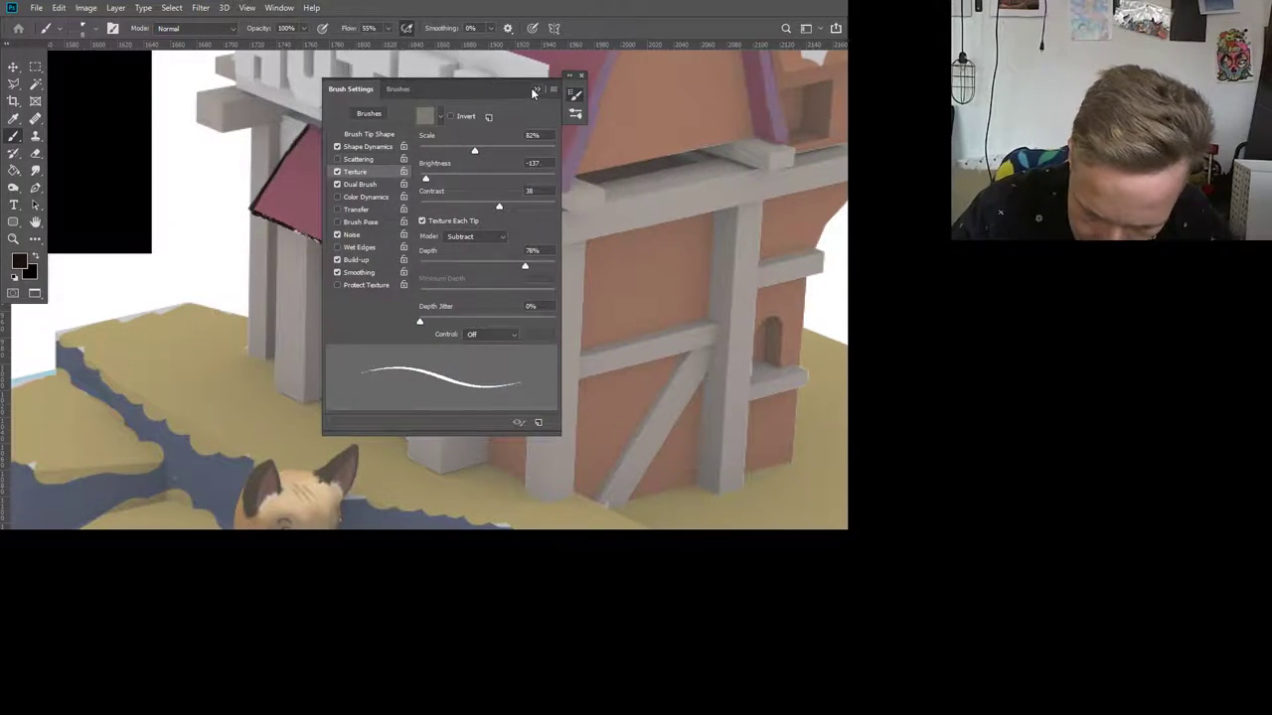
pyautogui.click(537, 89)
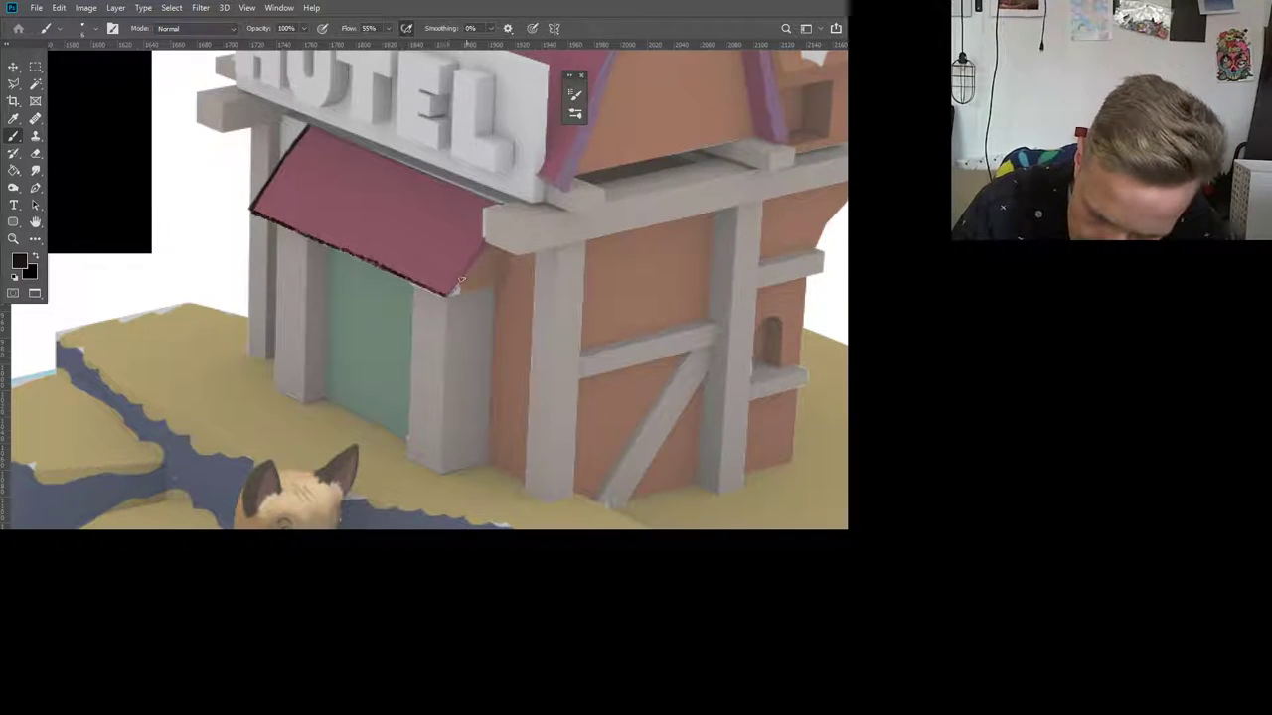
# Step: Outline the awning's right edge in near-black up to the beam, and undo the extra stroke at its upper end
pyautogui.moveTo(457, 288)
pyautogui.mouseDown()
pyautogui.moveTo(486, 246)
pyautogui.moveTo(449, 295)
pyautogui.mouseUp()
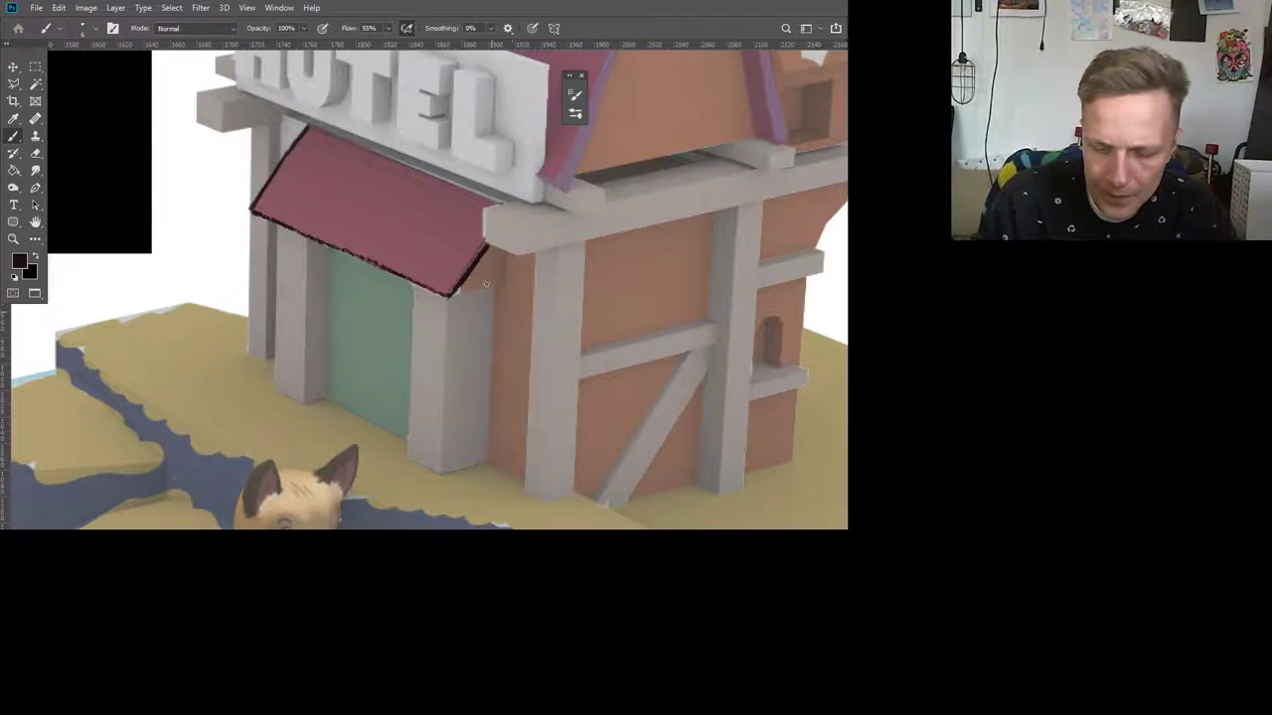
pyautogui.moveTo(485, 210); pyautogui.dragTo(486, 246)
pyautogui.hotkey('ctrl', 'z')
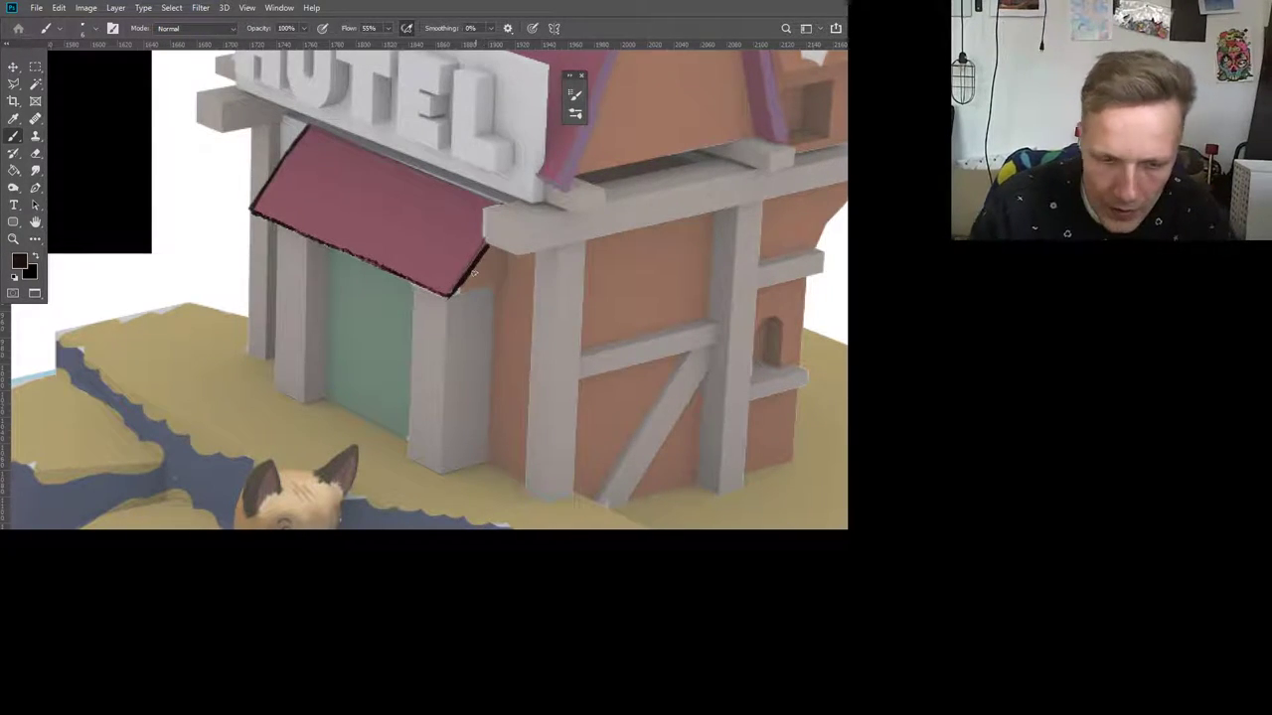
# Step: Turn off Shape Dynamics for the charcoal brush and try it with a long test stroke beside the hotel's front
pyautogui.press('F5')
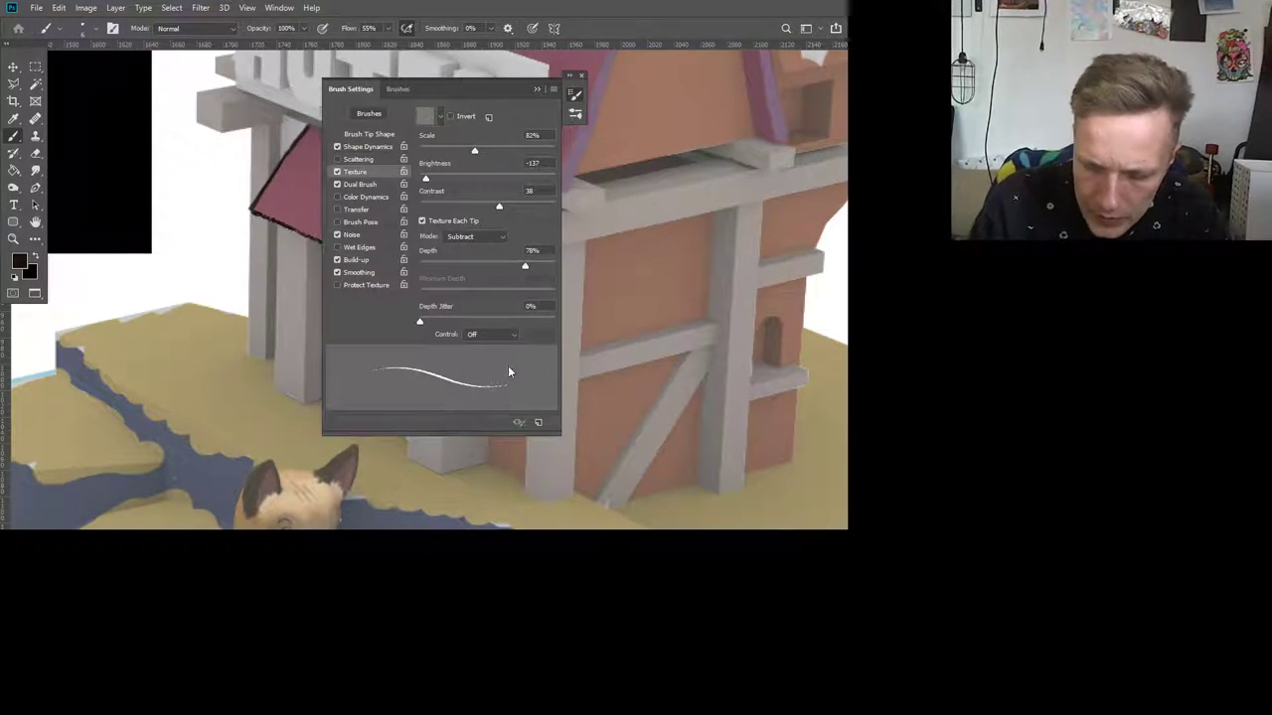
pyautogui.click(337, 146)
pyautogui.moveTo(252, 214); pyautogui.dragTo(314, 459)
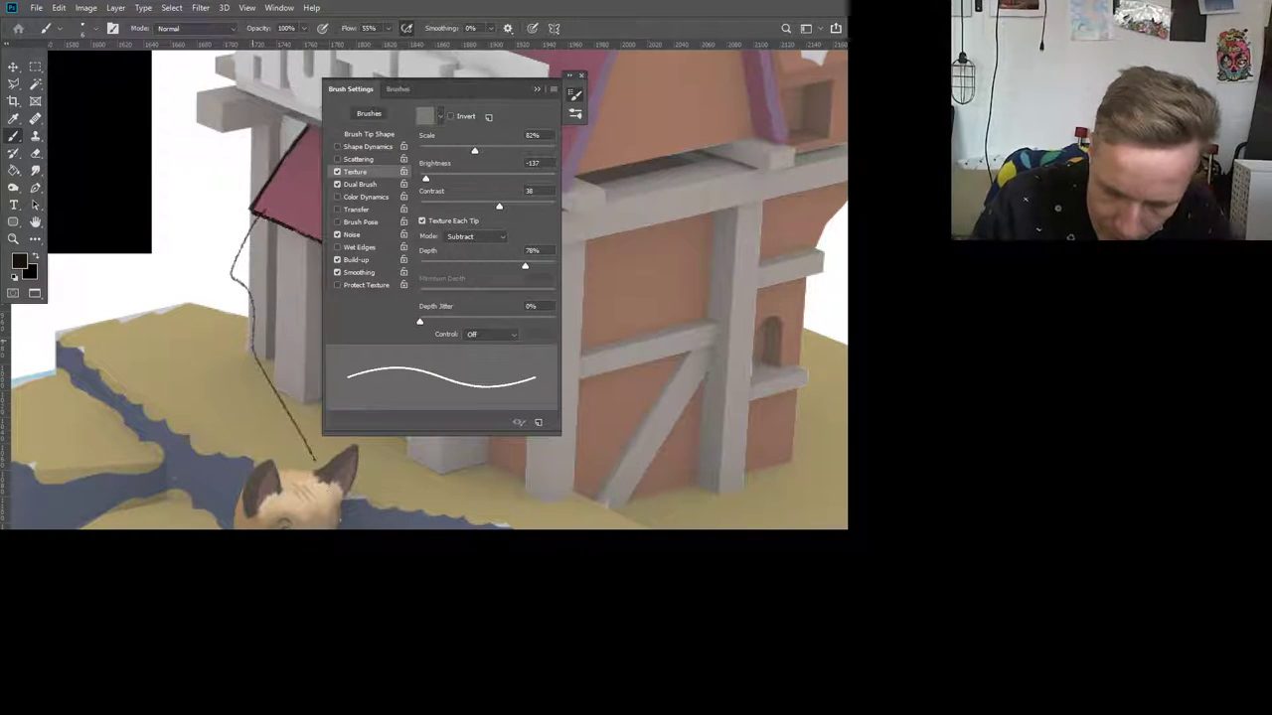
pyautogui.click(536, 90)
# Step: Redraw the awning's right edge in near-black, and continue the outline along the adjoining beam end's front edge
pyautogui.moveTo(450, 293); pyautogui.dragTo(487, 247)
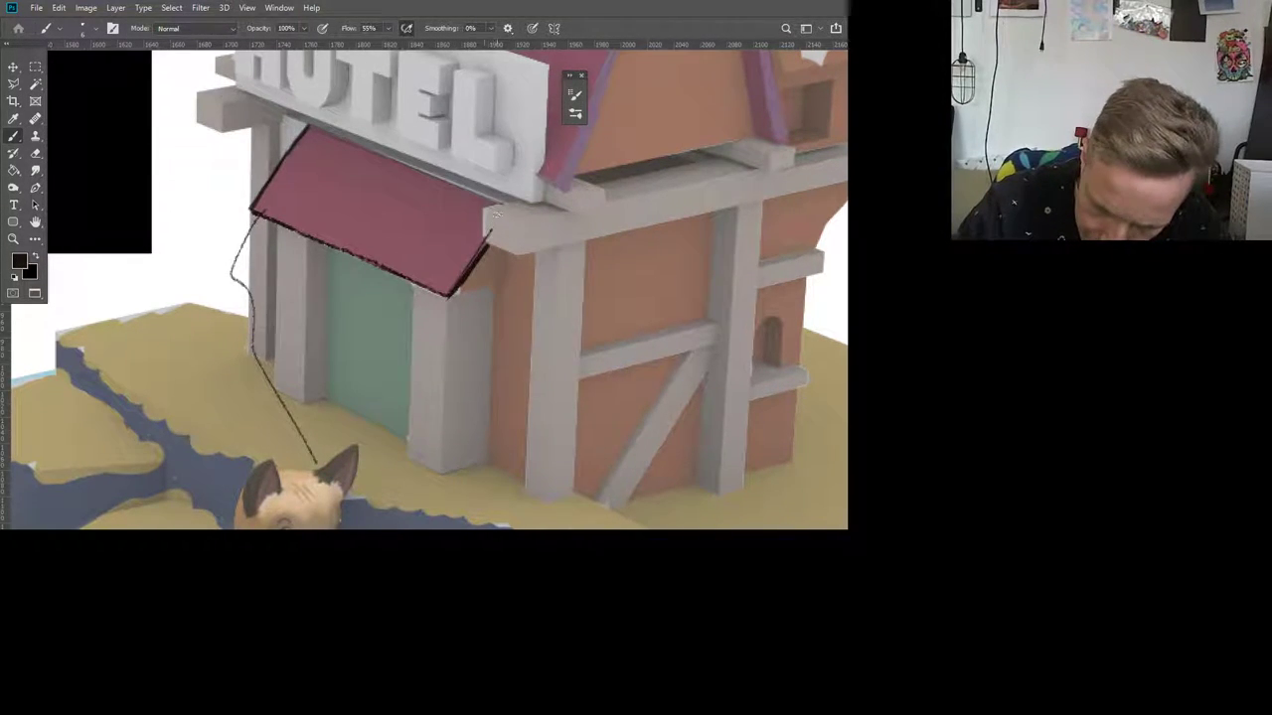
pyautogui.hotkey('ctrl', 'z')
pyautogui.moveTo(450, 294); pyautogui.dragTo(486, 245)
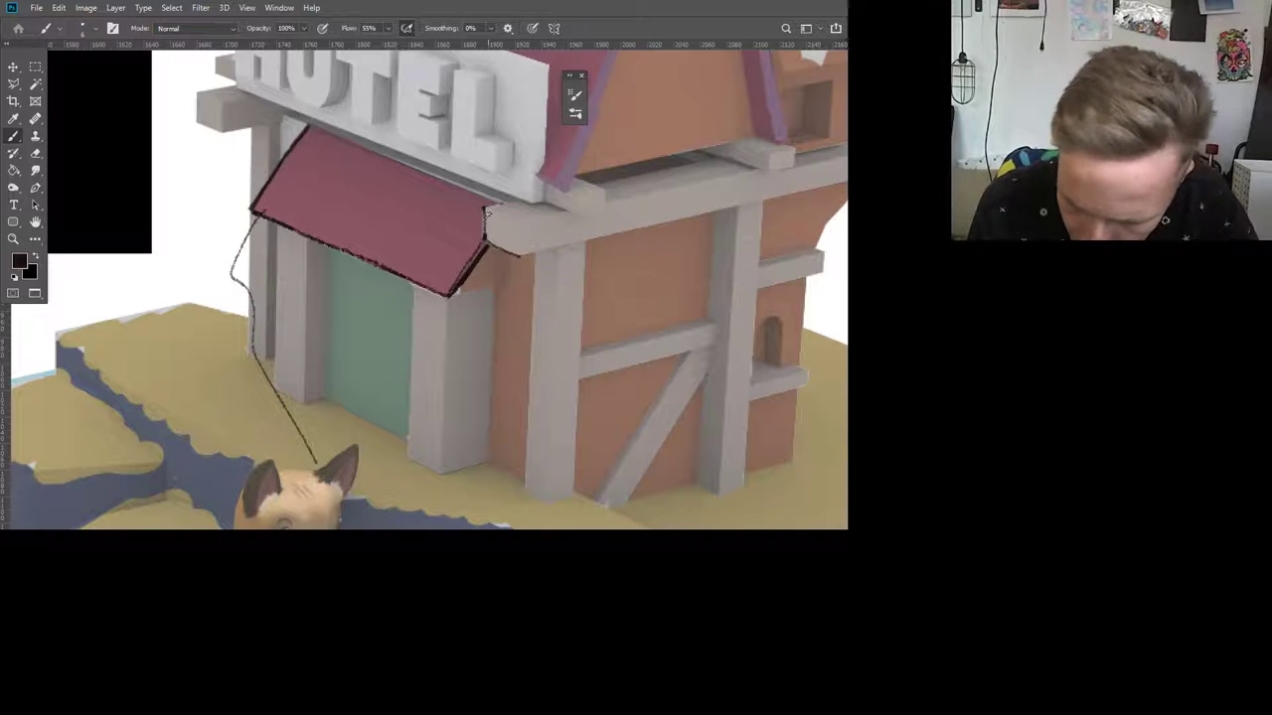
# Step: Outline the side beam's near end, underside, far end and front top corner in near-black, redoing the underside stroke
pyautogui.moveTo(489, 212); pyautogui.dragTo(517, 226)
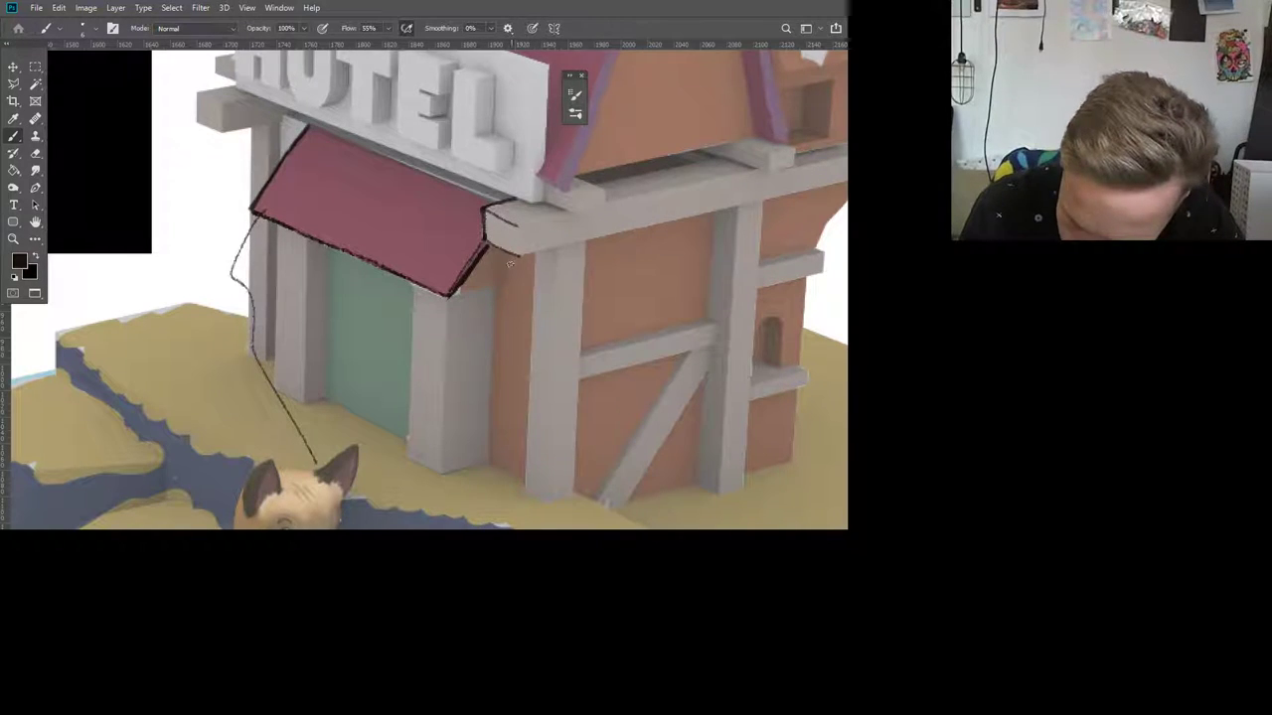
pyautogui.moveTo(518, 254); pyautogui.dragTo(614, 232)
pyautogui.moveTo(584, 274)
pyautogui.mouseDown()
pyautogui.moveTo(489, 332)
pyautogui.moveTo(543, 285)
pyautogui.moveTo(750, 248)
pyautogui.mouseUp()
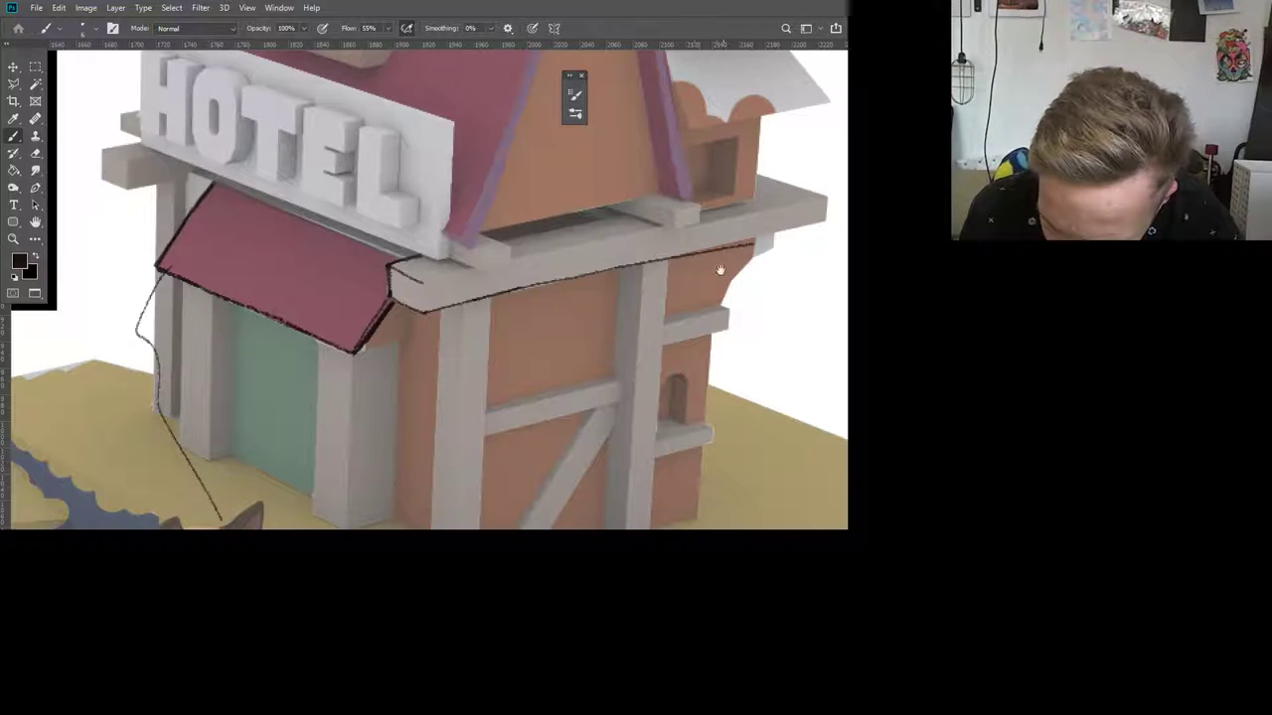
pyautogui.moveTo(688, 281); pyautogui.dragTo(547, 344)
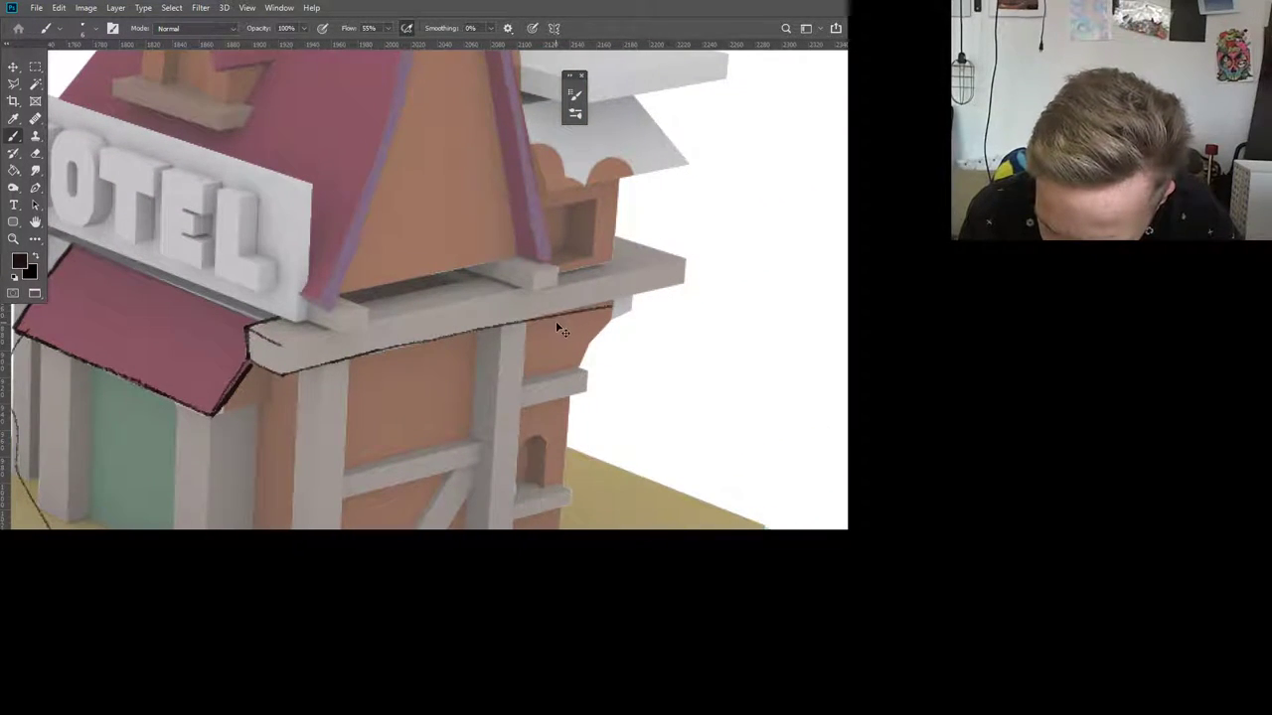
pyautogui.hotkey('ctrl', 'z')
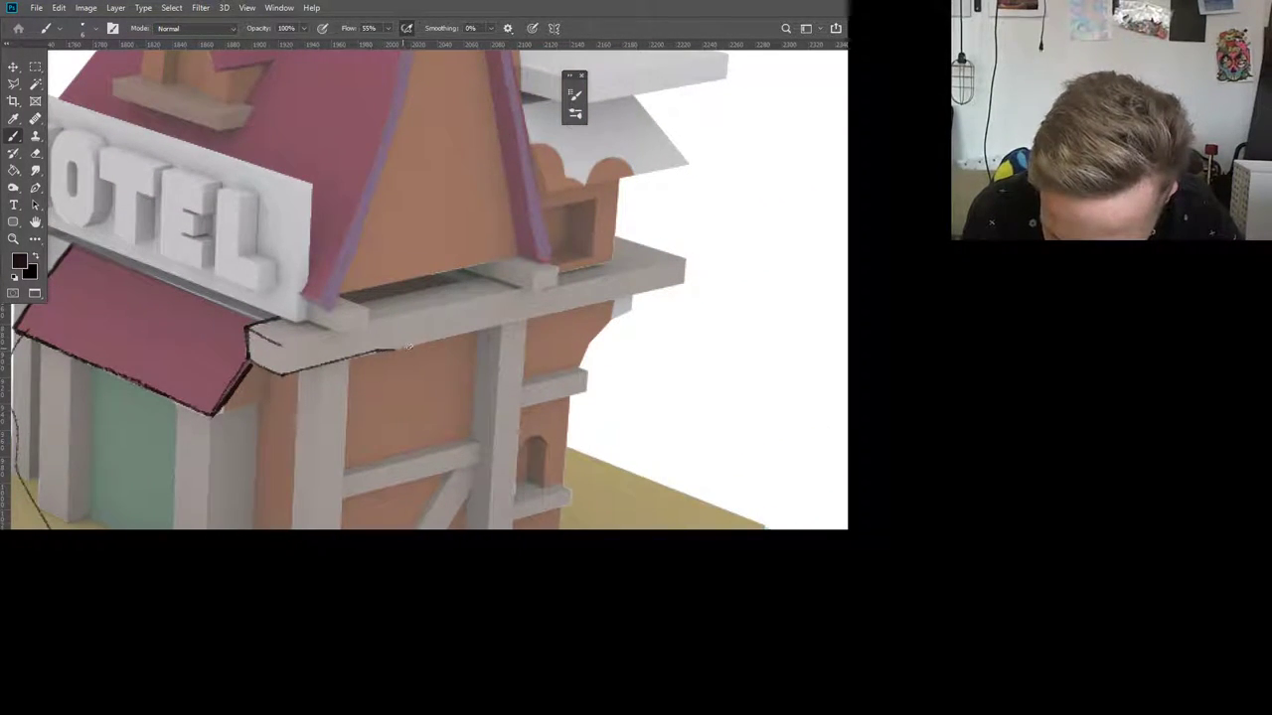
pyautogui.moveTo(407, 346)
pyautogui.mouseDown()
pyautogui.moveTo(679, 284)
pyautogui.moveTo(686, 260)
pyautogui.mouseUp()
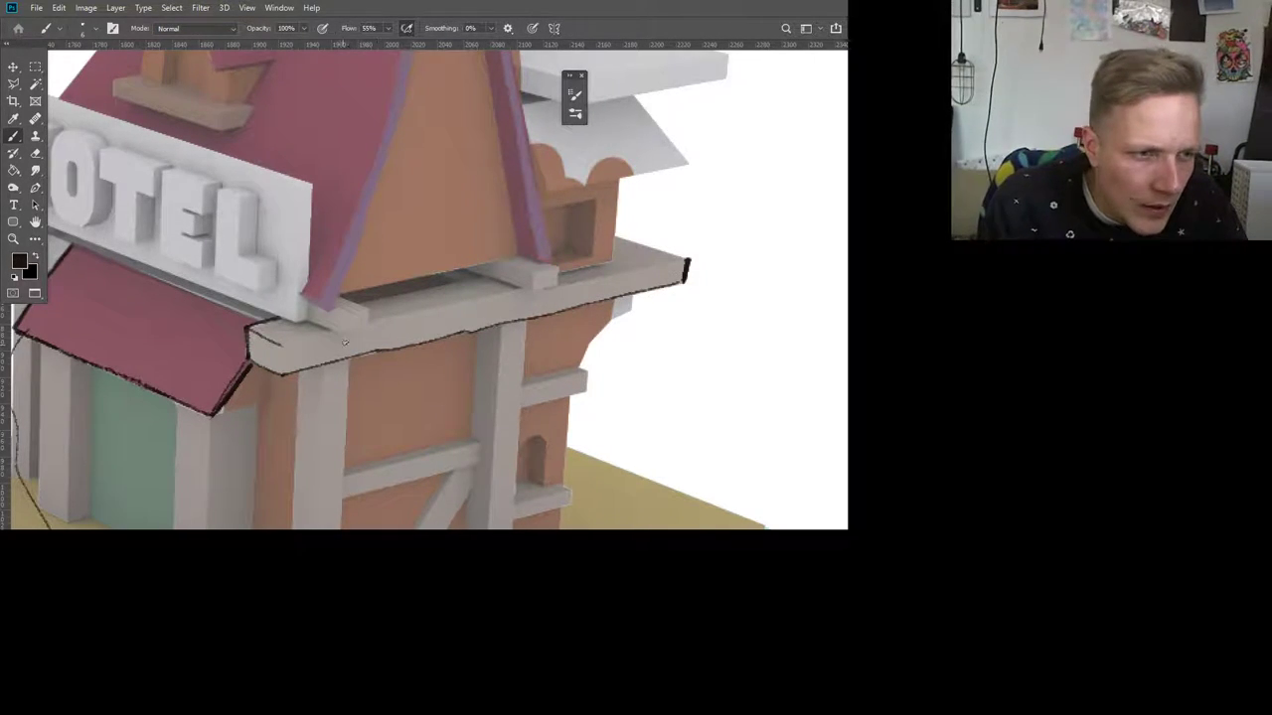
pyautogui.moveTo(281, 344); pyautogui.dragTo(312, 339)
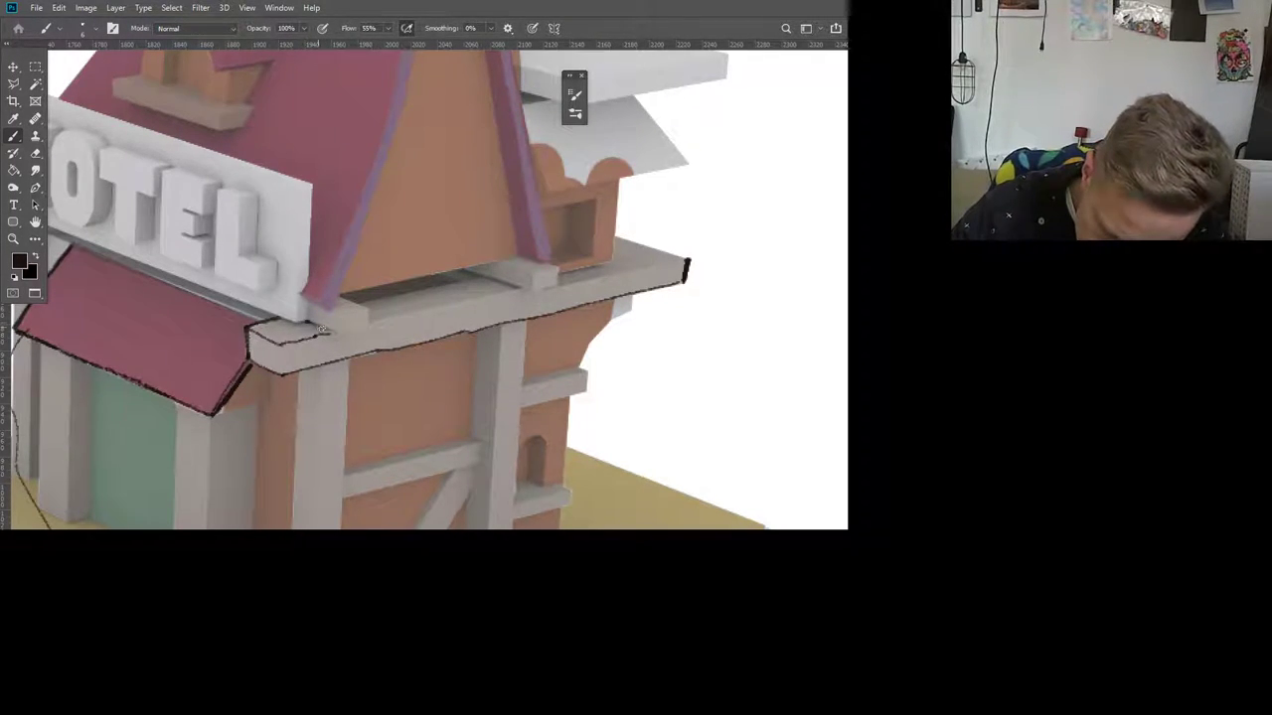
# Step: Outline the small block beside the sign and the hotel sign board's right, lower and left edges in near-black
pyautogui.moveTo(334, 335)
pyautogui.mouseDown()
pyautogui.moveTo(360, 300)
pyautogui.moveTo(343, 296)
pyautogui.moveTo(366, 312)
pyautogui.moveTo(335, 310)
pyautogui.moveTo(339, 328)
pyautogui.moveTo(361, 316)
pyautogui.moveTo(302, 295)
pyautogui.moveTo(295, 324)
pyautogui.moveTo(314, 205)
pyautogui.mouseUp()
pyautogui.moveTo(296, 316); pyautogui.dragTo(302, 189)
pyautogui.moveTo(358, 218); pyautogui.dragTo(456, 225)
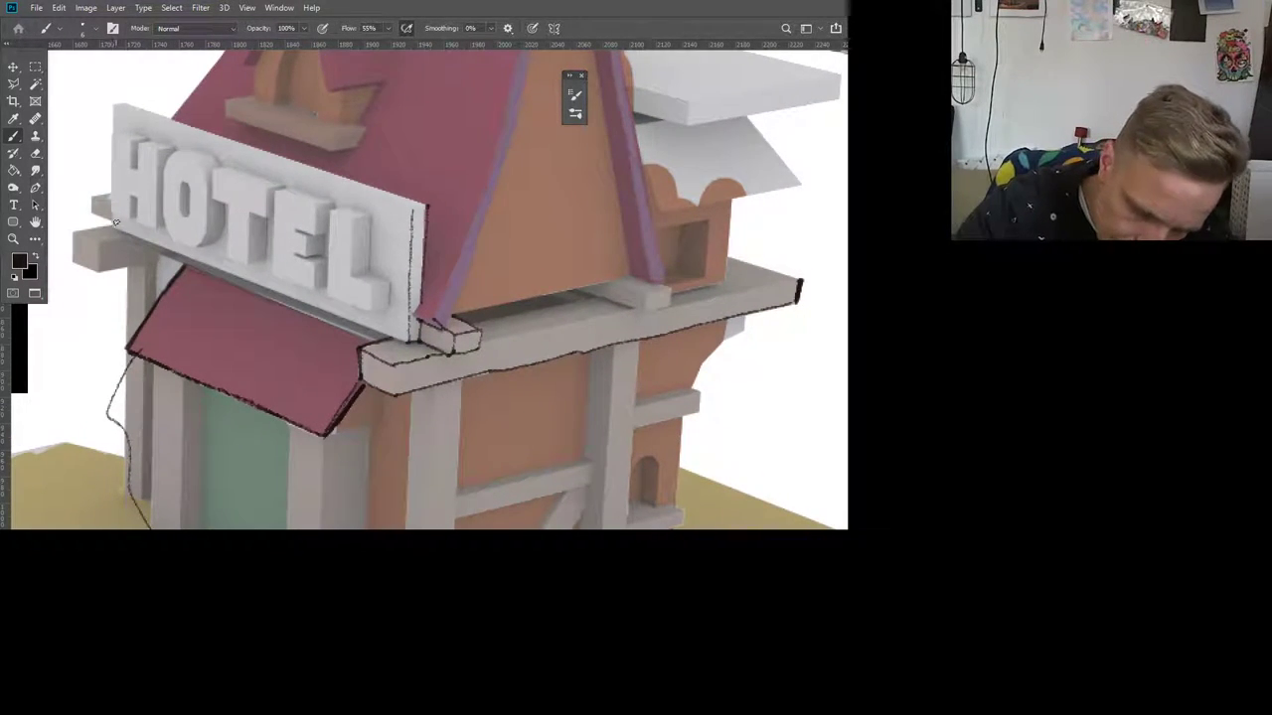
pyautogui.moveTo(113, 227); pyautogui.dragTo(417, 344)
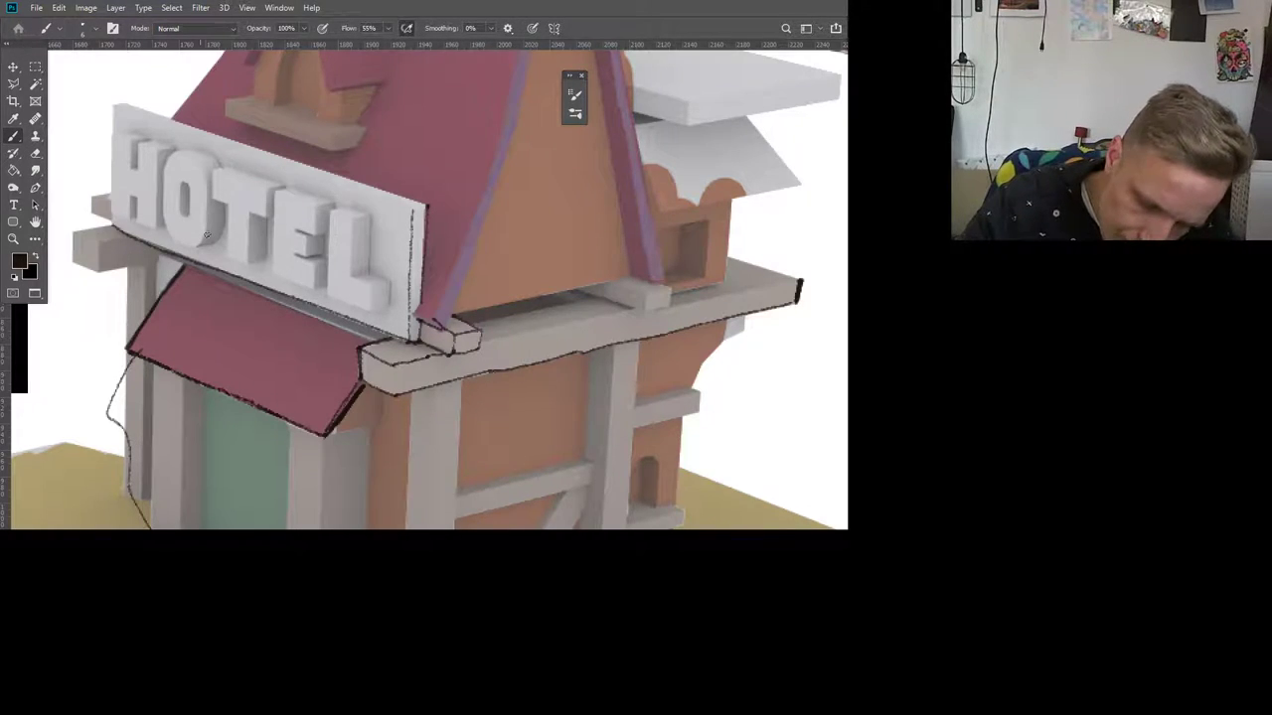
pyautogui.moveTo(110, 144); pyautogui.dragTo(111, 210)
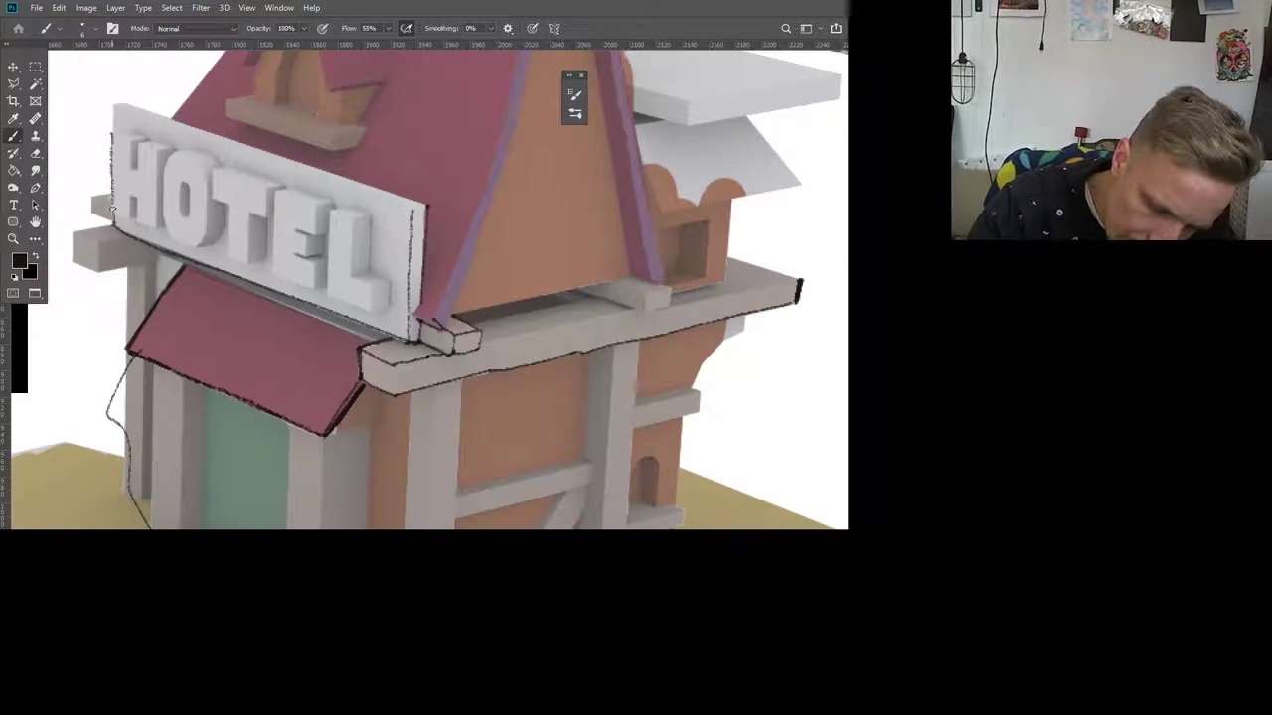
# Step: Ink the outlines and side faces of the raised letters H, O and T on the hotel sign
pyautogui.moveTo(112, 137)
pyautogui.mouseDown()
pyautogui.moveTo(144, 139)
pyautogui.moveTo(117, 135)
pyautogui.moveTo(132, 141)
pyautogui.moveTo(131, 172)
pyautogui.mouseUp()
pyautogui.moveTo(129, 220)
pyautogui.mouseDown()
pyautogui.moveTo(131, 194)
pyautogui.moveTo(157, 228)
pyautogui.moveTo(156, 160)
pyautogui.moveTo(135, 159)
pyautogui.moveTo(159, 145)
pyautogui.moveTo(139, 139)
pyautogui.moveTo(183, 148)
pyautogui.moveTo(165, 168)
pyautogui.mouseUp()
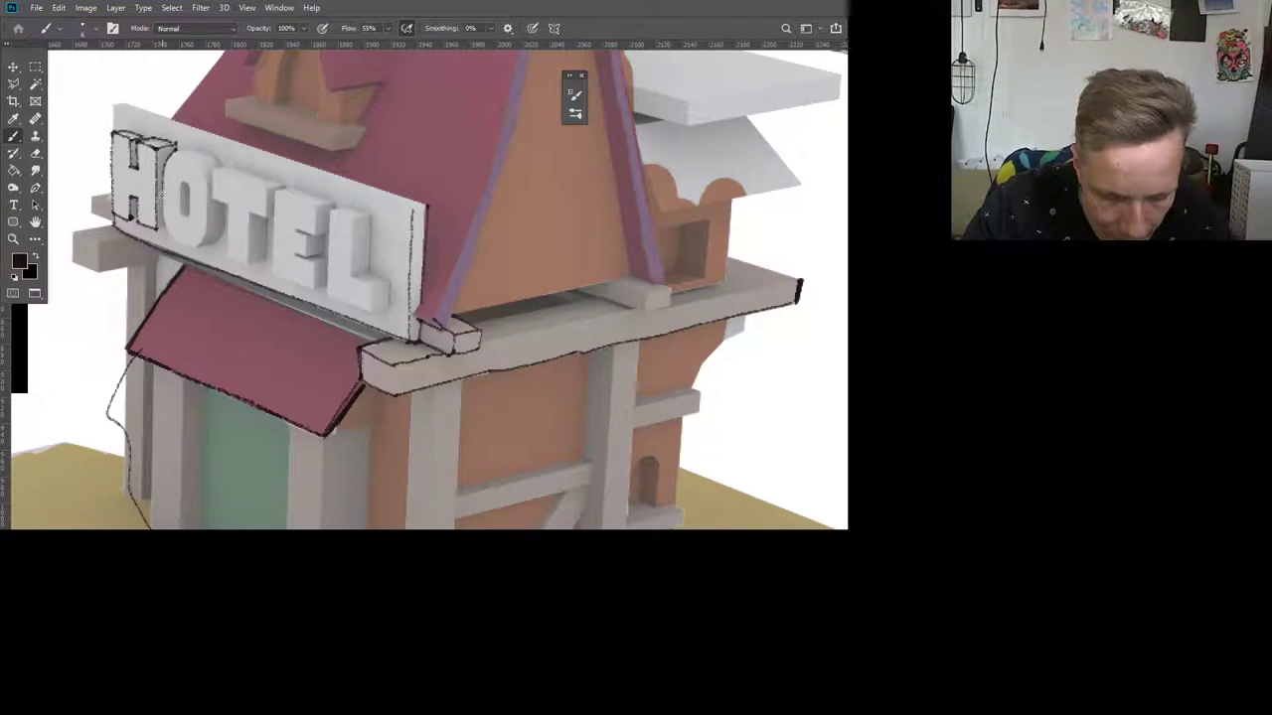
pyautogui.moveTo(163, 219); pyautogui.dragTo(193, 249)
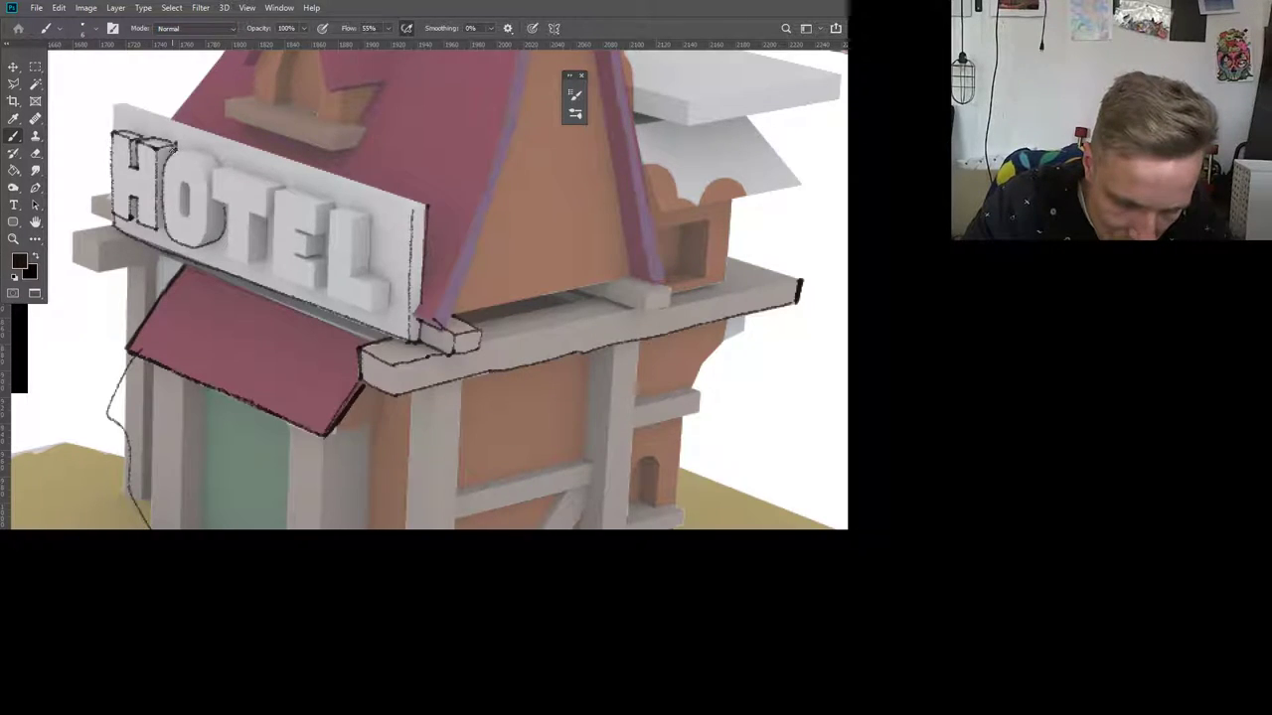
pyautogui.moveTo(201, 150)
pyautogui.mouseDown()
pyautogui.moveTo(221, 166)
pyautogui.moveTo(181, 219)
pyautogui.moveTo(186, 189)
pyautogui.moveTo(182, 206)
pyautogui.mouseUp()
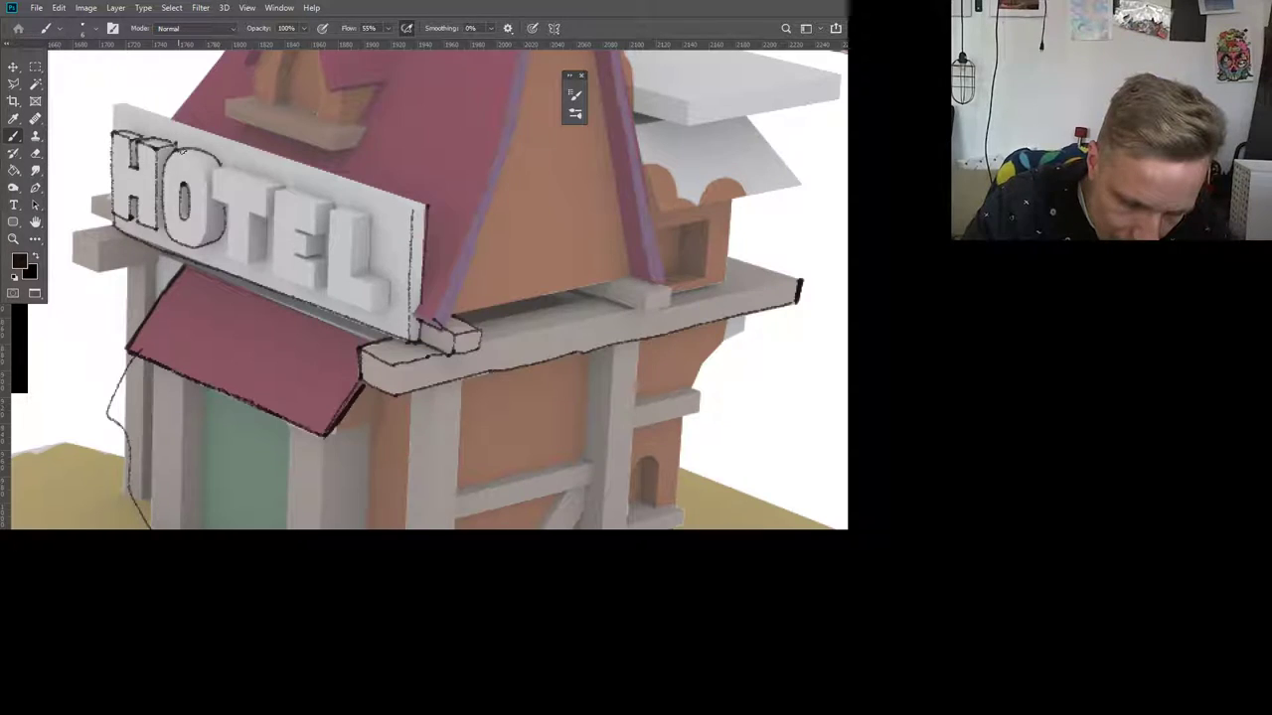
pyautogui.moveTo(183, 149)
pyautogui.mouseDown()
pyautogui.moveTo(206, 184)
pyautogui.moveTo(197, 249)
pyautogui.mouseUp()
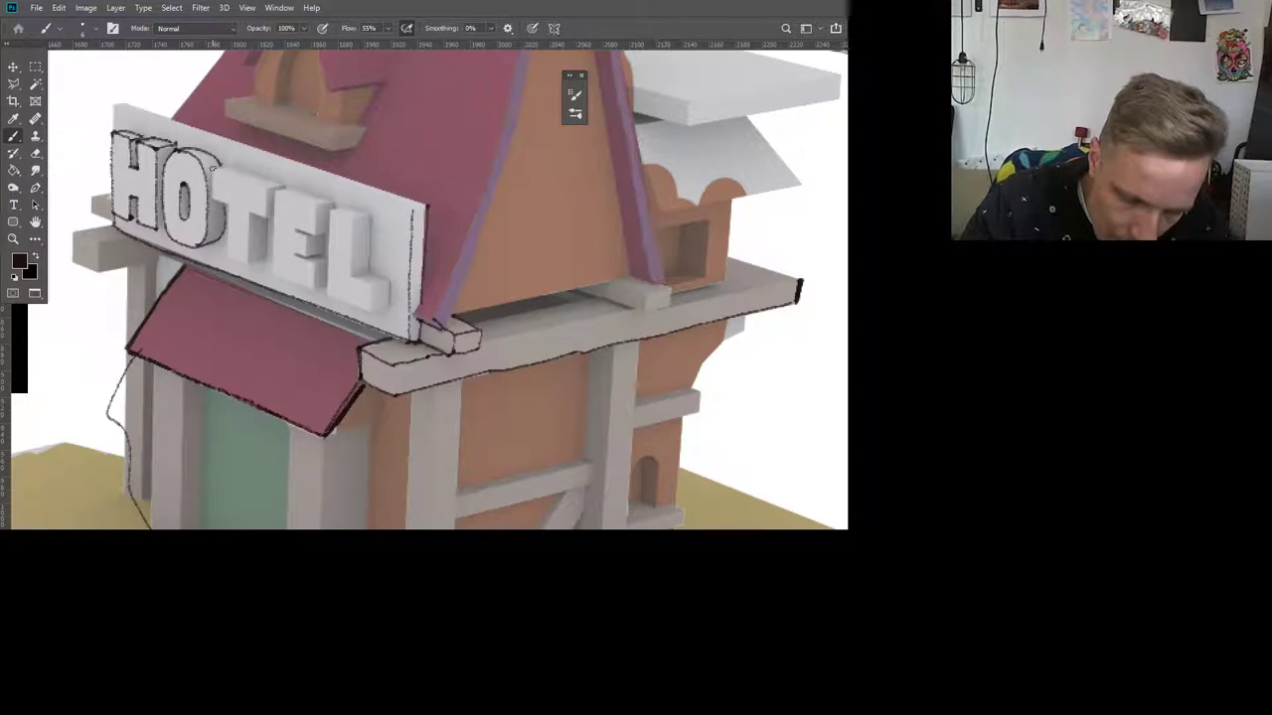
pyautogui.moveTo(210, 169)
pyautogui.mouseDown()
pyautogui.moveTo(228, 257)
pyautogui.moveTo(242, 263)
pyautogui.moveTo(261, 258)
pyautogui.moveTo(245, 262)
pyautogui.moveTo(269, 189)
pyautogui.moveTo(223, 169)
pyautogui.moveTo(284, 186)
pyautogui.mouseUp()
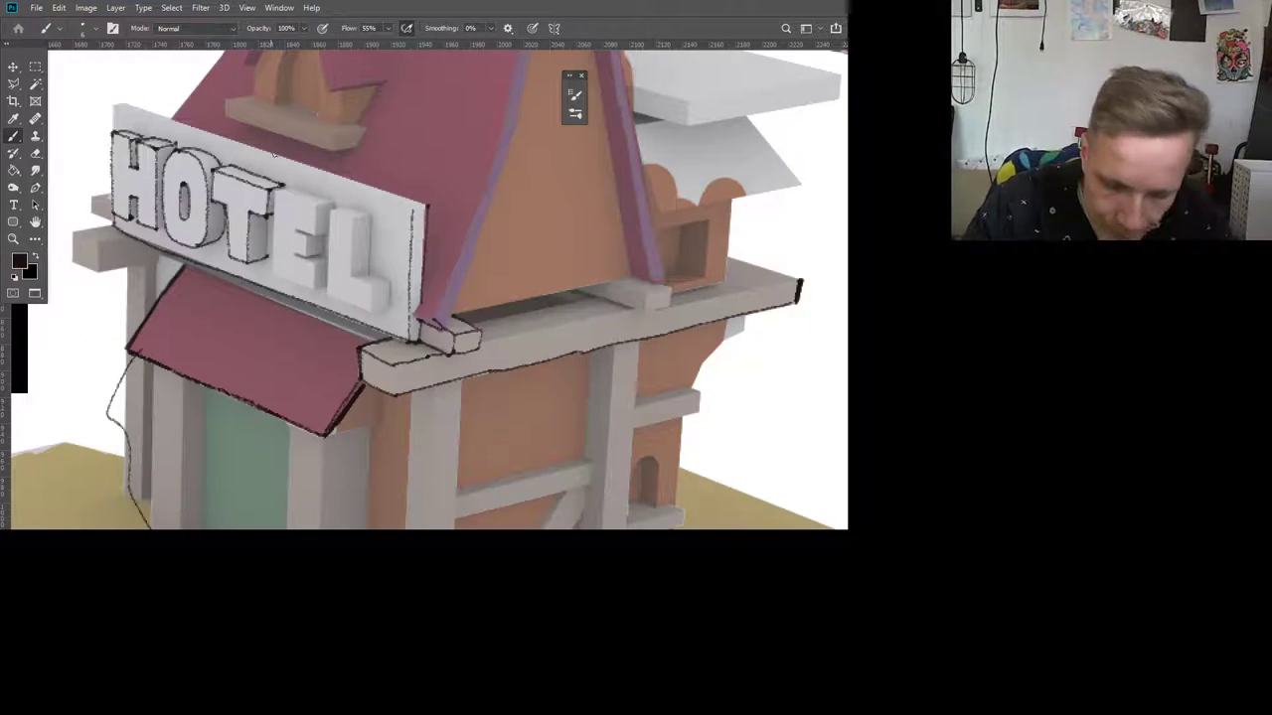
# Step: Erase the long test stroke running from the awning's left corner down to the character, and return to the brush
pyautogui.hotkey('ctrl', '-')
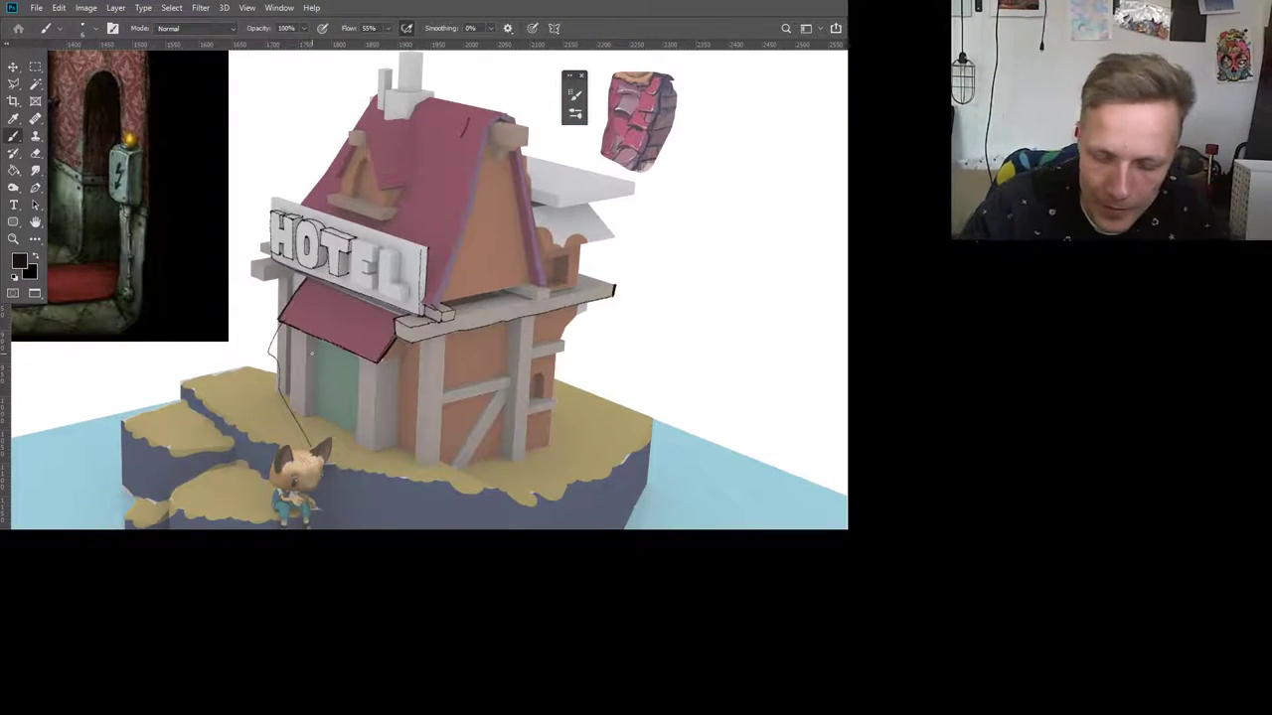
pyautogui.scroll(-2, 311, 352)
pyautogui.press('e')
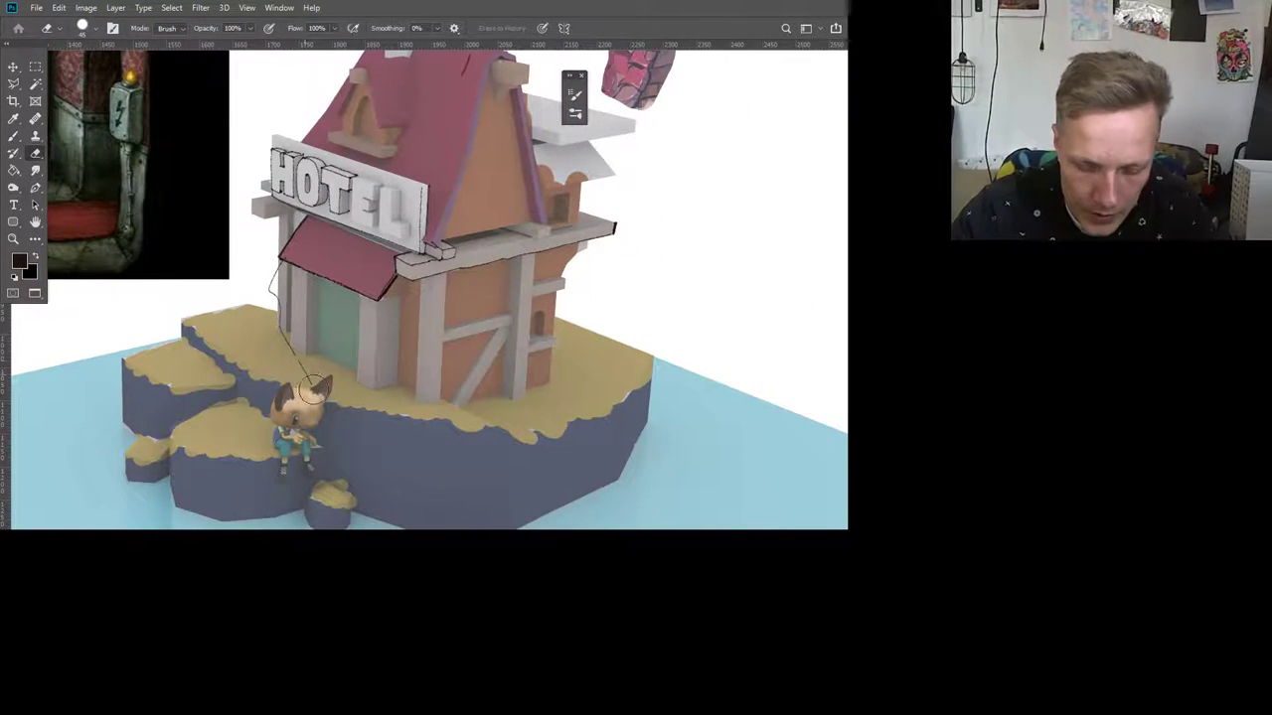
pyautogui.moveTo(311, 387)
pyautogui.mouseDown()
pyautogui.moveTo(263, 271)
pyautogui.moveTo(282, 274)
pyautogui.mouseUp()
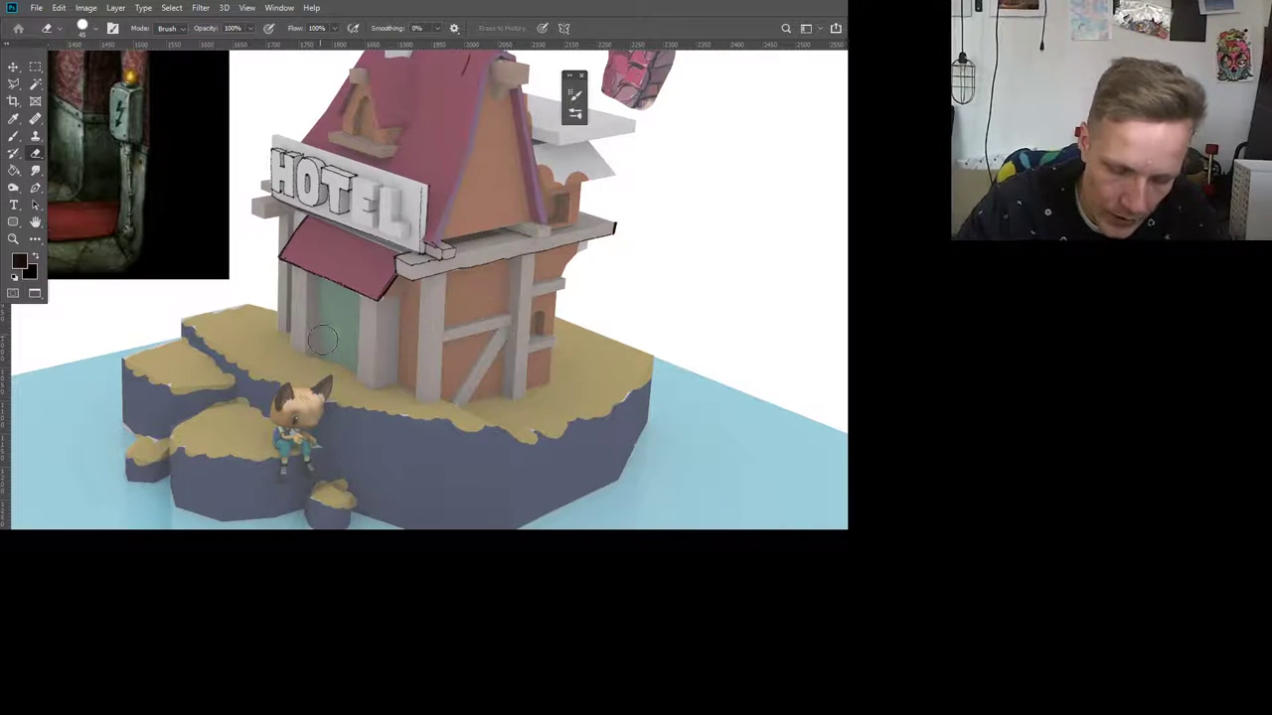
pyautogui.press('b')
# Step: Outline the top edge of the hotel sign board in near-black, redoing the stroke until it runs cleanly across
pyautogui.moveTo(495, 356); pyautogui.dragTo(489, 364)
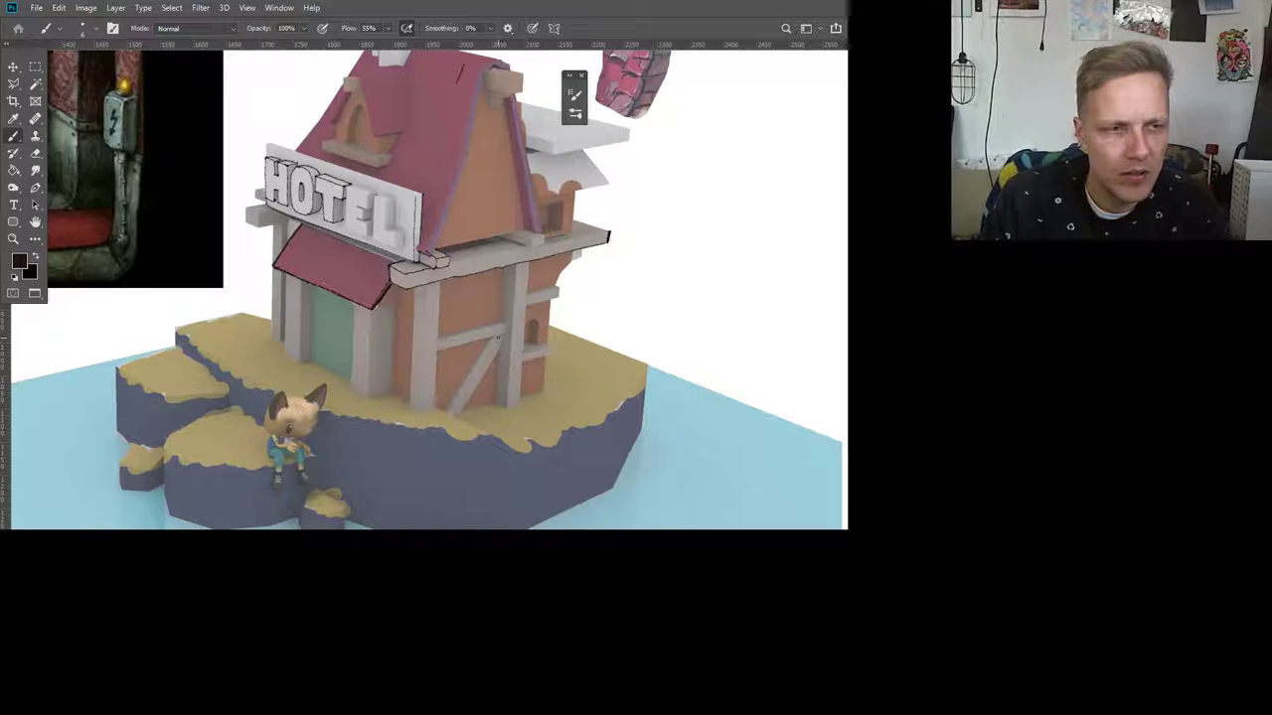
pyautogui.press('z')
pyautogui.click(487, 316)
pyautogui.moveTo(429, 340); pyautogui.dragTo(471, 463)
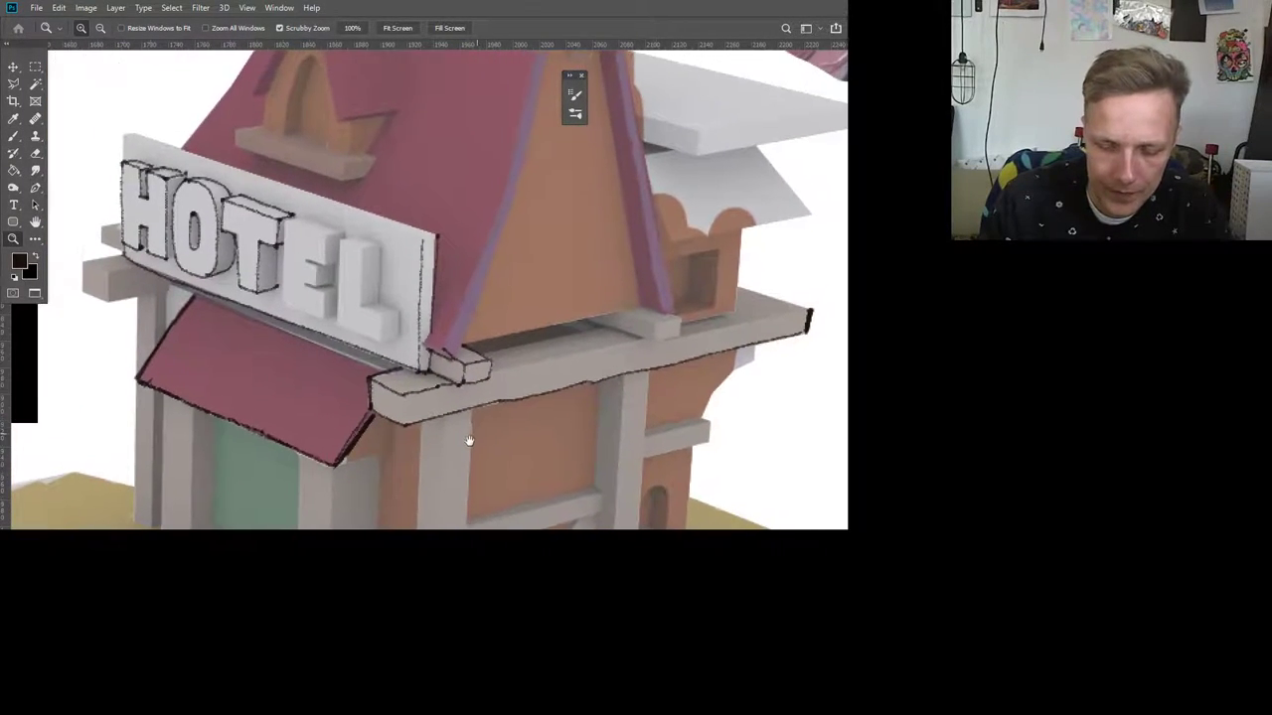
pyautogui.press('b')
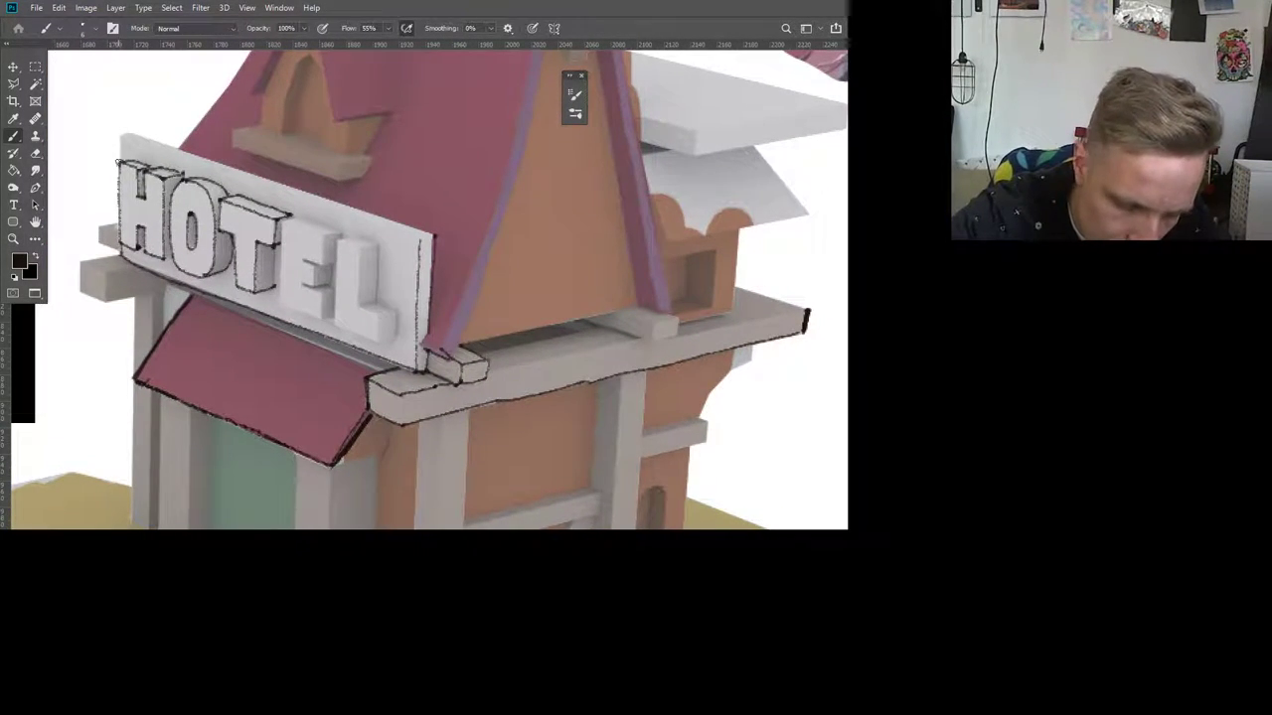
pyautogui.moveTo(123, 159)
pyautogui.mouseDown()
pyautogui.moveTo(130, 125)
pyautogui.moveTo(122, 135)
pyautogui.moveTo(194, 157)
pyautogui.mouseUp()
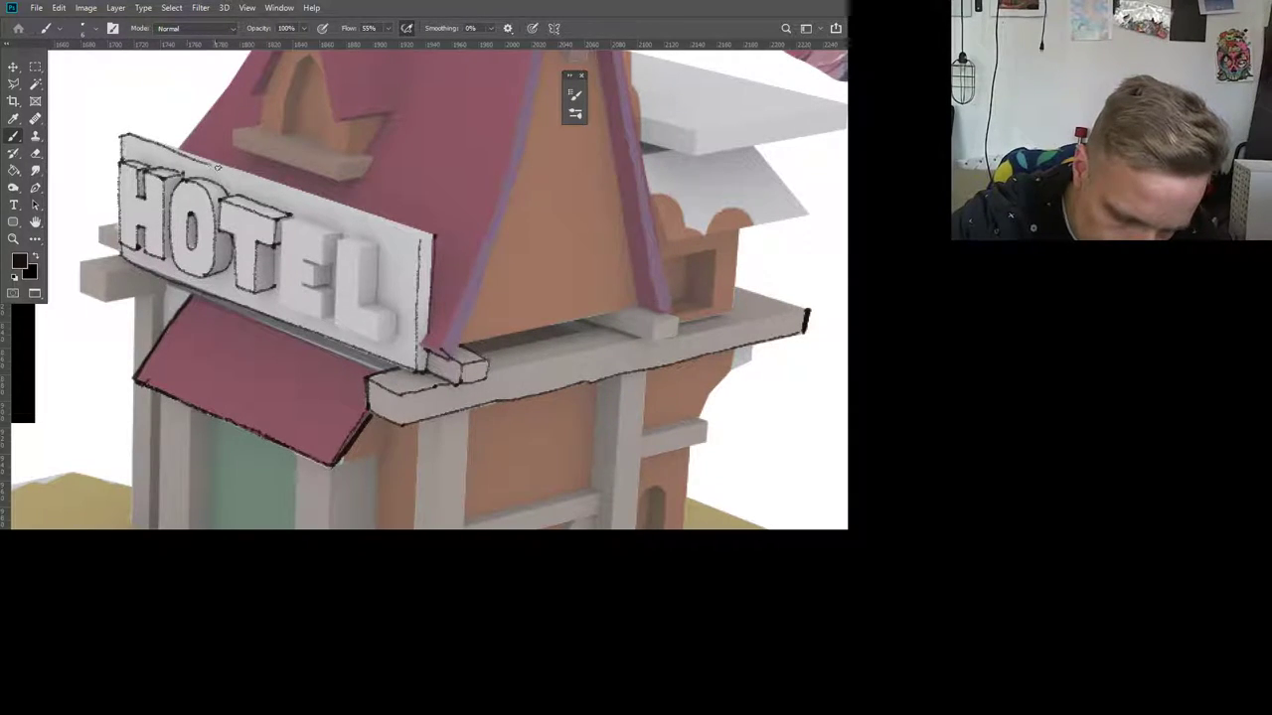
pyautogui.hotkey('ctrl', 'z')
pyautogui.moveTo(121, 135); pyautogui.dragTo(431, 237)
pyautogui.moveTo(122, 135); pyautogui.dragTo(194, 157)
pyautogui.hotkey('ctrl', 'z')
pyautogui.moveTo(121, 135); pyautogui.dragTo(433, 236)
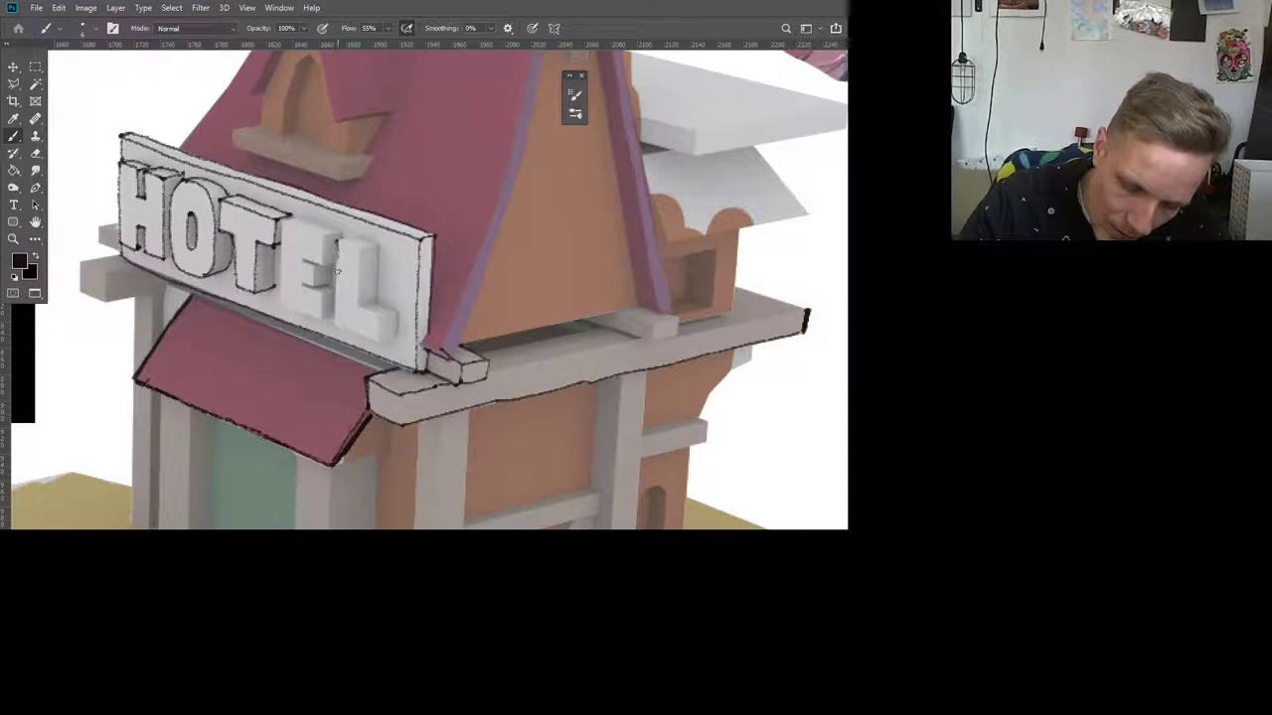
# Step: Ink the outlines and side faces of the raised letters L and E on the hotel sign
pyautogui.moveTo(336, 240)
pyautogui.mouseDown()
pyautogui.moveTo(335, 325)
pyautogui.moveTo(358, 266)
pyautogui.moveTo(356, 298)
pyautogui.mouseUp()
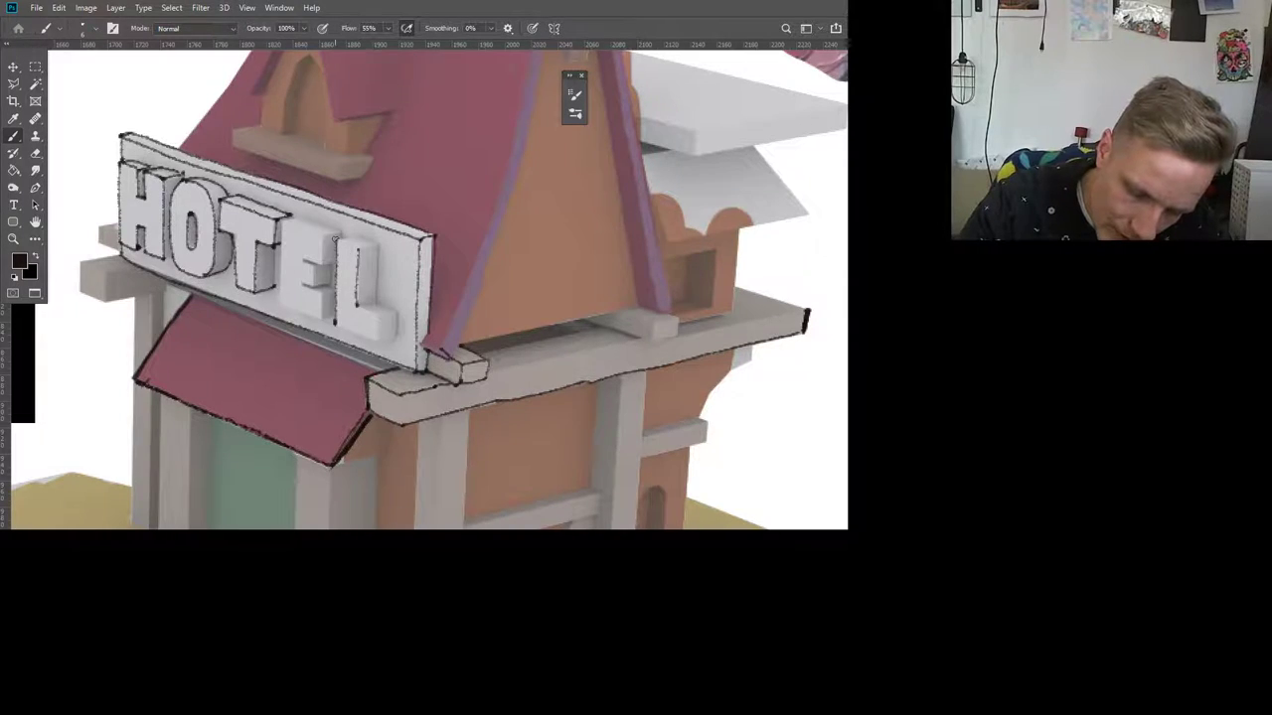
pyautogui.moveTo(338, 244)
pyautogui.mouseDown()
pyautogui.moveTo(373, 245)
pyautogui.moveTo(376, 289)
pyautogui.moveTo(356, 307)
pyautogui.moveTo(390, 303)
pyautogui.moveTo(379, 298)
pyautogui.moveTo(391, 309)
pyautogui.moveTo(359, 306)
pyautogui.moveTo(380, 318)
pyautogui.moveTo(377, 337)
pyautogui.moveTo(335, 324)
pyautogui.moveTo(396, 339)
pyautogui.mouseUp()
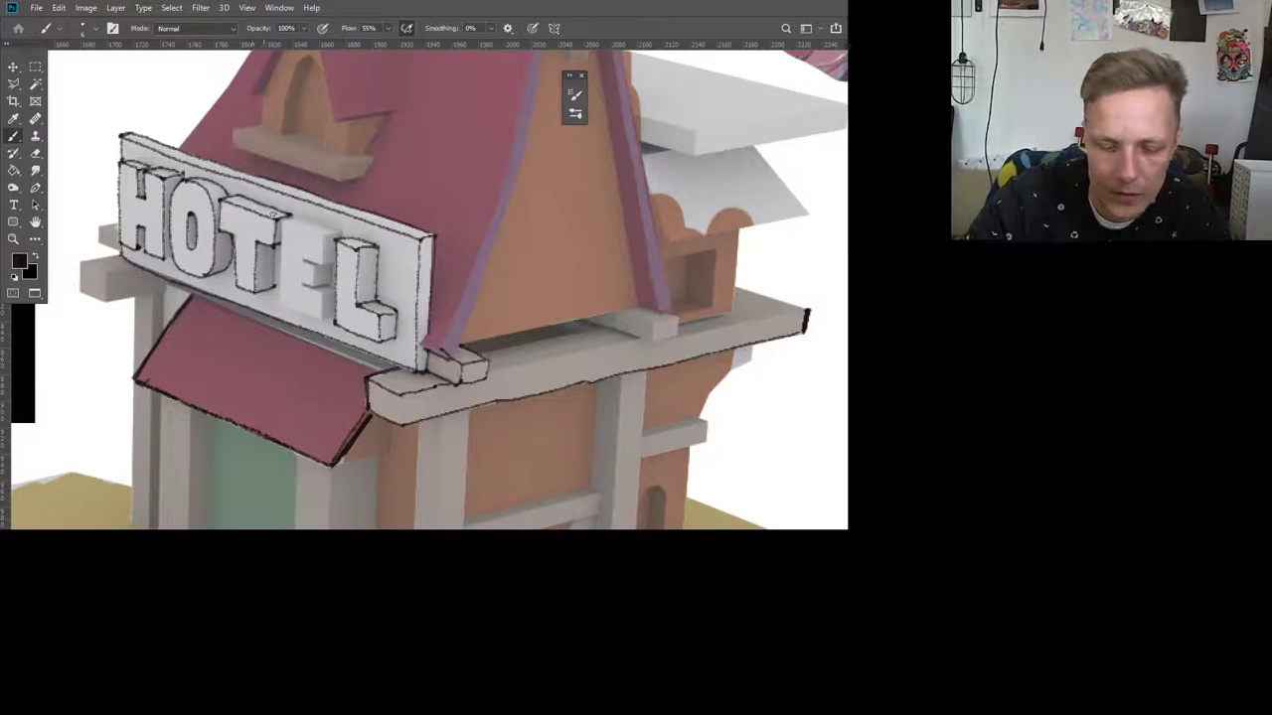
pyautogui.moveTo(278, 222)
pyautogui.mouseDown()
pyautogui.moveTo(281, 306)
pyautogui.moveTo(316, 315)
pyautogui.mouseUp()
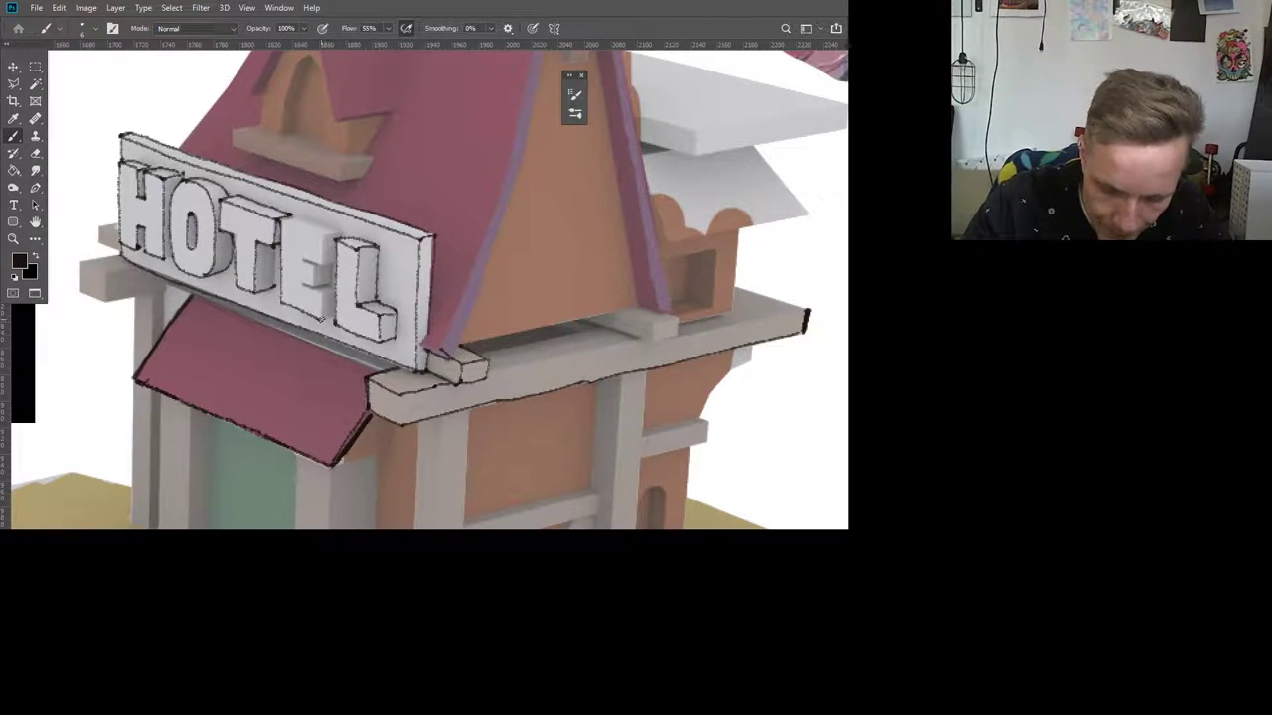
pyautogui.moveTo(299, 284)
pyautogui.mouseDown()
pyautogui.moveTo(320, 308)
pyautogui.moveTo(316, 270)
pyautogui.moveTo(316, 288)
pyautogui.moveTo(328, 285)
pyautogui.moveTo(308, 263)
pyautogui.moveTo(316, 278)
pyautogui.moveTo(325, 231)
pyautogui.mouseUp()
pyautogui.moveTo(283, 216)
pyautogui.mouseDown()
pyautogui.moveTo(342, 238)
pyautogui.moveTo(324, 239)
pyautogui.moveTo(334, 289)
pyautogui.mouseUp()
# Step: Ink the lowest roof tiles along the gable's front edge beside the hotel sign, giving each a thick dark lower edge
pyautogui.scroll(-8, 338, 293)
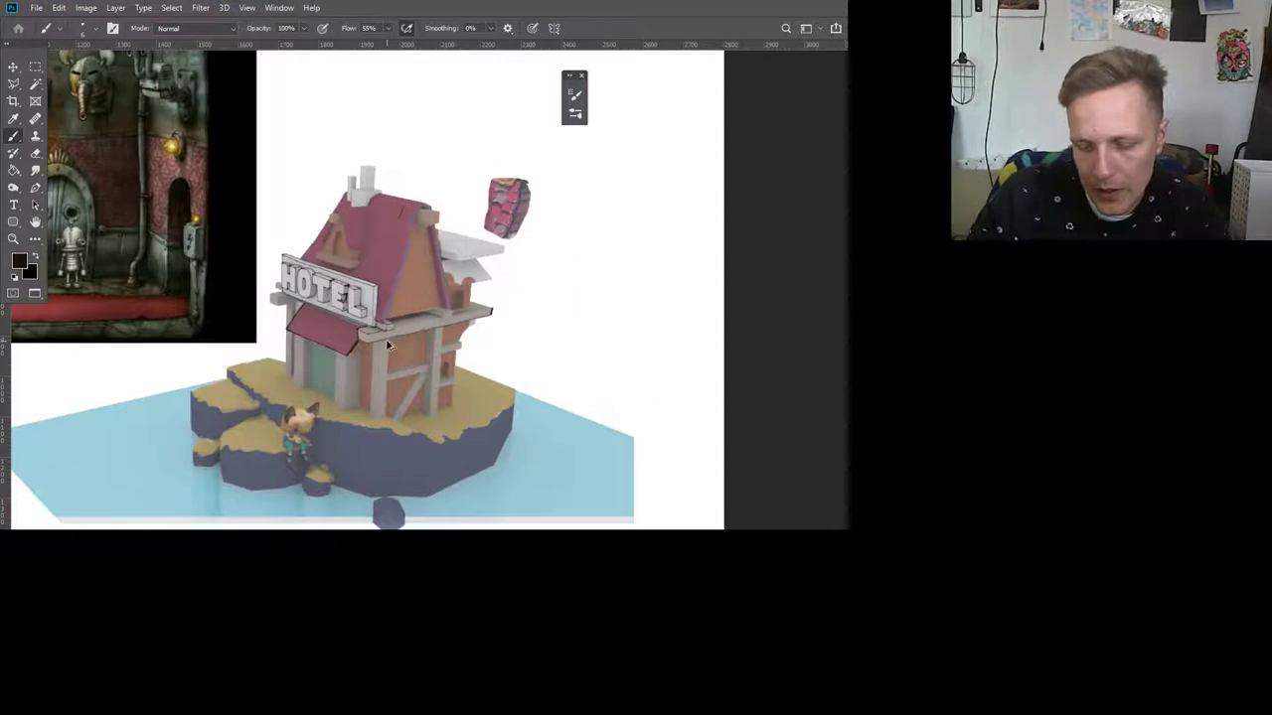
pyautogui.scroll(4, 387, 345)
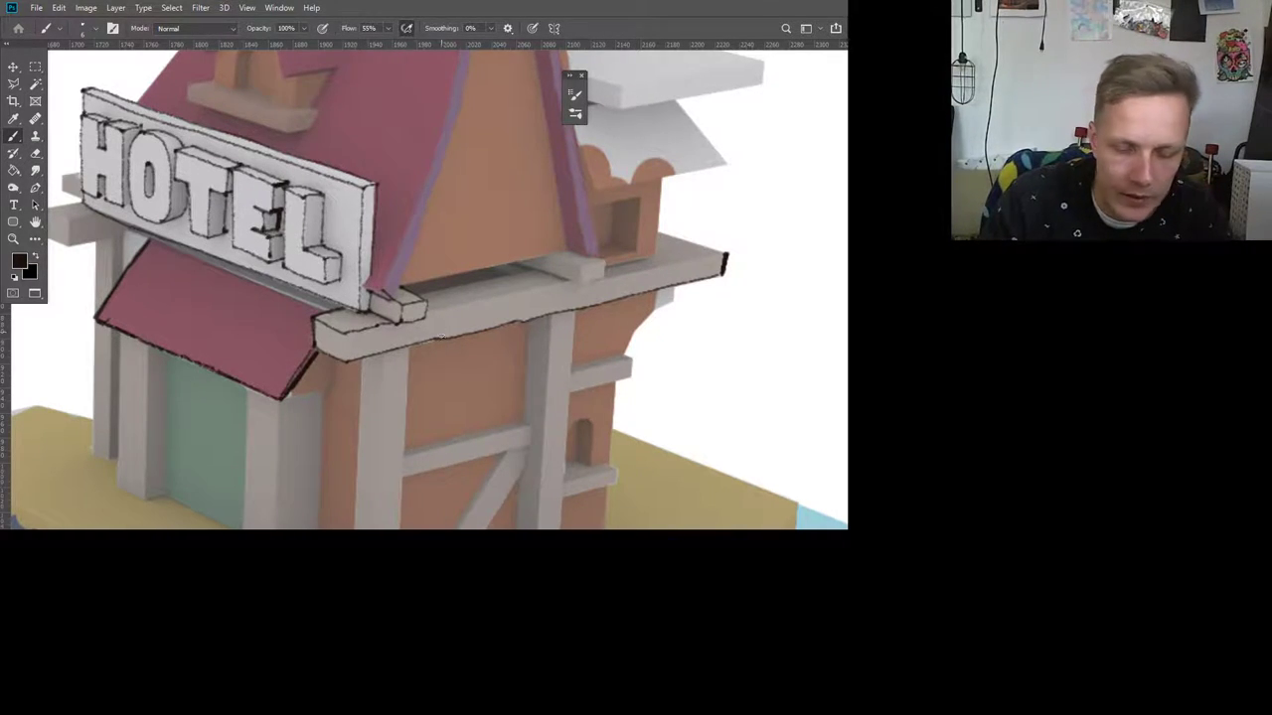
pyautogui.moveTo(433, 346)
pyautogui.mouseDown()
pyautogui.moveTo(401, 406)
pyautogui.moveTo(437, 324)
pyautogui.moveTo(435, 364)
pyautogui.mouseUp()
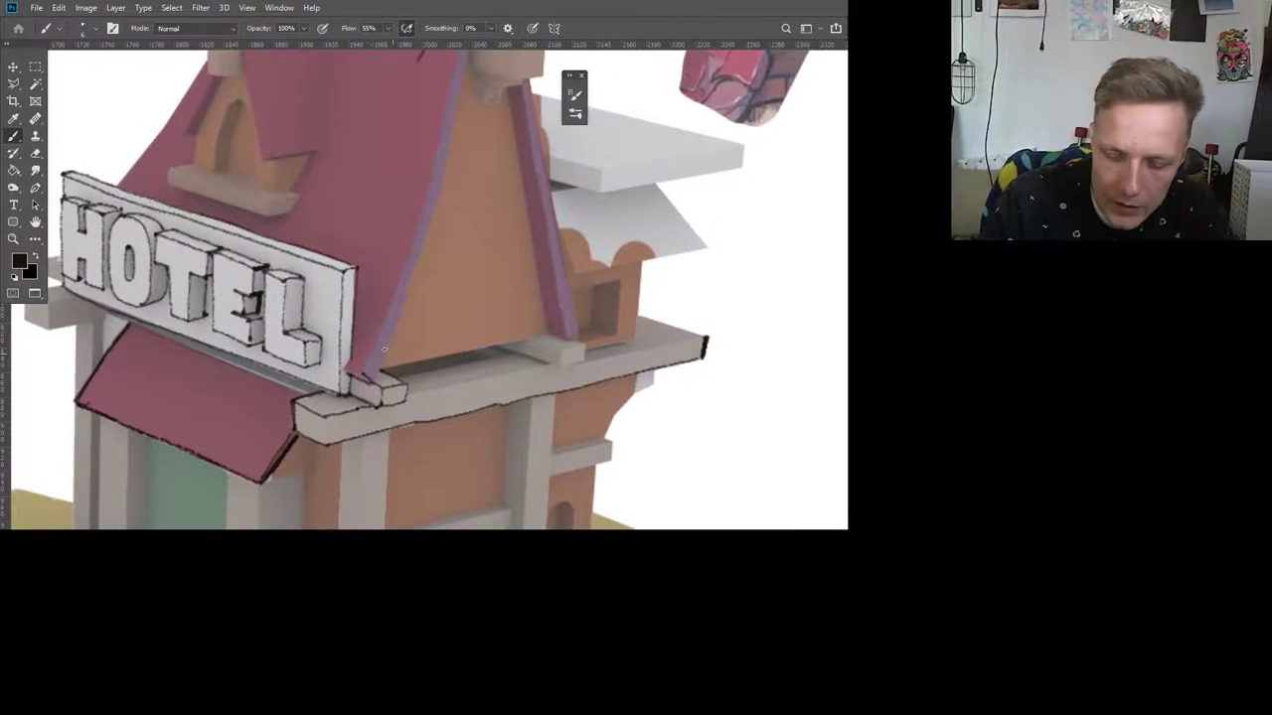
pyautogui.moveTo(345, 369); pyautogui.dragTo(367, 378)
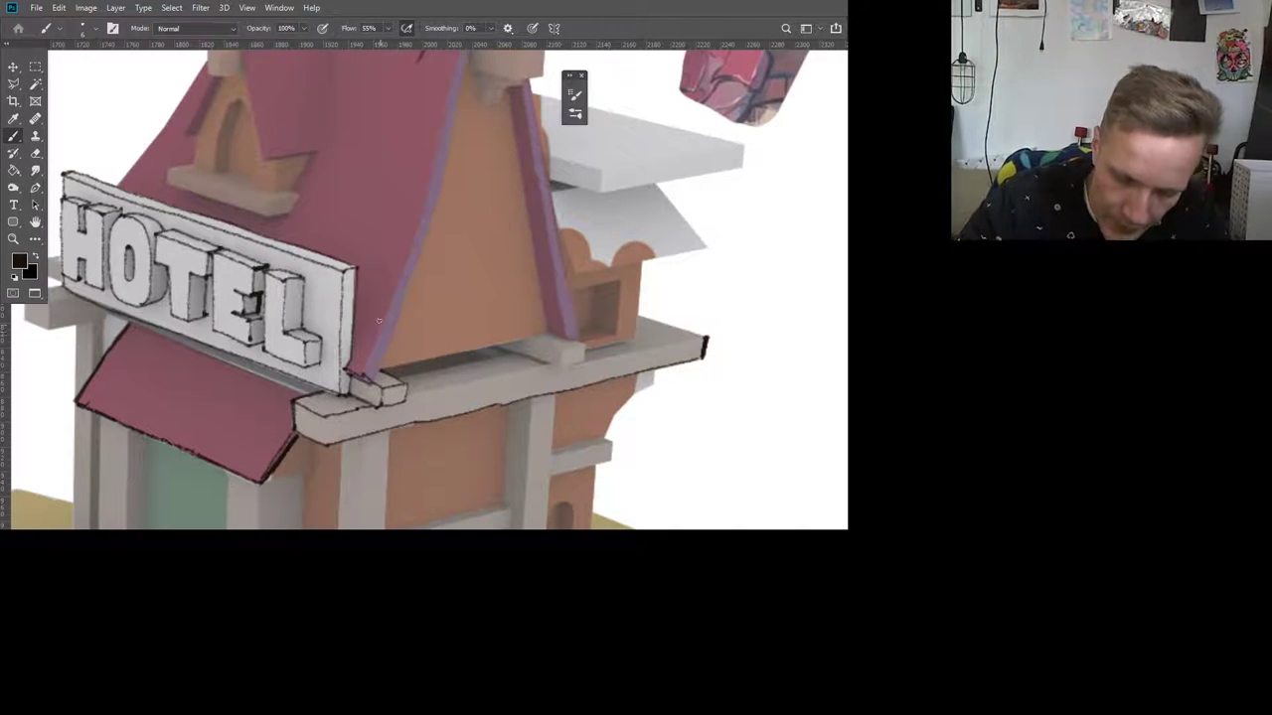
pyautogui.moveTo(395, 290)
pyautogui.mouseDown()
pyautogui.moveTo(386, 330)
pyautogui.moveTo(369, 319)
pyautogui.moveTo(360, 364)
pyautogui.moveTo(374, 376)
pyautogui.moveTo(349, 357)
pyautogui.moveTo(387, 301)
pyautogui.mouseUp()
pyautogui.hotkey('ctrl', 'z')
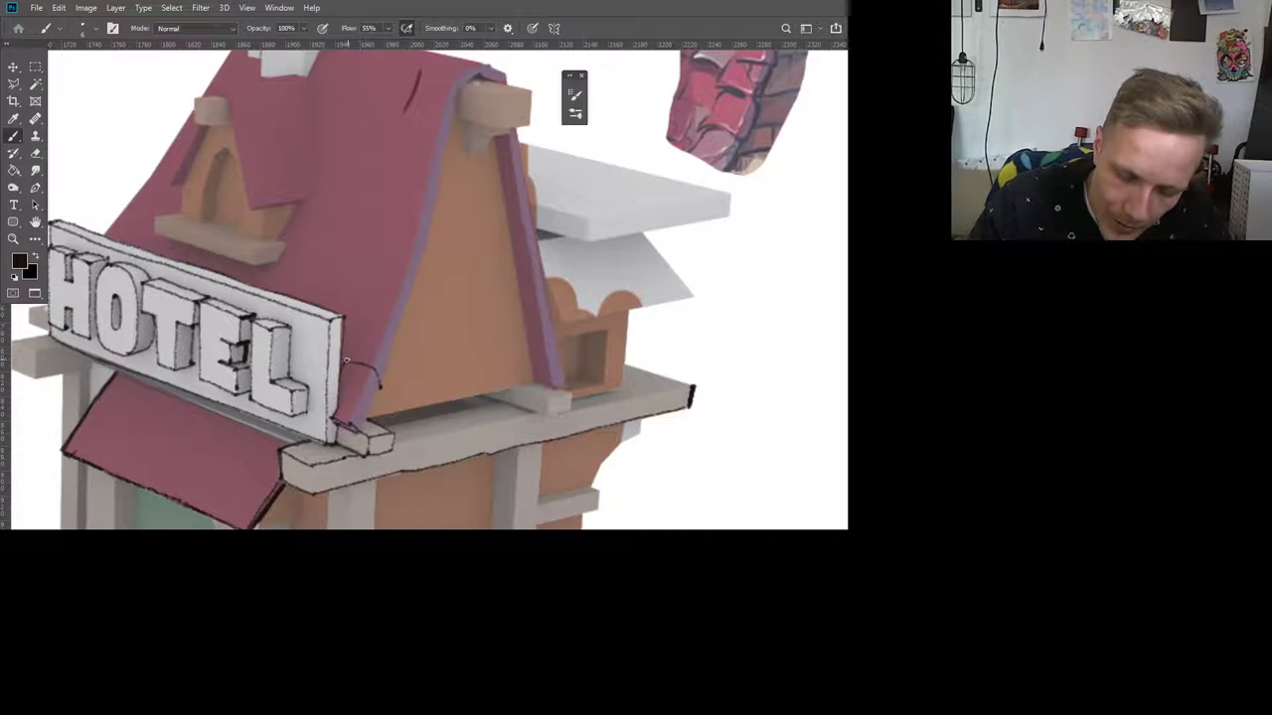
pyautogui.moveTo(347, 360)
pyautogui.mouseDown()
pyautogui.moveTo(358, 320)
pyautogui.moveTo(399, 305)
pyautogui.moveTo(385, 382)
pyautogui.moveTo(354, 429)
pyautogui.moveTo(372, 413)
pyautogui.moveTo(370, 363)
pyautogui.moveTo(382, 380)
pyautogui.moveTo(355, 360)
pyautogui.moveTo(370, 364)
pyautogui.mouseUp()
pyautogui.moveTo(337, 422); pyautogui.dragTo(356, 429)
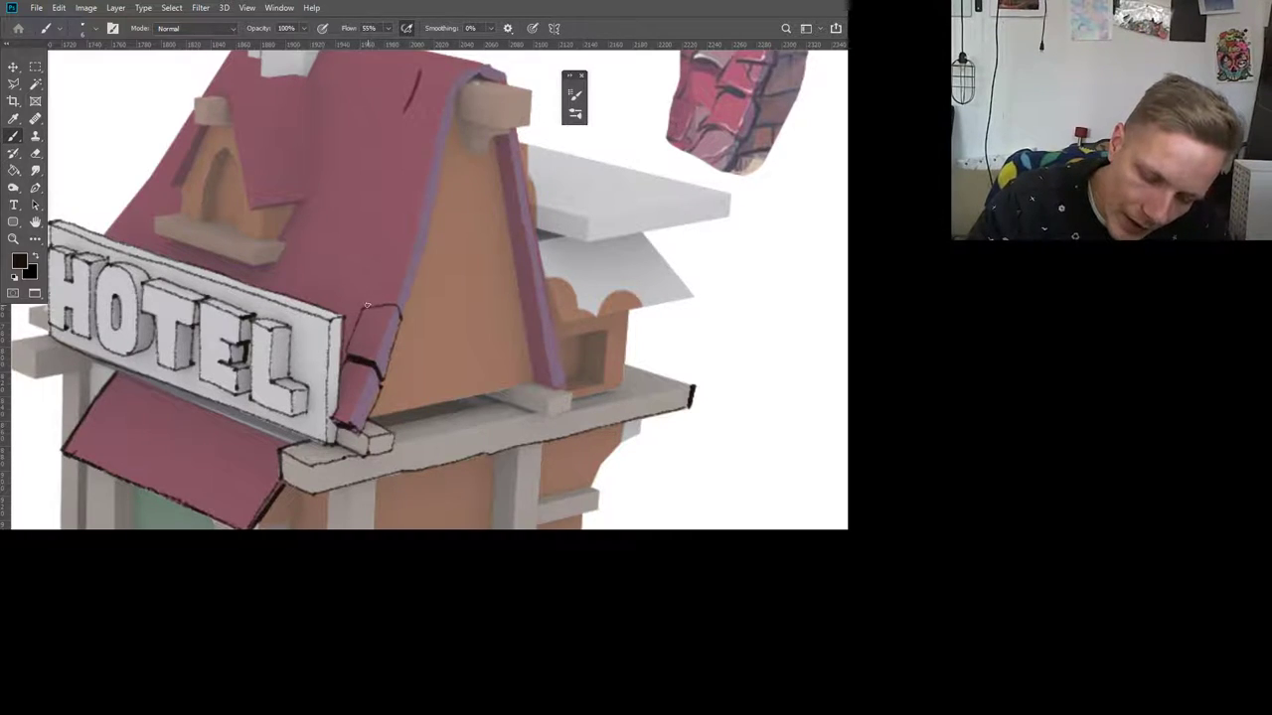
pyautogui.moveTo(366, 306)
pyautogui.mouseDown()
pyautogui.moveTo(388, 249)
pyautogui.moveTo(414, 249)
pyautogui.moveTo(422, 267)
pyautogui.mouseUp()
pyautogui.moveTo(415, 322)
pyautogui.mouseDown()
pyautogui.moveTo(399, 359)
pyautogui.moveTo(358, 341)
pyautogui.mouseUp()
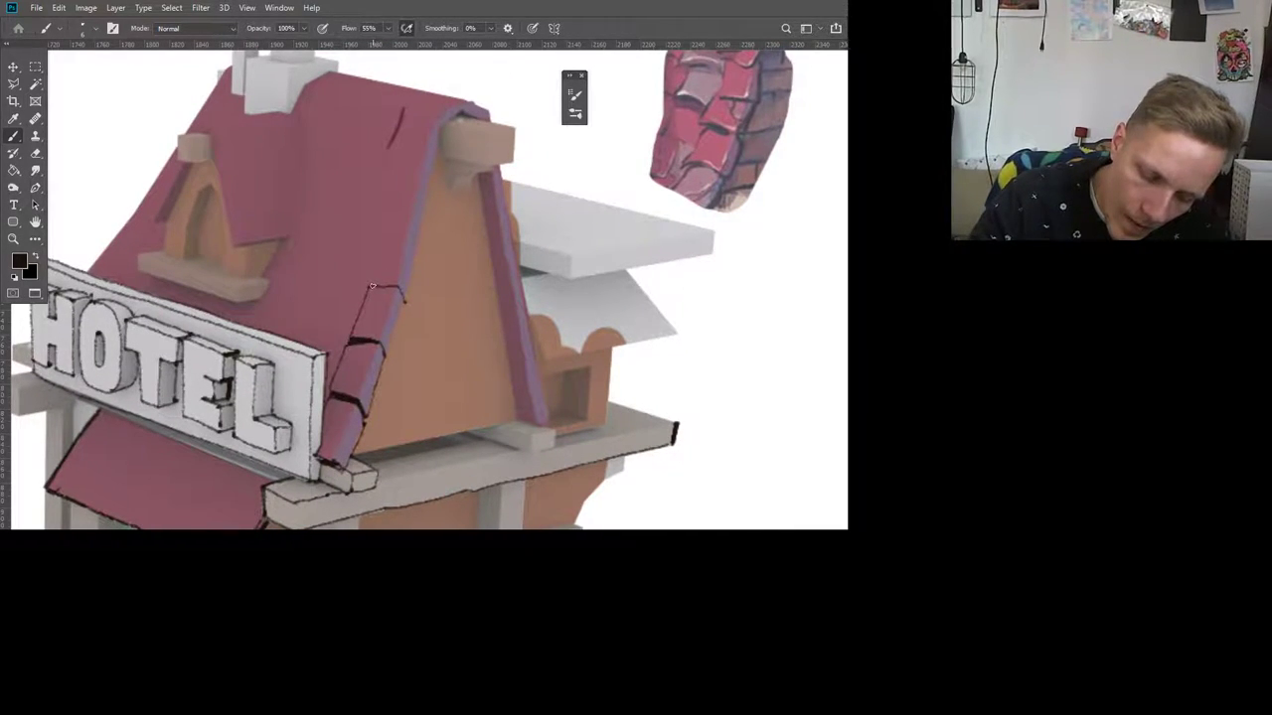
# Step: Ink the remaining edge tiles up the front gable edge and around the roof peak, redoing the first tile strokes
pyautogui.moveTo(377, 284)
pyautogui.mouseDown()
pyautogui.moveTo(384, 239)
pyautogui.moveTo(409, 232)
pyautogui.mouseUp()
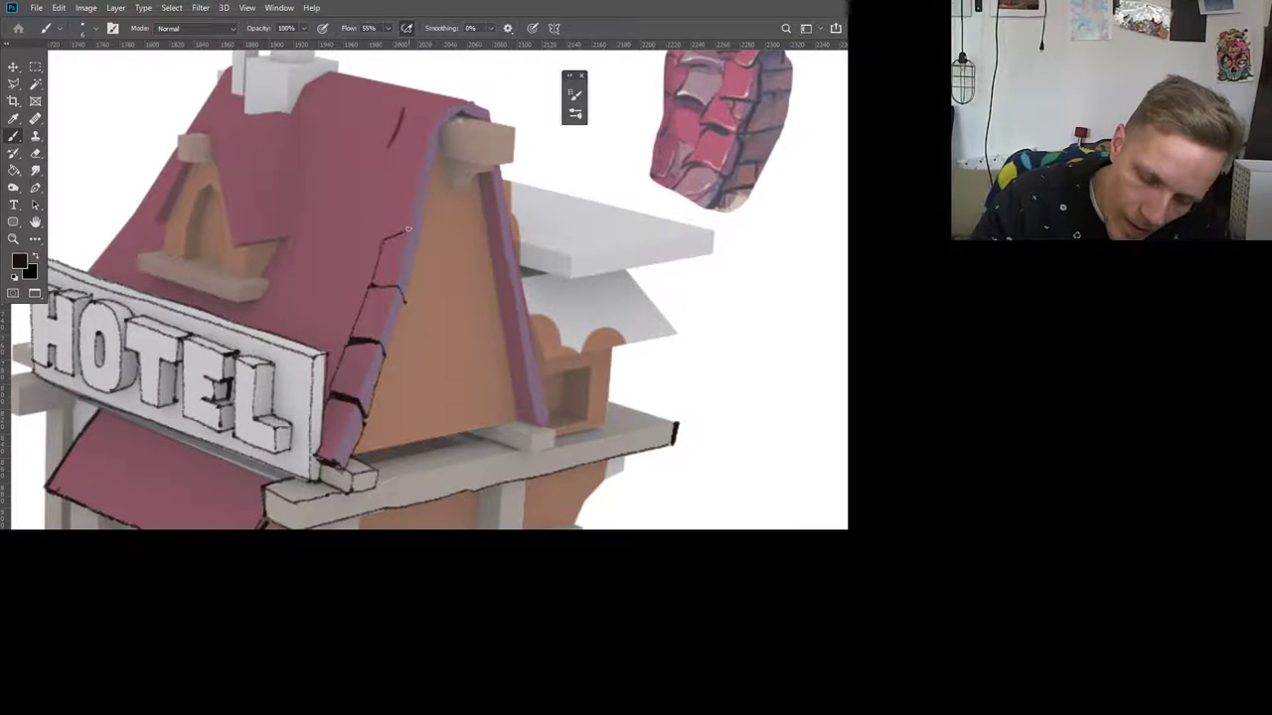
pyautogui.hotkey('ctrl', 'z')
pyautogui.hotkey('ctrl', 'z')
pyautogui.moveTo(371, 287)
pyautogui.mouseDown()
pyautogui.moveTo(387, 245)
pyautogui.moveTo(408, 243)
pyautogui.moveTo(386, 352)
pyautogui.mouseUp()
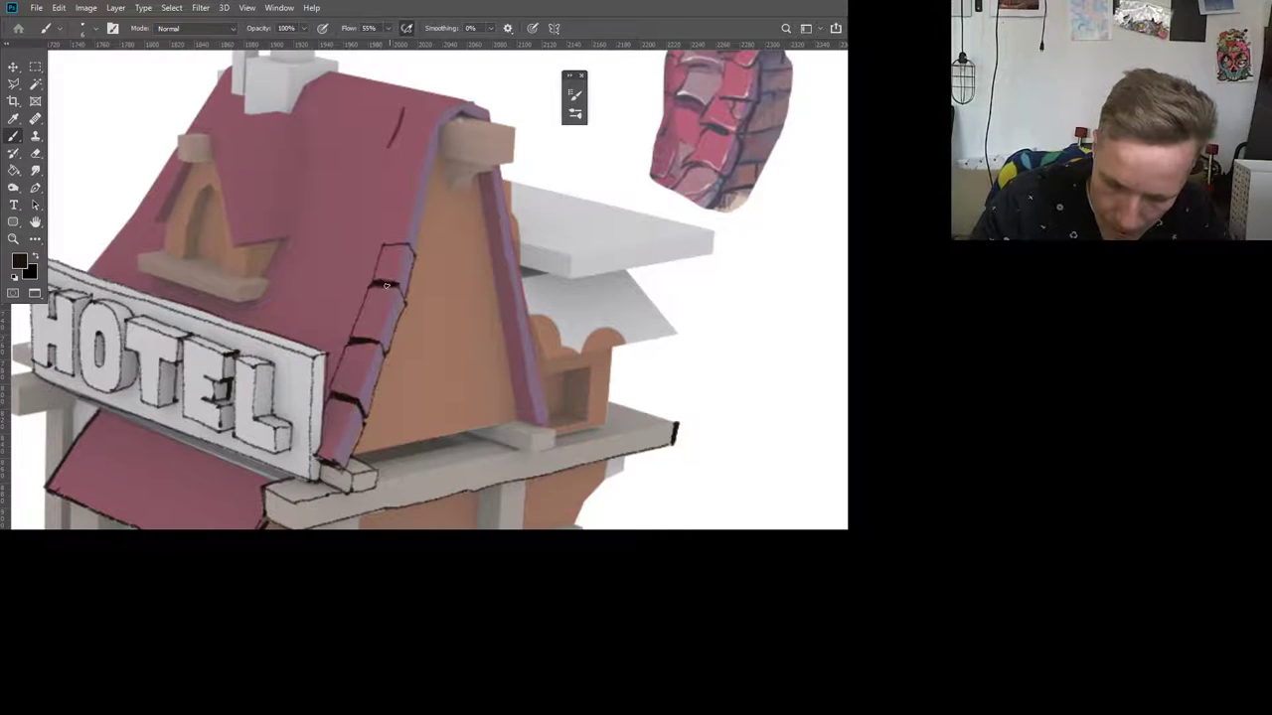
pyautogui.moveTo(380, 239)
pyautogui.mouseDown()
pyautogui.moveTo(397, 190)
pyautogui.moveTo(417, 192)
pyautogui.moveTo(429, 210)
pyautogui.moveTo(425, 199)
pyautogui.moveTo(415, 249)
pyautogui.moveTo(381, 241)
pyautogui.moveTo(415, 247)
pyautogui.mouseUp()
pyautogui.moveTo(394, 186)
pyautogui.mouseDown()
pyautogui.moveTo(407, 146)
pyautogui.moveTo(430, 161)
pyautogui.moveTo(413, 189)
pyautogui.moveTo(425, 196)
pyautogui.moveTo(400, 189)
pyautogui.mouseUp()
pyautogui.moveTo(408, 141)
pyautogui.mouseDown()
pyautogui.moveTo(431, 105)
pyautogui.moveTo(446, 120)
pyautogui.moveTo(432, 156)
pyautogui.mouseUp()
pyautogui.moveTo(432, 101)
pyautogui.mouseDown()
pyautogui.moveTo(467, 102)
pyautogui.moveTo(449, 116)
pyautogui.moveTo(446, 95)
pyautogui.moveTo(485, 115)
pyautogui.moveTo(436, 96)
pyautogui.mouseUp()
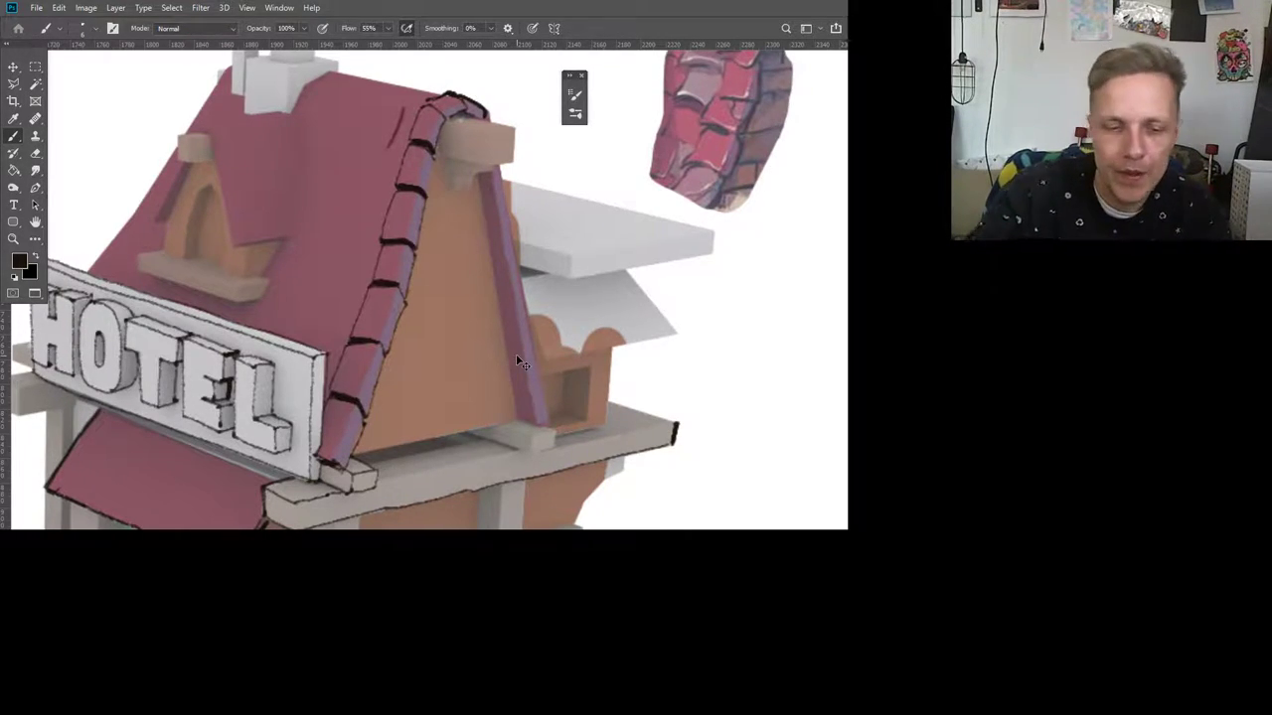
# Step: Ink a second column of roof tiles alongside the gable-edge tiles, from the hotel sign towards the ridge
pyautogui.scroll(-5, 516, 354)
pyautogui.moveTo(500, 367); pyautogui.dragTo(534, 322)
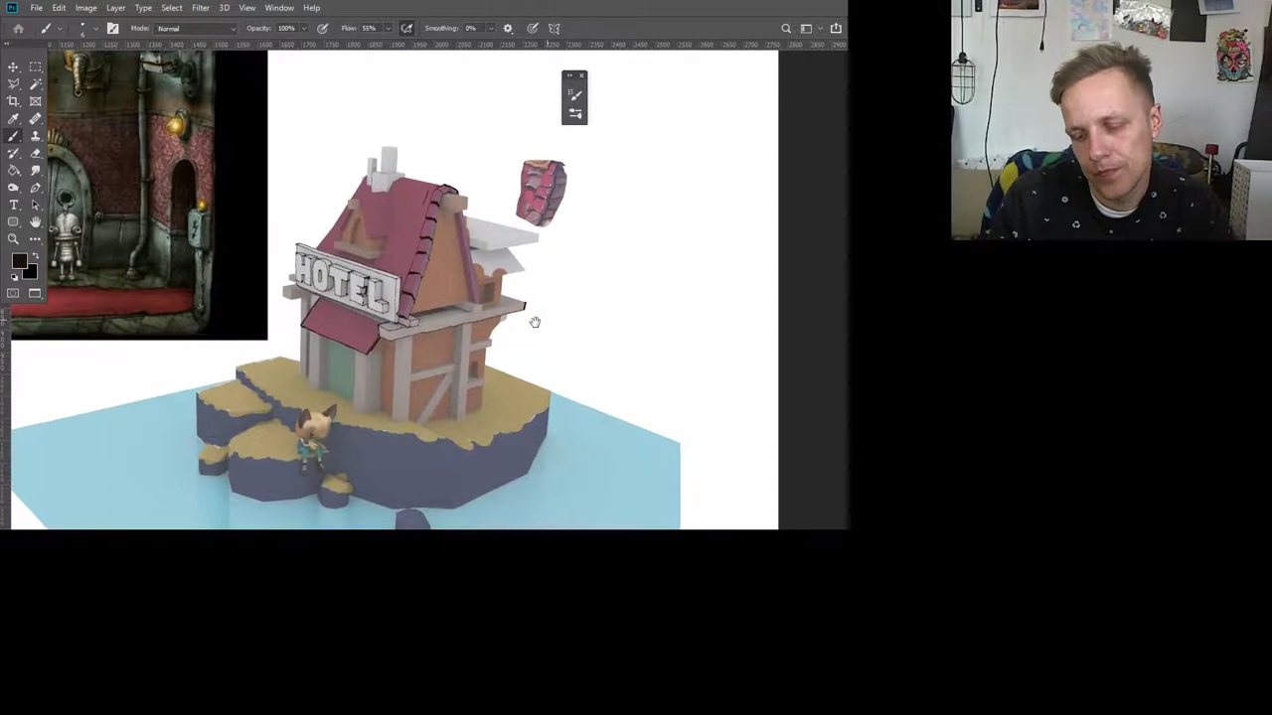
pyautogui.press('z')
pyautogui.click(425, 278)
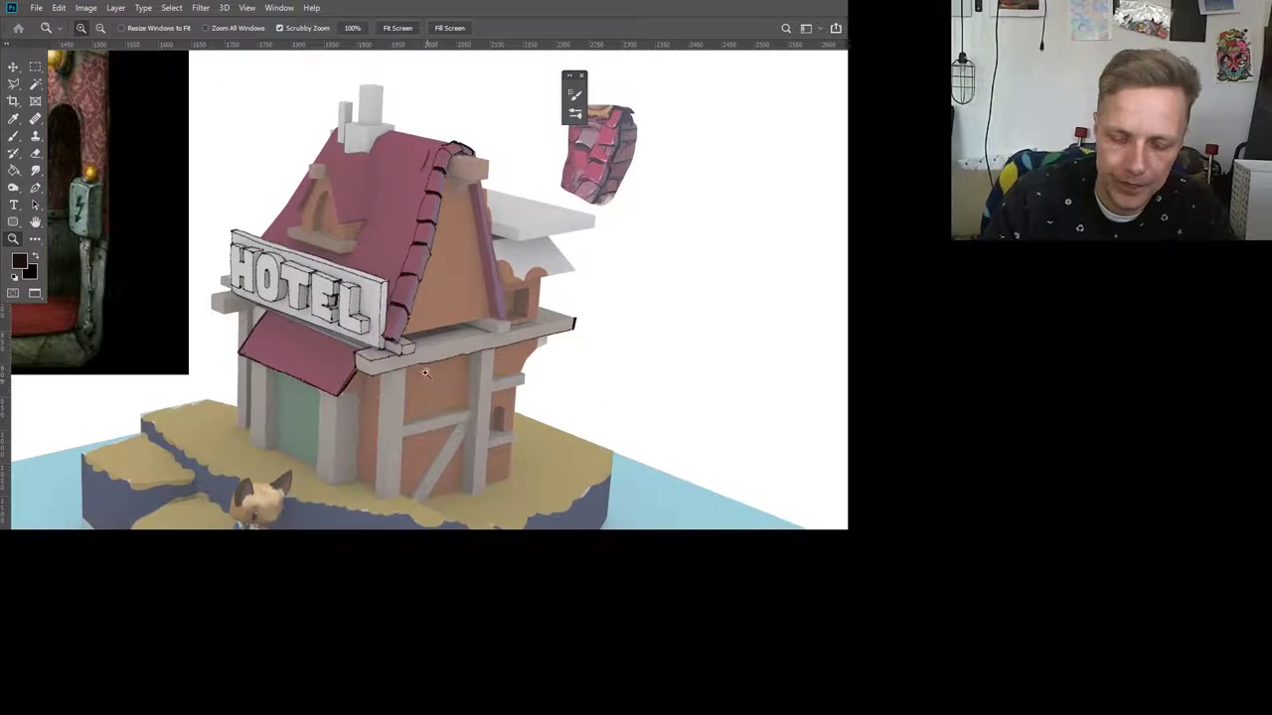
pyautogui.press('b')
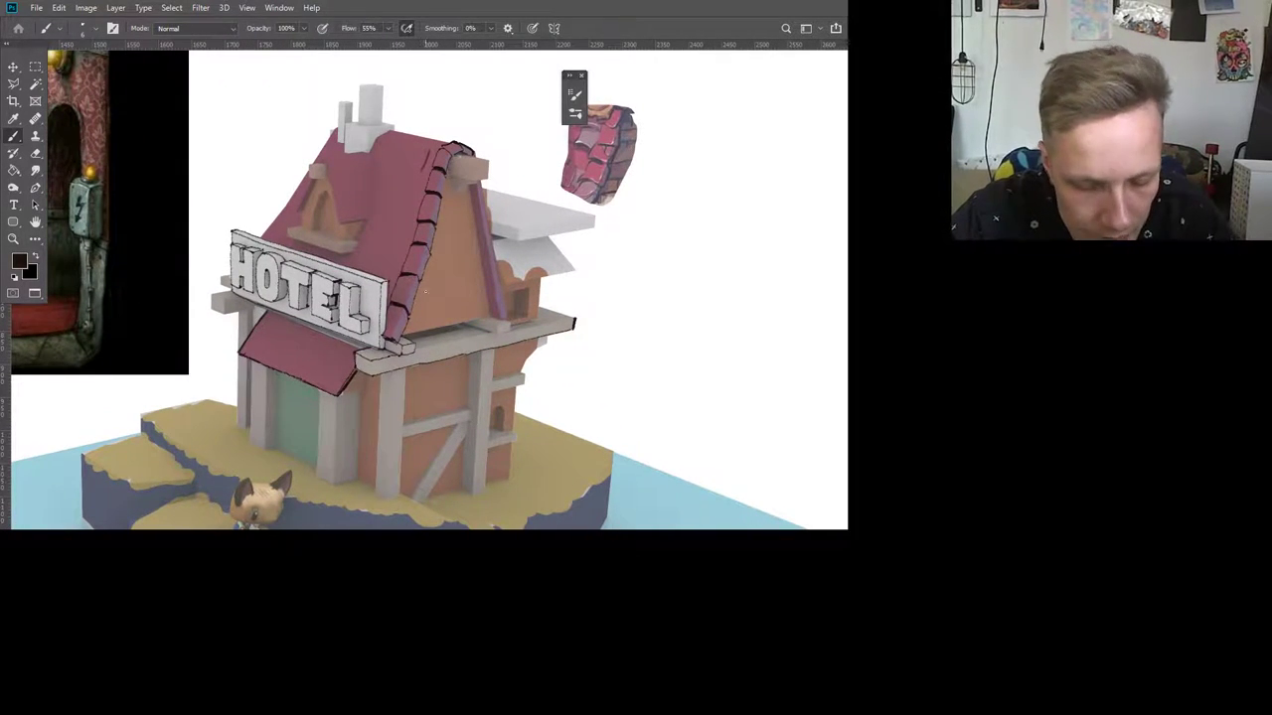
pyautogui.moveTo(302, 395)
pyautogui.mouseDown()
pyautogui.moveTo(412, 372)
pyautogui.moveTo(446, 375)
pyautogui.moveTo(464, 409)
pyautogui.moveTo(431, 398)
pyautogui.moveTo(419, 320)
pyautogui.moveTo(472, 342)
pyautogui.mouseUp()
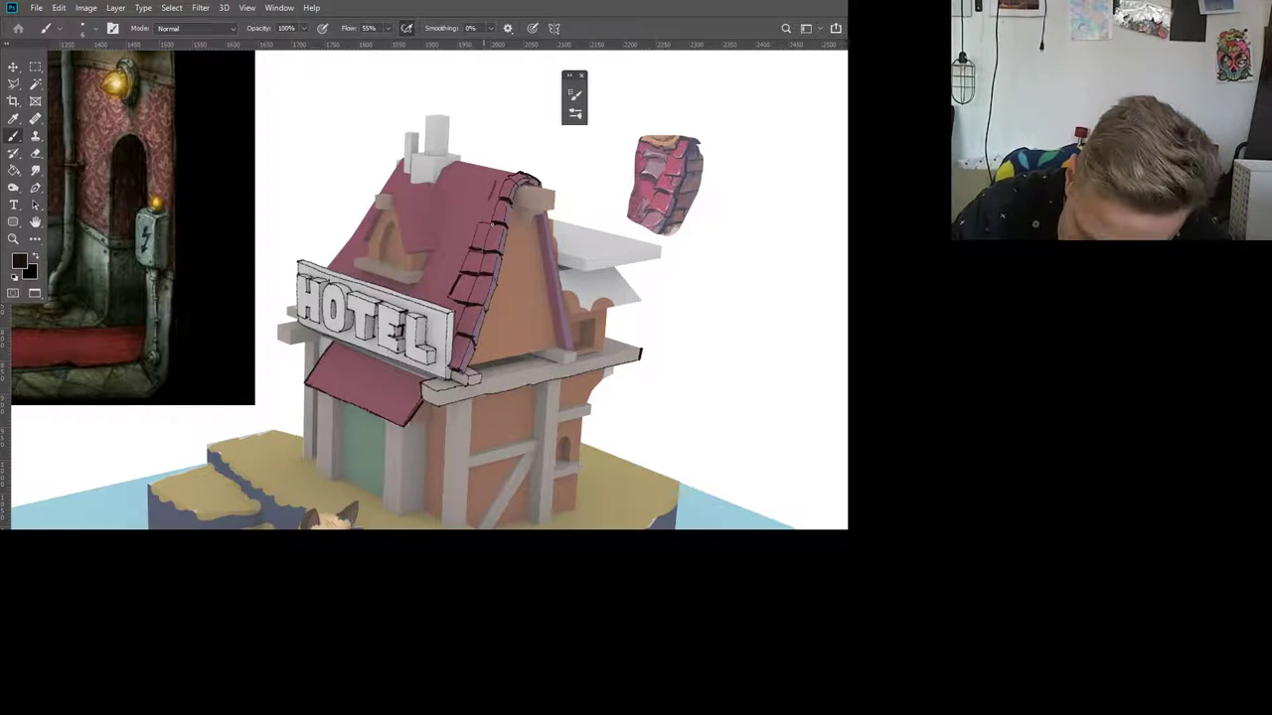
pyautogui.moveTo(488, 221); pyautogui.dragTo(494, 224)
pyautogui.moveTo(481, 220); pyautogui.dragTo(486, 200)
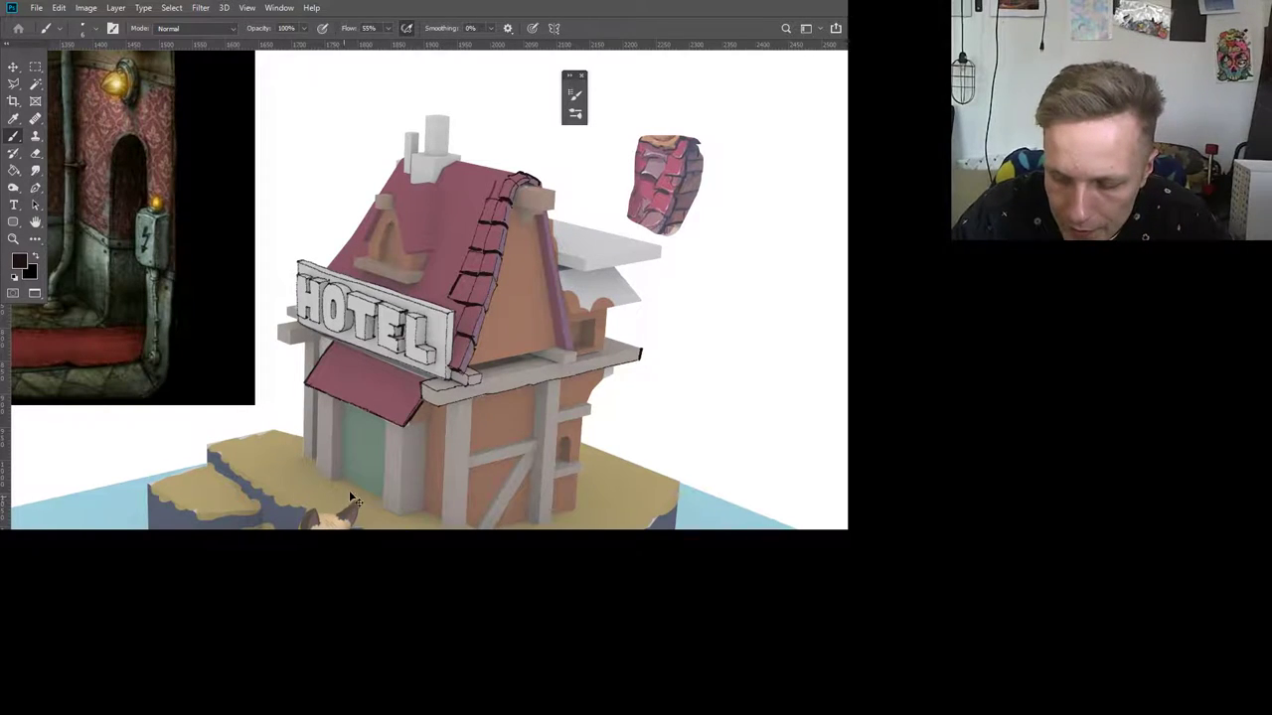
# Step: Undo the last tile strokes and ink denser, staggered tiles in the columns next to the gable edge
pyautogui.hotkey('ctrl', 'z')
pyautogui.hotkey('ctrl', 'z')
pyautogui.hotkey('ctrl', 'z')
pyautogui.hotkey('ctrl', 'z')
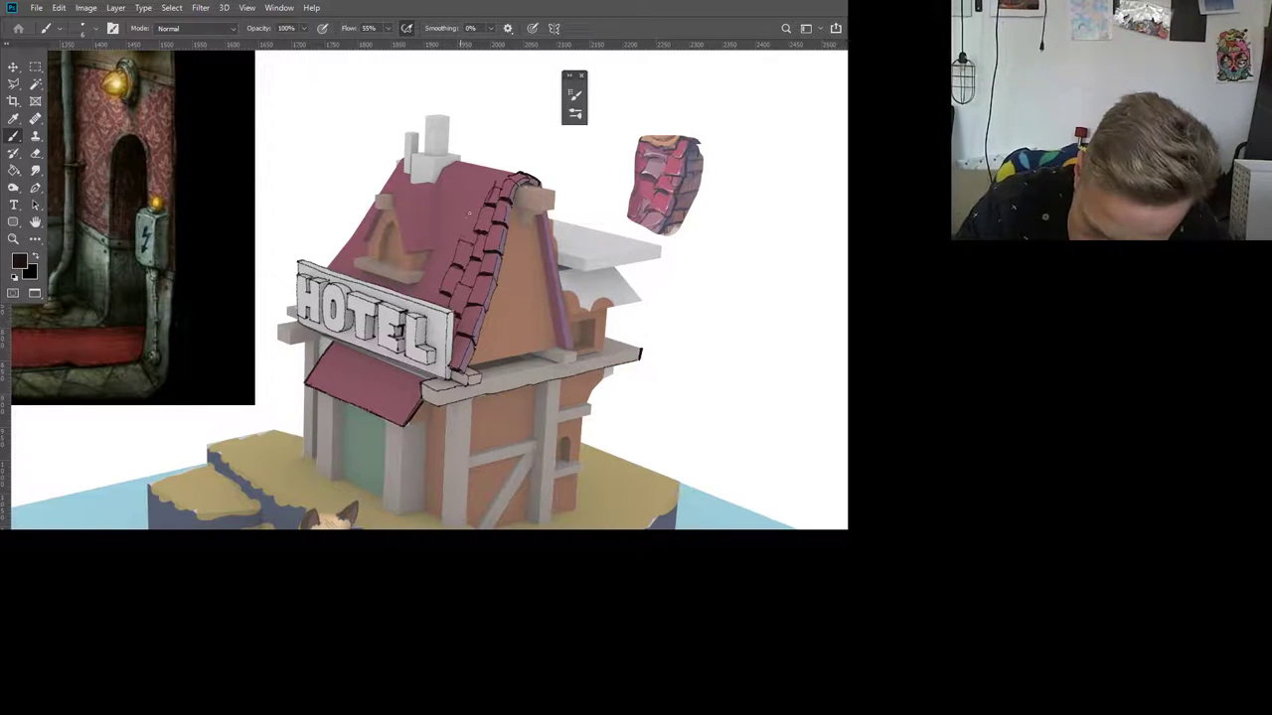
pyautogui.moveTo(462, 238); pyautogui.dragTo(473, 246)
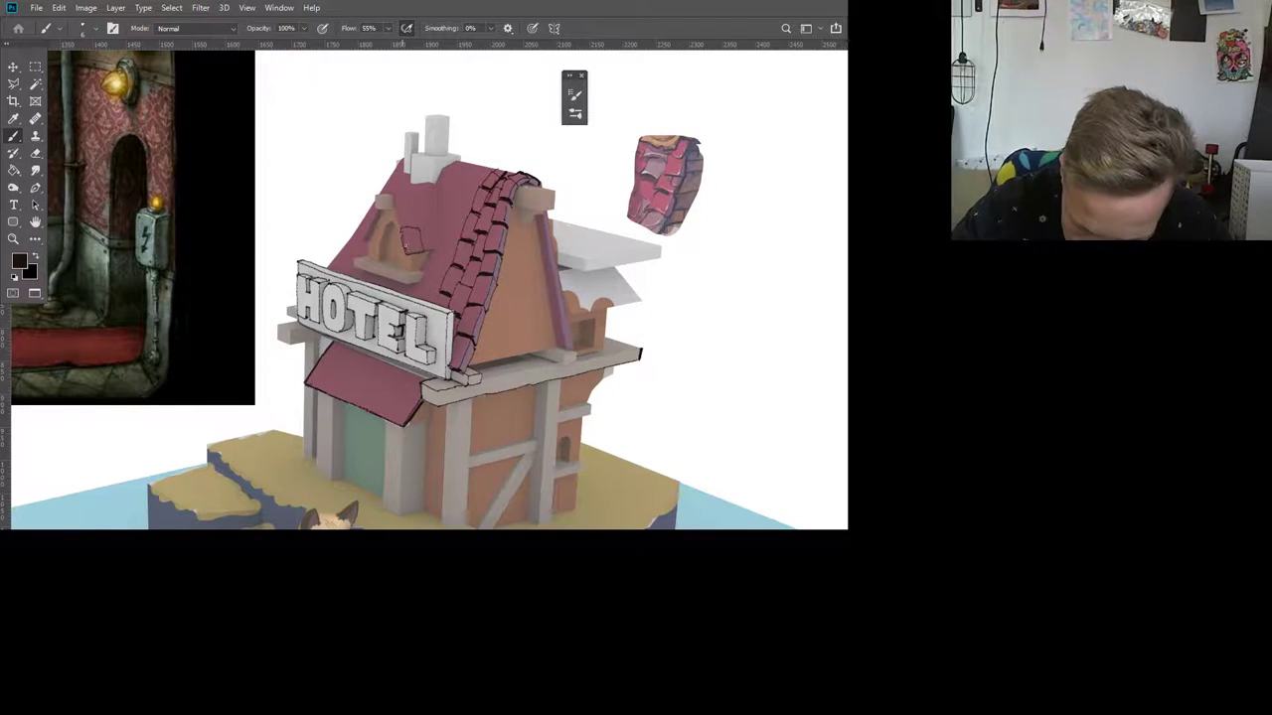
# Step: Ink tiles over the dormer roof and fill the main roof between the dormer, the ridge and the hotel sign with tiles
pyautogui.moveTo(403, 232); pyautogui.dragTo(418, 244)
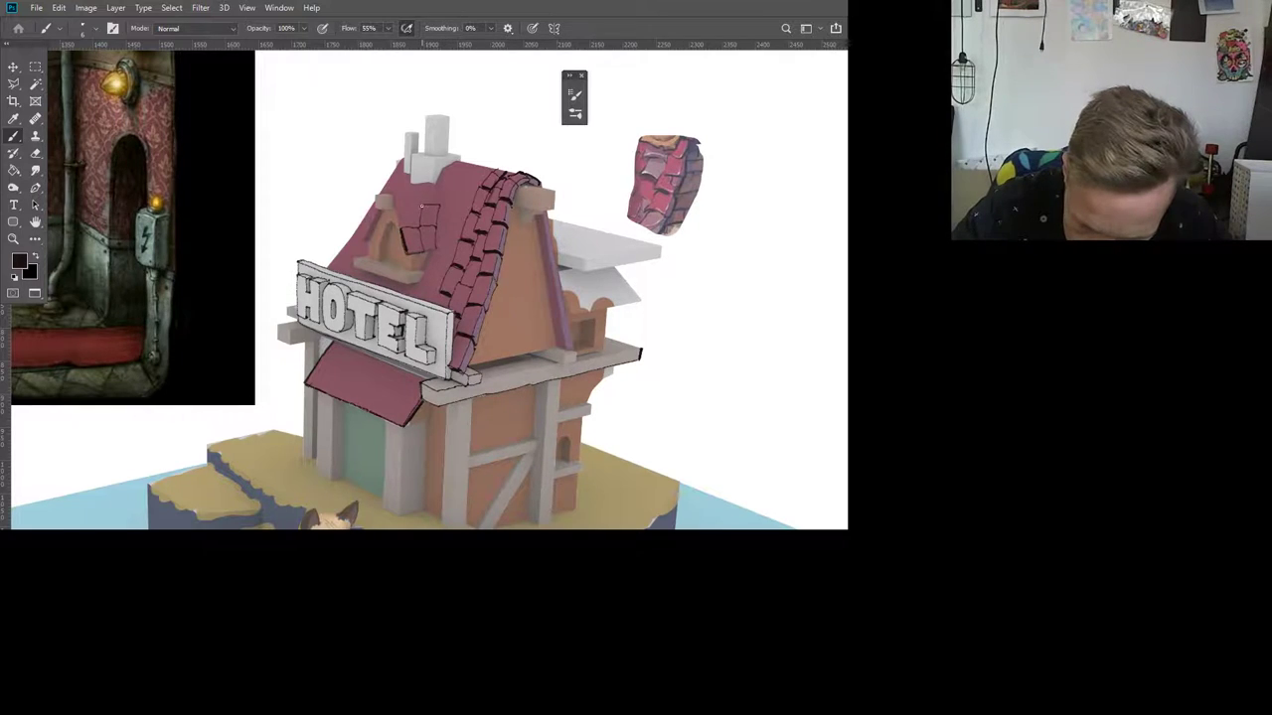
pyautogui.moveTo(397, 207); pyautogui.dragTo(402, 230)
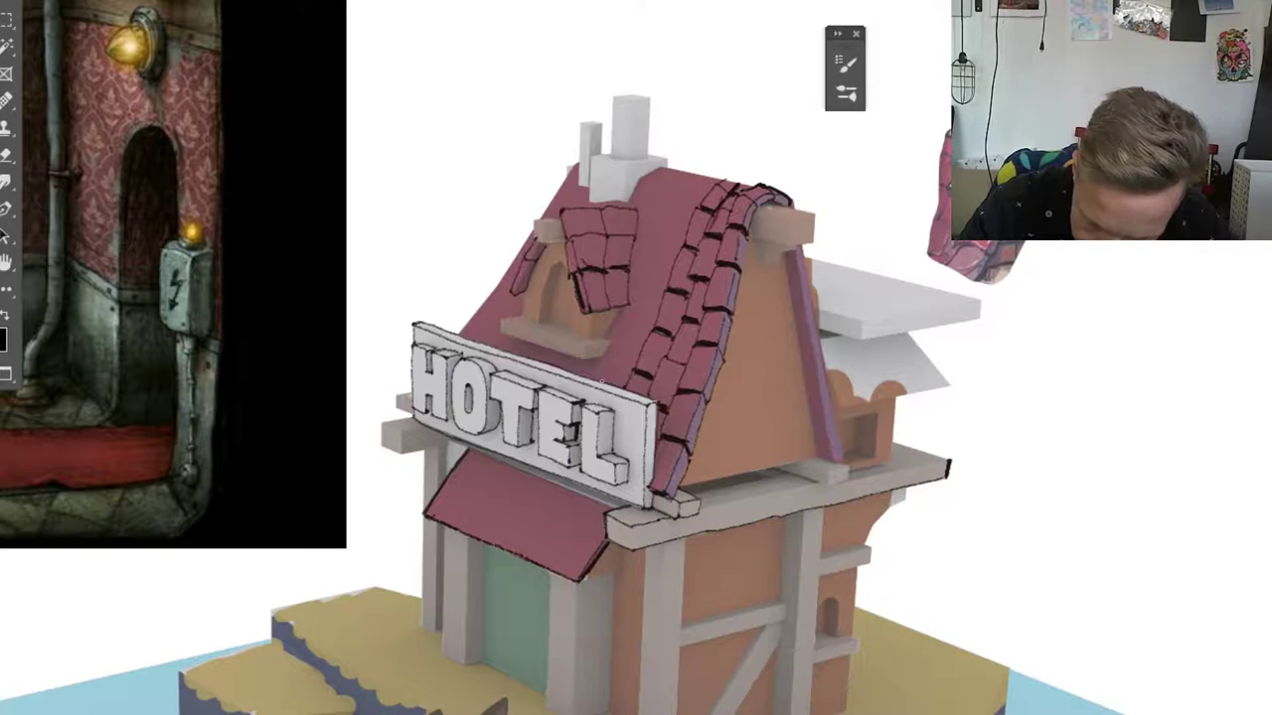
pyautogui.moveTo(601, 380)
pyautogui.mouseDown()
pyautogui.moveTo(618, 346)
pyautogui.moveTo(641, 341)
pyautogui.moveTo(636, 306)
pyautogui.moveTo(658, 304)
pyautogui.moveTo(626, 340)
pyautogui.moveTo(643, 345)
pyautogui.moveTo(652, 262)
pyautogui.moveTo(658, 305)
pyautogui.mouseUp()
pyautogui.moveTo(664, 219)
pyautogui.mouseDown()
pyautogui.moveTo(680, 245)
pyautogui.moveTo(672, 259)
pyautogui.moveTo(664, 218)
pyautogui.moveTo(691, 179)
pyautogui.moveTo(654, 186)
pyautogui.moveTo(661, 202)
pyautogui.moveTo(675, 196)
pyautogui.moveTo(658, 190)
pyautogui.moveTo(639, 224)
pyautogui.mouseUp()
pyautogui.moveTo(639, 224)
pyautogui.mouseDown()
pyautogui.moveTo(660, 230)
pyautogui.moveTo(644, 226)
pyautogui.moveTo(632, 259)
pyautogui.moveTo(649, 273)
pyautogui.mouseUp()
pyautogui.moveTo(649, 269)
pyautogui.mouseDown()
pyautogui.moveTo(630, 262)
pyautogui.moveTo(640, 308)
pyautogui.moveTo(602, 334)
pyautogui.moveTo(616, 344)
pyautogui.mouseUp()
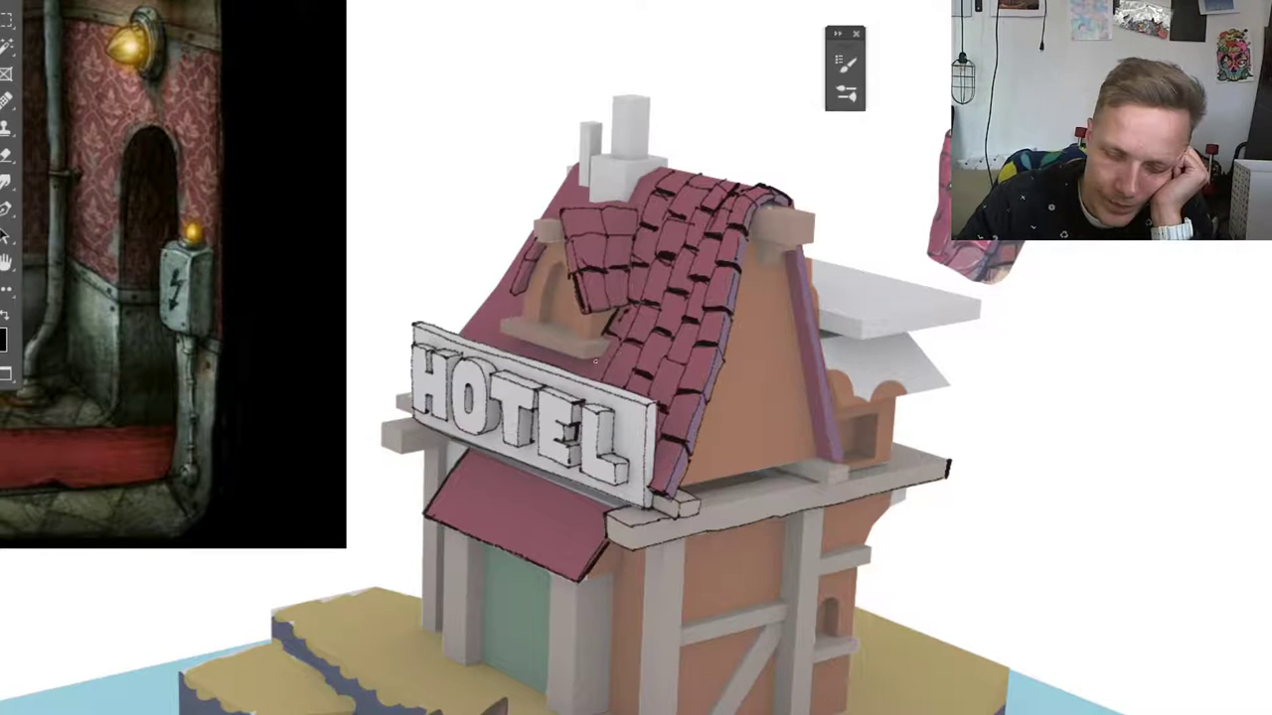
# Step: Outline the dormer's sill and darken its arched opening, and ink the base line of the gable wall
pyautogui.moveTo(500, 318)
pyautogui.mouseDown()
pyautogui.moveTo(502, 332)
pyautogui.moveTo(523, 312)
pyautogui.moveTo(532, 342)
pyautogui.moveTo(586, 362)
pyautogui.mouseUp()
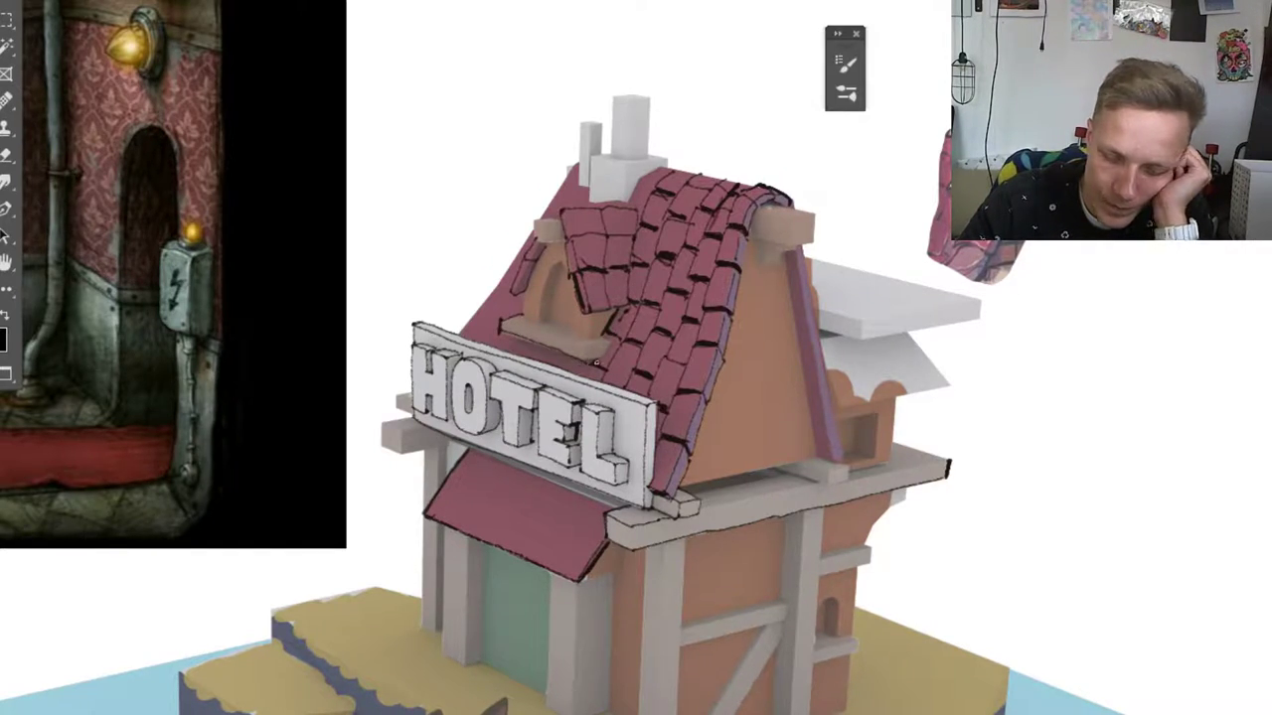
pyautogui.moveTo(503, 318)
pyautogui.mouseDown()
pyautogui.moveTo(586, 343)
pyautogui.moveTo(585, 355)
pyautogui.moveTo(607, 339)
pyautogui.moveTo(590, 356)
pyautogui.moveTo(603, 354)
pyautogui.moveTo(535, 320)
pyautogui.moveTo(558, 264)
pyautogui.moveTo(577, 298)
pyautogui.moveTo(536, 318)
pyautogui.moveTo(548, 320)
pyautogui.moveTo(560, 270)
pyautogui.moveTo(551, 318)
pyautogui.moveTo(569, 279)
pyautogui.moveTo(573, 321)
pyautogui.moveTo(563, 267)
pyautogui.mouseUp()
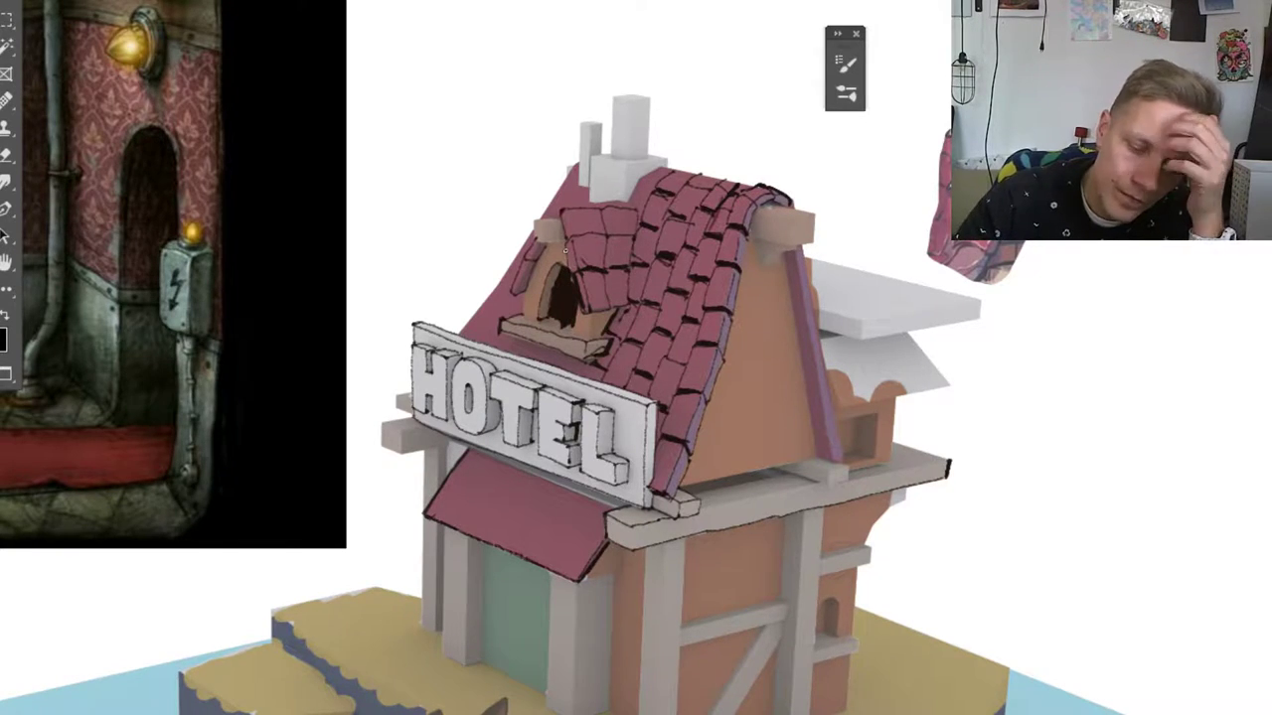
pyautogui.moveTo(675, 489); pyautogui.dragTo(818, 455)
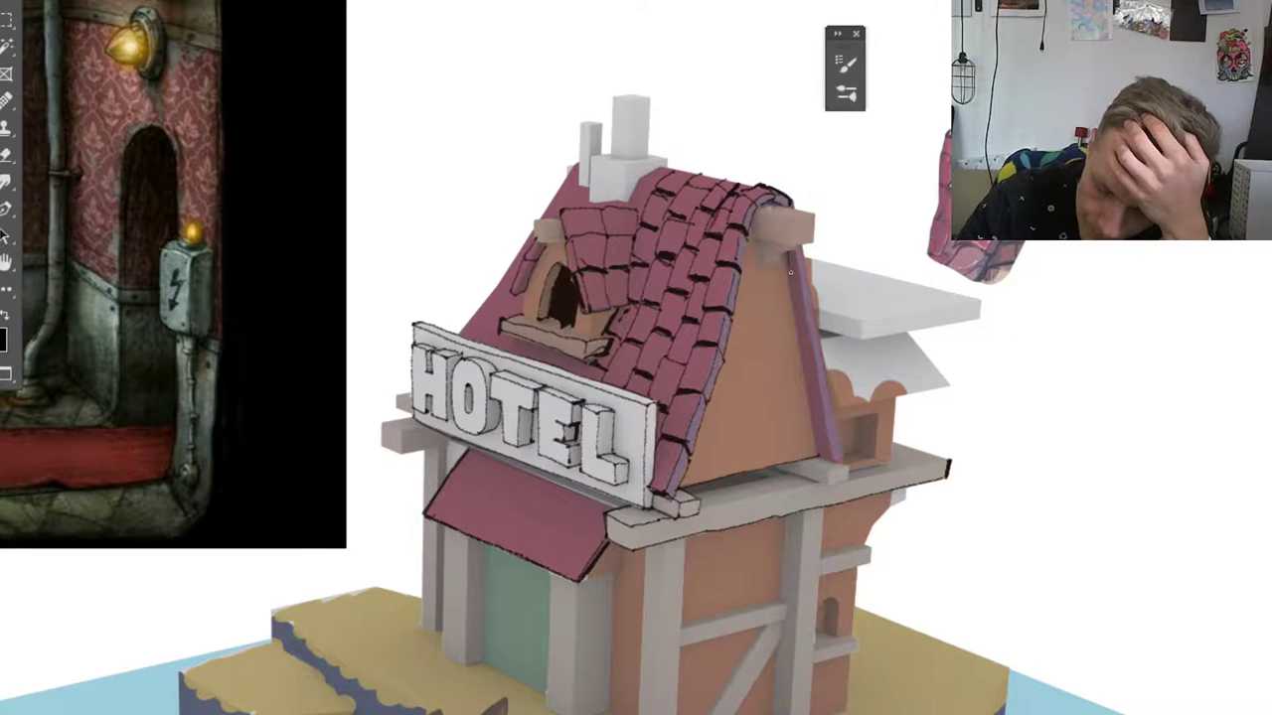
# Step: Ink tiles down the gable's far roof edge and outline the short beam end beneath it, undoing one stray stroke
pyautogui.moveTo(801, 277)
pyautogui.mouseDown()
pyautogui.moveTo(800, 242)
pyautogui.moveTo(802, 285)
pyautogui.moveTo(789, 280)
pyautogui.moveTo(795, 310)
pyautogui.moveTo(809, 310)
pyautogui.moveTo(795, 311)
pyautogui.moveTo(802, 348)
pyautogui.moveTo(815, 353)
pyautogui.moveTo(812, 310)
pyautogui.mouseUp()
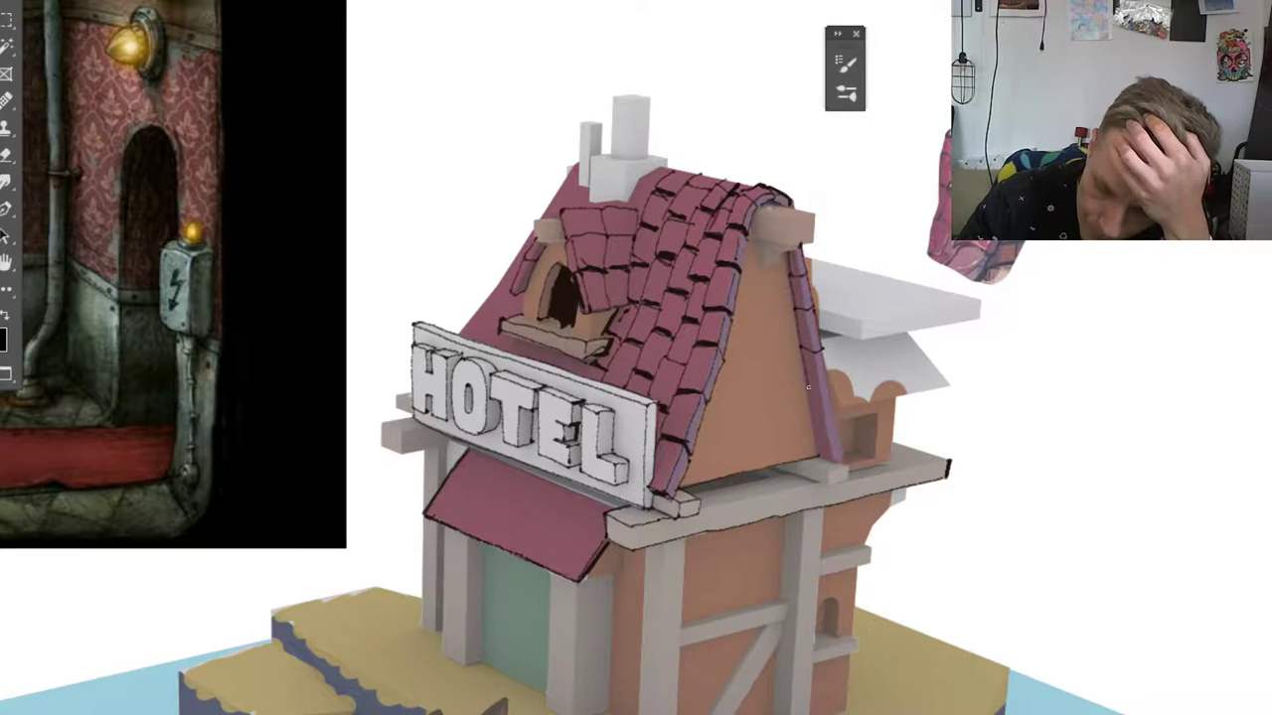
pyautogui.moveTo(828, 390)
pyautogui.mouseDown()
pyautogui.moveTo(819, 378)
pyautogui.moveTo(819, 434)
pyautogui.mouseUp()
pyautogui.moveTo(825, 389)
pyautogui.mouseDown()
pyautogui.moveTo(844, 462)
pyautogui.moveTo(824, 453)
pyautogui.moveTo(838, 465)
pyautogui.moveTo(772, 470)
pyautogui.moveTo(813, 487)
pyautogui.mouseUp()
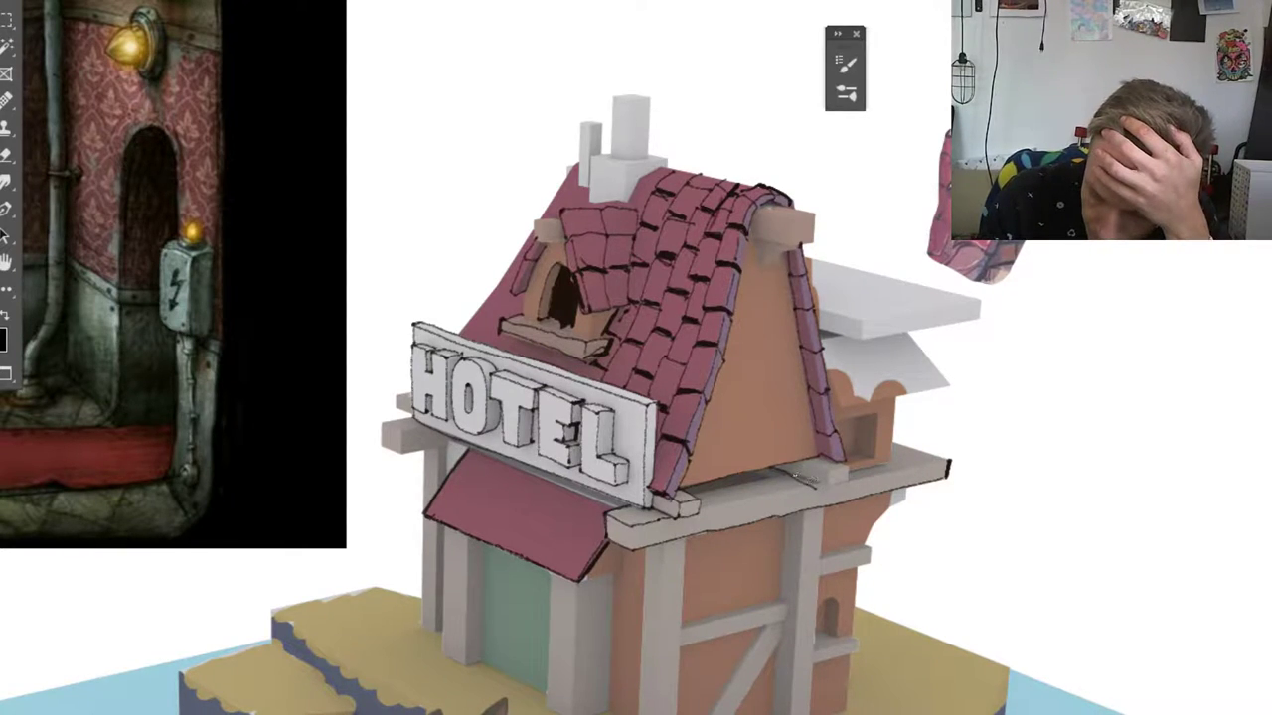
pyautogui.hotkey('ctrl', 'z')
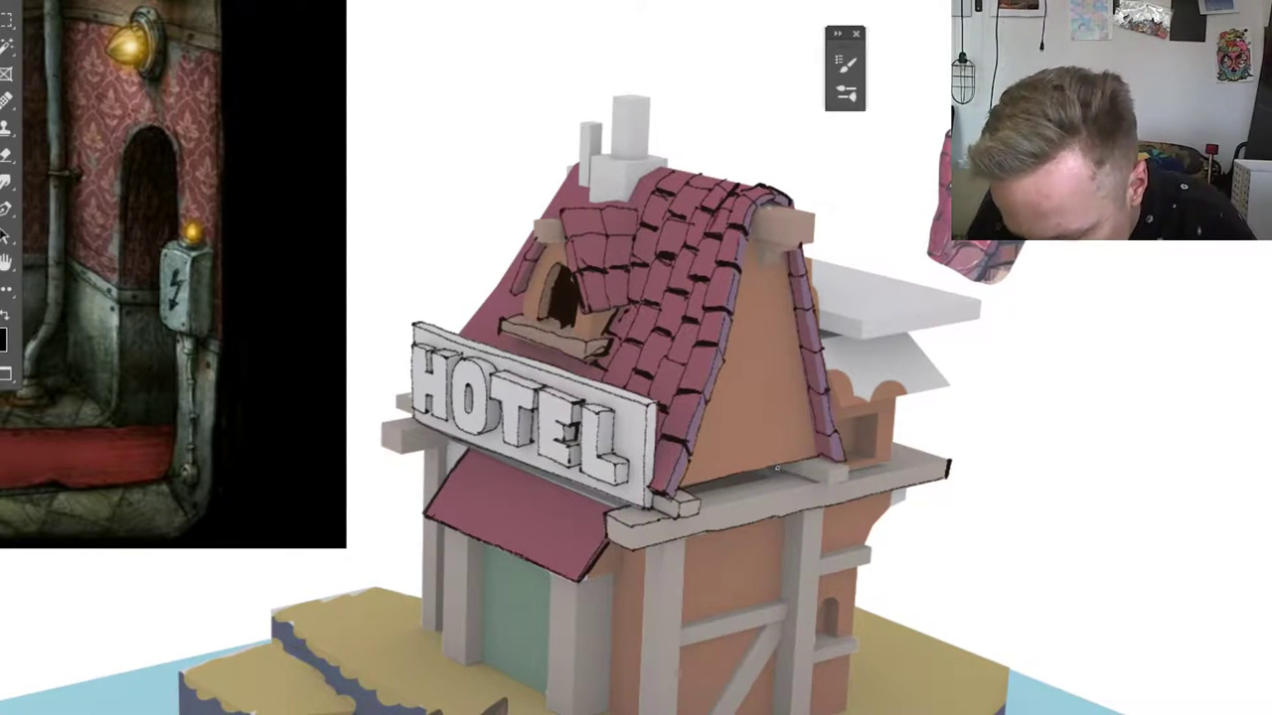
pyautogui.moveTo(820, 487); pyautogui.dragTo(848, 470)
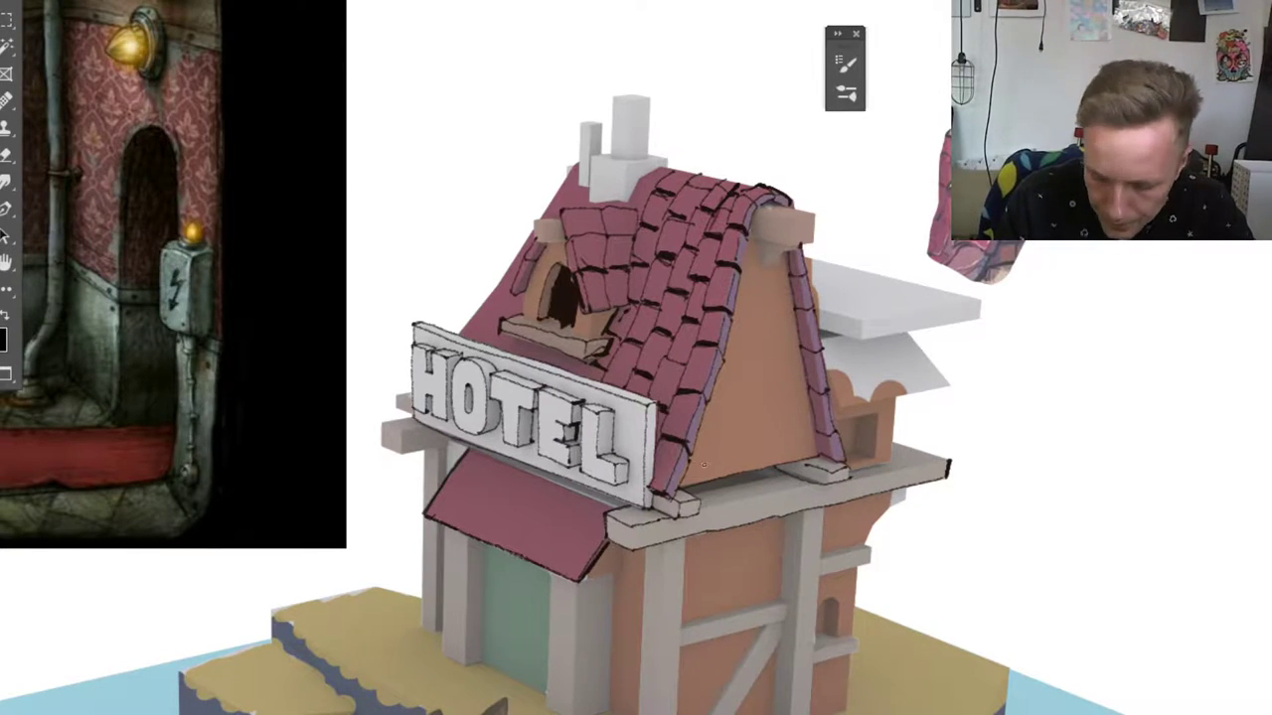
# Step: Ink staggered brick courses over the gable wall up to the peak, and outline the protruding ridge beam and its bracket
pyautogui.moveTo(689, 459); pyautogui.dragTo(737, 447)
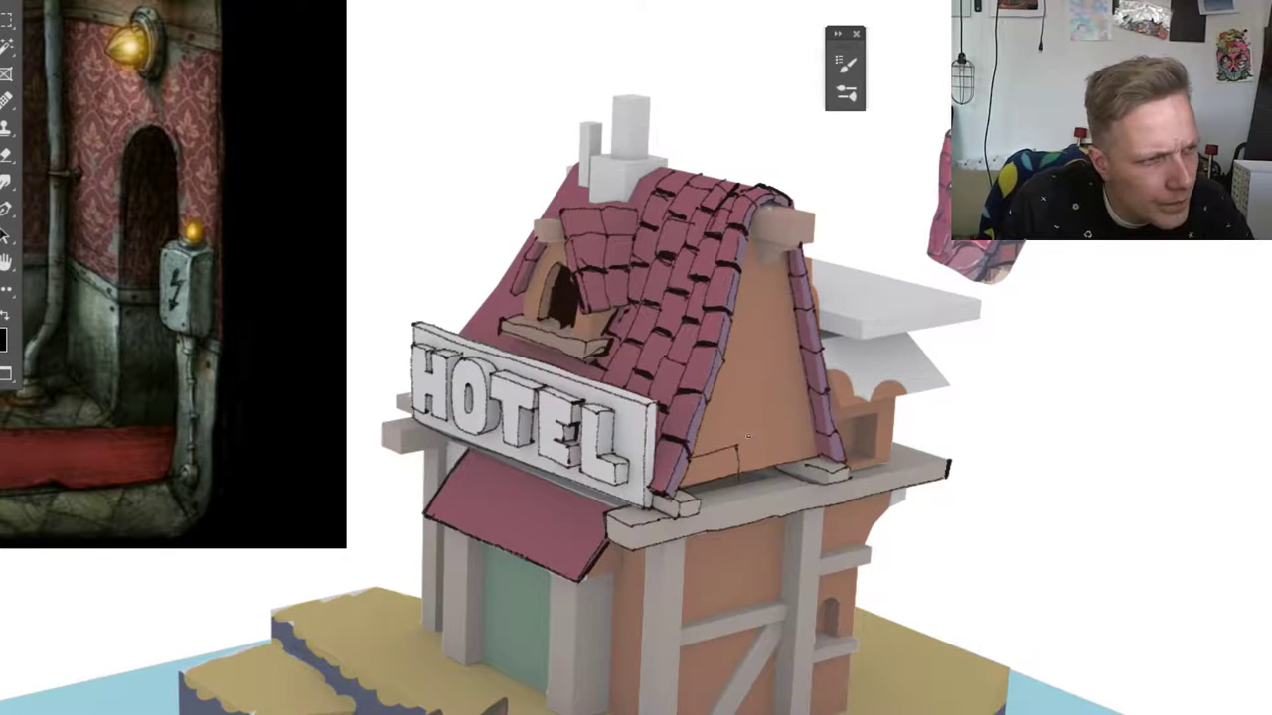
pyautogui.moveTo(739, 445); pyautogui.dragTo(817, 427)
pyautogui.moveTo(701, 426)
pyautogui.mouseDown()
pyautogui.moveTo(787, 407)
pyautogui.moveTo(790, 430)
pyautogui.moveTo(807, 402)
pyautogui.mouseUp()
pyautogui.moveTo(711, 397); pyautogui.dragTo(805, 378)
pyautogui.moveTo(726, 364)
pyautogui.mouseDown()
pyautogui.moveTo(795, 351)
pyautogui.moveTo(793, 382)
pyautogui.moveTo(723, 397)
pyautogui.mouseUp()
pyautogui.moveTo(757, 328); pyautogui.dragTo(782, 320)
pyautogui.moveTo(781, 320); pyautogui.dragTo(785, 352)
pyautogui.moveTo(781, 320)
pyautogui.mouseDown()
pyautogui.moveTo(792, 317)
pyautogui.moveTo(803, 352)
pyautogui.mouseUp()
pyautogui.hotkey('ctrl', 'z')
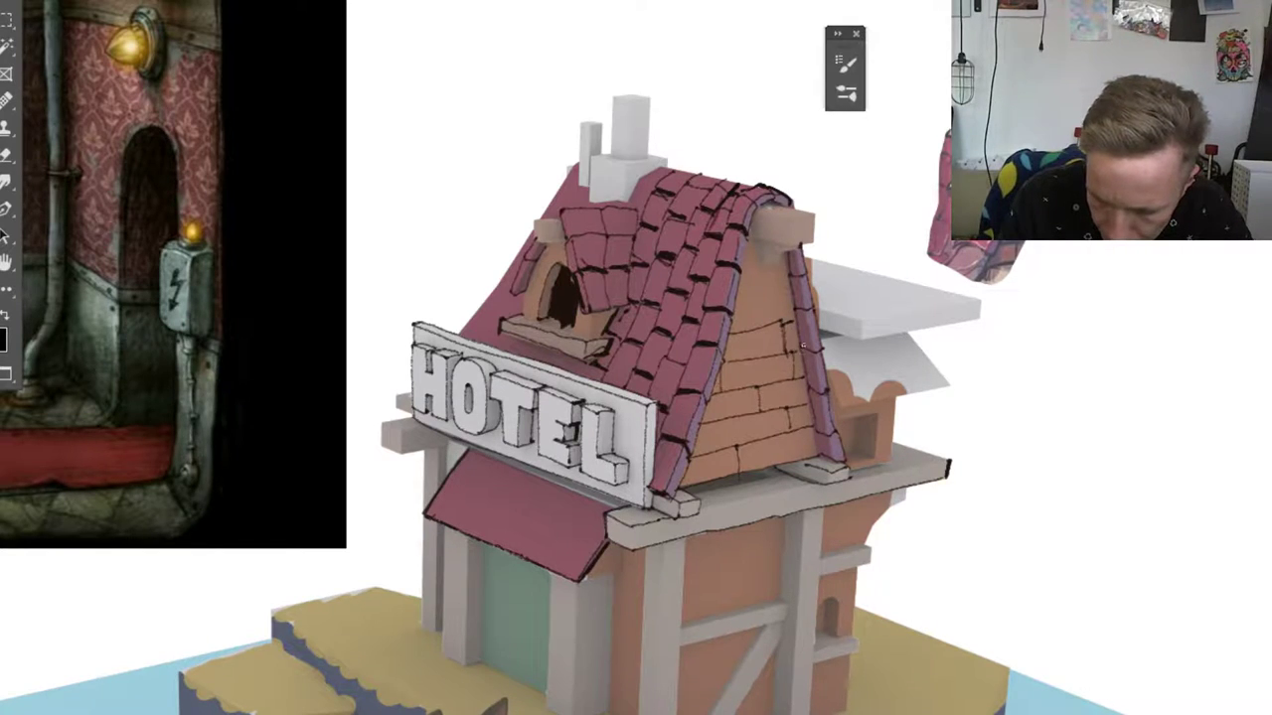
pyautogui.moveTo(728, 312)
pyautogui.mouseDown()
pyautogui.moveTo(755, 300)
pyautogui.moveTo(757, 332)
pyautogui.moveTo(793, 300)
pyautogui.moveTo(755, 285)
pyautogui.moveTo(758, 258)
pyautogui.moveTo(811, 241)
pyautogui.moveTo(811, 215)
pyautogui.moveTo(813, 243)
pyautogui.mouseUp()
pyautogui.moveTo(756, 208)
pyautogui.mouseDown()
pyautogui.moveTo(813, 213)
pyautogui.moveTo(793, 217)
pyautogui.moveTo(806, 238)
pyautogui.moveTo(742, 268)
pyautogui.moveTo(755, 211)
pyautogui.moveTo(755, 250)
pyautogui.mouseUp()
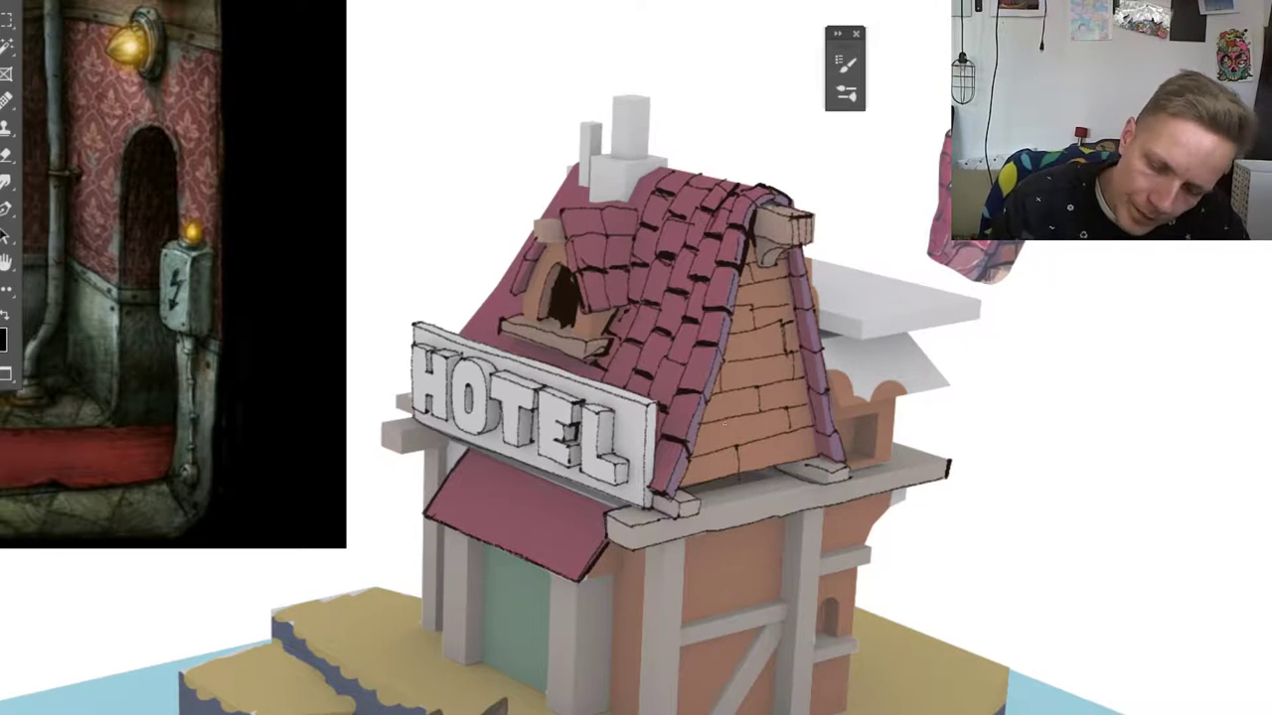
# Step: Ink the upper front edge of the horizontal beam below the gable wall, redoing the first stroke
pyautogui.moveTo(692, 514); pyautogui.dragTo(815, 484)
pyautogui.hotkey('ctrl', 'z')
pyautogui.moveTo(695, 512); pyautogui.dragTo(788, 491)
pyautogui.rightClick(739, 494)
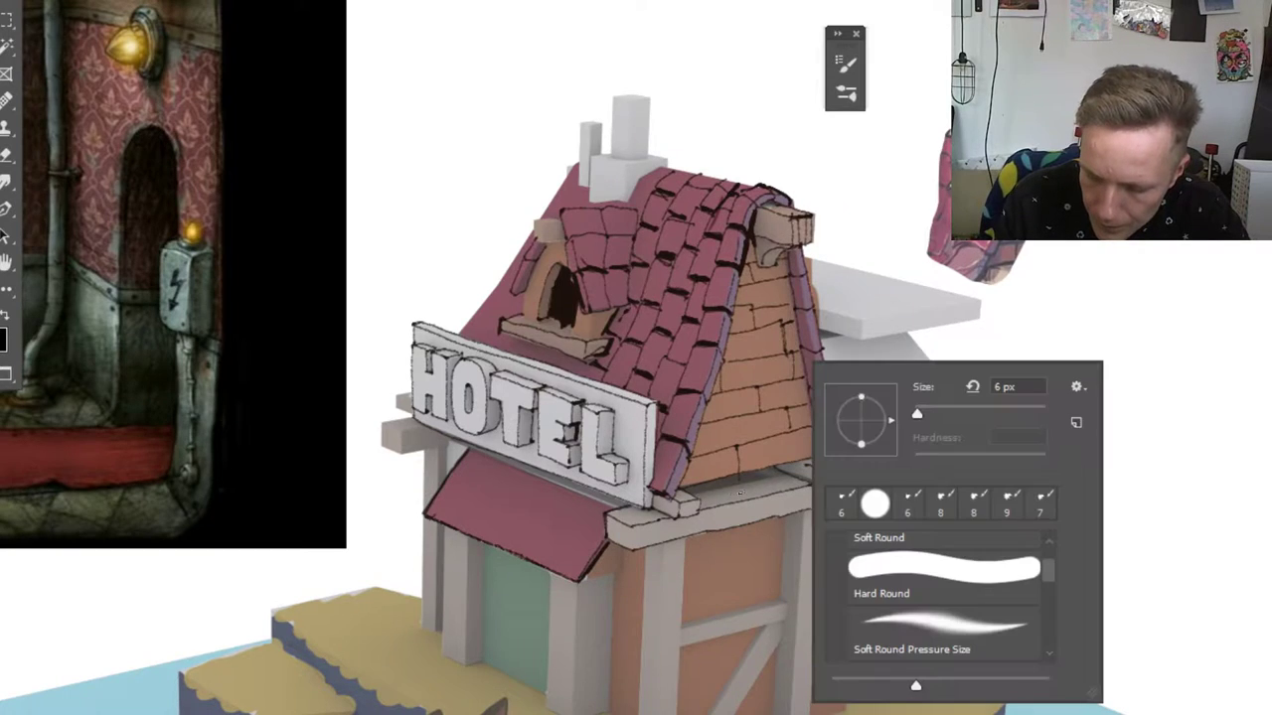
pyautogui.click(727, 584)
# Step: Ink staggered tiles across the whole awning below the hotel sign and thicken its dark lower edge
pyautogui.moveTo(714, 634)
pyautogui.mouseDown()
pyautogui.moveTo(625, 542)
pyautogui.moveTo(638, 574)
pyautogui.moveTo(715, 574)
pyautogui.moveTo(685, 582)
pyautogui.mouseUp()
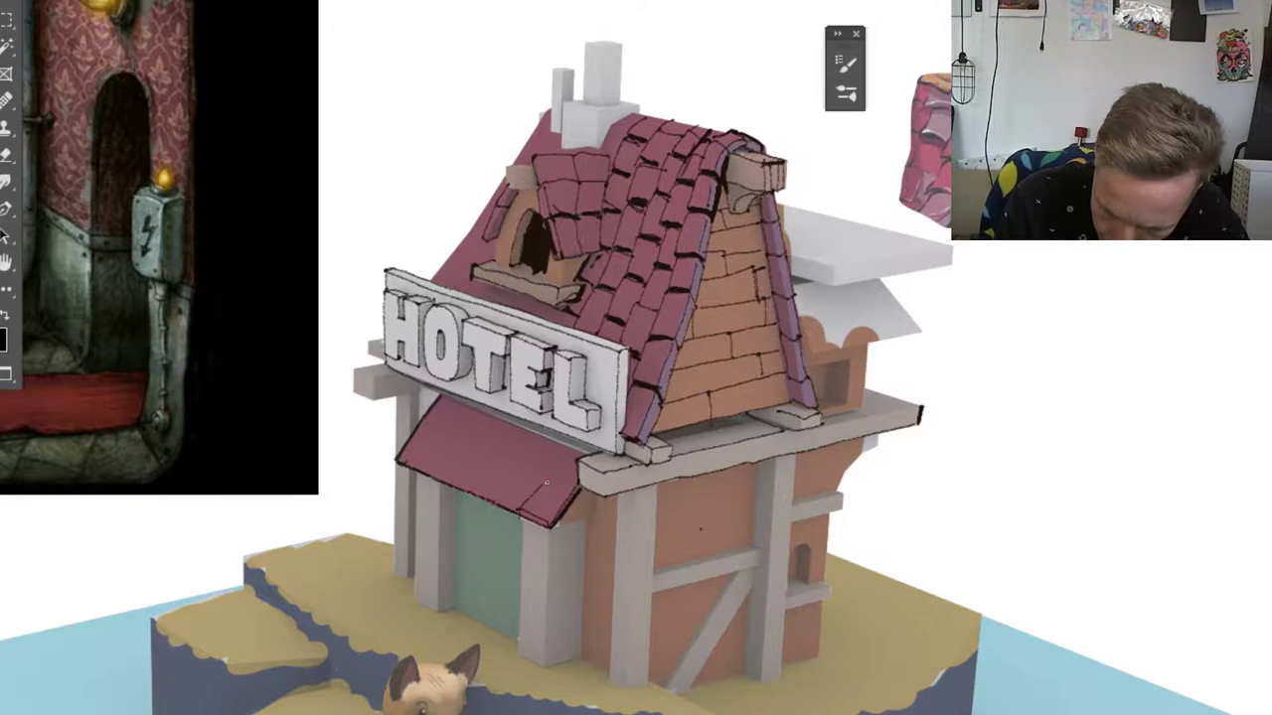
pyautogui.moveTo(546, 483)
pyautogui.mouseDown()
pyautogui.moveTo(559, 485)
pyautogui.moveTo(564, 455)
pyautogui.mouseUp()
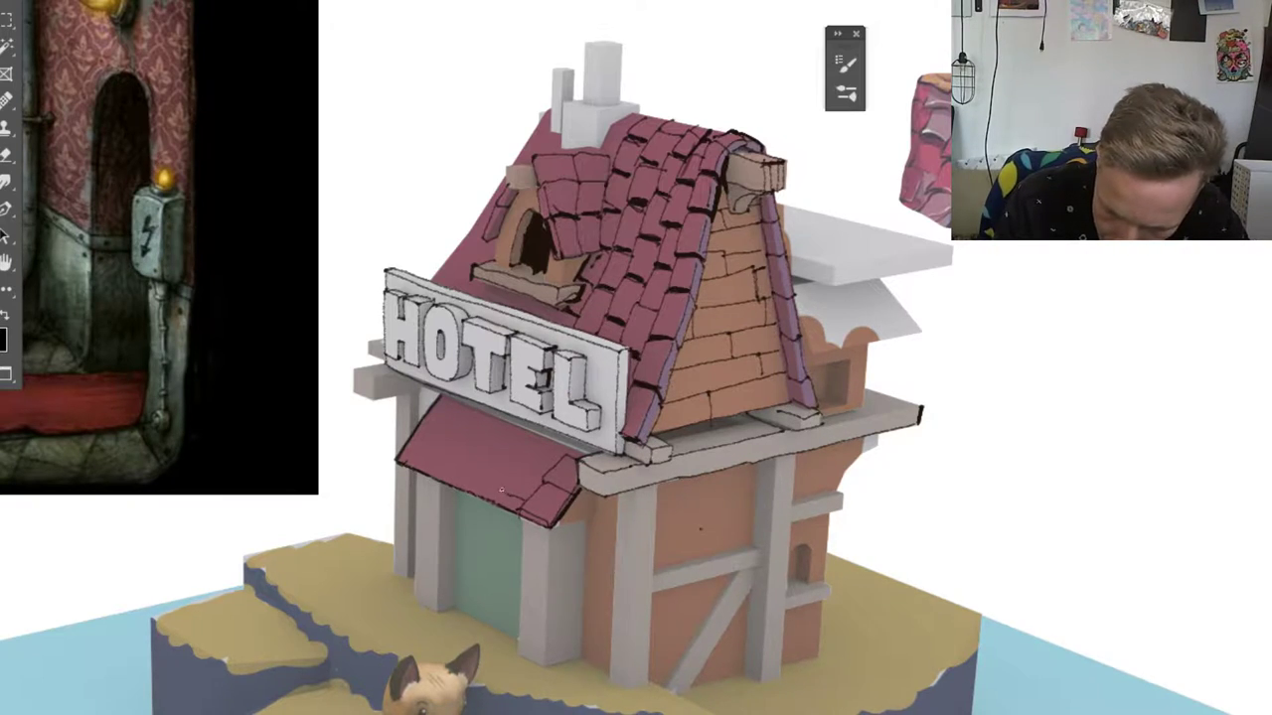
pyautogui.moveTo(502, 490)
pyautogui.mouseDown()
pyautogui.moveTo(539, 454)
pyautogui.moveTo(535, 474)
pyautogui.moveTo(501, 489)
pyautogui.moveTo(532, 500)
pyautogui.moveTo(489, 503)
pyautogui.moveTo(549, 445)
pyautogui.moveTo(491, 463)
pyautogui.mouseUp()
pyautogui.moveTo(525, 429)
pyautogui.mouseDown()
pyautogui.moveTo(467, 487)
pyautogui.moveTo(491, 500)
pyautogui.moveTo(488, 462)
pyautogui.moveTo(456, 473)
pyautogui.moveTo(484, 436)
pyautogui.moveTo(510, 443)
pyautogui.moveTo(519, 432)
pyautogui.moveTo(537, 445)
pyautogui.moveTo(483, 433)
pyautogui.moveTo(443, 480)
pyautogui.mouseUp()
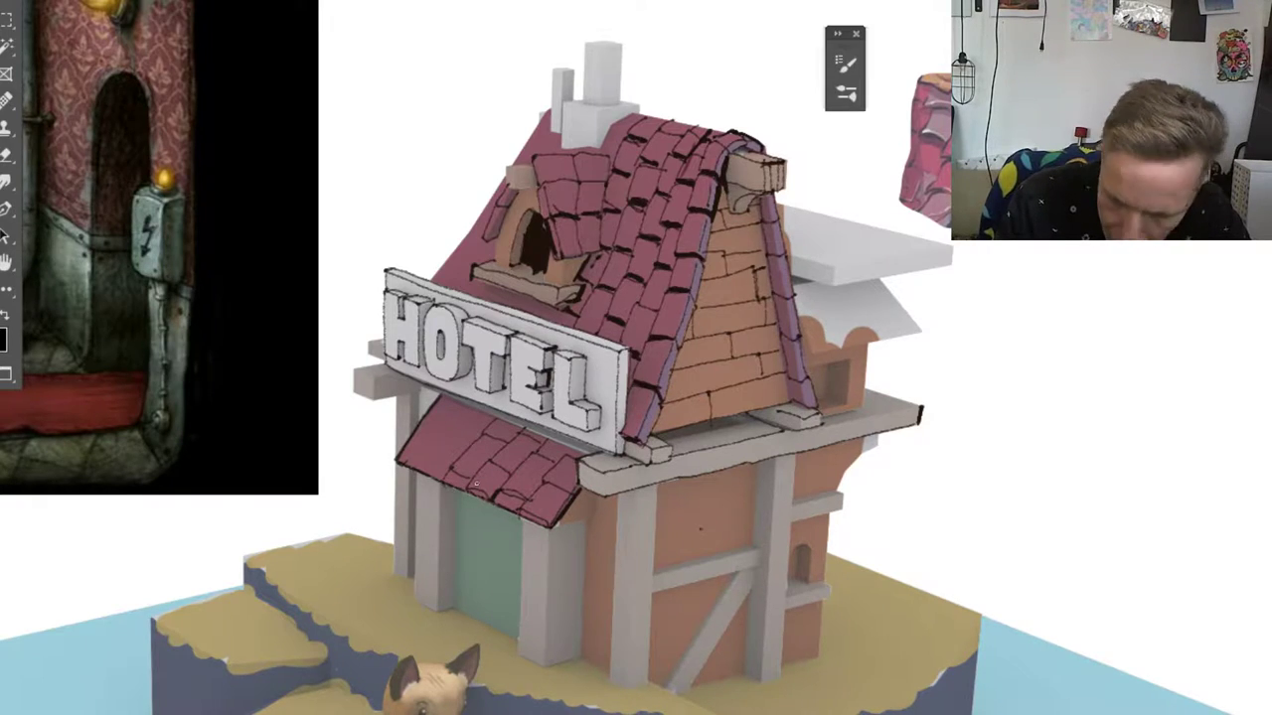
pyautogui.moveTo(458, 401)
pyautogui.mouseDown()
pyautogui.moveTo(443, 427)
pyautogui.moveTo(452, 449)
pyautogui.moveTo(424, 459)
pyautogui.moveTo(449, 479)
pyautogui.moveTo(421, 426)
pyautogui.moveTo(422, 466)
pyautogui.moveTo(547, 524)
pyautogui.mouseUp()
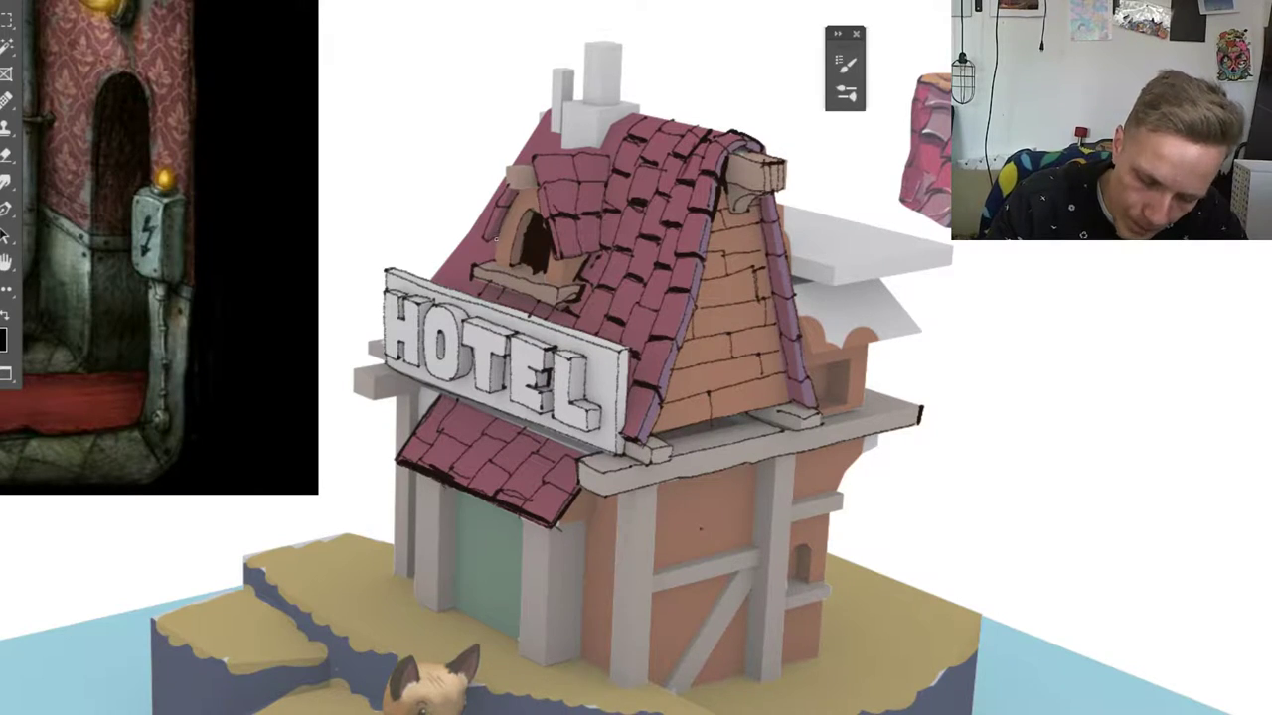
# Step: Ink tile ends down the main roof's far edge behind the dormer and outline the thin chimney
pyautogui.moveTo(450, 286)
pyautogui.mouseDown()
pyautogui.moveTo(479, 248)
pyautogui.moveTo(476, 266)
pyautogui.moveTo(441, 261)
pyautogui.moveTo(471, 261)
pyautogui.moveTo(450, 249)
pyautogui.moveTo(483, 231)
pyautogui.moveTo(512, 171)
pyautogui.moveTo(515, 188)
pyautogui.moveTo(519, 170)
pyautogui.moveTo(533, 186)
pyautogui.moveTo(545, 146)
pyautogui.moveTo(533, 171)
pyautogui.moveTo(517, 157)
pyautogui.moveTo(549, 109)
pyautogui.mouseUp()
pyautogui.moveTo(549, 109)
pyautogui.mouseDown()
pyautogui.moveTo(514, 161)
pyautogui.moveTo(543, 118)
pyautogui.mouseUp()
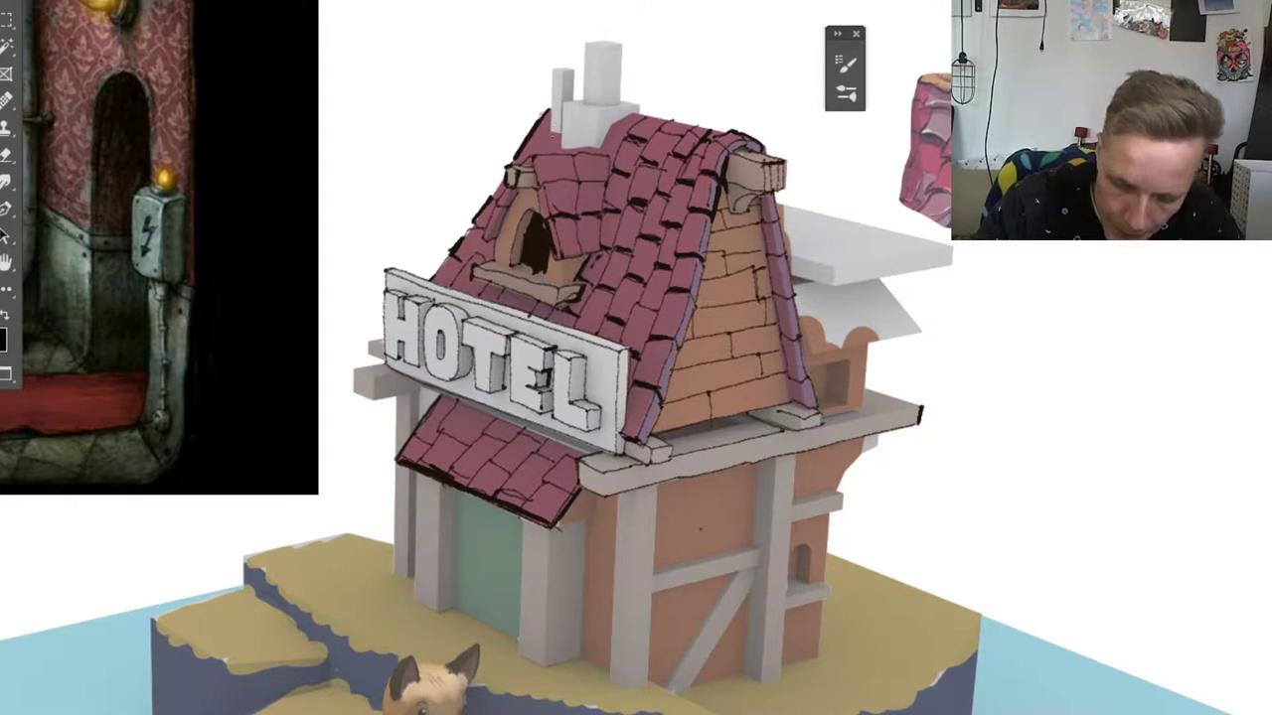
pyautogui.moveTo(553, 135)
pyautogui.mouseDown()
pyautogui.moveTo(561, 65)
pyautogui.moveTo(572, 99)
pyautogui.mouseUp()
# Step: Outline the two entrance pillars and divide them into stacked stone blocks, redoing the first stroke on the near pillar
pyautogui.moveTo(873, 368)
pyautogui.mouseDown()
pyautogui.moveTo(796, 394)
pyautogui.moveTo(898, 306)
pyautogui.moveTo(867, 370)
pyautogui.moveTo(851, 374)
pyautogui.mouseUp()
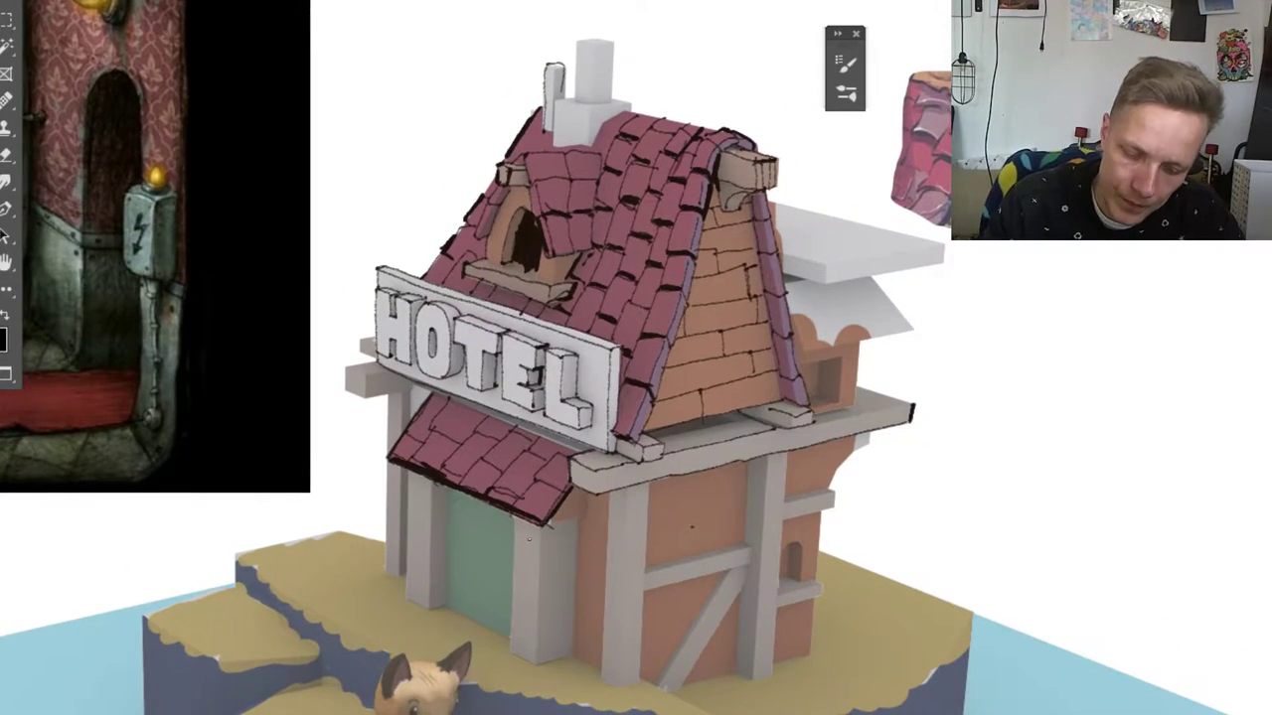
pyautogui.moveTo(514, 515); pyautogui.dragTo(511, 631)
pyautogui.hotkey('ctrl', 'z')
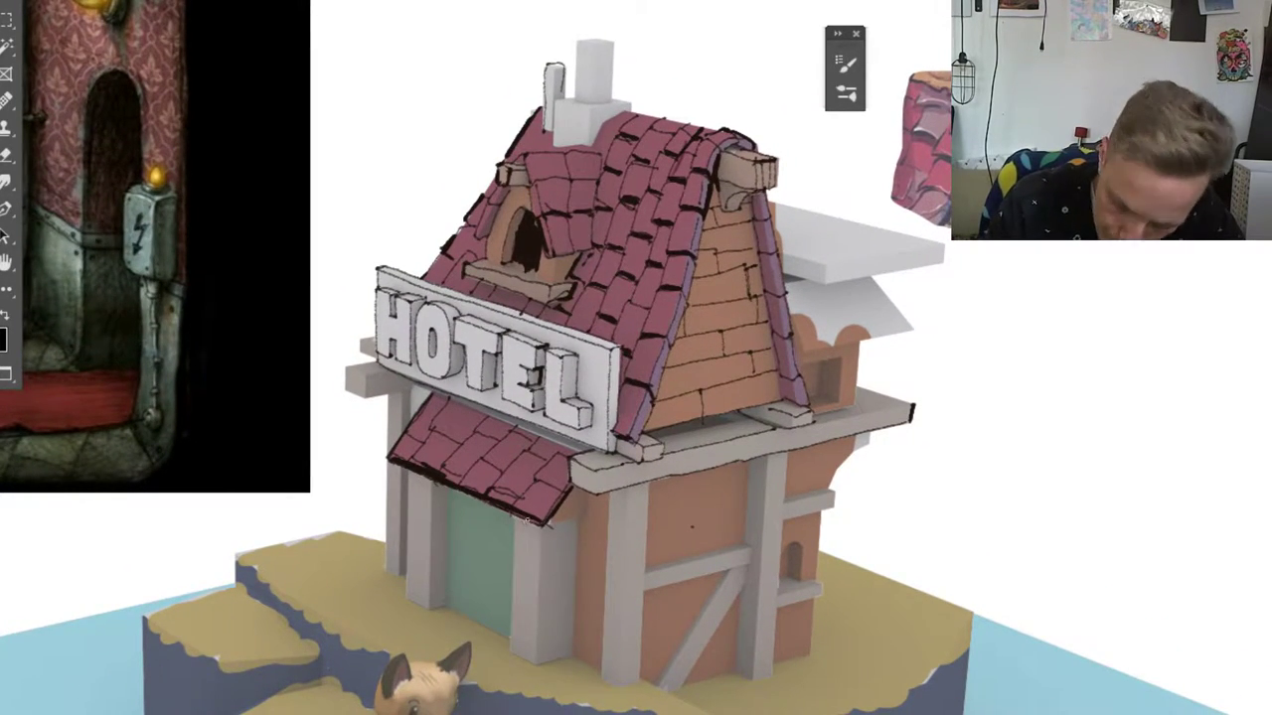
pyautogui.moveTo(513, 516)
pyautogui.mouseDown()
pyautogui.moveTo(510, 556)
pyautogui.moveTo(541, 564)
pyautogui.moveTo(575, 522)
pyautogui.mouseUp()
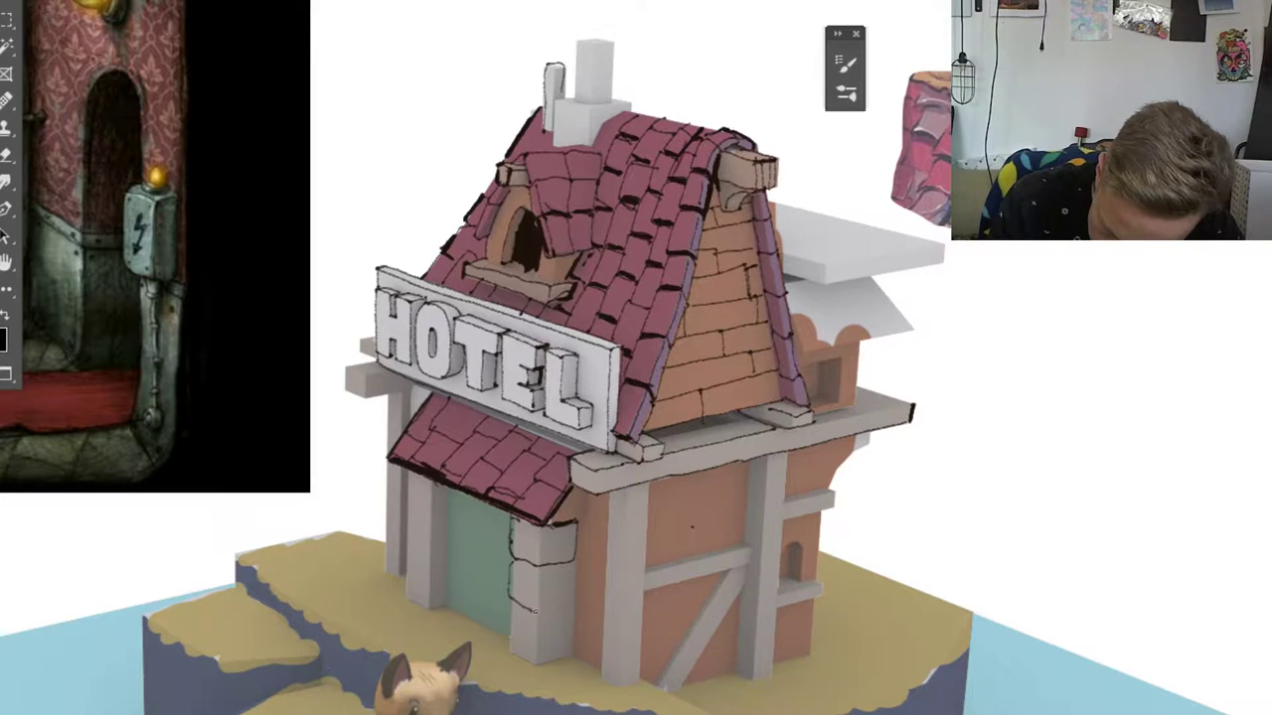
pyautogui.moveTo(535, 610)
pyautogui.mouseDown()
pyautogui.moveTo(573, 599)
pyautogui.moveTo(510, 648)
pyautogui.moveTo(540, 651)
pyautogui.moveTo(575, 603)
pyautogui.mouseUp()
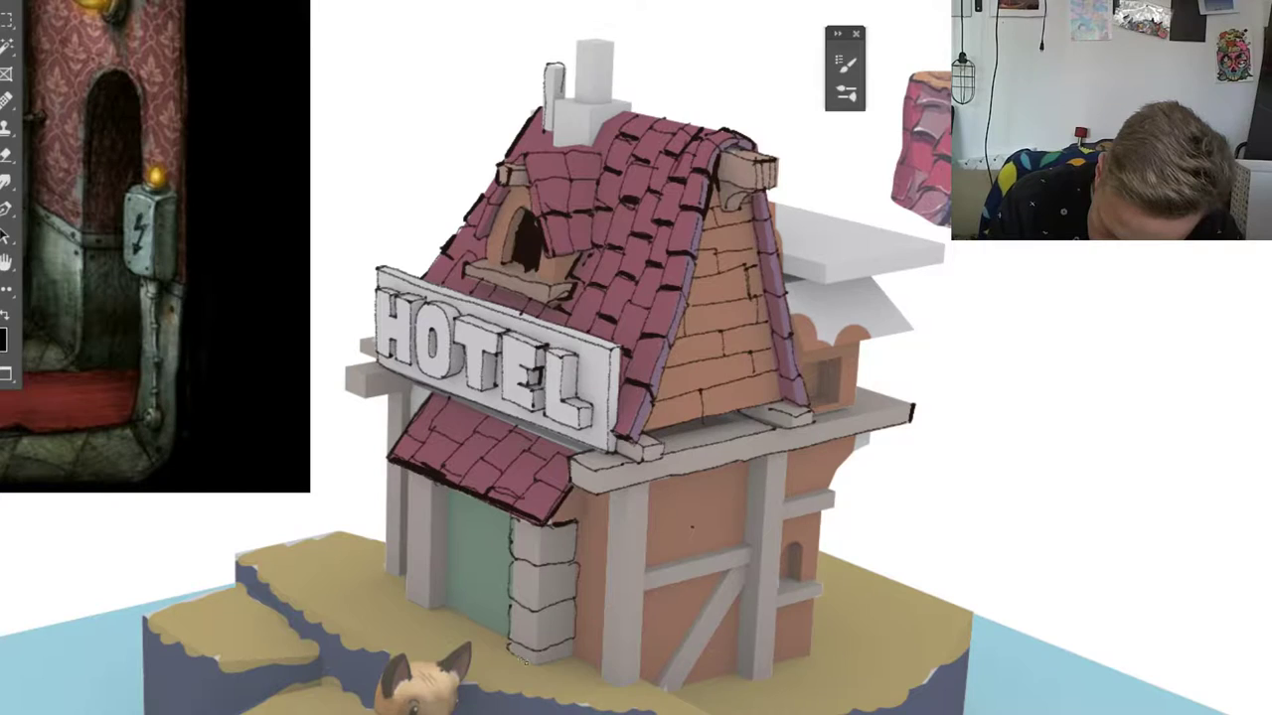
pyautogui.moveTo(510, 654); pyautogui.dragTo(564, 662)
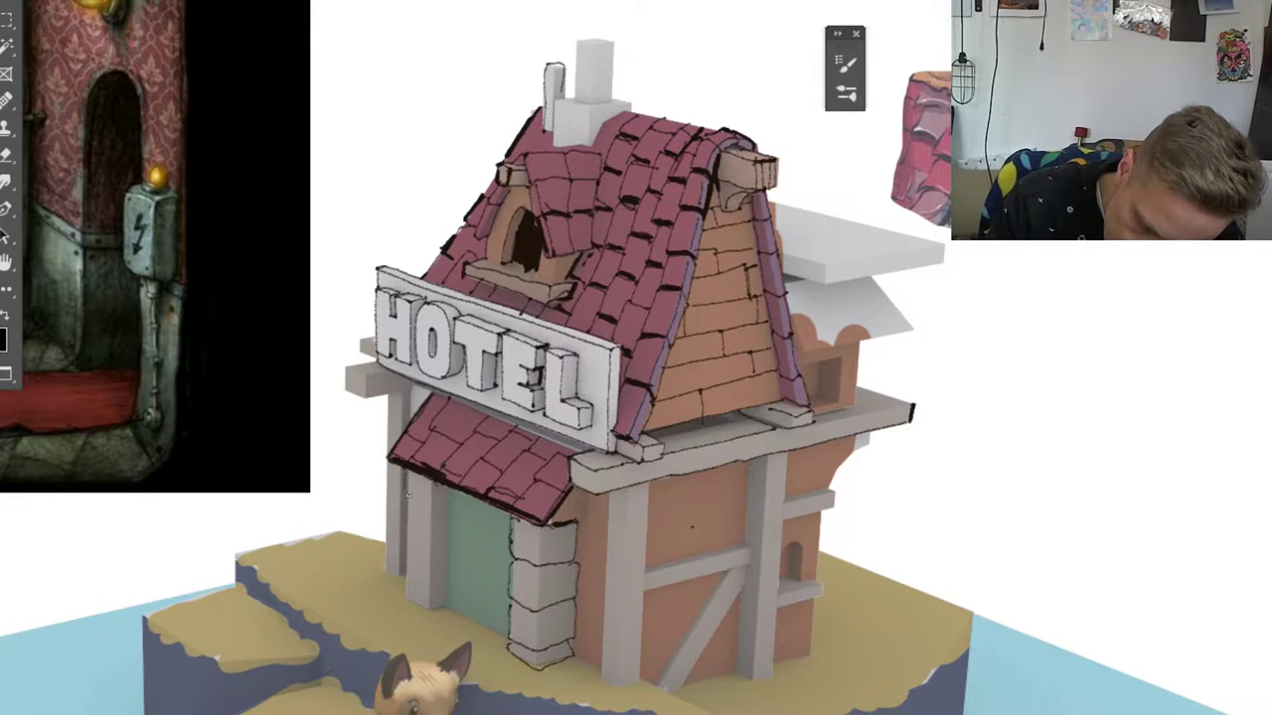
pyautogui.moveTo(434, 507)
pyautogui.mouseDown()
pyautogui.moveTo(454, 502)
pyautogui.moveTo(406, 506)
pyautogui.moveTo(422, 539)
pyautogui.moveTo(449, 534)
pyautogui.moveTo(450, 504)
pyautogui.moveTo(408, 570)
pyautogui.moveTo(443, 577)
pyautogui.moveTo(449, 537)
pyautogui.moveTo(411, 595)
pyautogui.moveTo(444, 603)
pyautogui.mouseUp()
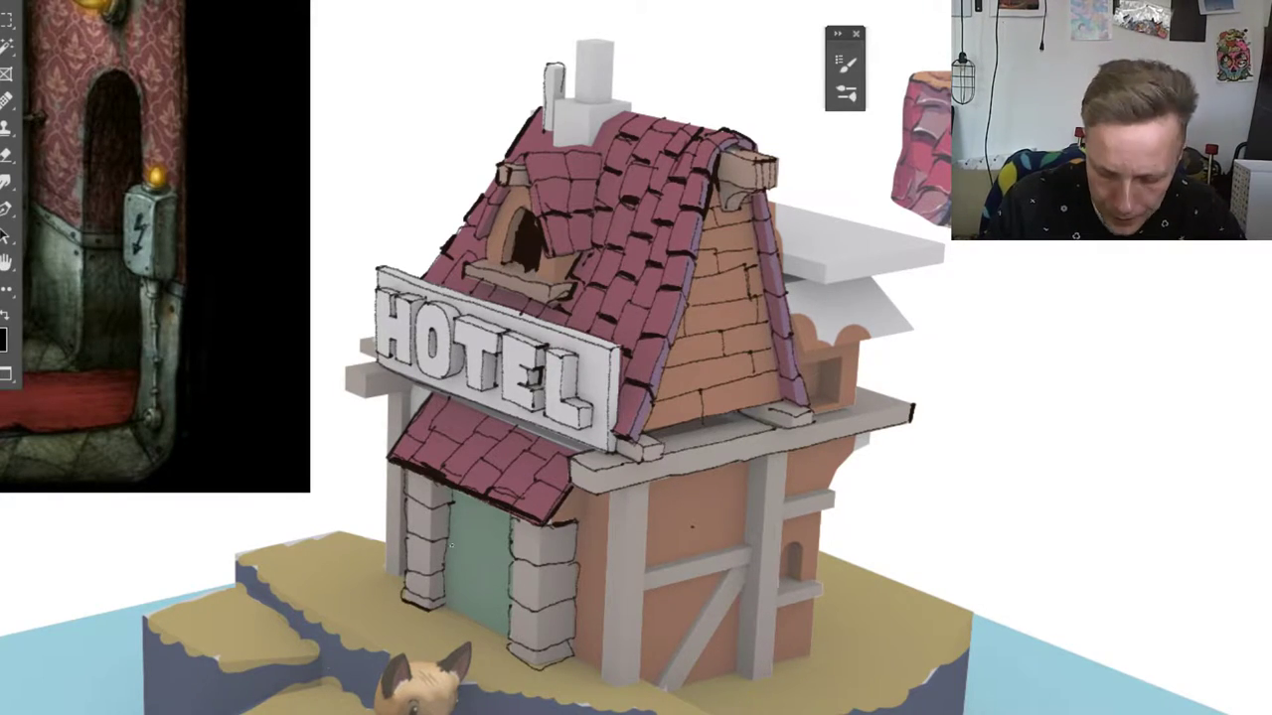
# Step: Draw a round door window with a dark opening and a pale green ring, and ink the door's outline in near-black
pyautogui.moveTo(463, 497)
pyautogui.mouseDown()
pyautogui.moveTo(465, 536)
pyautogui.moveTo(500, 543)
pyautogui.moveTo(485, 546)
pyautogui.moveTo(483, 511)
pyautogui.moveTo(465, 538)
pyautogui.moveTo(492, 547)
pyautogui.moveTo(466, 498)
pyautogui.moveTo(485, 548)
pyautogui.mouseUp()
pyautogui.hotkey('ctrl', 'z')
pyautogui.hotkey('ctrl', 'z')
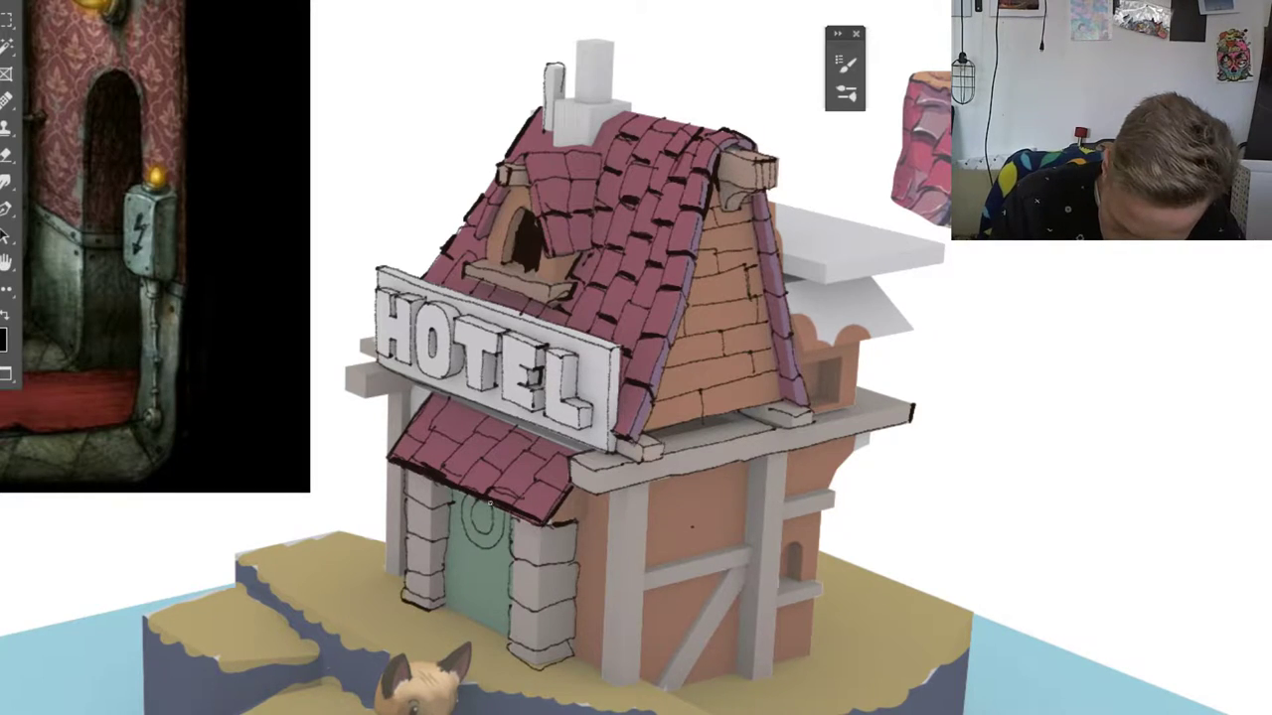
pyautogui.moveTo(473, 527); pyautogui.dragTo(477, 504)
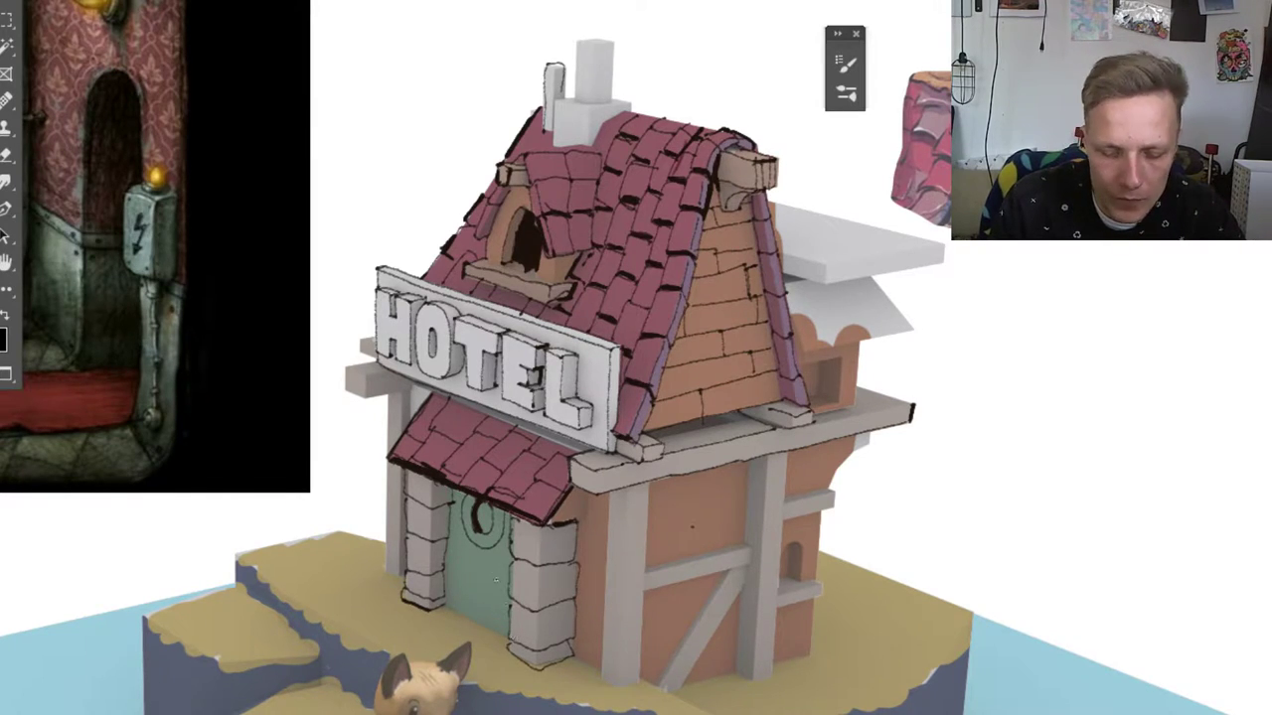
pyautogui.keyDown('alt'); pyautogui.click(149, 257); pyautogui.keyUp('alt')
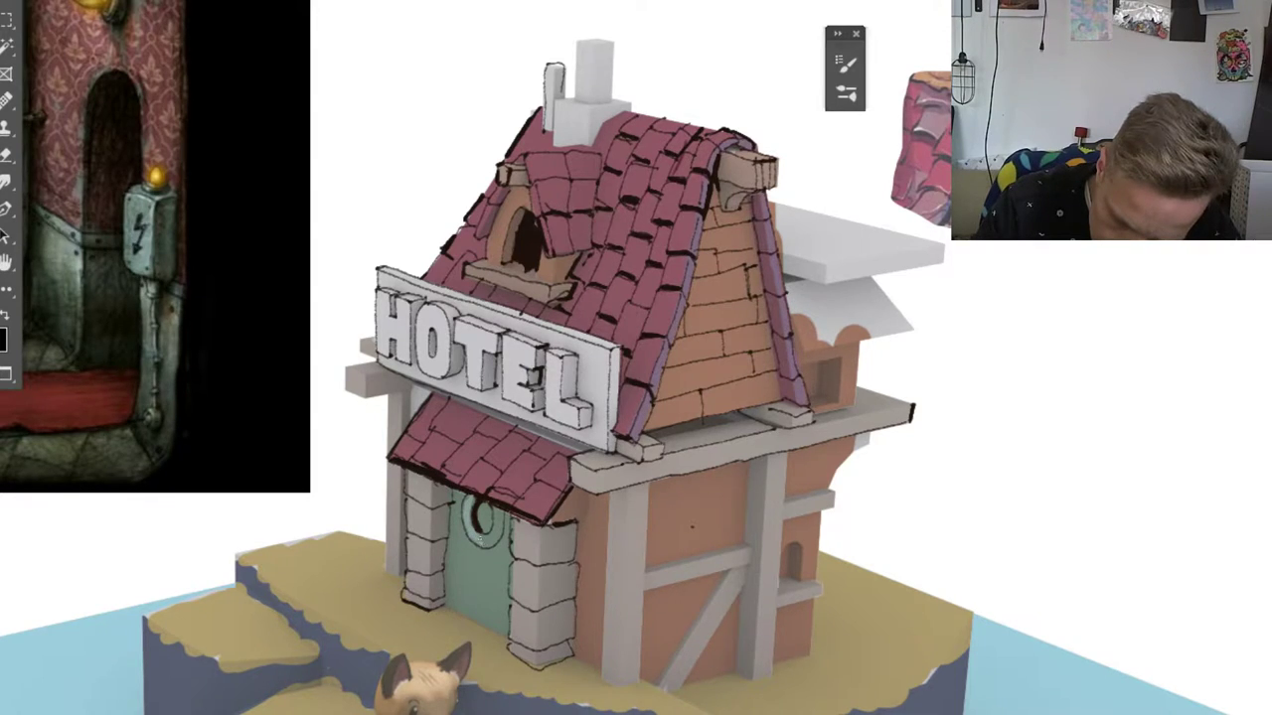
pyautogui.moveTo(498, 534); pyautogui.dragTo(494, 511)
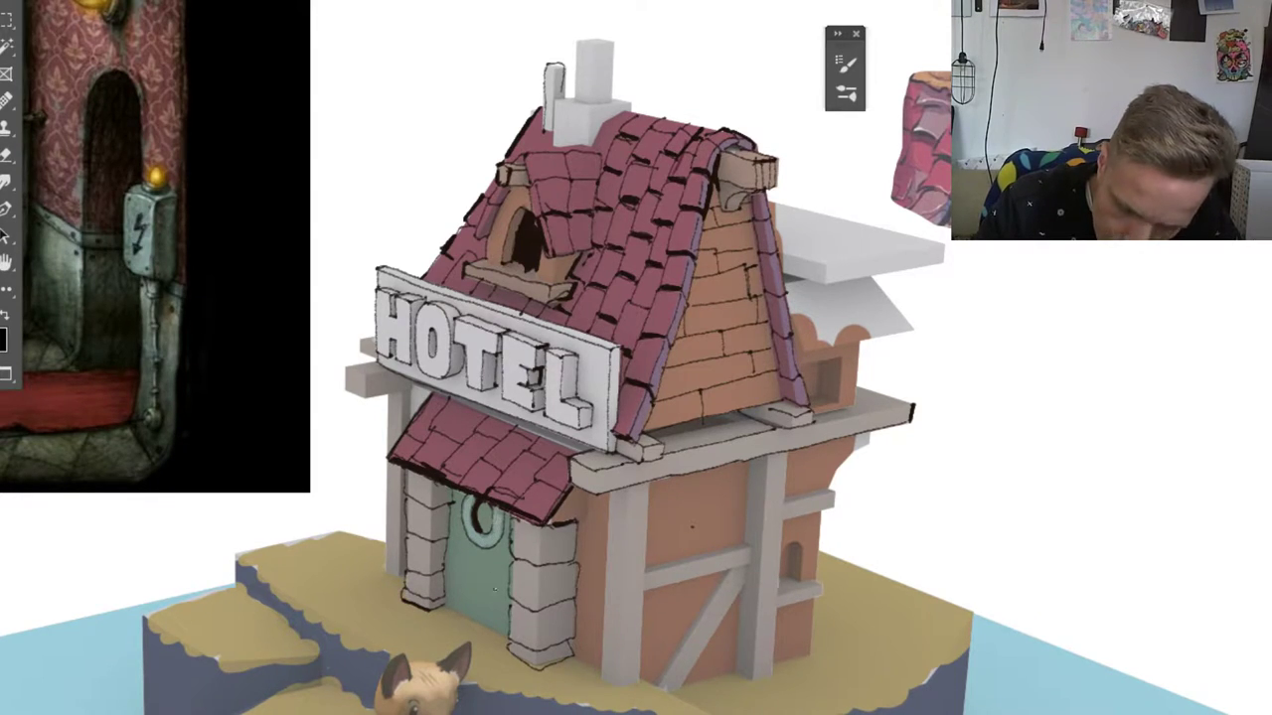
pyautogui.keyDown('alt'); pyautogui.click(475, 511); pyautogui.keyUp('alt')
pyautogui.moveTo(457, 610); pyautogui.dragTo(505, 642)
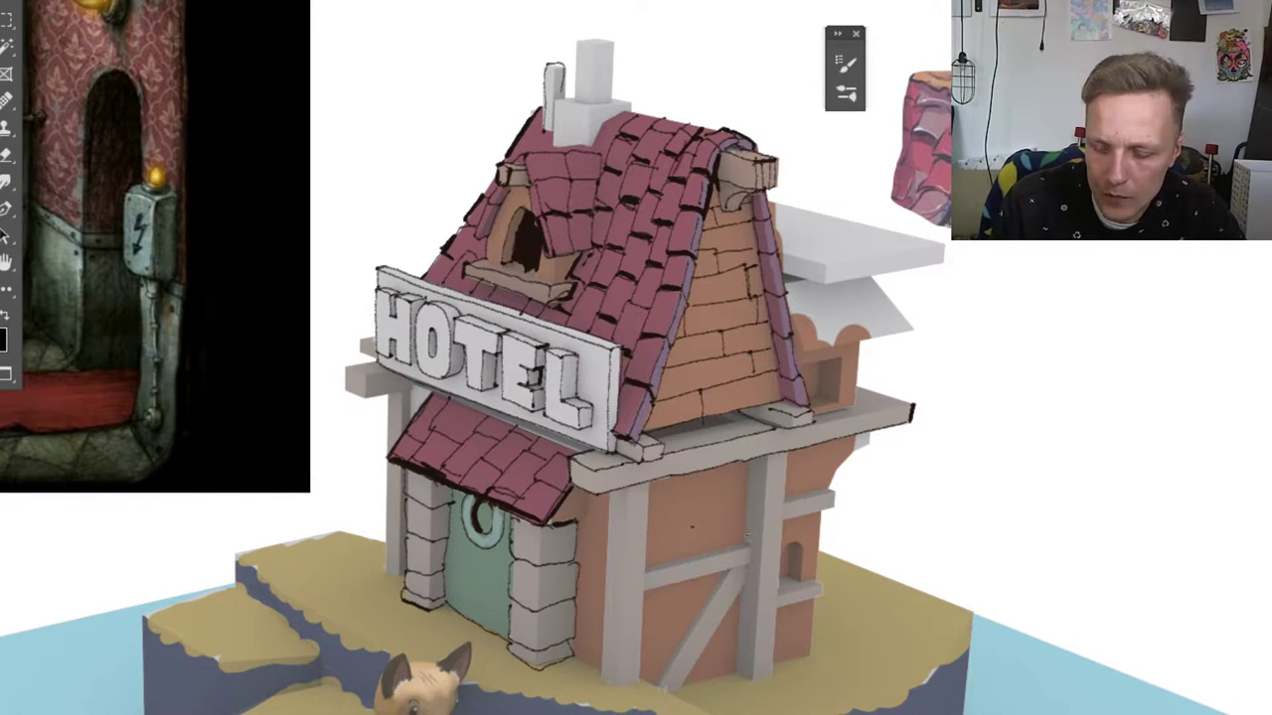
# Step: Outline the front corner post from the platform beam to the ground, including its middle edge, undoing stray strokes
pyautogui.moveTo(608, 493); pyautogui.dragTo(606, 683)
pyautogui.moveTo(608, 493); pyautogui.dragTo(604, 684)
pyautogui.moveTo(626, 487)
pyautogui.mouseDown()
pyautogui.moveTo(623, 702)
pyautogui.moveTo(642, 683)
pyautogui.moveTo(648, 480)
pyautogui.mouseUp()
pyautogui.hotkey('ctrl', 'z')
pyautogui.hotkey('ctrl', 'z')
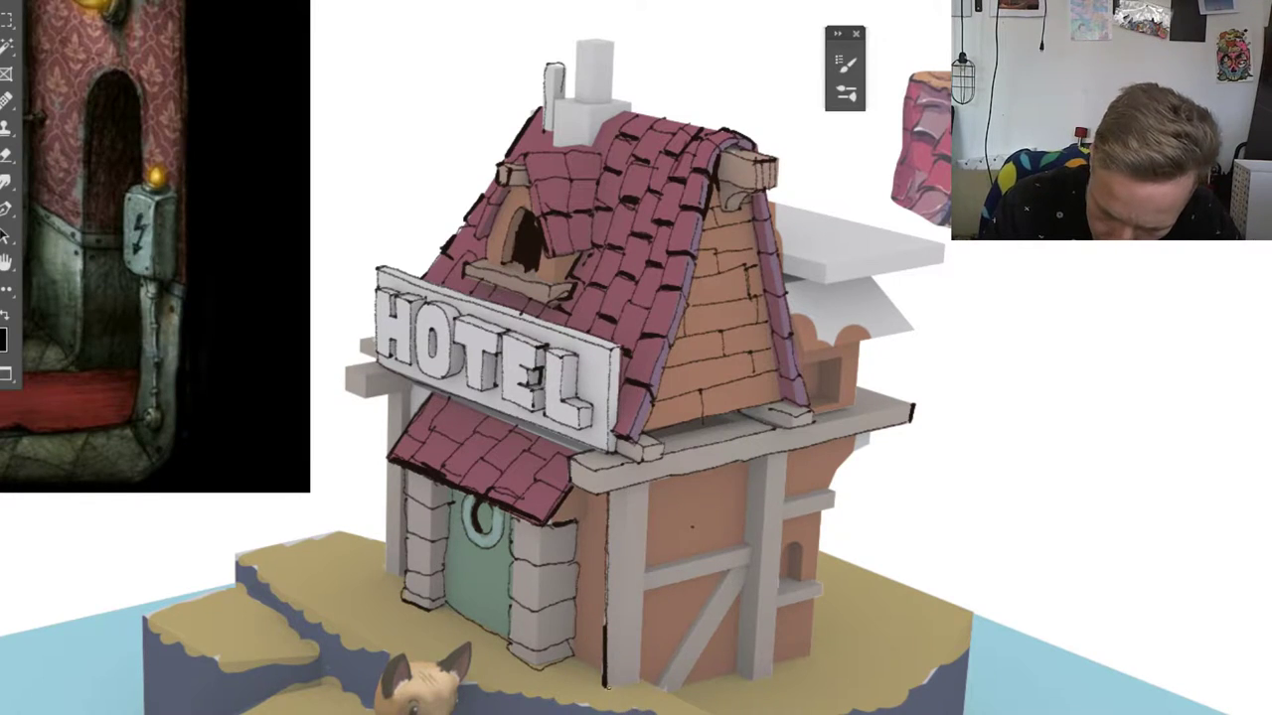
pyautogui.moveTo(604, 691)
pyautogui.mouseDown()
pyautogui.moveTo(642, 678)
pyautogui.moveTo(648, 485)
pyautogui.moveTo(642, 650)
pyautogui.mouseUp()
pyautogui.hotkey('ctrl', 'z')
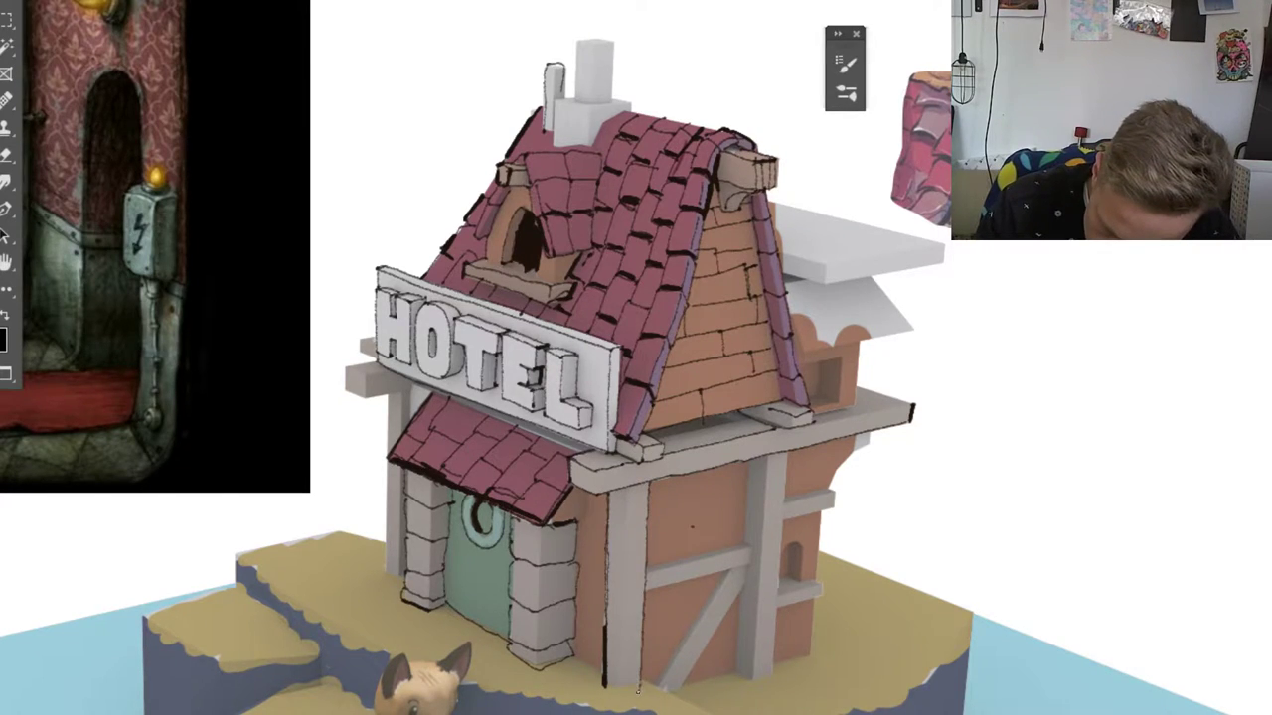
pyautogui.moveTo(628, 487); pyautogui.dragTo(621, 679)
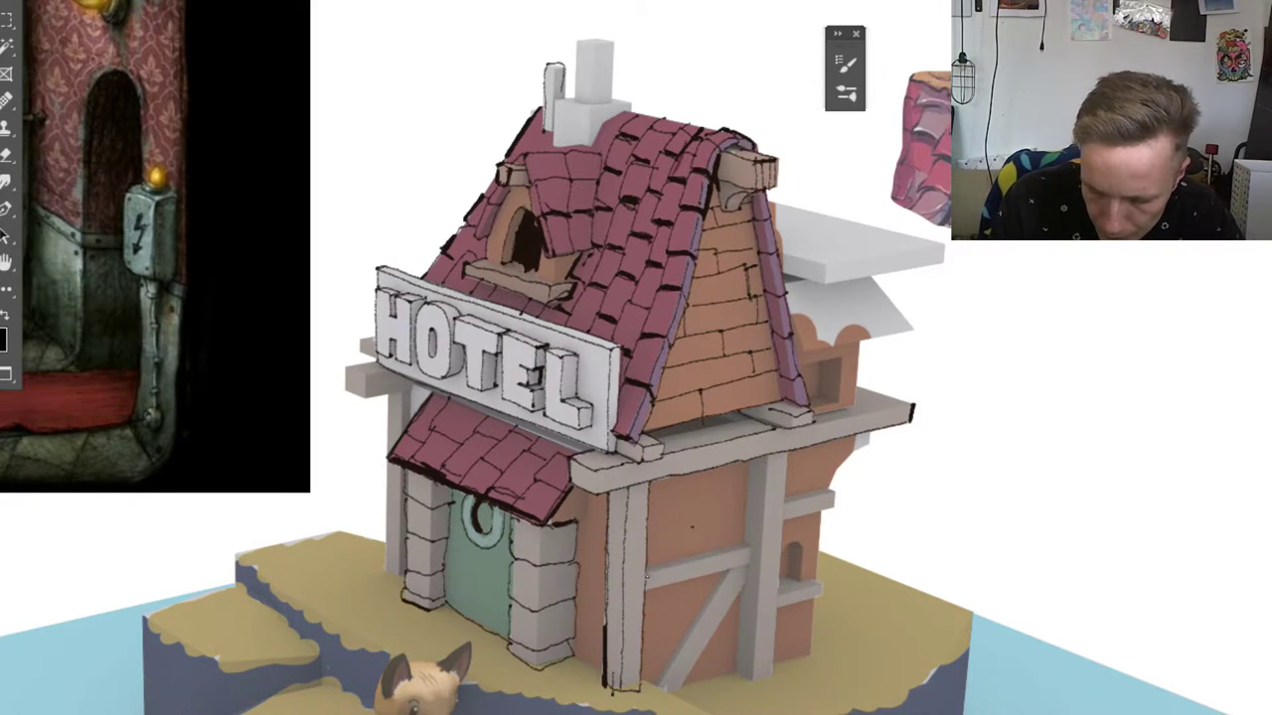
# Step: Outline the horizontal rail between the two side-wall posts and the diagonal brace beneath it, redoing the rail's upper edge
pyautogui.moveTo(678, 568); pyautogui.dragTo(747, 548)
pyautogui.moveTo(648, 573); pyautogui.dragTo(748, 547)
pyautogui.hotkey('ctrl', 'z')
pyautogui.moveTo(646, 574); pyautogui.dragTo(743, 548)
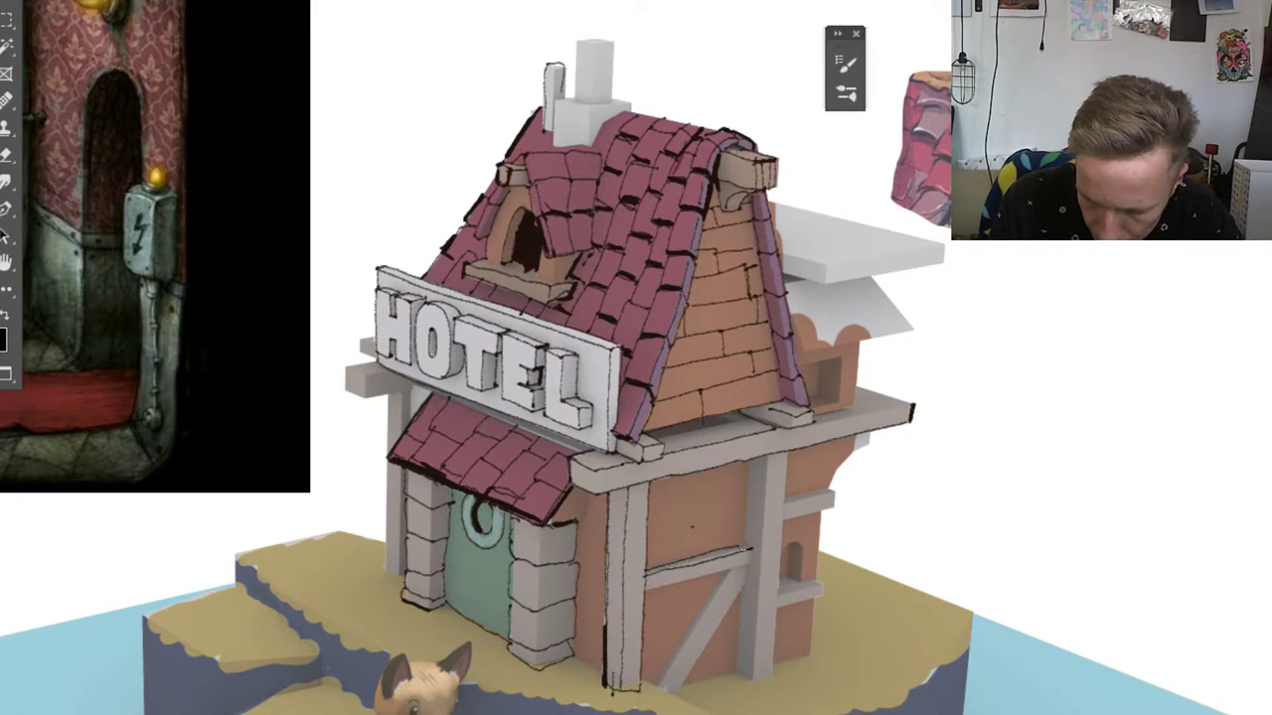
pyautogui.moveTo(661, 587)
pyautogui.mouseDown()
pyautogui.moveTo(749, 565)
pyautogui.moveTo(751, 549)
pyautogui.moveTo(658, 686)
pyautogui.mouseUp()
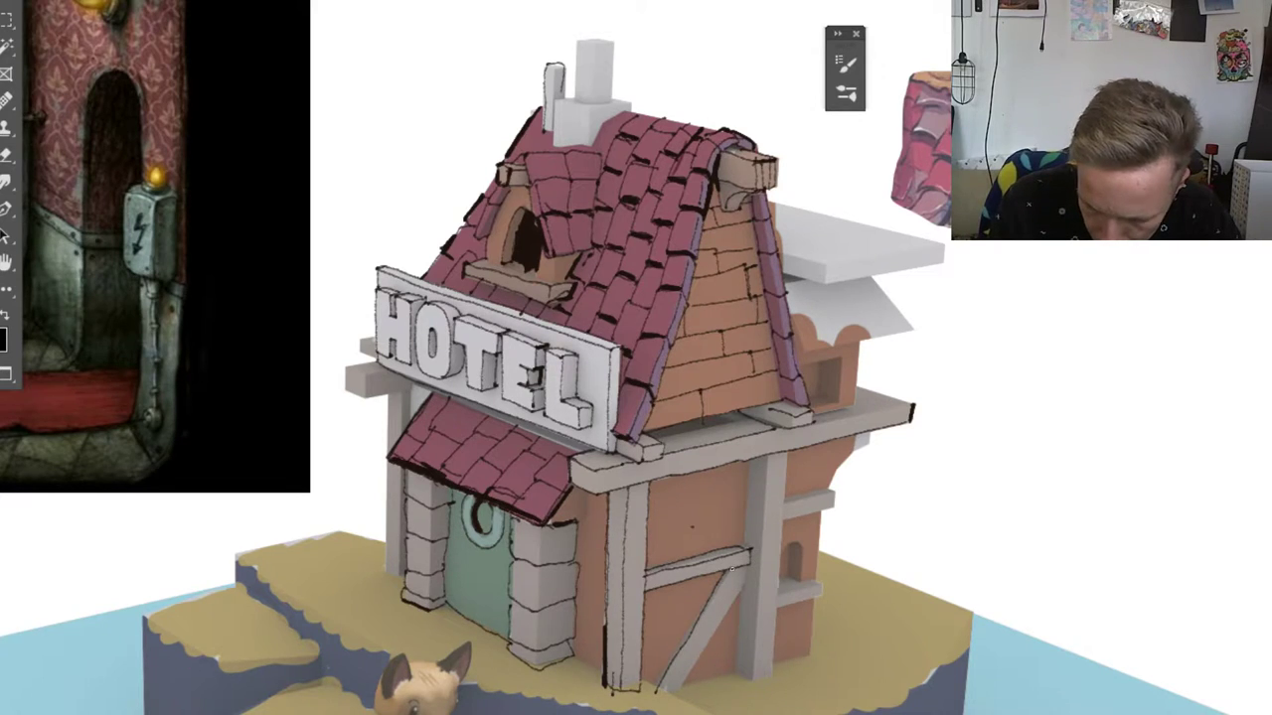
pyautogui.moveTo(732, 569); pyautogui.dragTo(659, 694)
pyautogui.moveTo(747, 576); pyautogui.dragTo(684, 701)
# Step: Outline the second side-wall post down to the ground, including its middle and far edges
pyautogui.moveTo(747, 457); pyautogui.dragTo(737, 679)
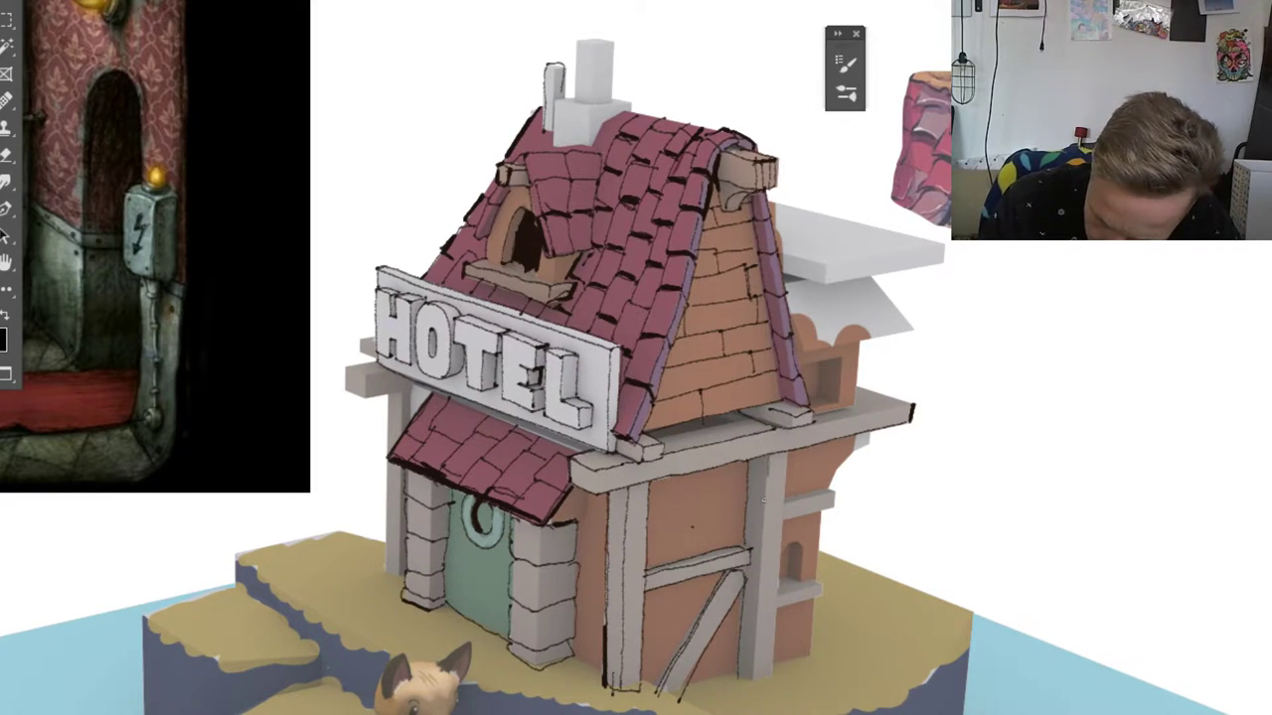
pyautogui.moveTo(767, 477)
pyautogui.mouseDown()
pyautogui.moveTo(752, 688)
pyautogui.moveTo(772, 680)
pyautogui.mouseUp()
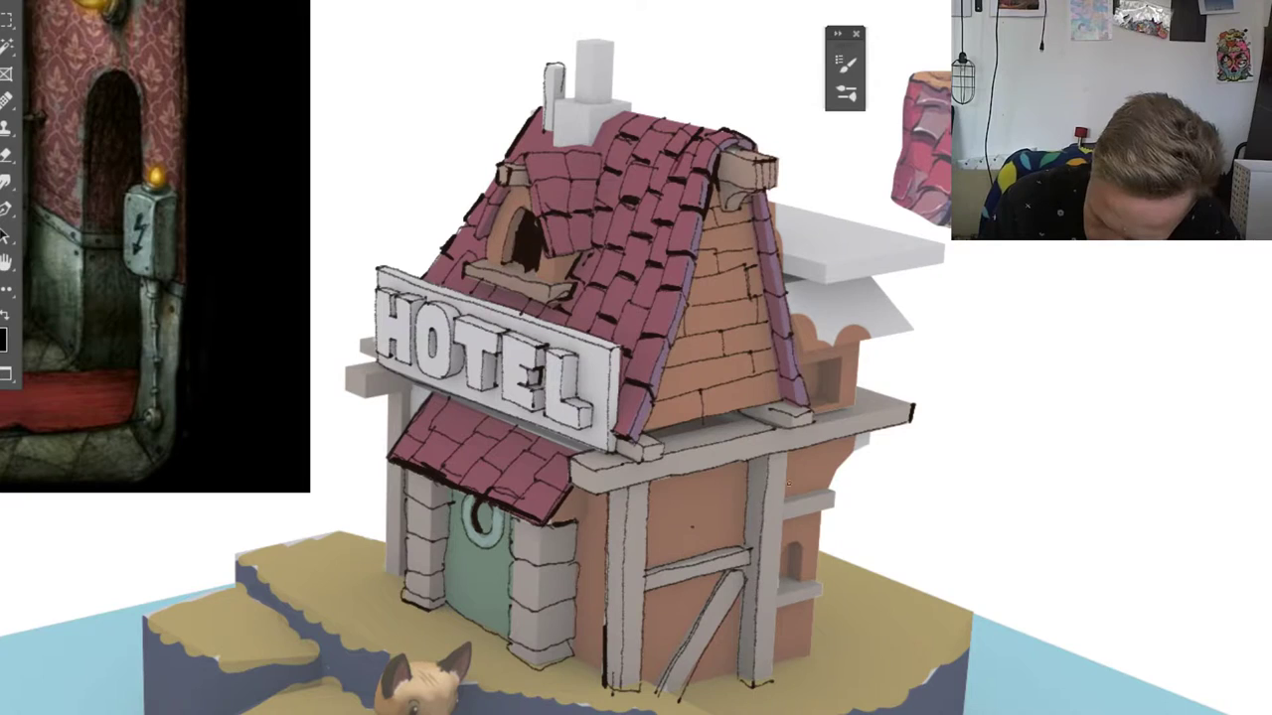
pyautogui.moveTo(787, 452); pyautogui.dragTo(774, 685)
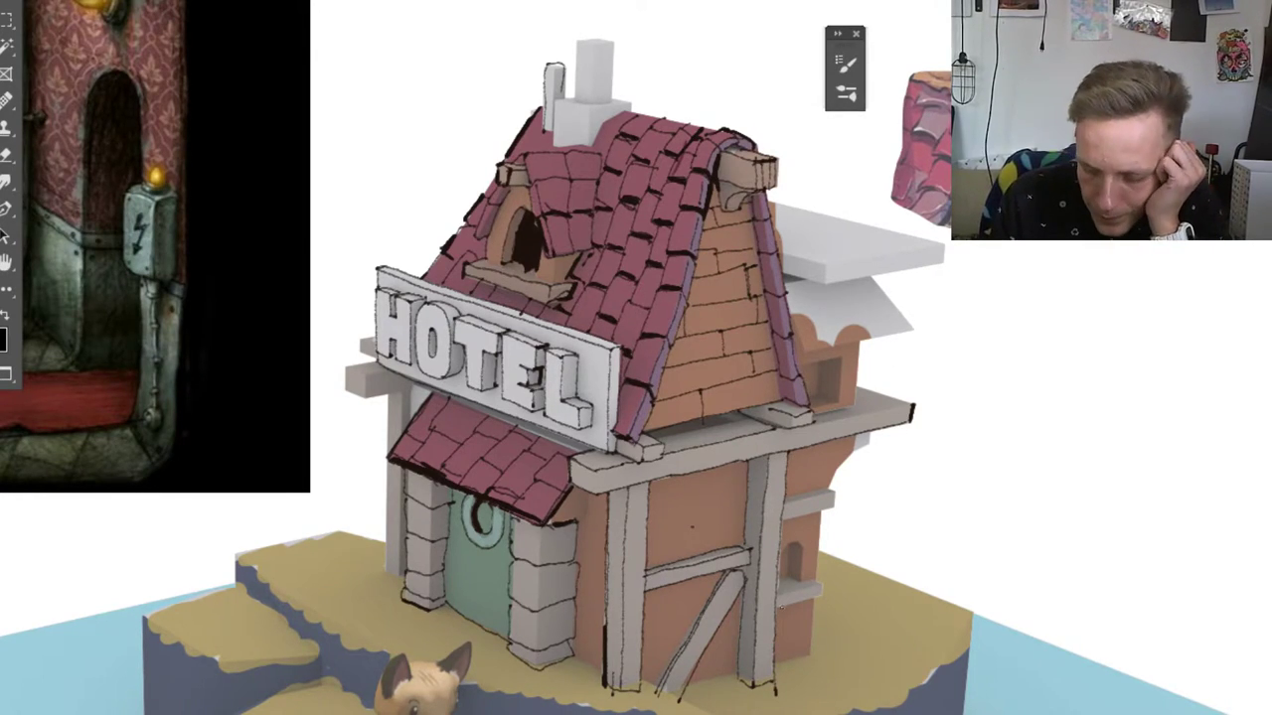
# Step: Ink the rear wall's two ledges, arched window and curved bracket, plus the edges of the small bay above the platform
pyautogui.moveTo(772, 614); pyautogui.dragTo(818, 598)
pyautogui.moveTo(773, 614)
pyautogui.mouseDown()
pyautogui.moveTo(793, 590)
pyautogui.moveTo(821, 594)
pyautogui.moveTo(795, 545)
pyautogui.moveTo(783, 576)
pyautogui.mouseUp()
pyautogui.moveTo(783, 519)
pyautogui.mouseDown()
pyautogui.moveTo(833, 507)
pyautogui.moveTo(829, 475)
pyautogui.moveTo(908, 405)
pyautogui.mouseUp()
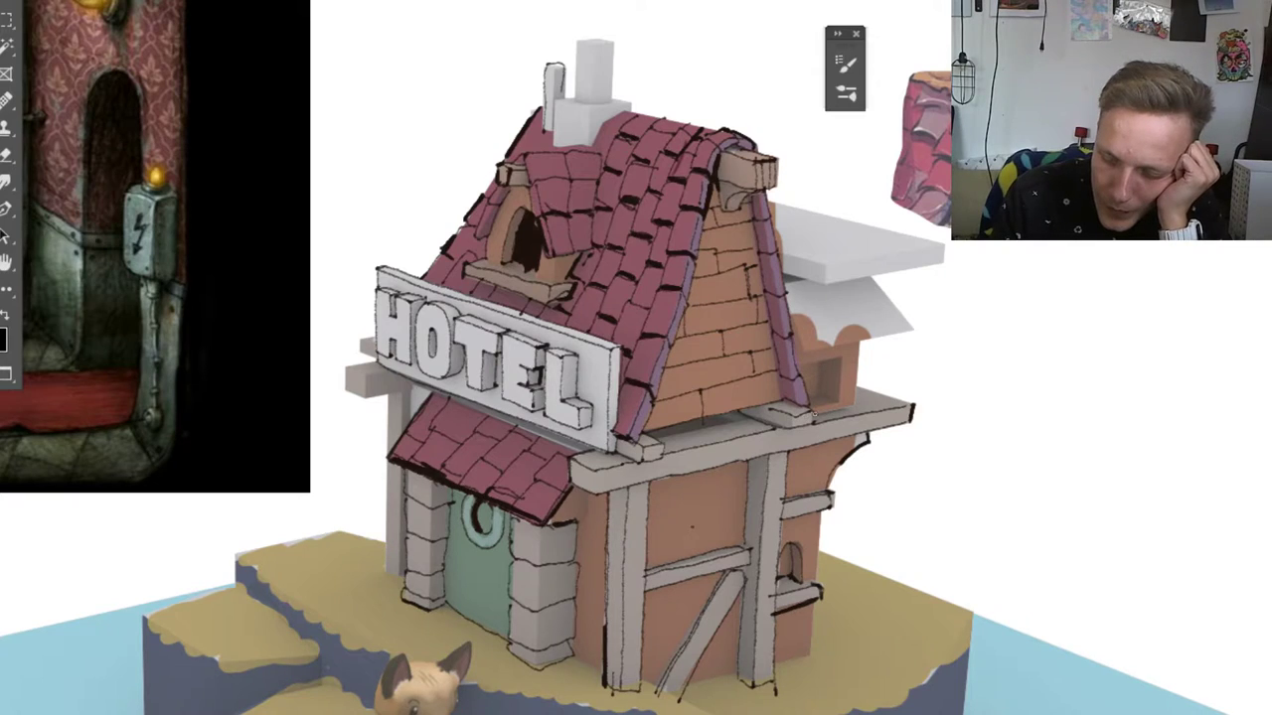
pyautogui.moveTo(814, 415); pyautogui.dragTo(847, 405)
pyautogui.moveTo(857, 339); pyautogui.dragTo(852, 412)
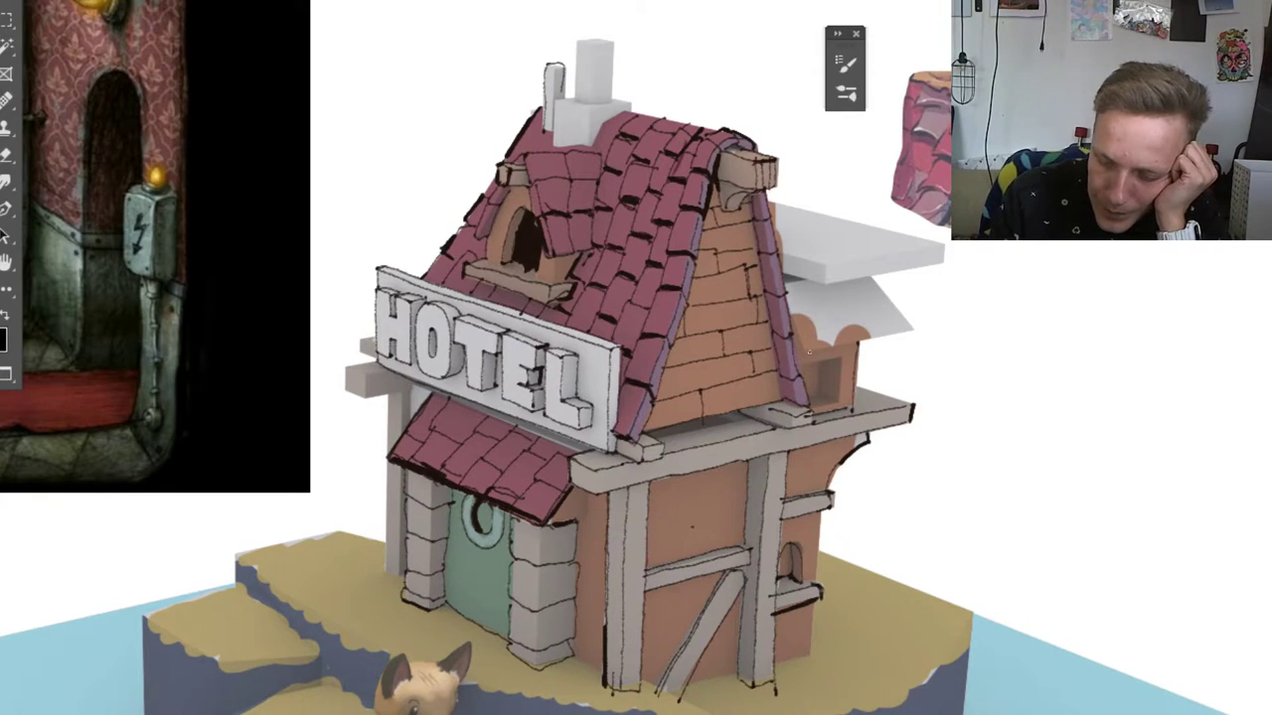
# Step: Outline the small white side roof above the bay and ink rows of tiles across it
pyautogui.moveTo(809, 352); pyautogui.dragTo(911, 329)
pyautogui.moveTo(803, 355)
pyautogui.mouseDown()
pyautogui.moveTo(787, 288)
pyautogui.moveTo(842, 279)
pyautogui.moveTo(877, 287)
pyautogui.moveTo(899, 325)
pyautogui.mouseUp()
pyautogui.moveTo(877, 280); pyautogui.dragTo(908, 328)
pyautogui.moveTo(816, 319)
pyautogui.mouseDown()
pyautogui.moveTo(829, 344)
pyautogui.moveTo(827, 317)
pyautogui.moveTo(878, 332)
pyautogui.moveTo(898, 308)
pyautogui.moveTo(878, 310)
pyautogui.moveTo(876, 286)
pyautogui.moveTo(816, 322)
pyautogui.moveTo(792, 298)
pyautogui.moveTo(822, 284)
pyautogui.mouseUp()
pyautogui.moveTo(820, 290); pyautogui.dragTo(833, 298)
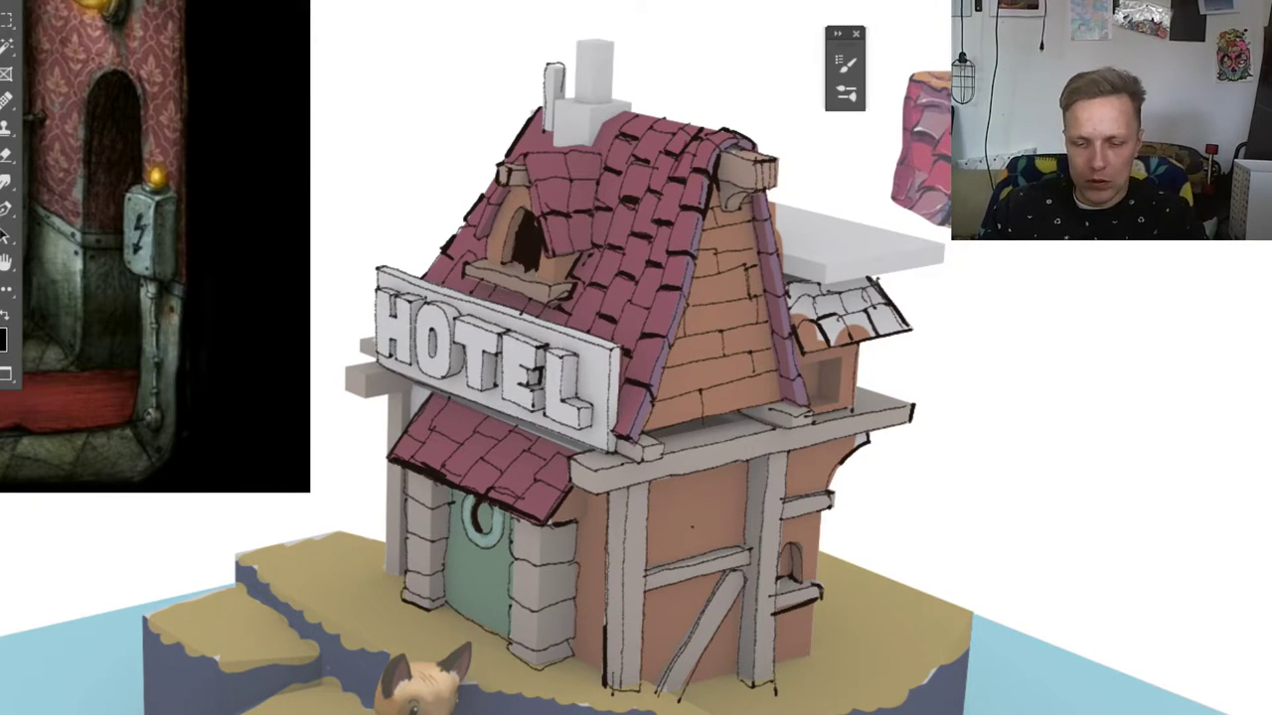
# Step: Ink vertical wooden planks with short cross joints on the side wall above the horizontal rail
pyautogui.scroll(4, 664, 273)
pyautogui.scroll(-8, 552, 208)
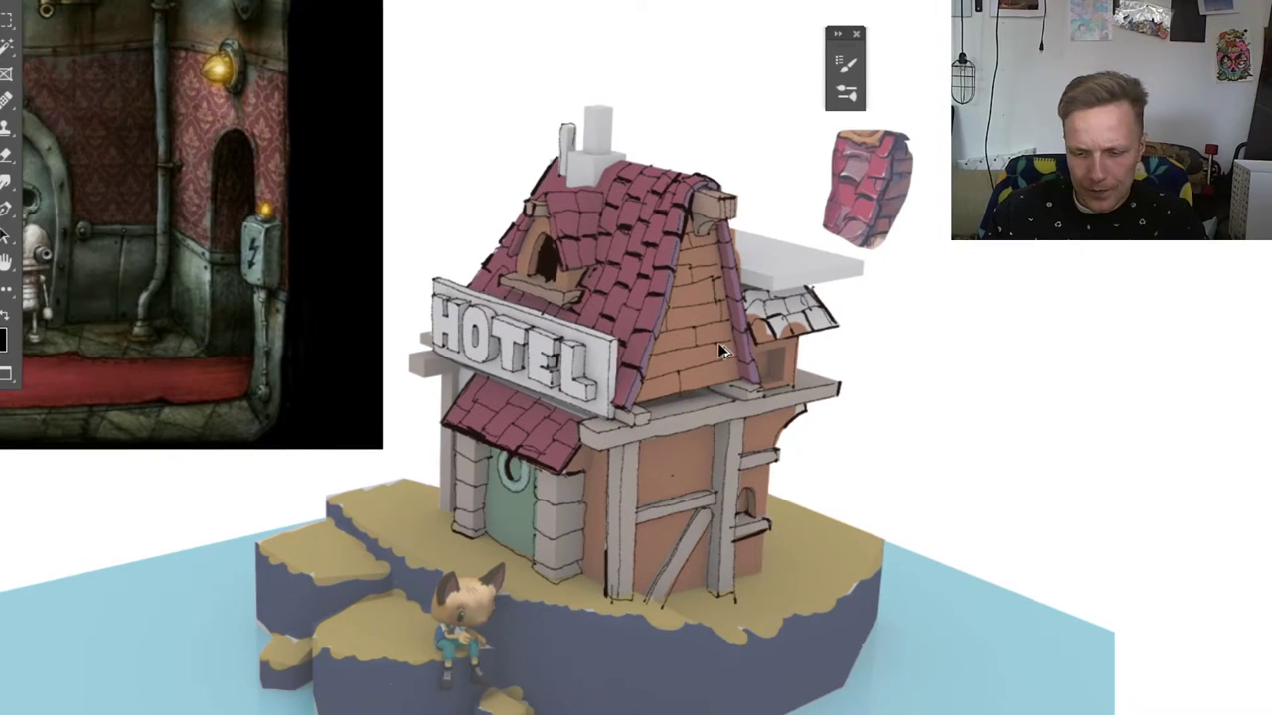
pyautogui.scroll(2, 719, 344)
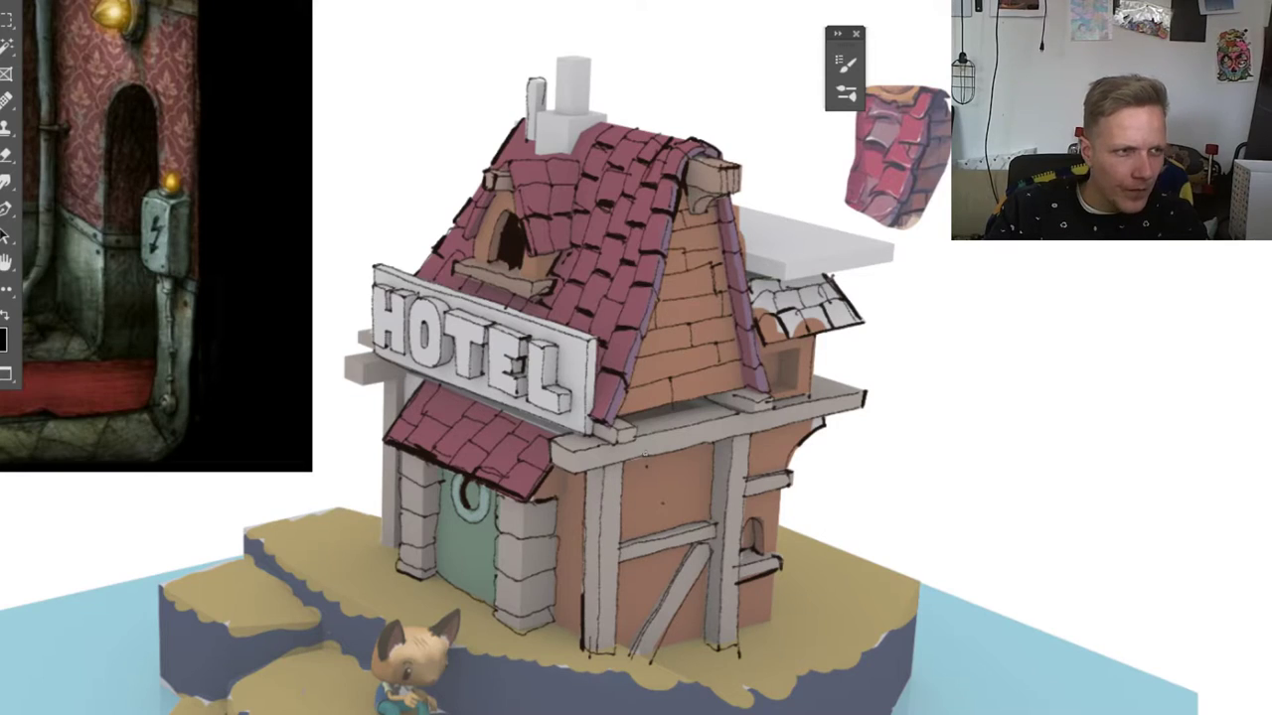
pyautogui.moveTo(644, 459)
pyautogui.mouseDown()
pyautogui.moveTo(642, 503)
pyautogui.moveTo(621, 520)
pyautogui.mouseUp()
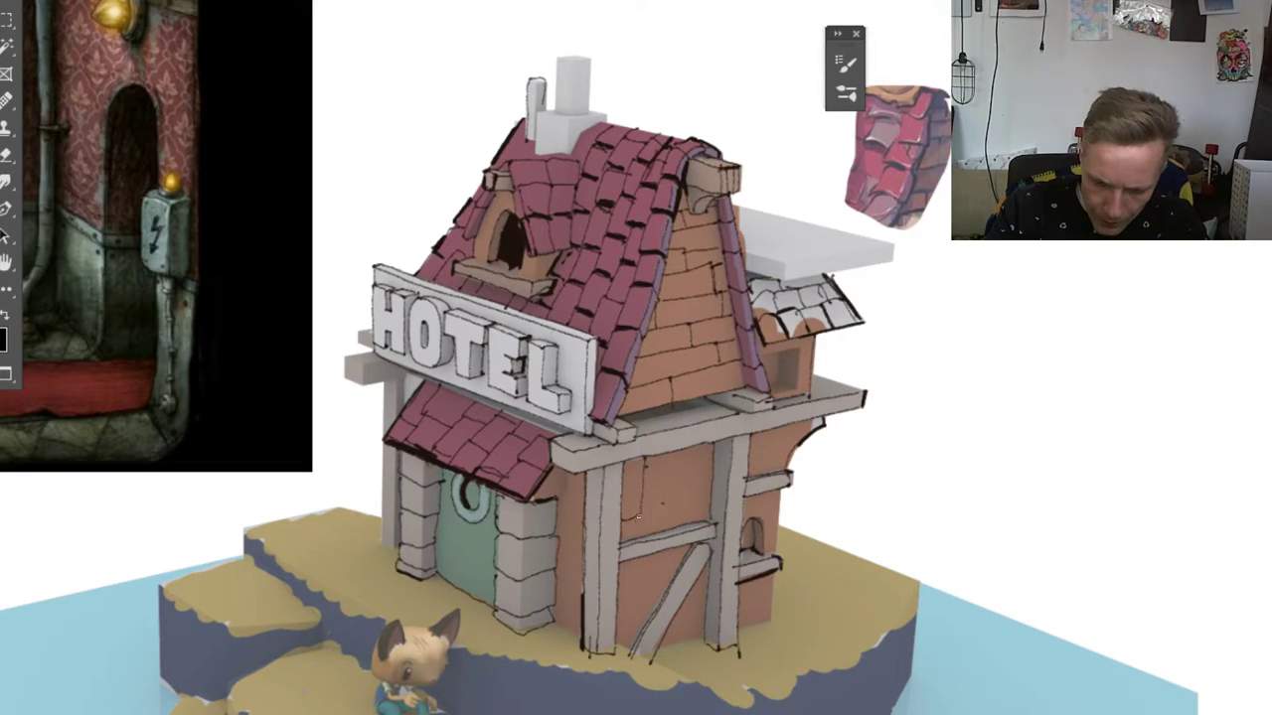
pyautogui.moveTo(659, 473)
pyautogui.mouseDown()
pyautogui.moveTo(660, 521)
pyautogui.moveTo(641, 532)
pyautogui.mouseUp()
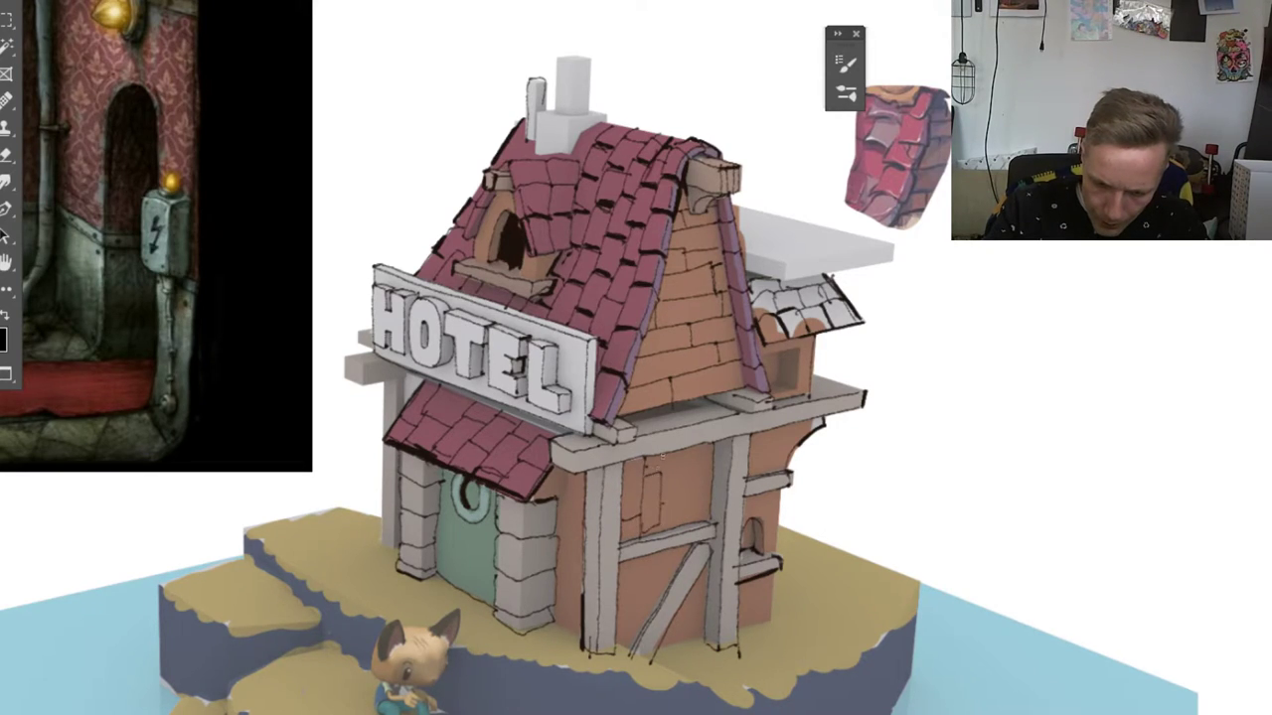
pyautogui.moveTo(682, 453)
pyautogui.mouseDown()
pyautogui.moveTo(679, 515)
pyautogui.moveTo(700, 446)
pyautogui.moveTo(695, 529)
pyautogui.mouseUp()
# Step: Ink vertical plank lines on the wall below the rail and on the narrow strip beside the near entrance pillar
pyautogui.moveTo(632, 558); pyautogui.dragTo(627, 630)
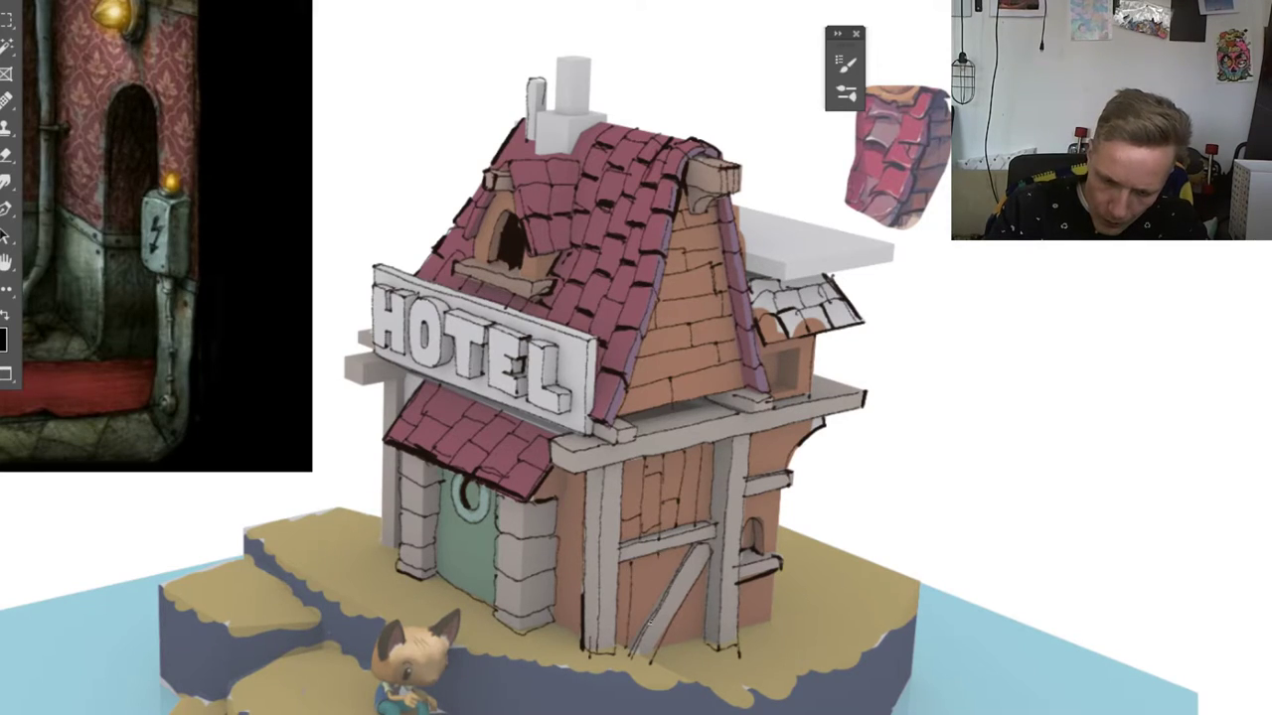
pyautogui.moveTo(657, 559); pyautogui.dragTo(651, 620)
pyautogui.moveTo(679, 543); pyautogui.dragTo(672, 663)
pyautogui.moveTo(691, 585); pyautogui.dragTo(686, 649)
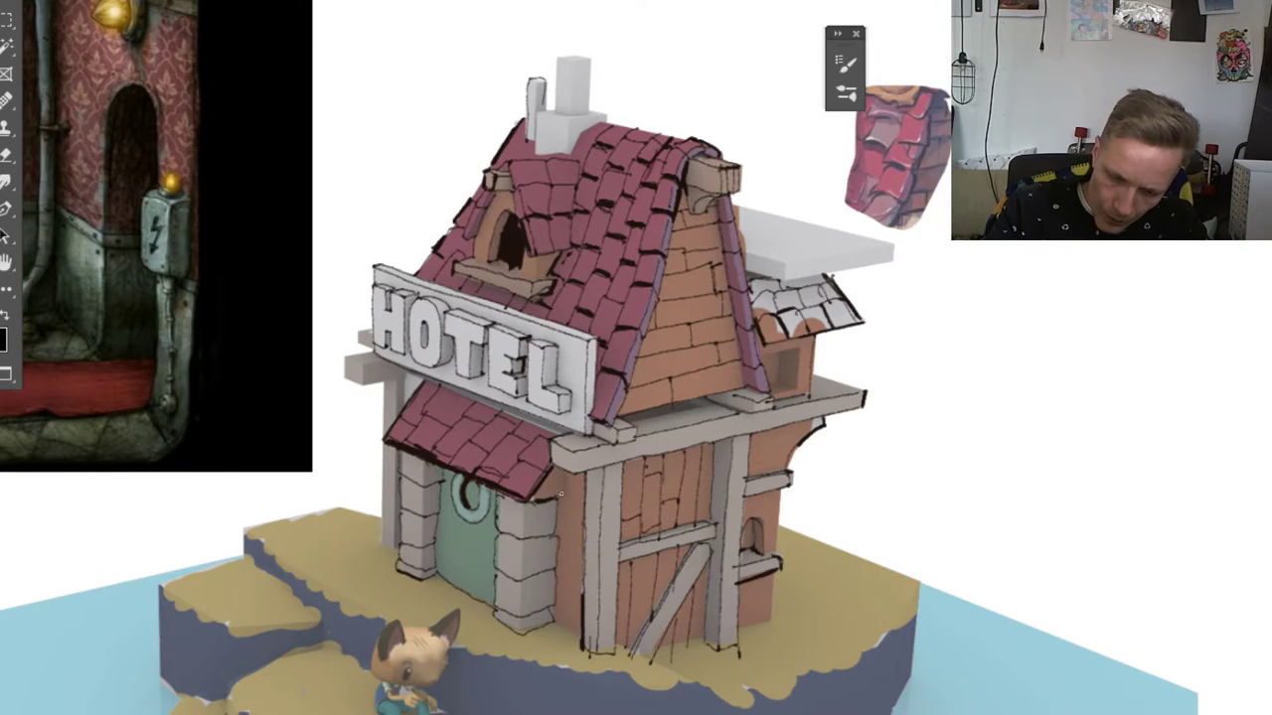
pyautogui.moveTo(568, 479)
pyautogui.mouseDown()
pyautogui.moveTo(565, 633)
pyautogui.moveTo(556, 592)
pyautogui.mouseUp()
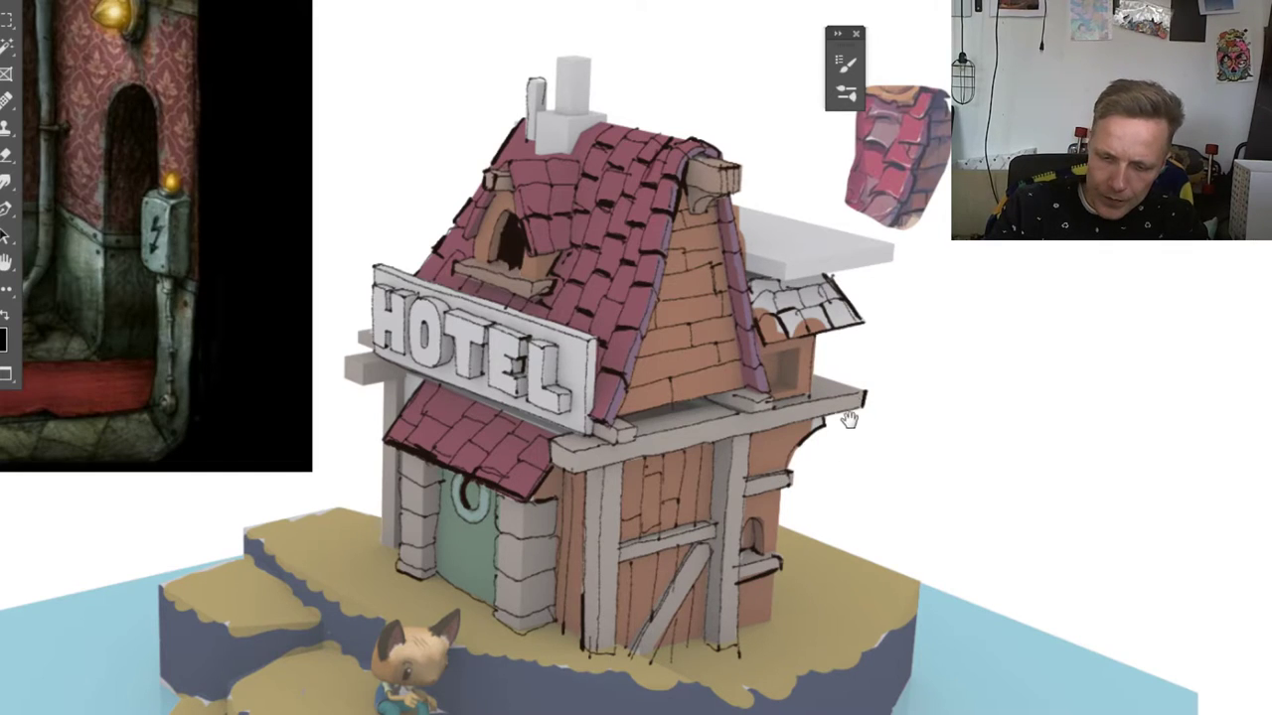
# Step: Ink the outline of the cat-eared character sitting on the island's edge, including its head, clothes, arms, legs and shoes
pyautogui.moveTo(847, 423); pyautogui.dragTo(783, 502)
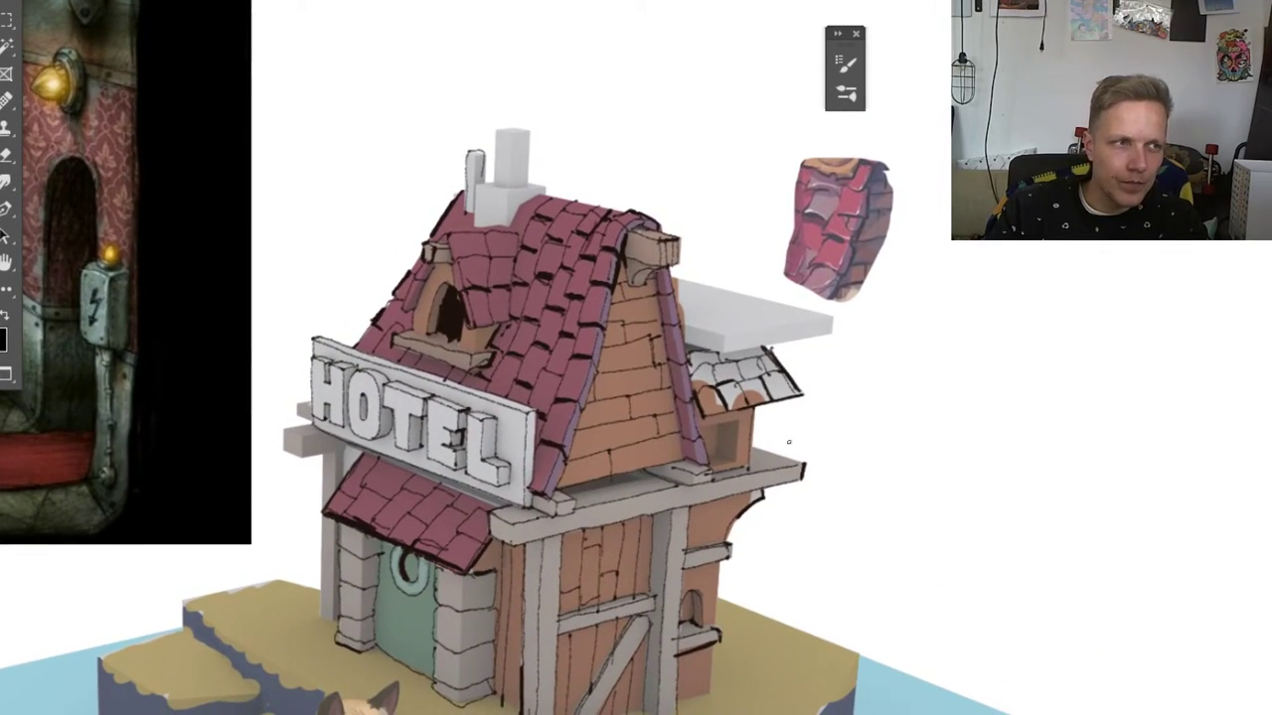
pyautogui.scroll(-4, 607, 543)
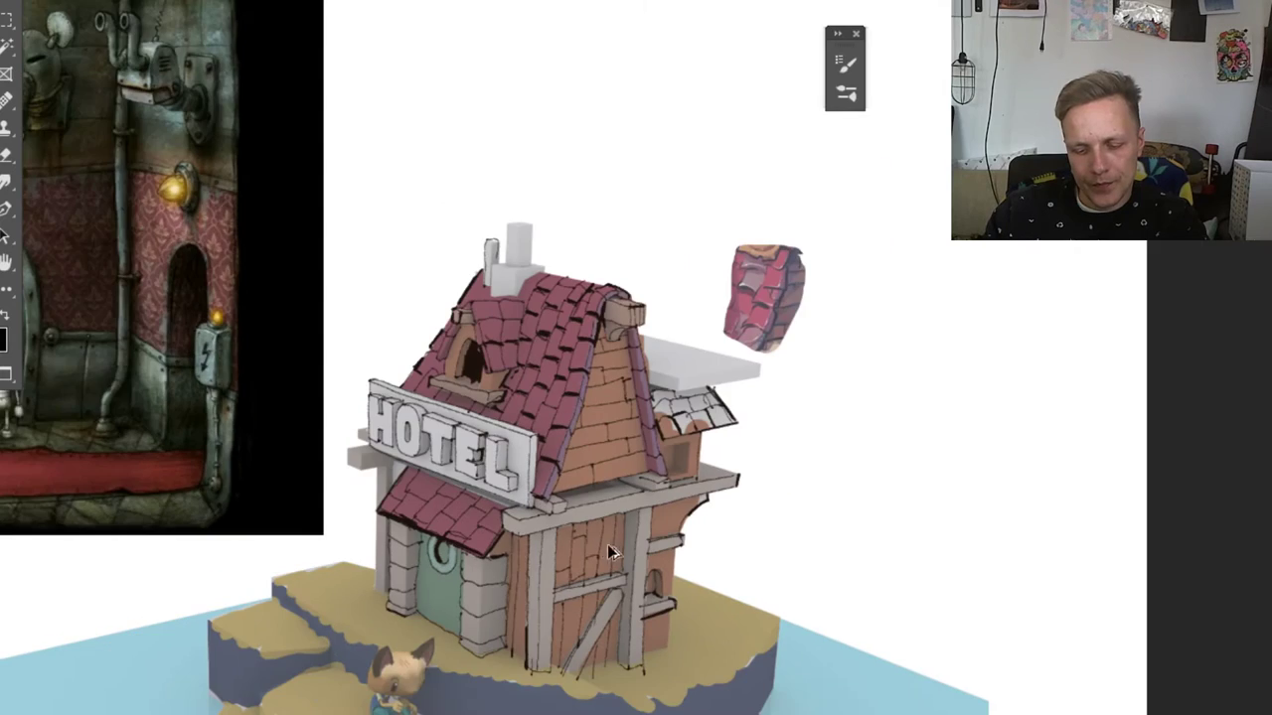
pyautogui.scroll(8, 557, 636)
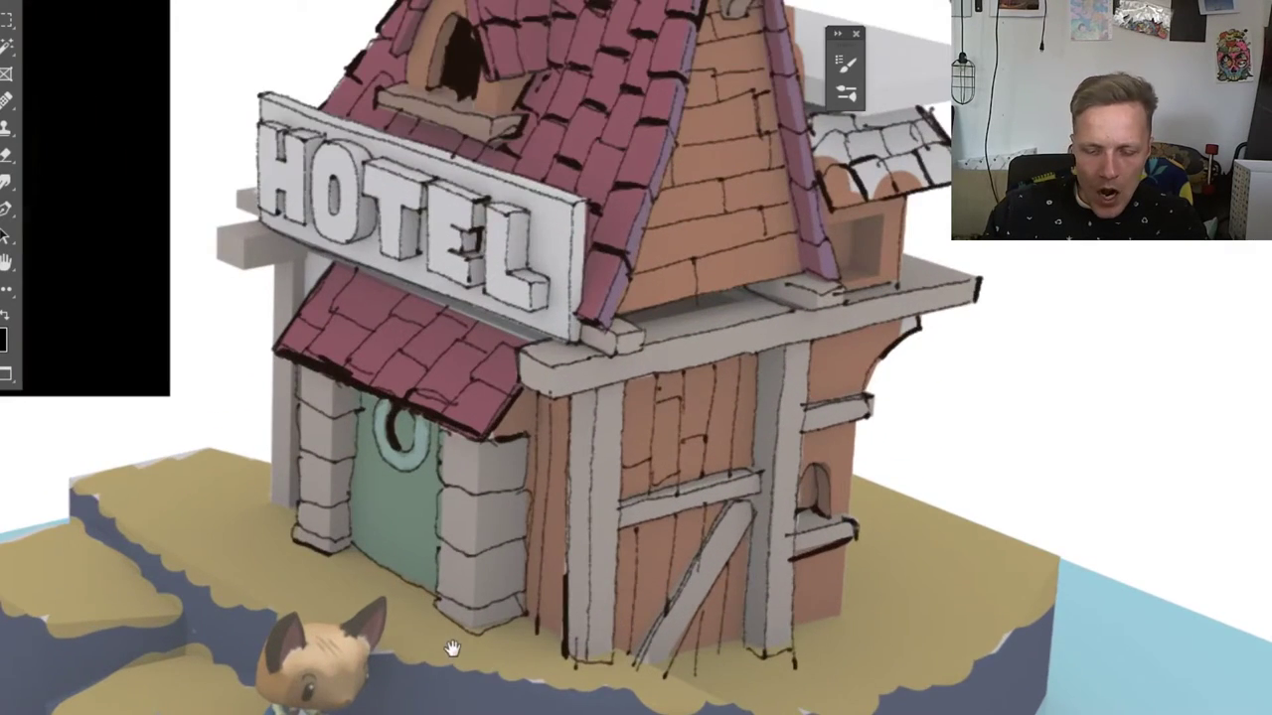
pyautogui.moveTo(451, 648); pyautogui.dragTo(583, 412)
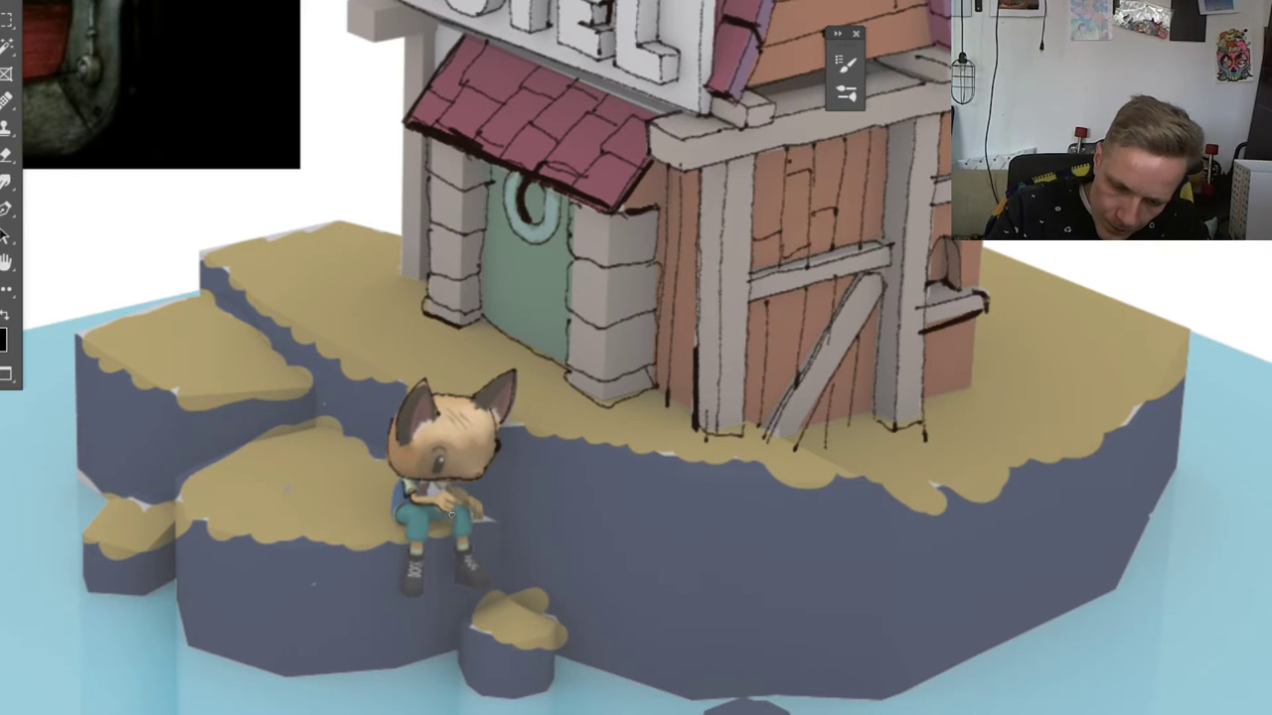
pyautogui.moveTo(417, 496)
pyautogui.mouseDown()
pyautogui.moveTo(455, 501)
pyautogui.moveTo(427, 545)
pyautogui.moveTo(431, 511)
pyautogui.moveTo(465, 540)
pyautogui.moveTo(469, 508)
pyautogui.moveTo(433, 520)
pyautogui.moveTo(406, 568)
pyautogui.moveTo(421, 596)
pyautogui.moveTo(422, 556)
pyautogui.moveTo(481, 586)
pyautogui.moveTo(475, 569)
pyautogui.mouseUp()
pyautogui.press('h')
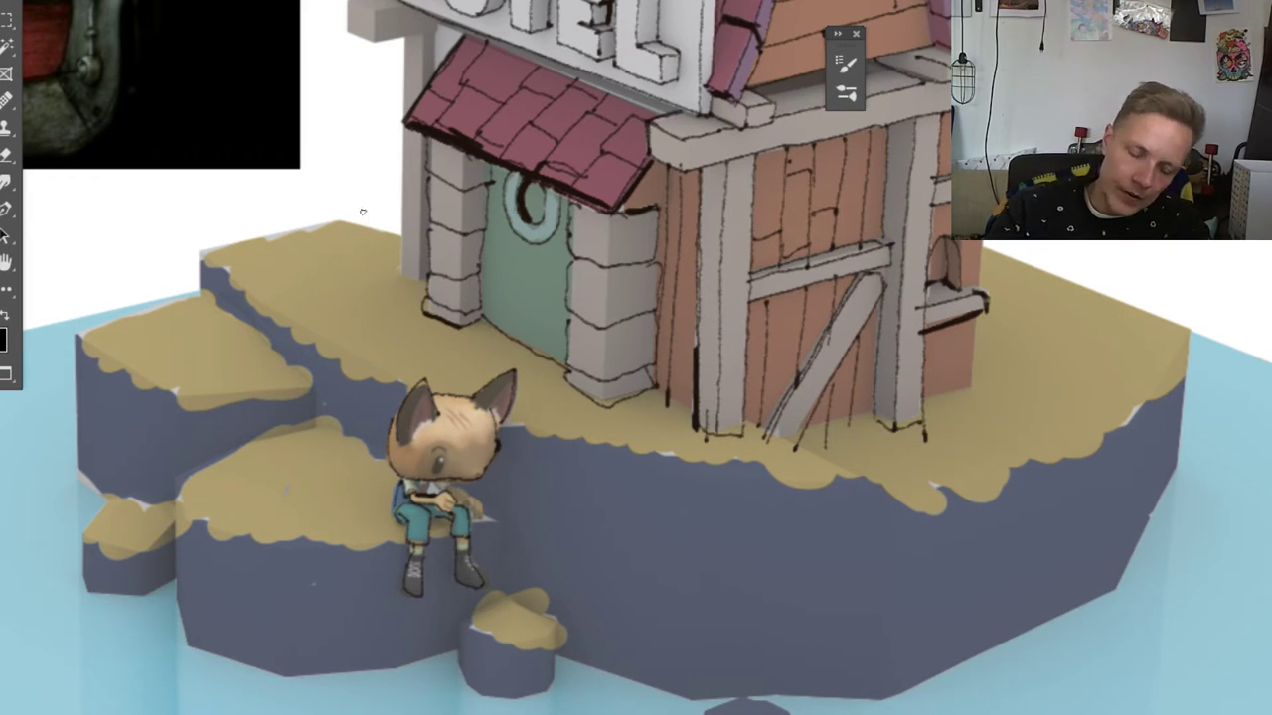
# Step: Examine the inked linework on the hotel's roofs, sign, beams and walls, both up close and within the whole island scene
pyautogui.moveTo(863, 453); pyautogui.dragTo(798, 673)
pyautogui.moveTo(800, 487); pyautogui.dragTo(790, 569)
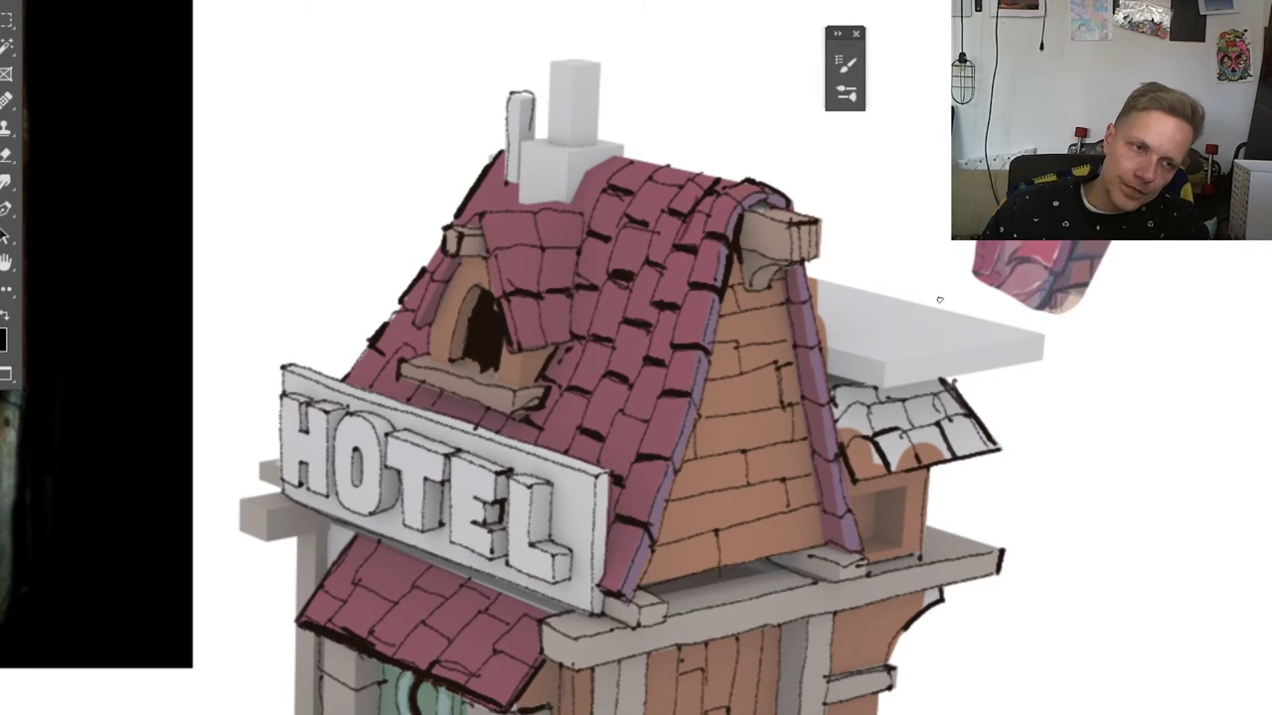
pyautogui.scroll(-5, 736, 438)
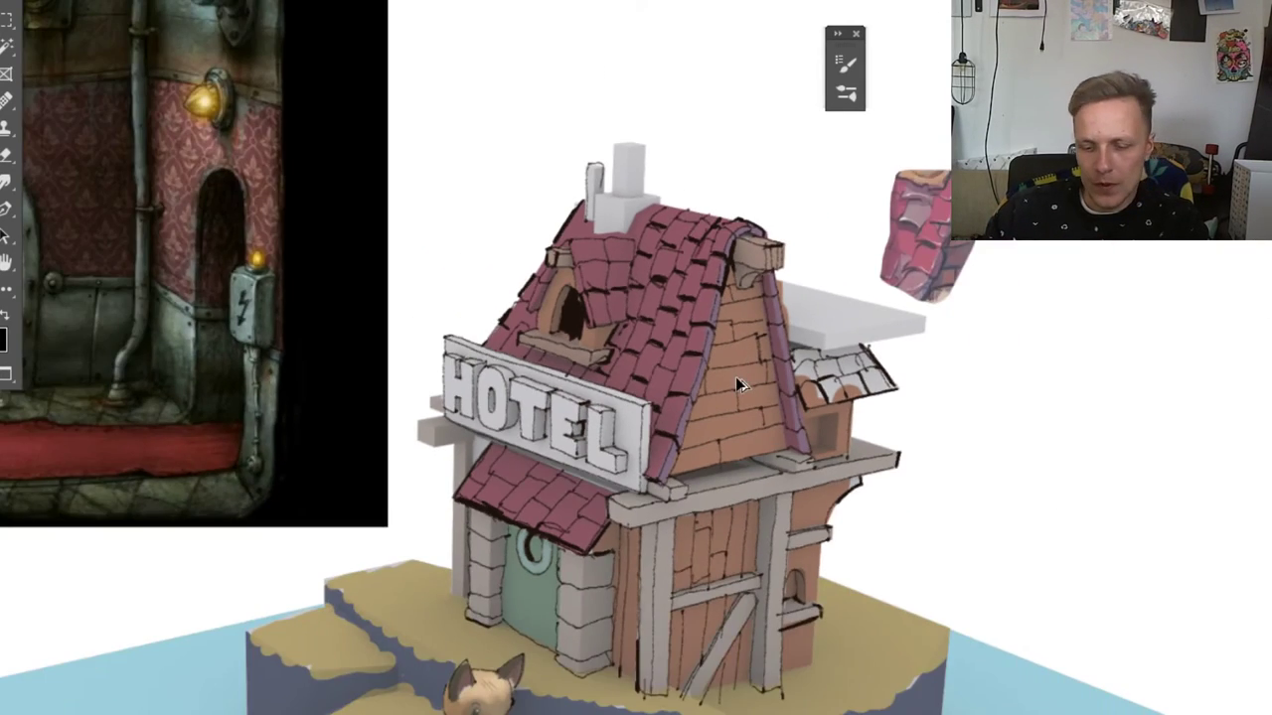
pyautogui.scroll(2, 735, 439)
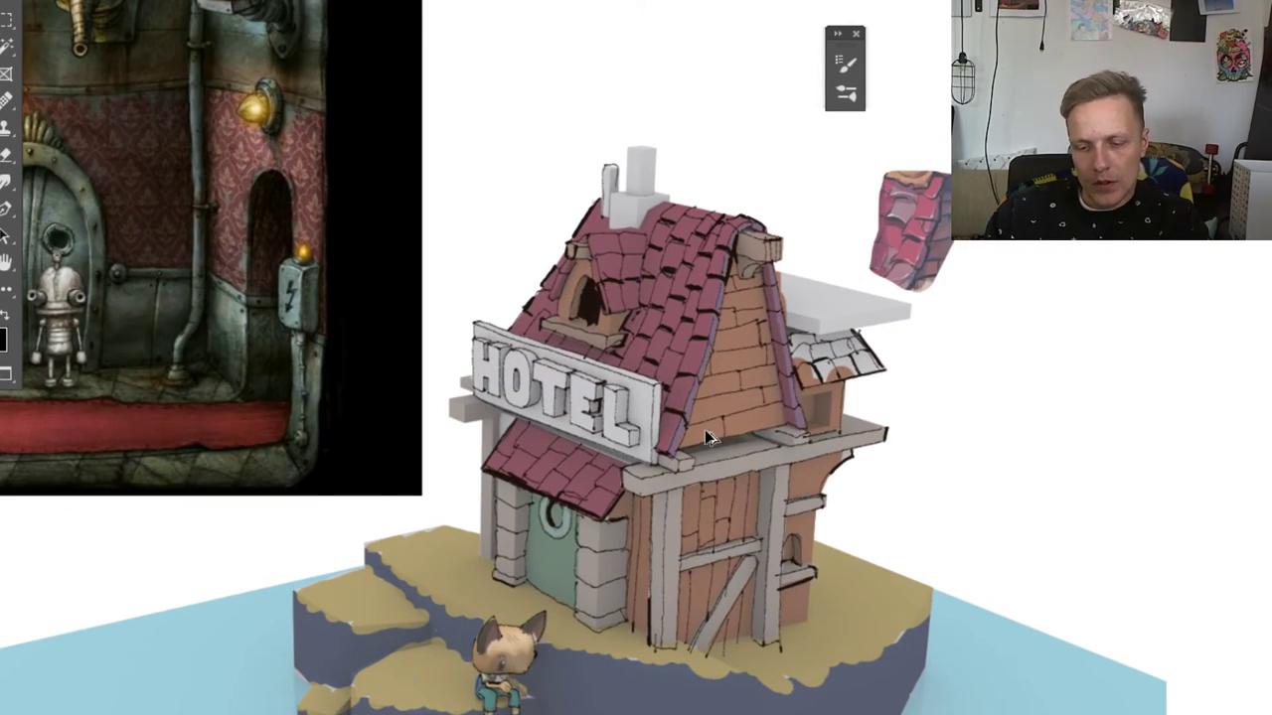
pyautogui.scroll(2, 696, 452)
pyautogui.scroll(1, 678, 458)
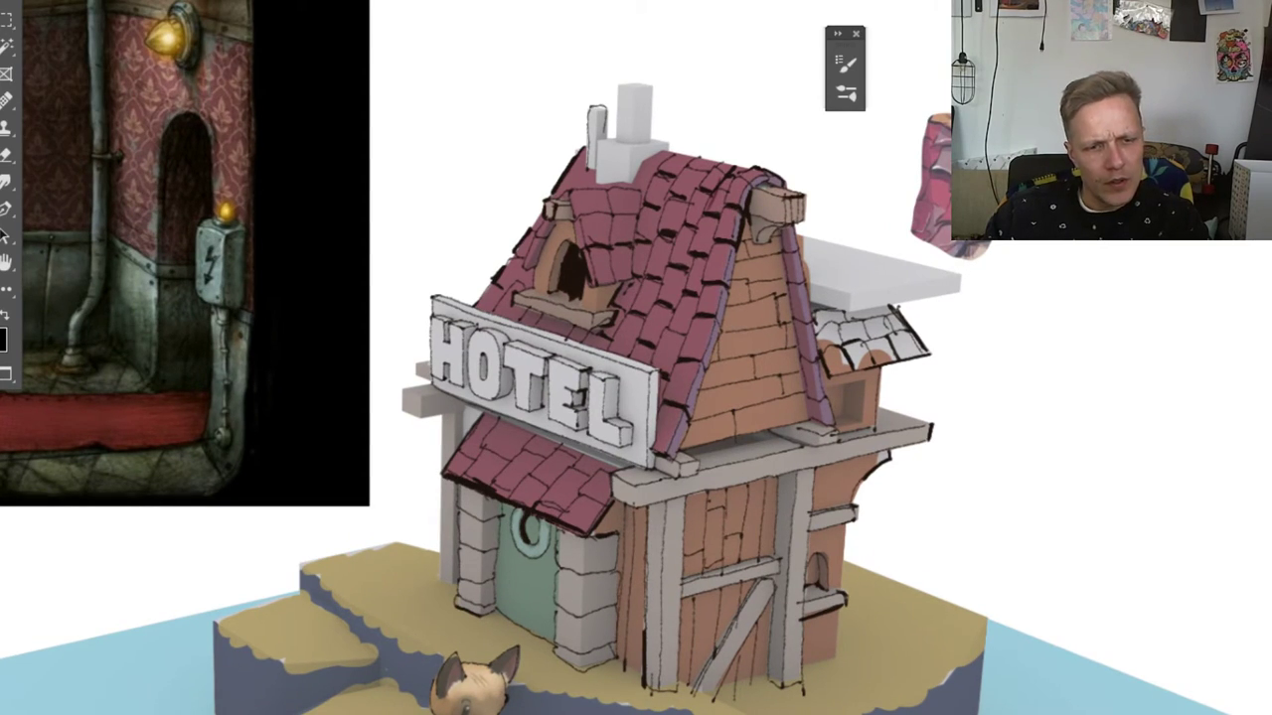
pyautogui.scroll(1, 784, 413)
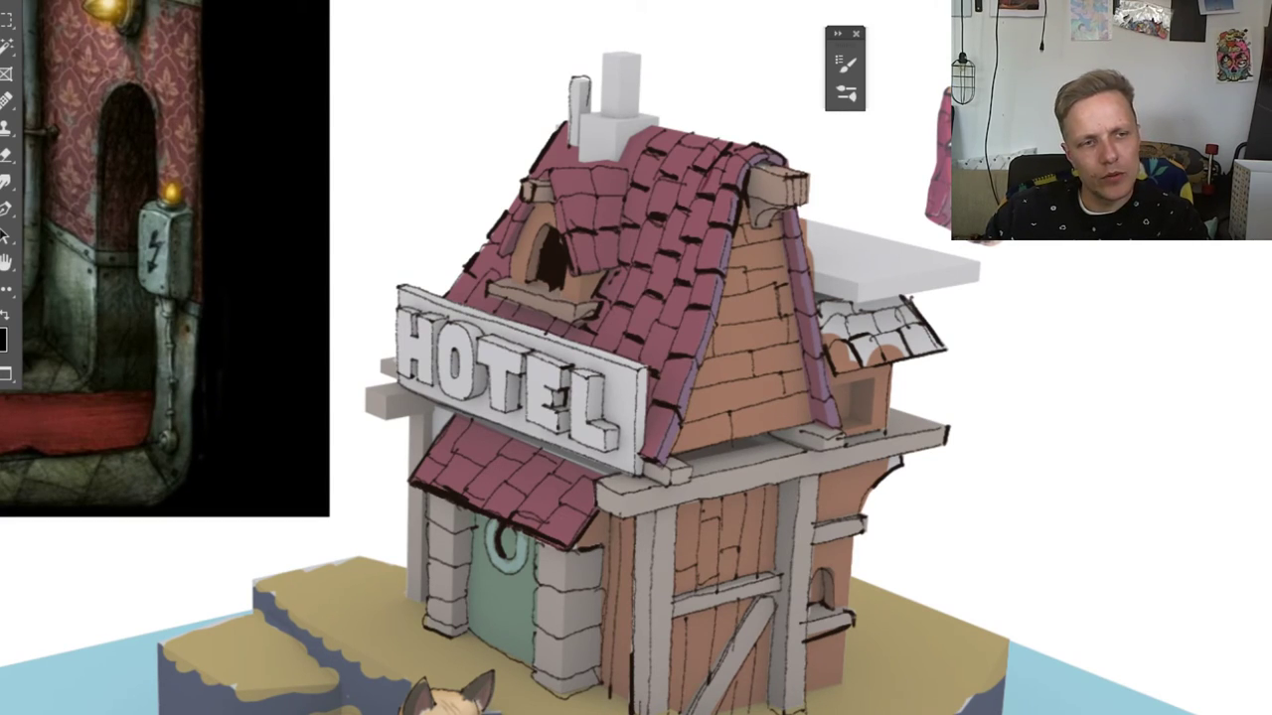
pyautogui.scroll(-3, 653, 369)
pyautogui.scroll(3, 656, 375)
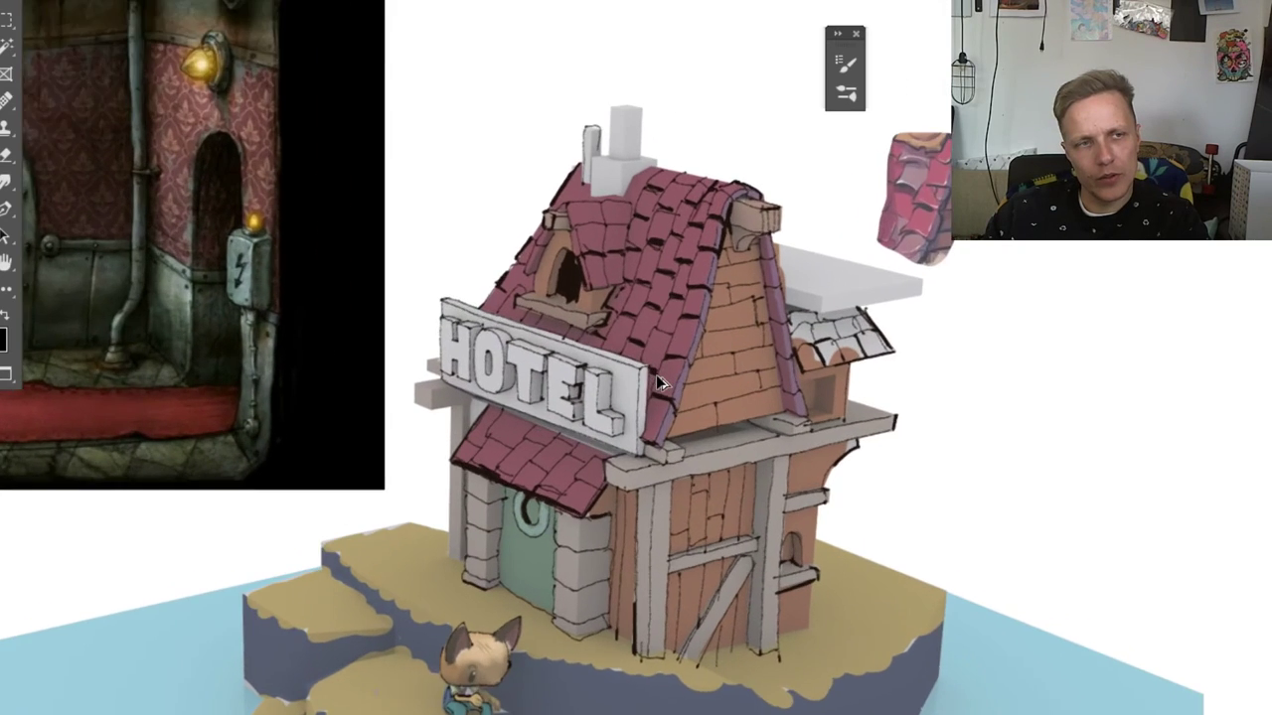
pyautogui.scroll(1, 656, 375)
pyautogui.moveTo(661, 391); pyautogui.dragTo(631, 375)
pyautogui.scroll(-3, 639, 365)
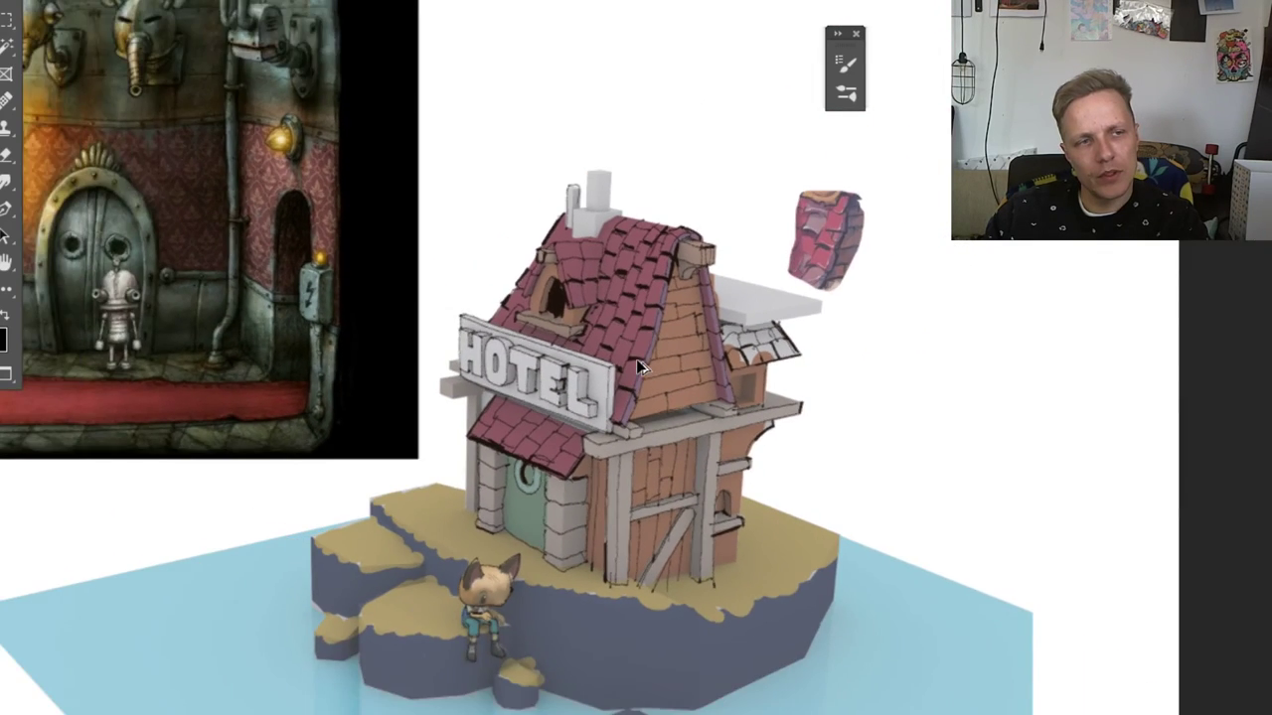
pyautogui.scroll(2, 639, 366)
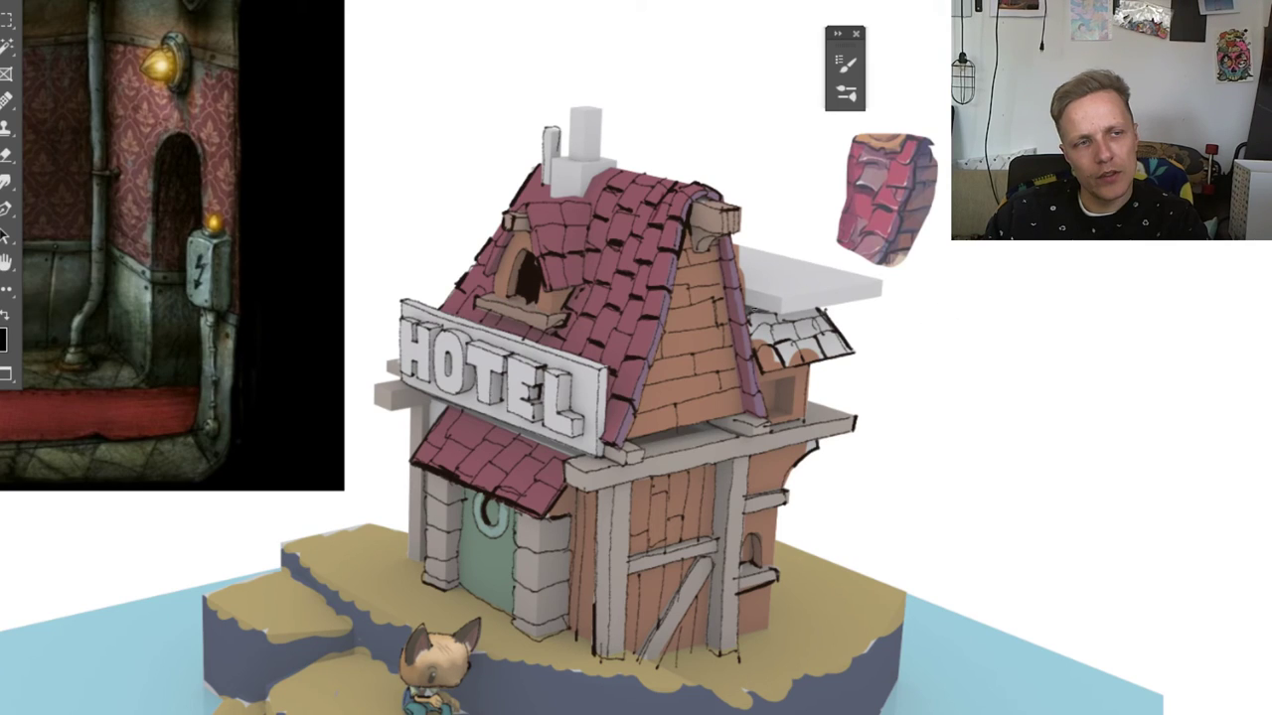
pyautogui.scroll(-2, 760, 316)
pyautogui.scroll(-3, 753, 315)
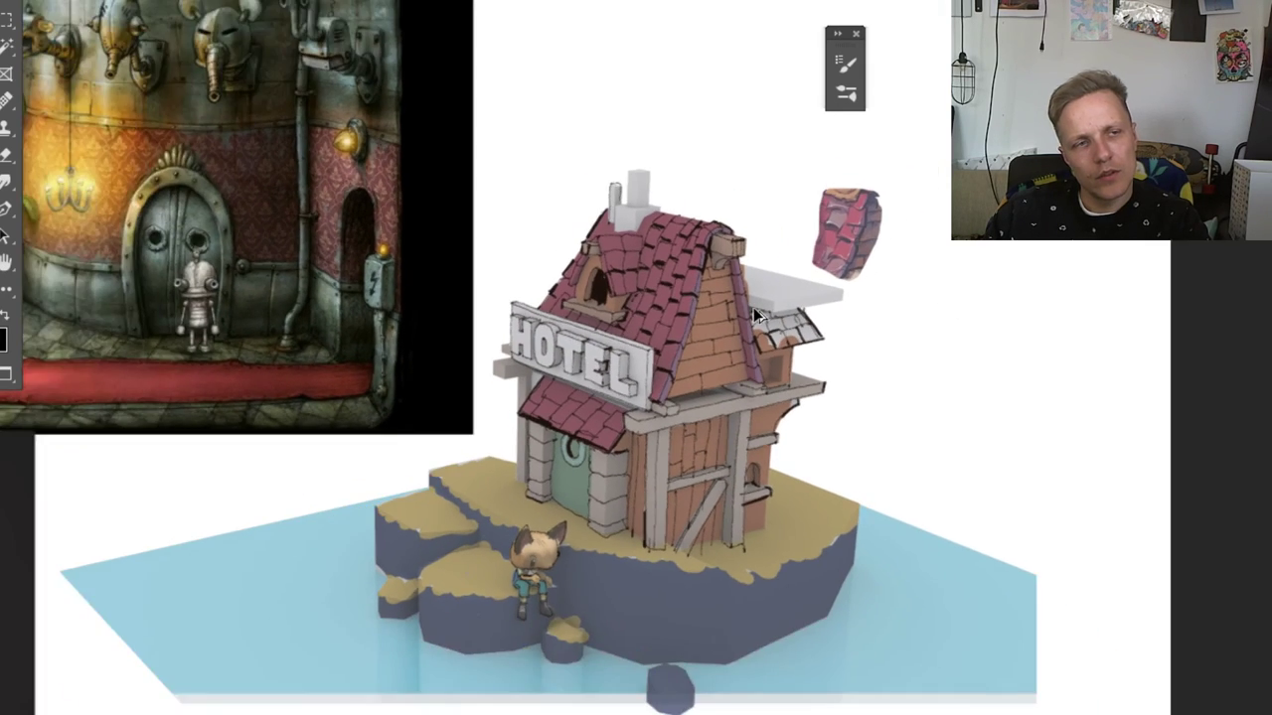
pyautogui.scroll(4, 753, 309)
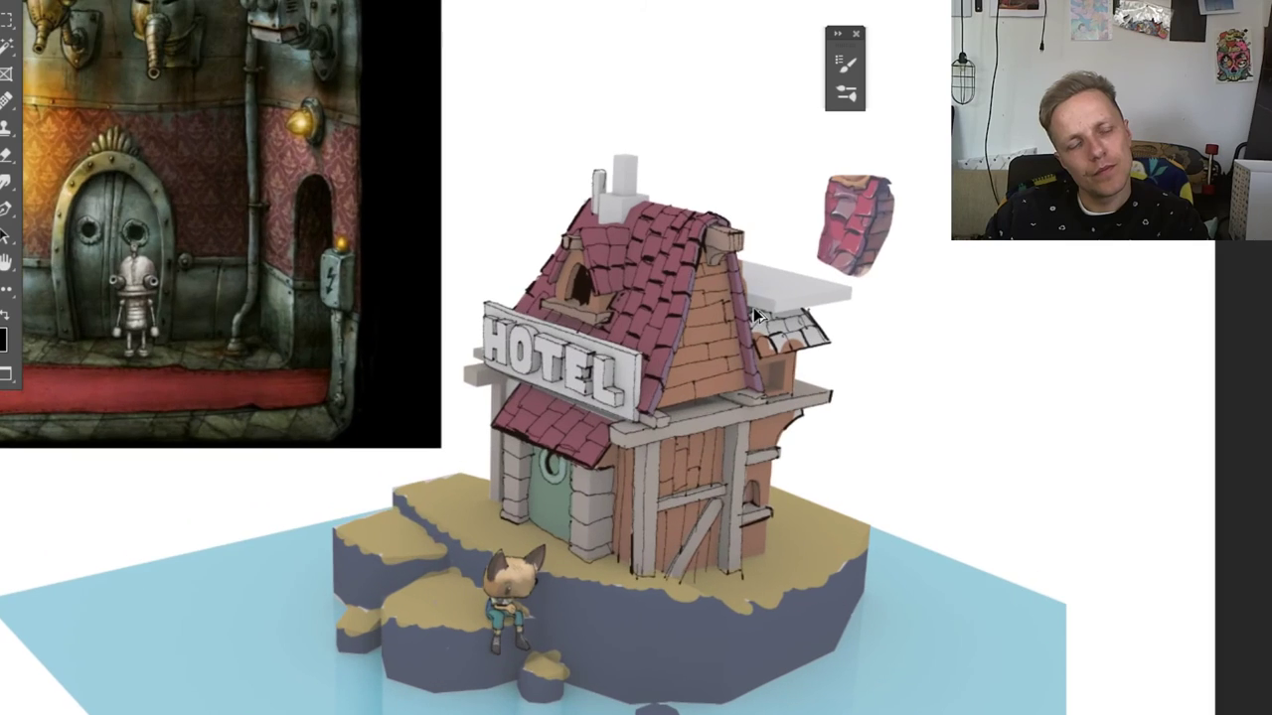